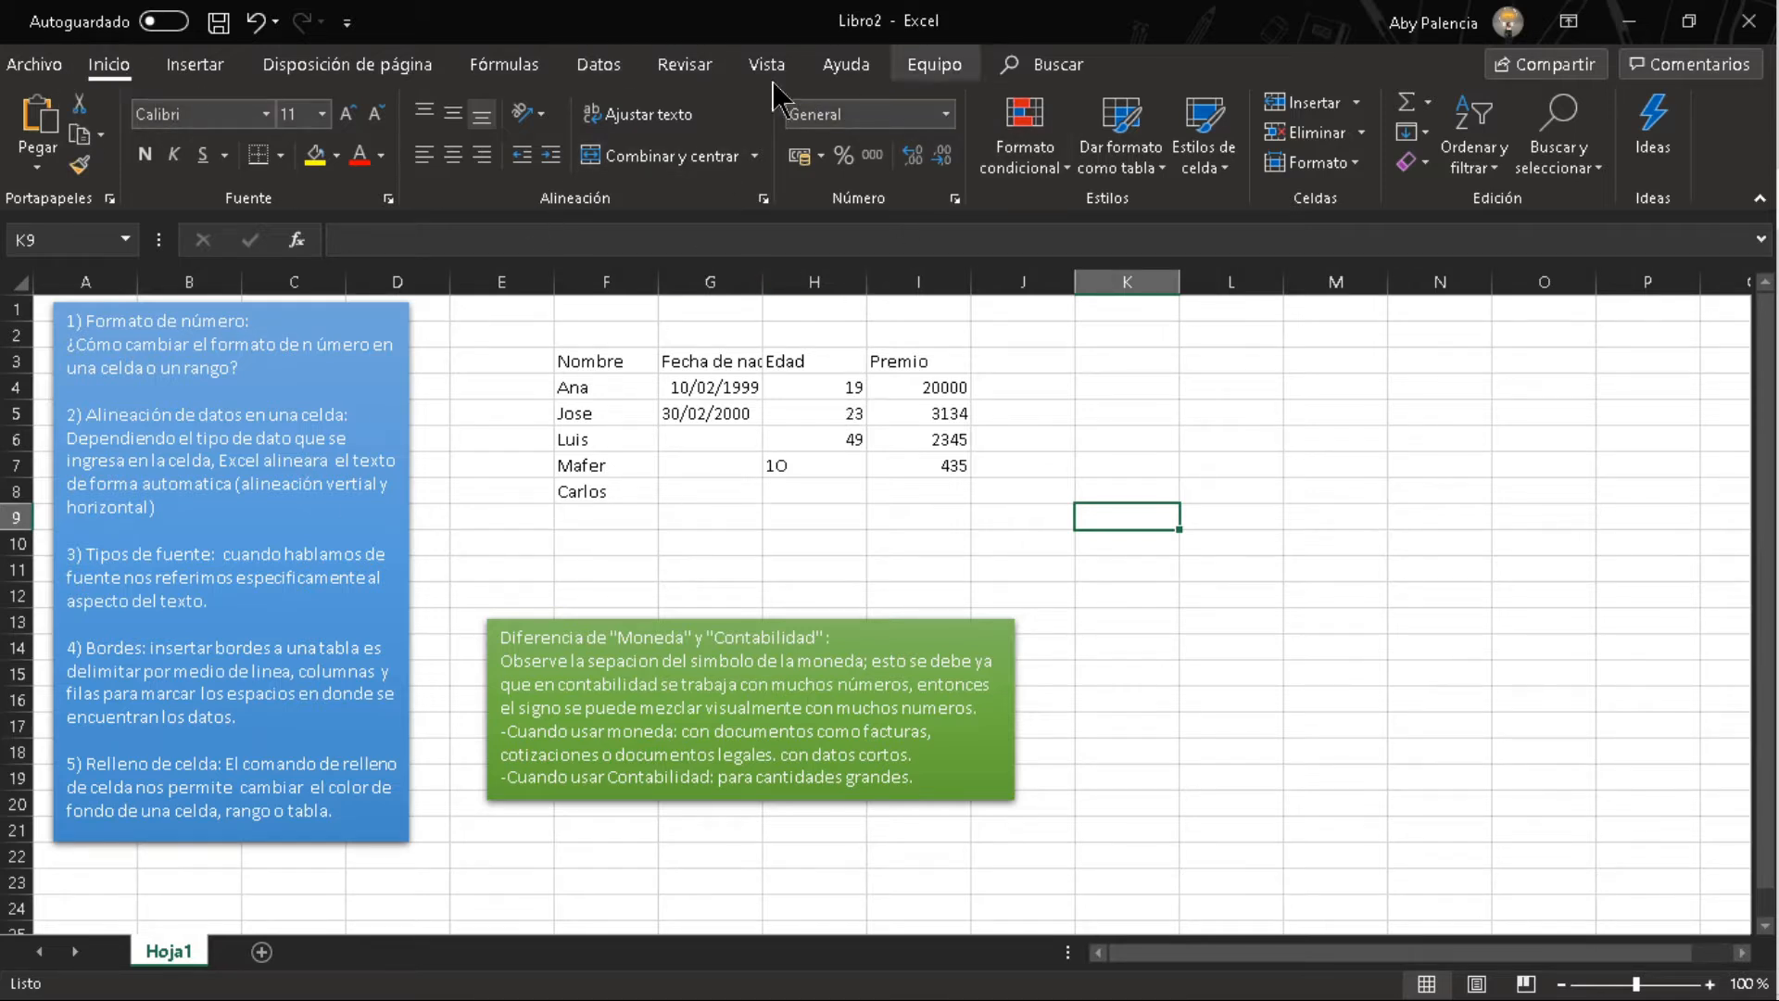
{"action": "left_click", "coordinate": [944, 115]}
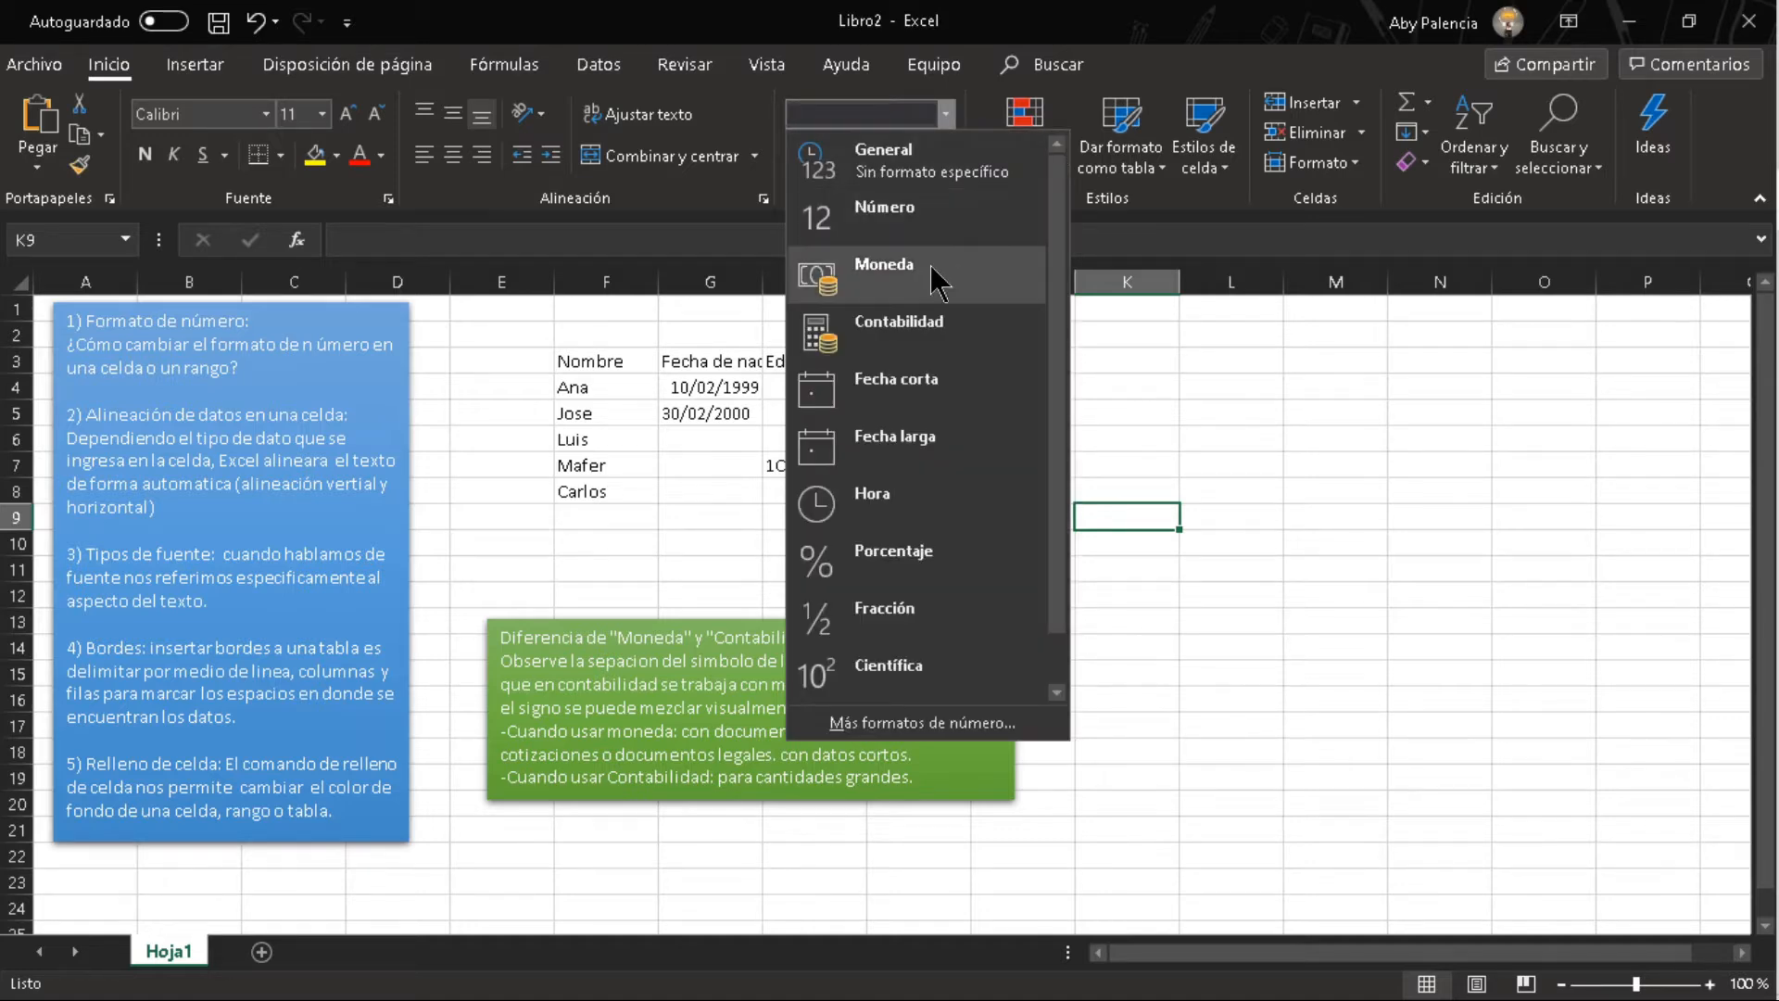
{"action": "left_click", "coordinate": [1165, 332]}
{"action": "left_click", "coordinate": [820, 387]}
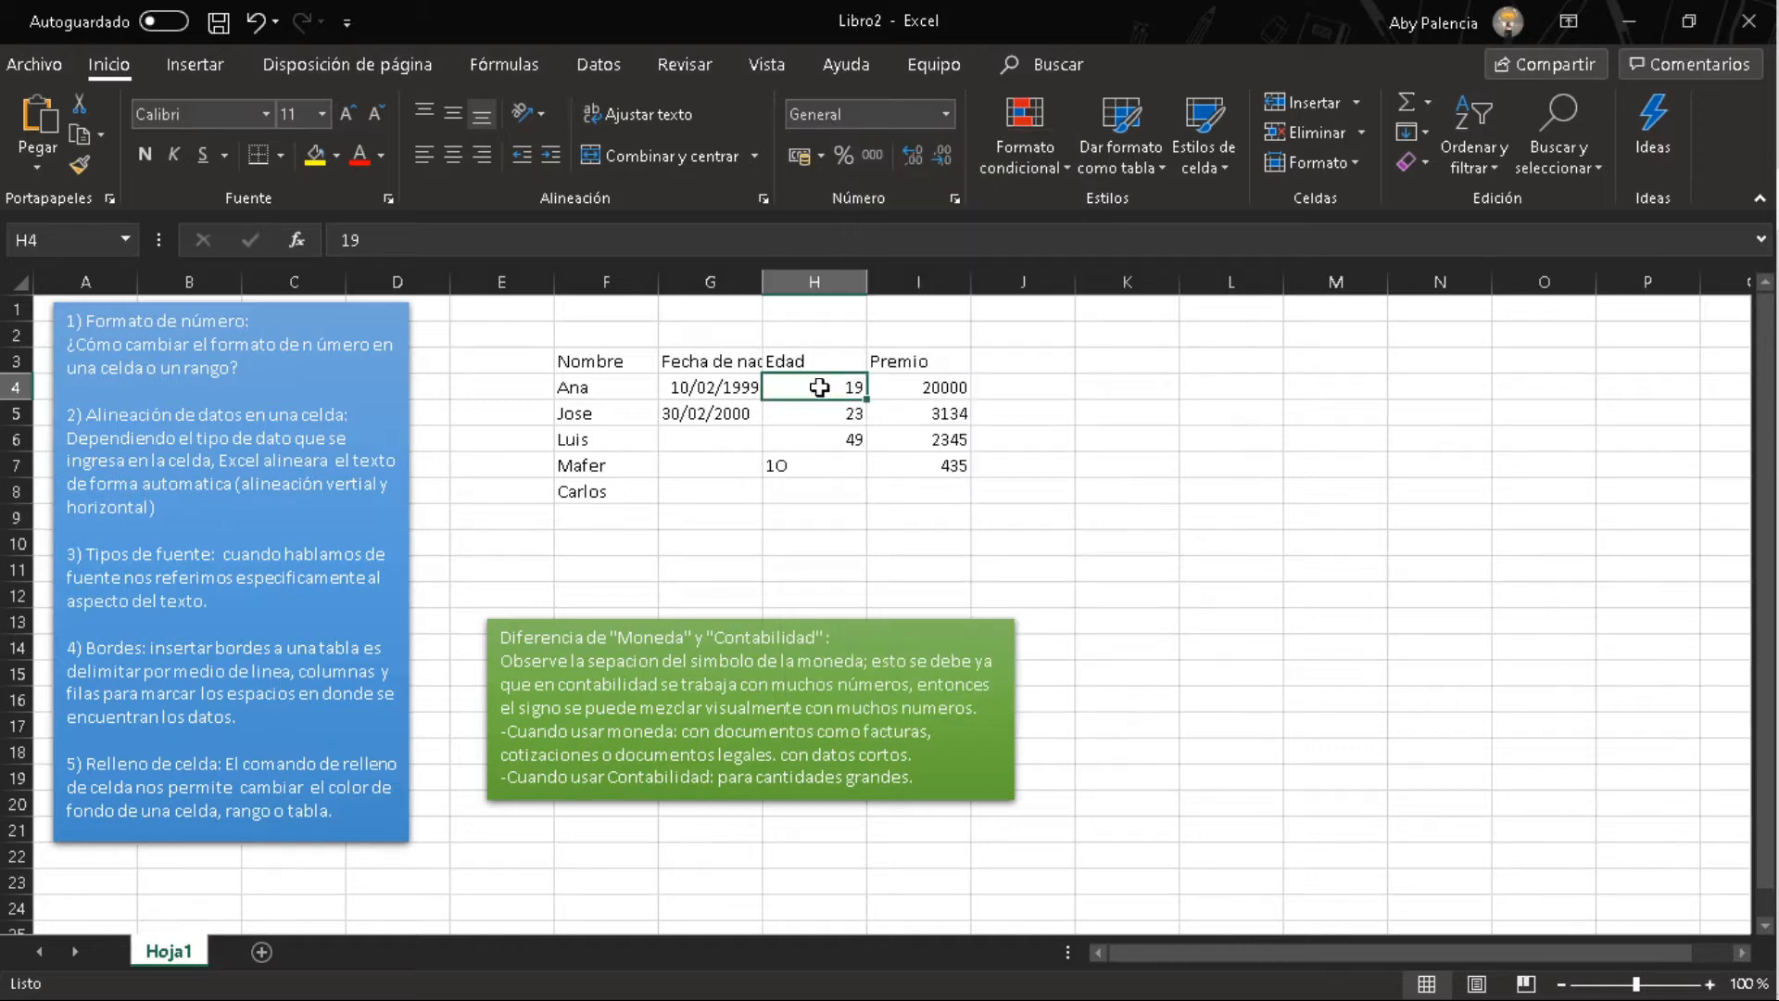
{"action": "left_click", "coordinate": [806, 467]}
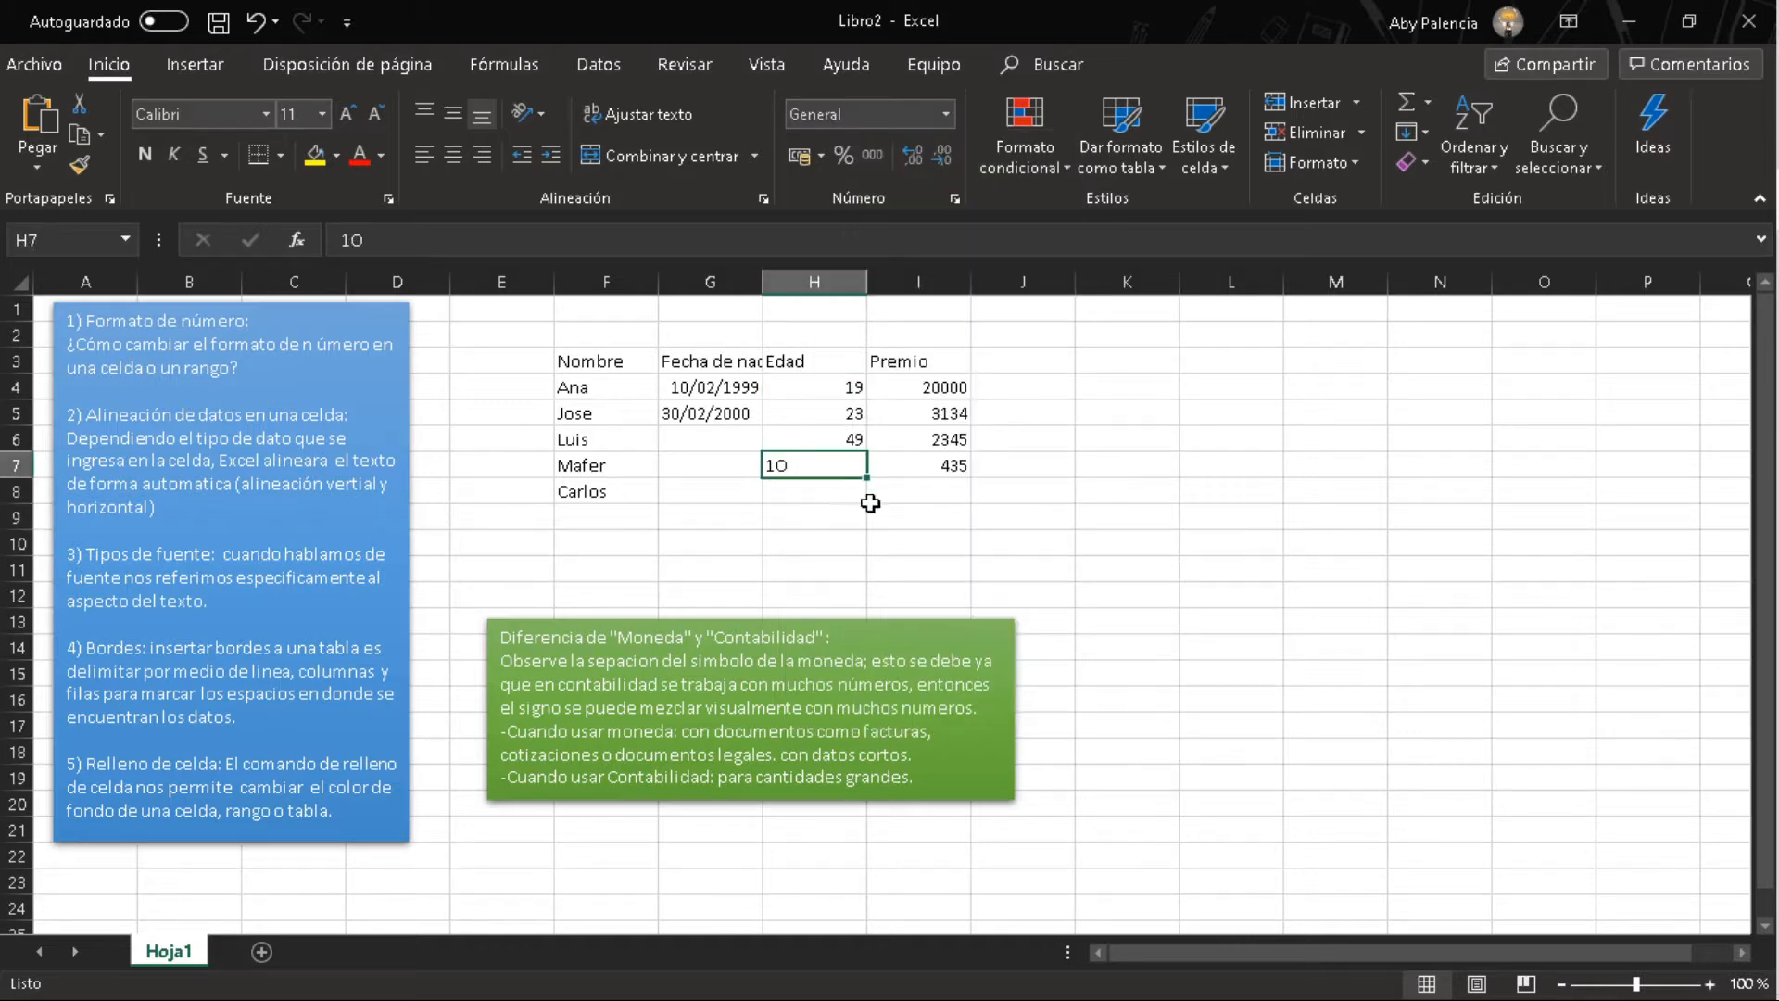
Format the age in cell H4 as Número with four decimal places.
{"action": "left_click", "coordinate": [813, 390]}
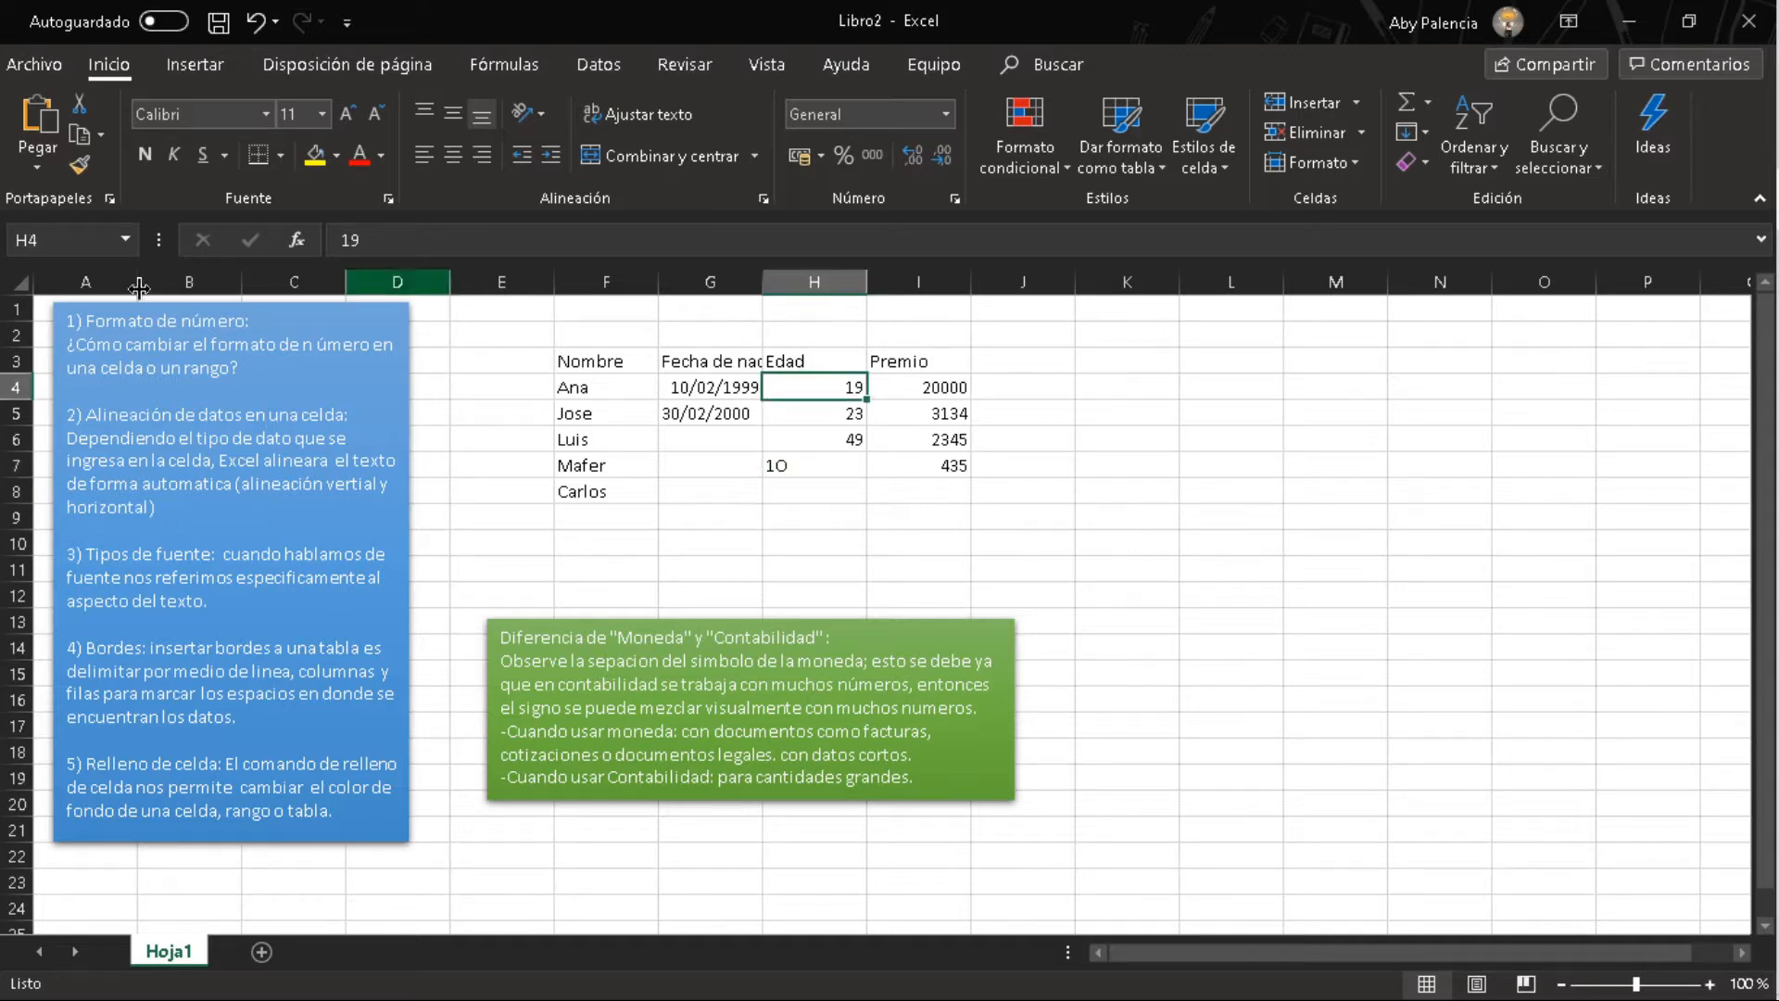
{"action": "left_click", "coordinate": [947, 115]}
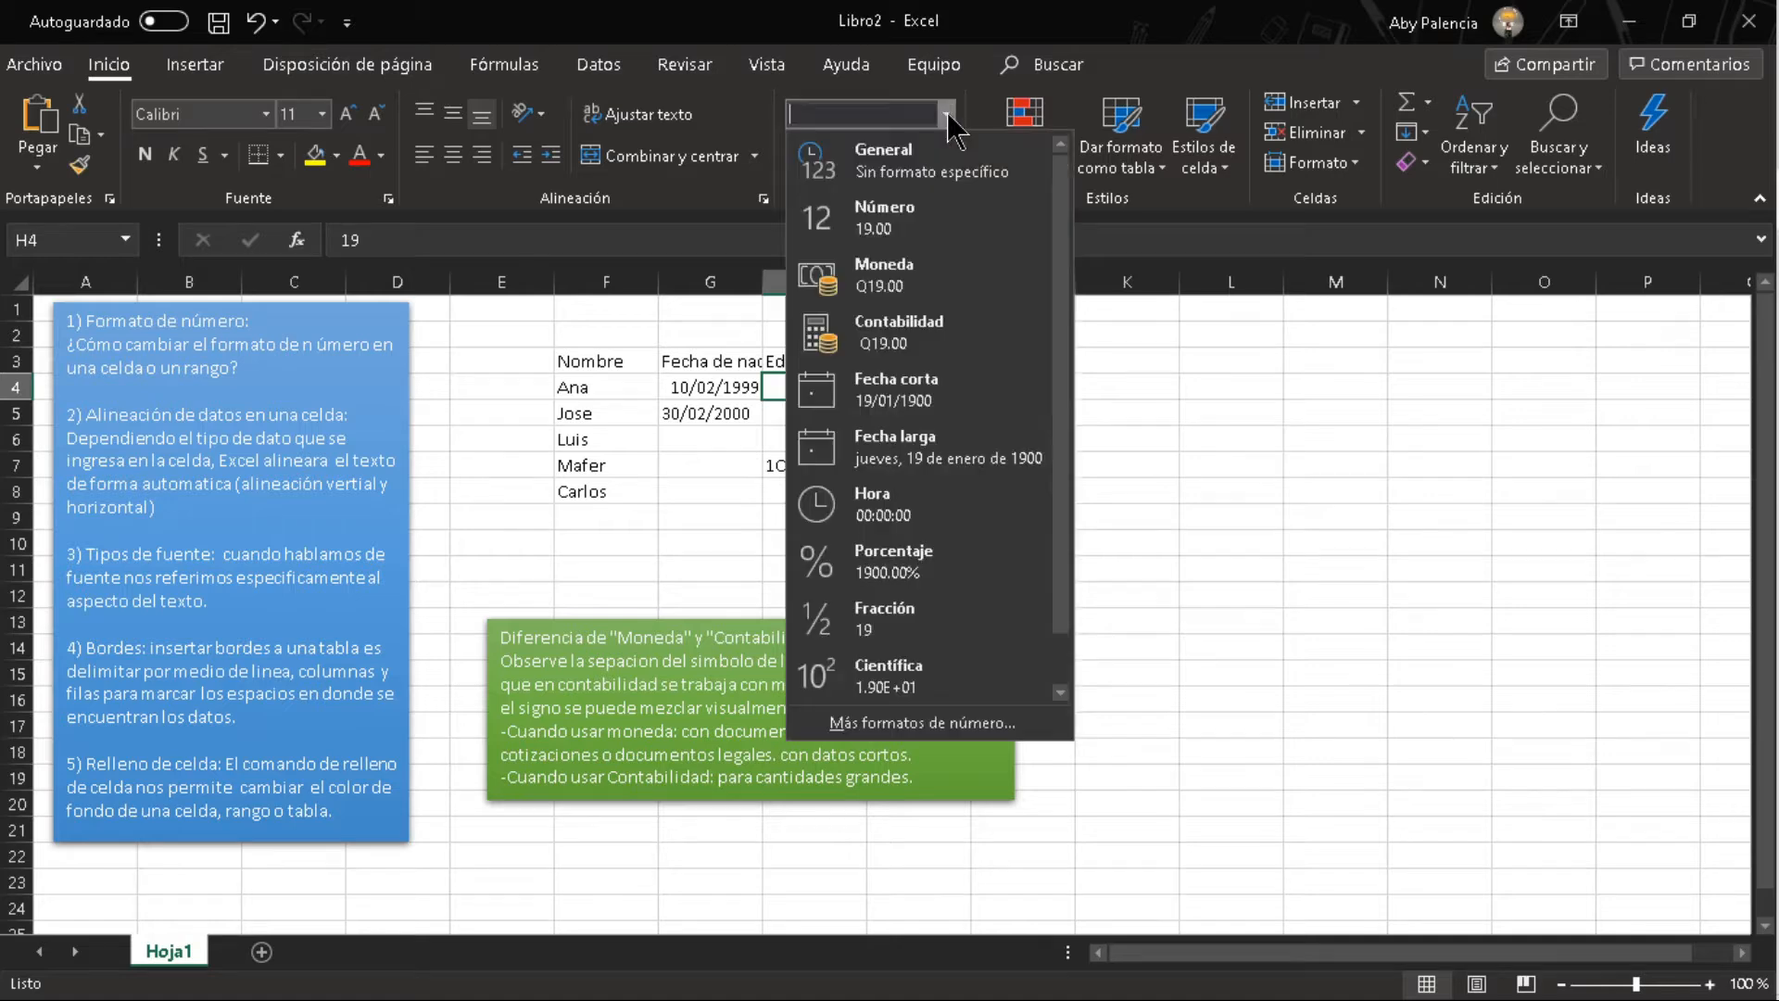
{"action": "left_click", "coordinate": [881, 219]}
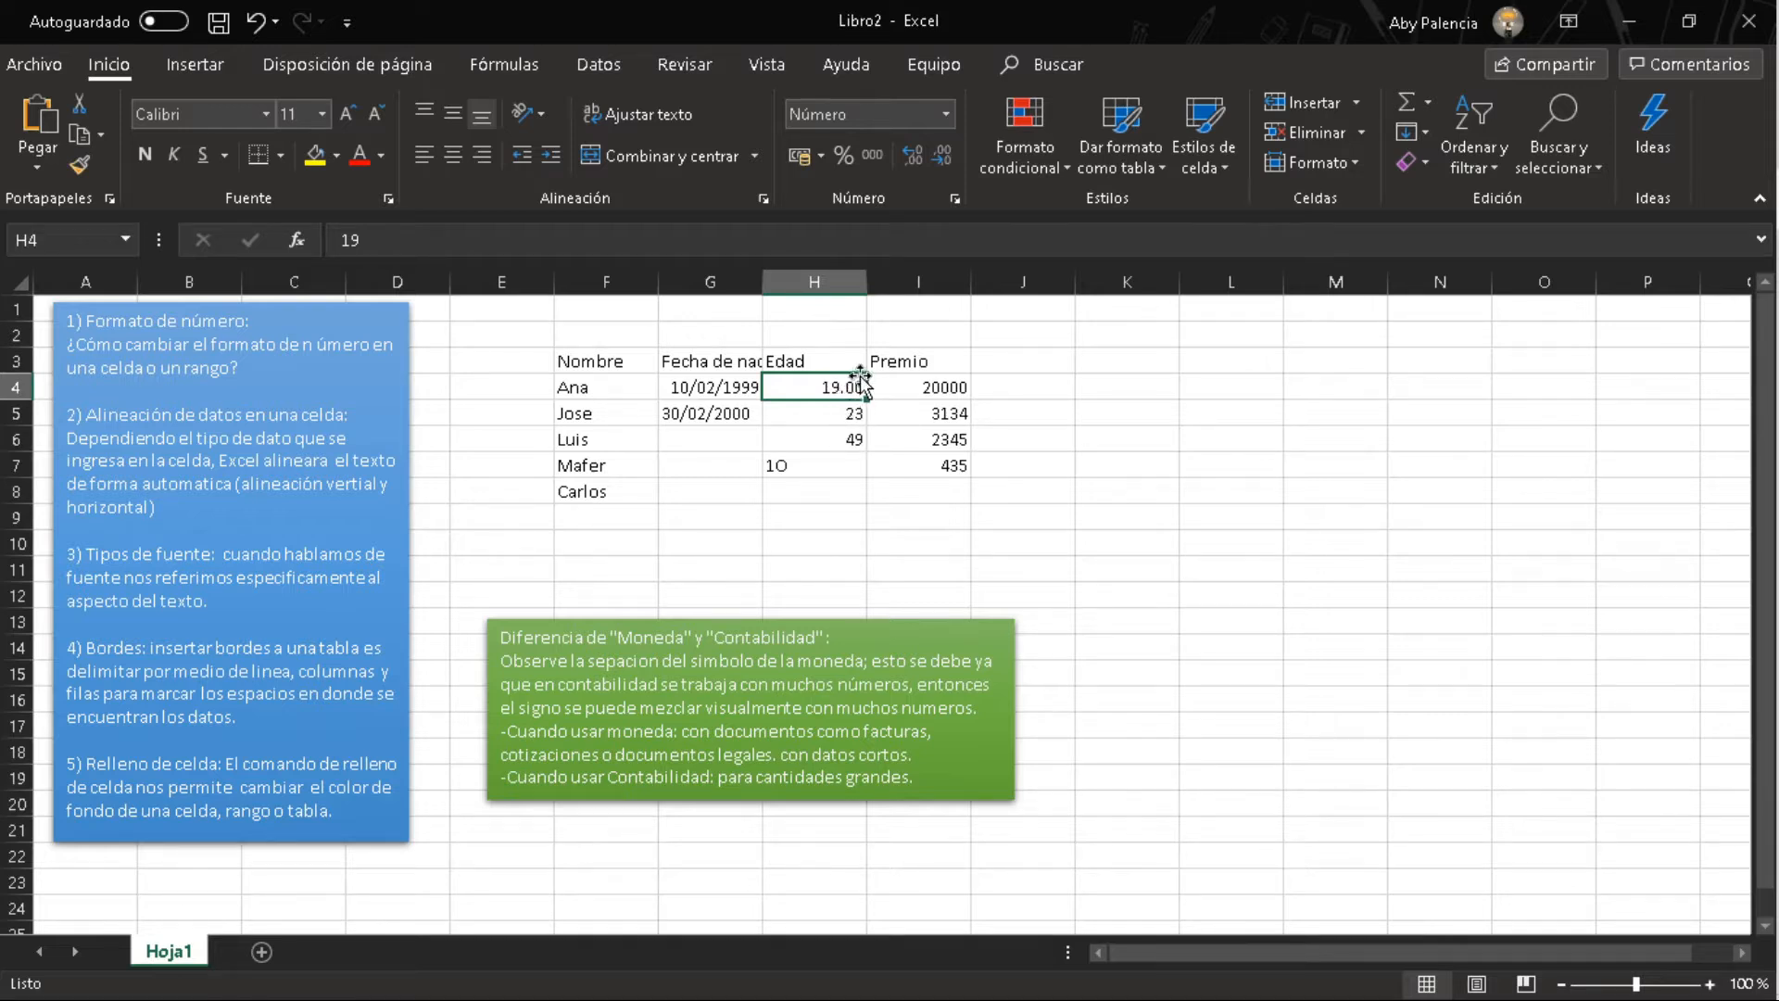
{"action": "left_click", "coordinate": [943, 157]}
{"action": "left_click", "coordinate": [918, 159]}
{"action": "left_click", "coordinate": [918, 159]}
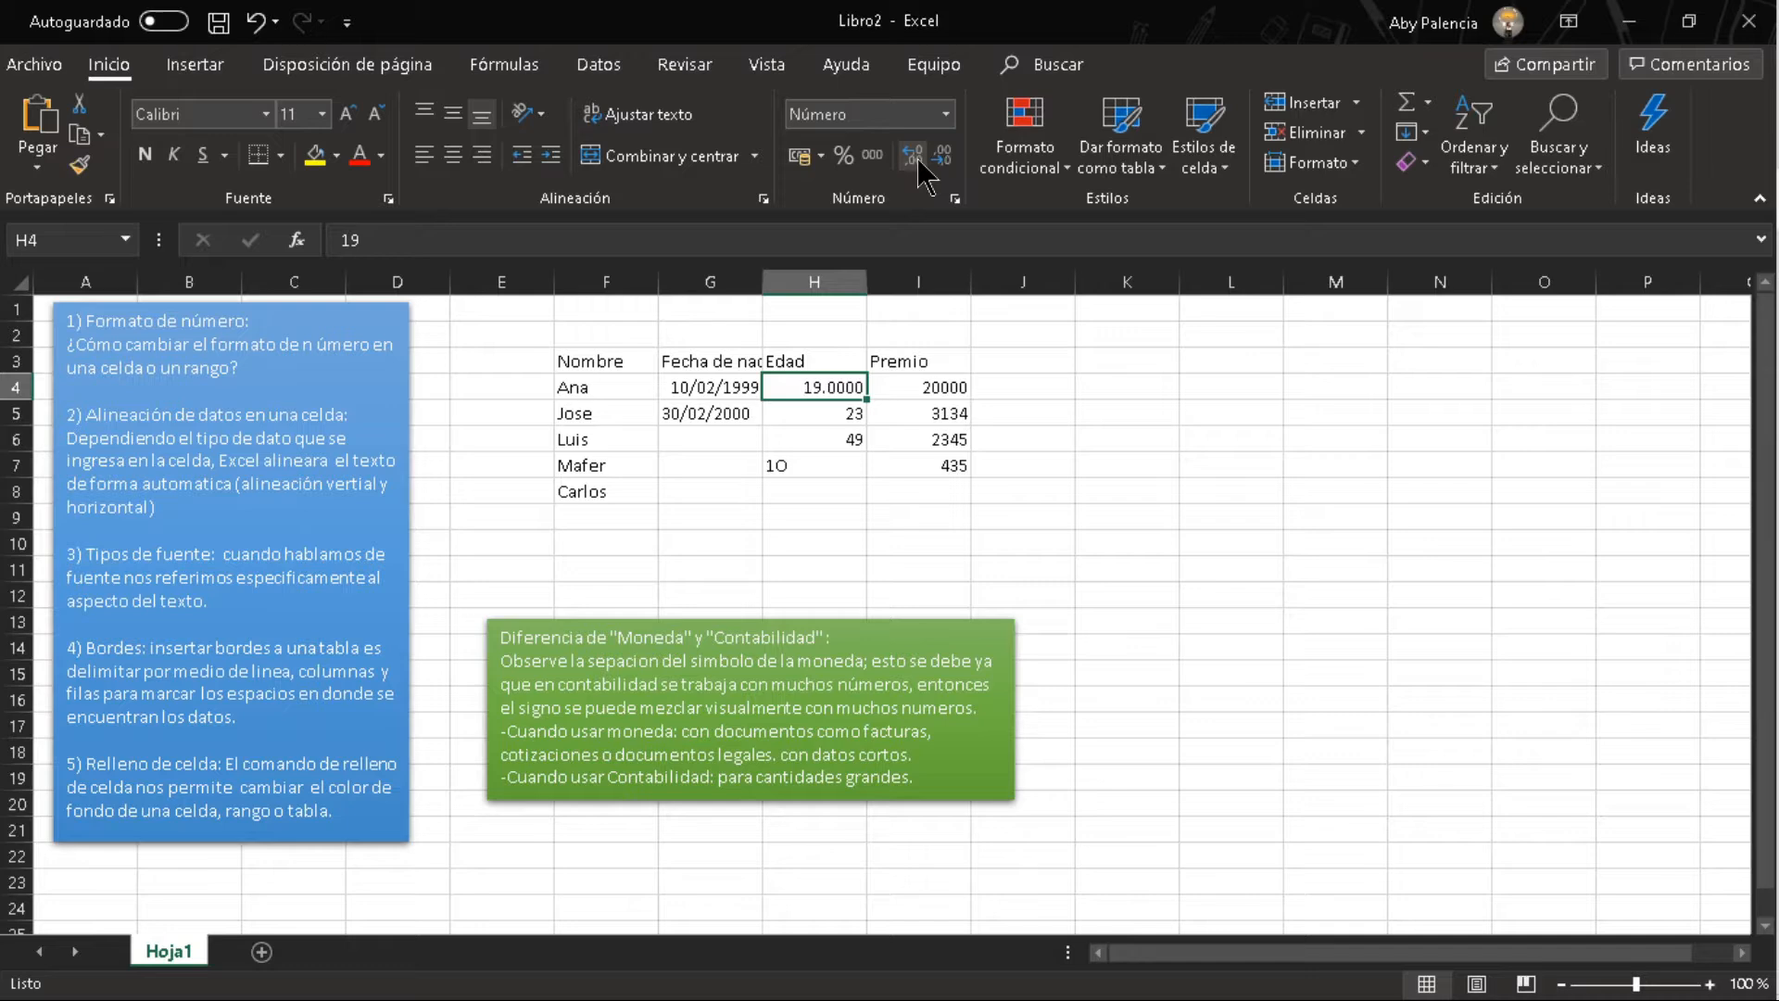
Correct the age in H7 to the numeric value 10 and enter 16 as the age in H8.
{"action": "left_click", "coordinate": [828, 490]}
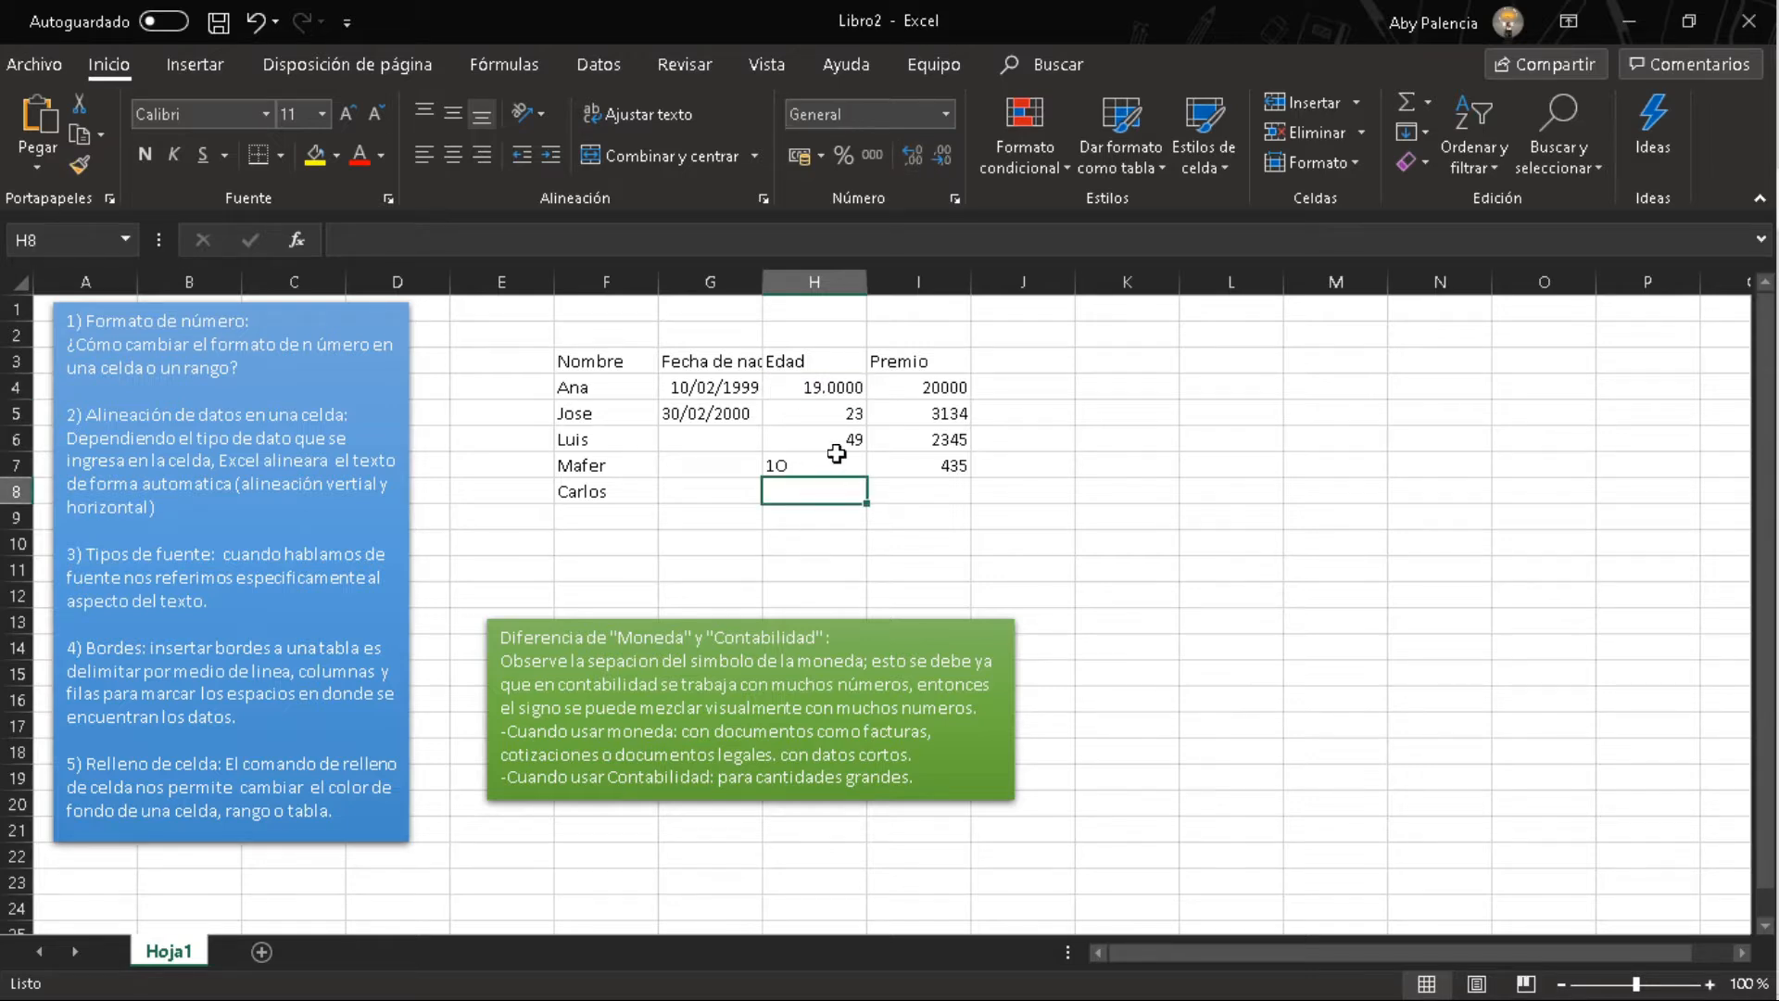
{"action": "left_click", "coordinate": [837, 442]}
{"action": "left_click", "coordinate": [805, 472]}
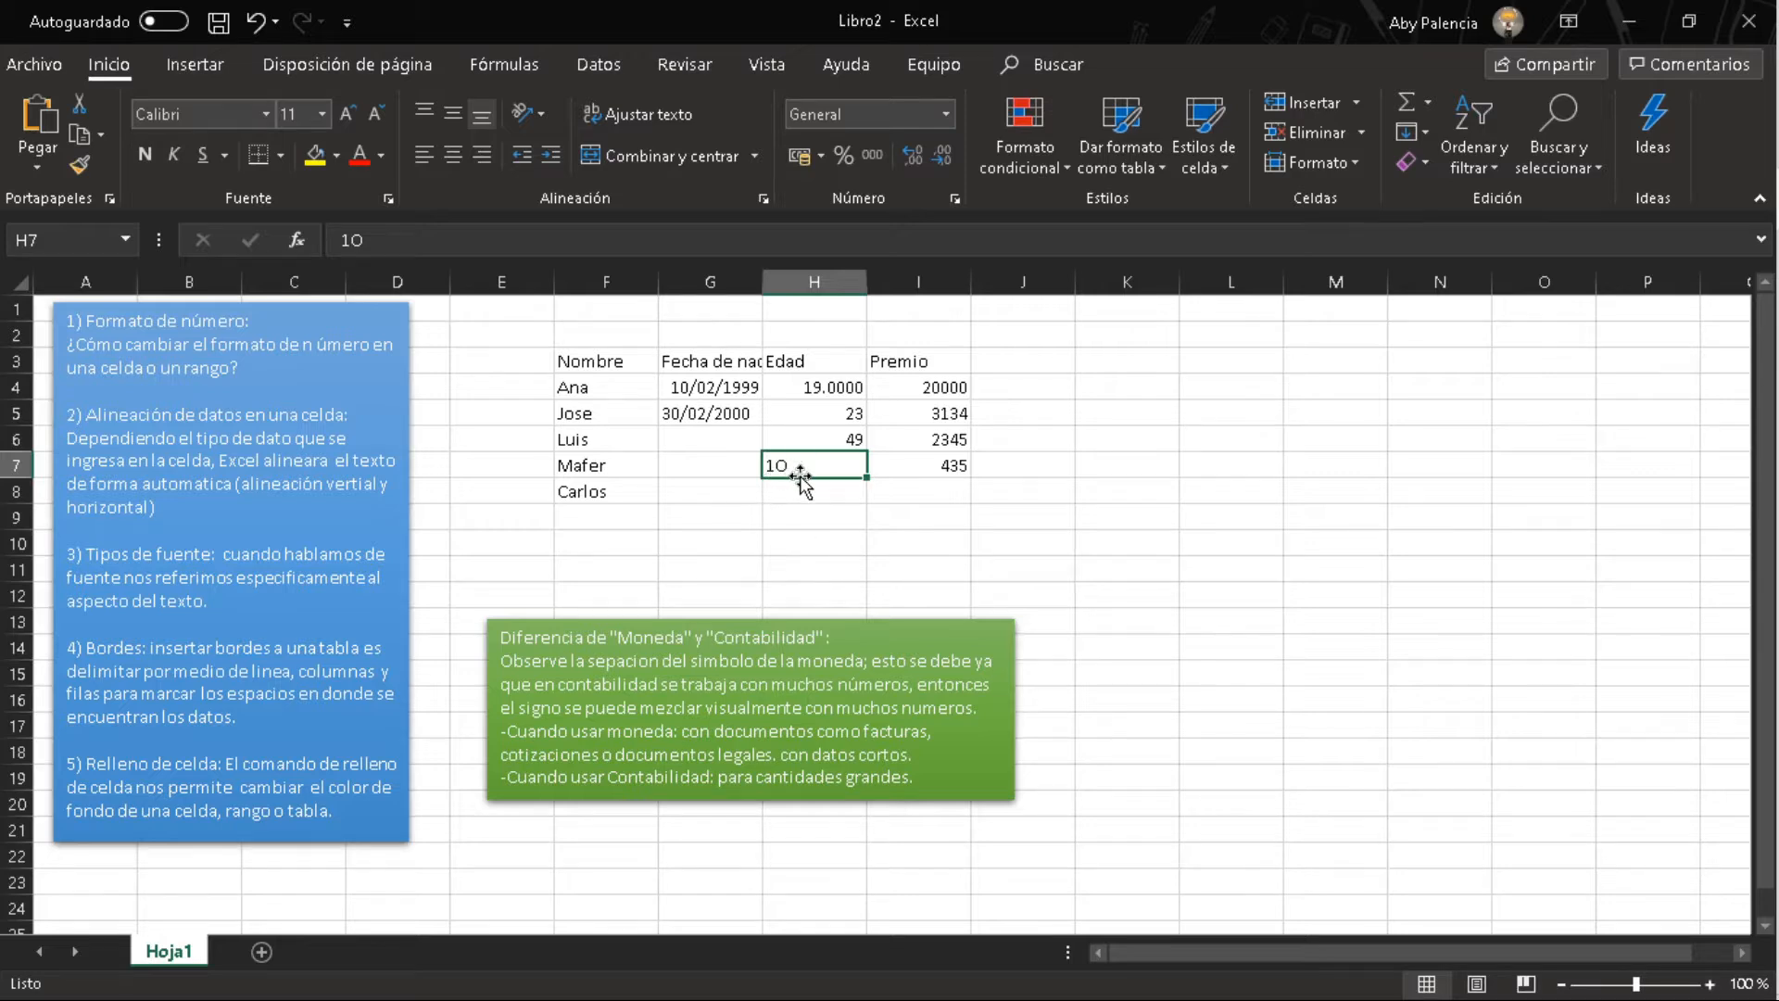
{"action": "left_click", "coordinate": [818, 512]}
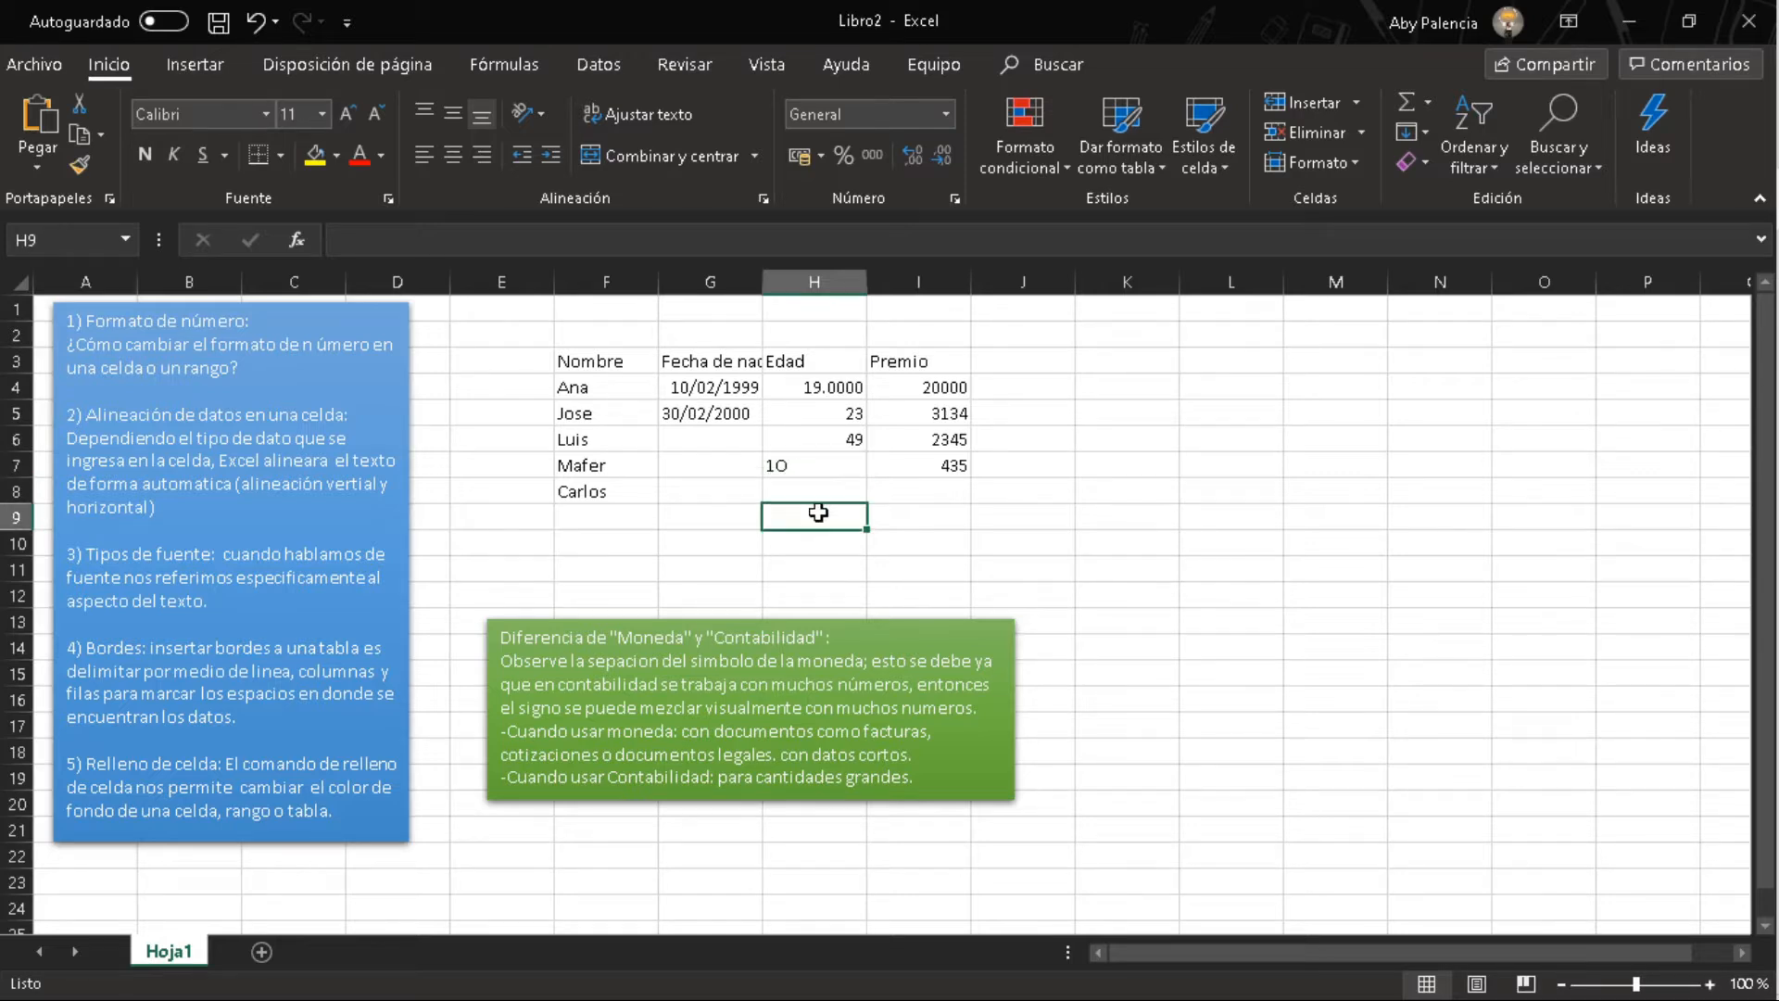
{"action": "left_click", "coordinate": [816, 466]}
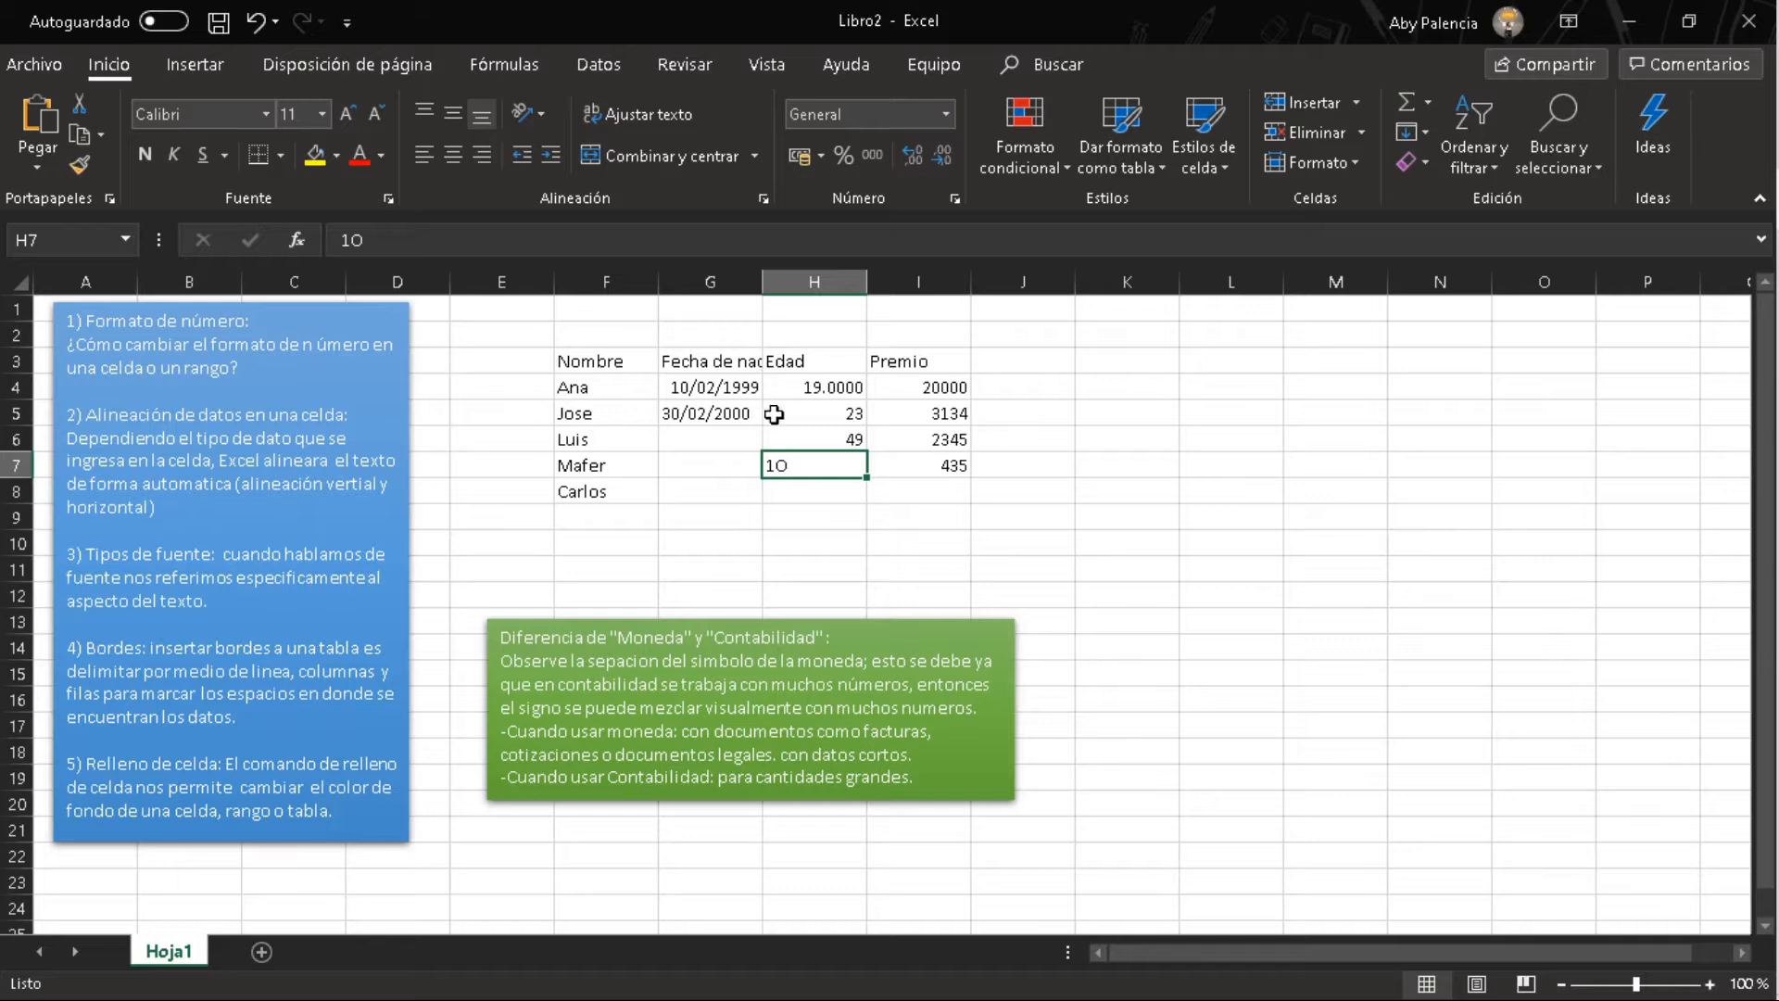
{"action": "double_click", "coordinate": [820, 463]}
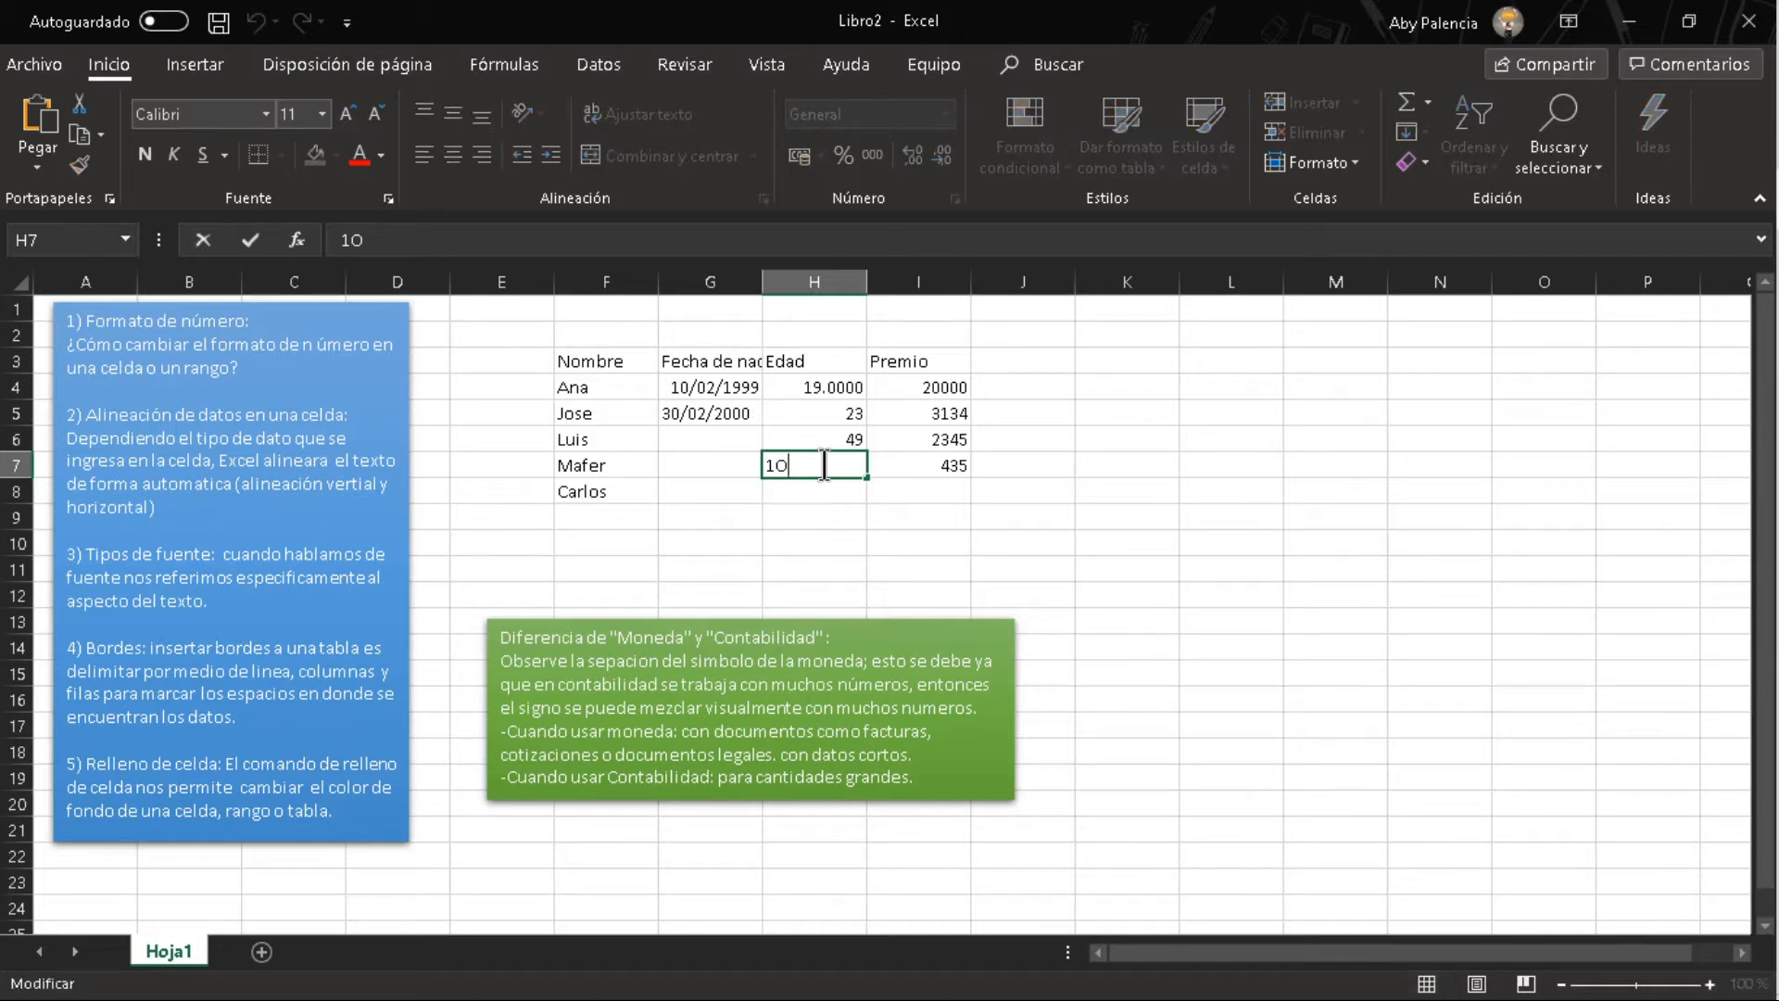
{"action": "key", "text": "Return"}
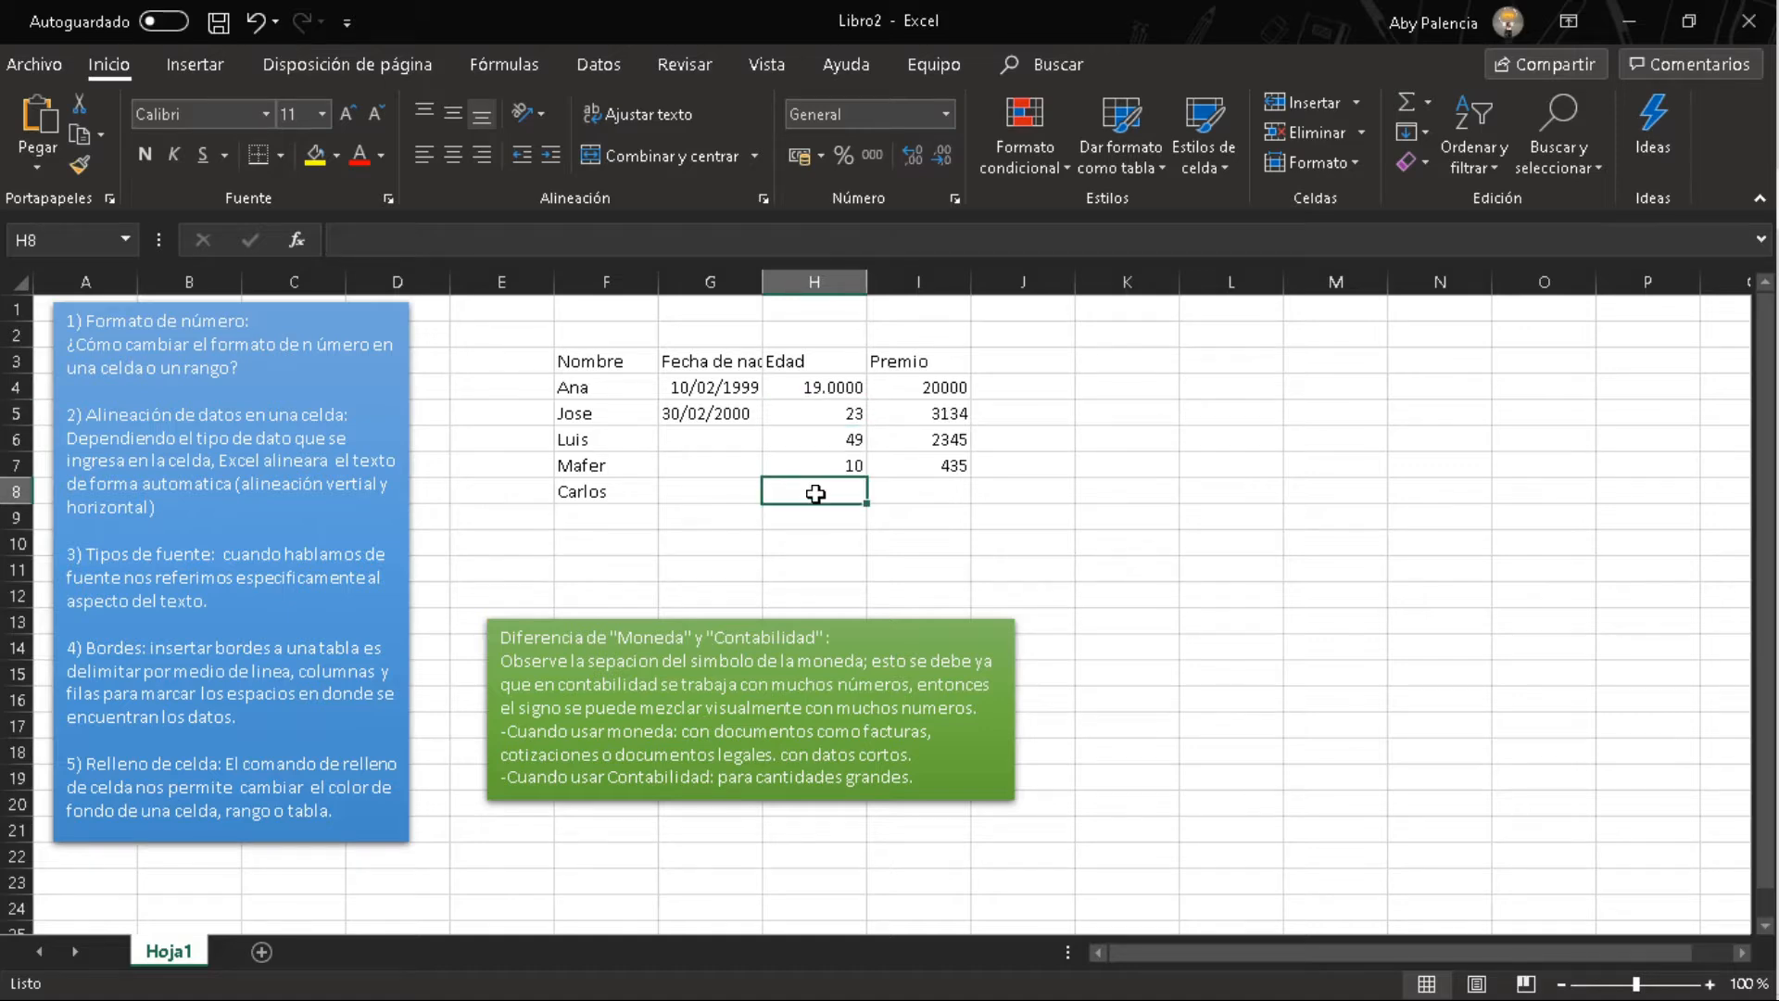
{"action": "type", "text": "16"}
{"action": "left_click", "coordinate": [834, 546]}
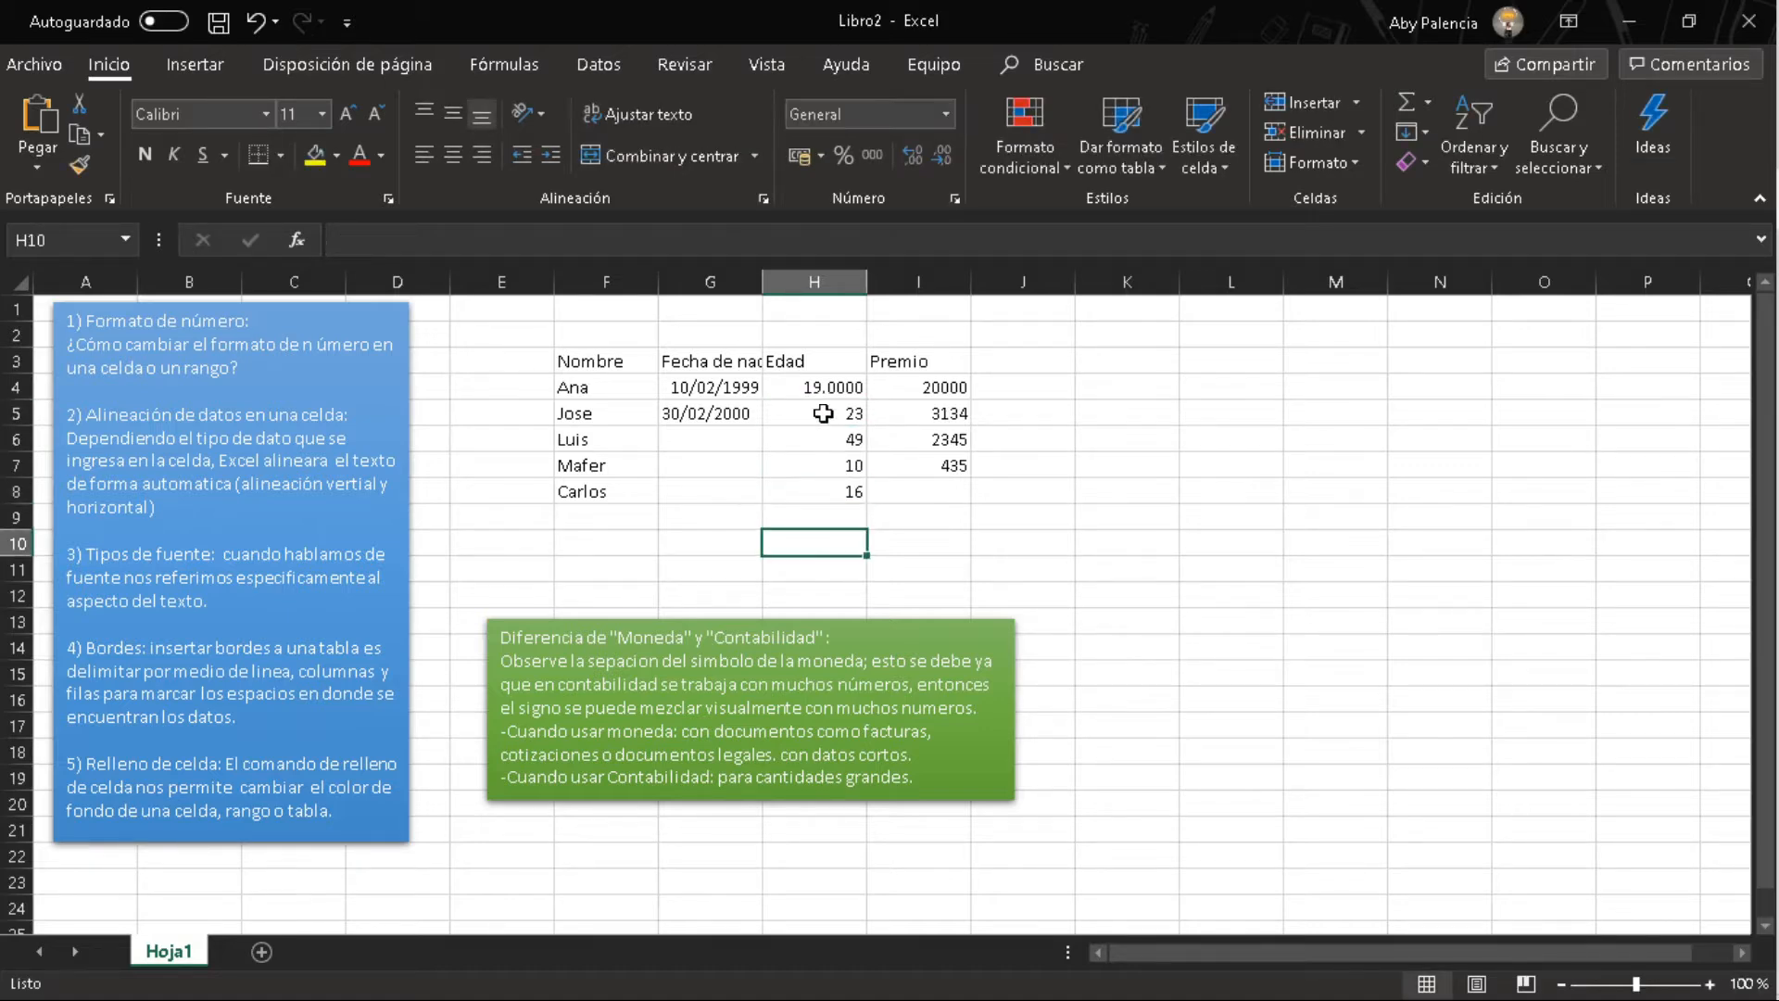
Apply the Número format to the remaining ages in H5:H8.
{"action": "left_click_drag", "start_coordinate": [823, 413], "coordinate": [854, 492]}
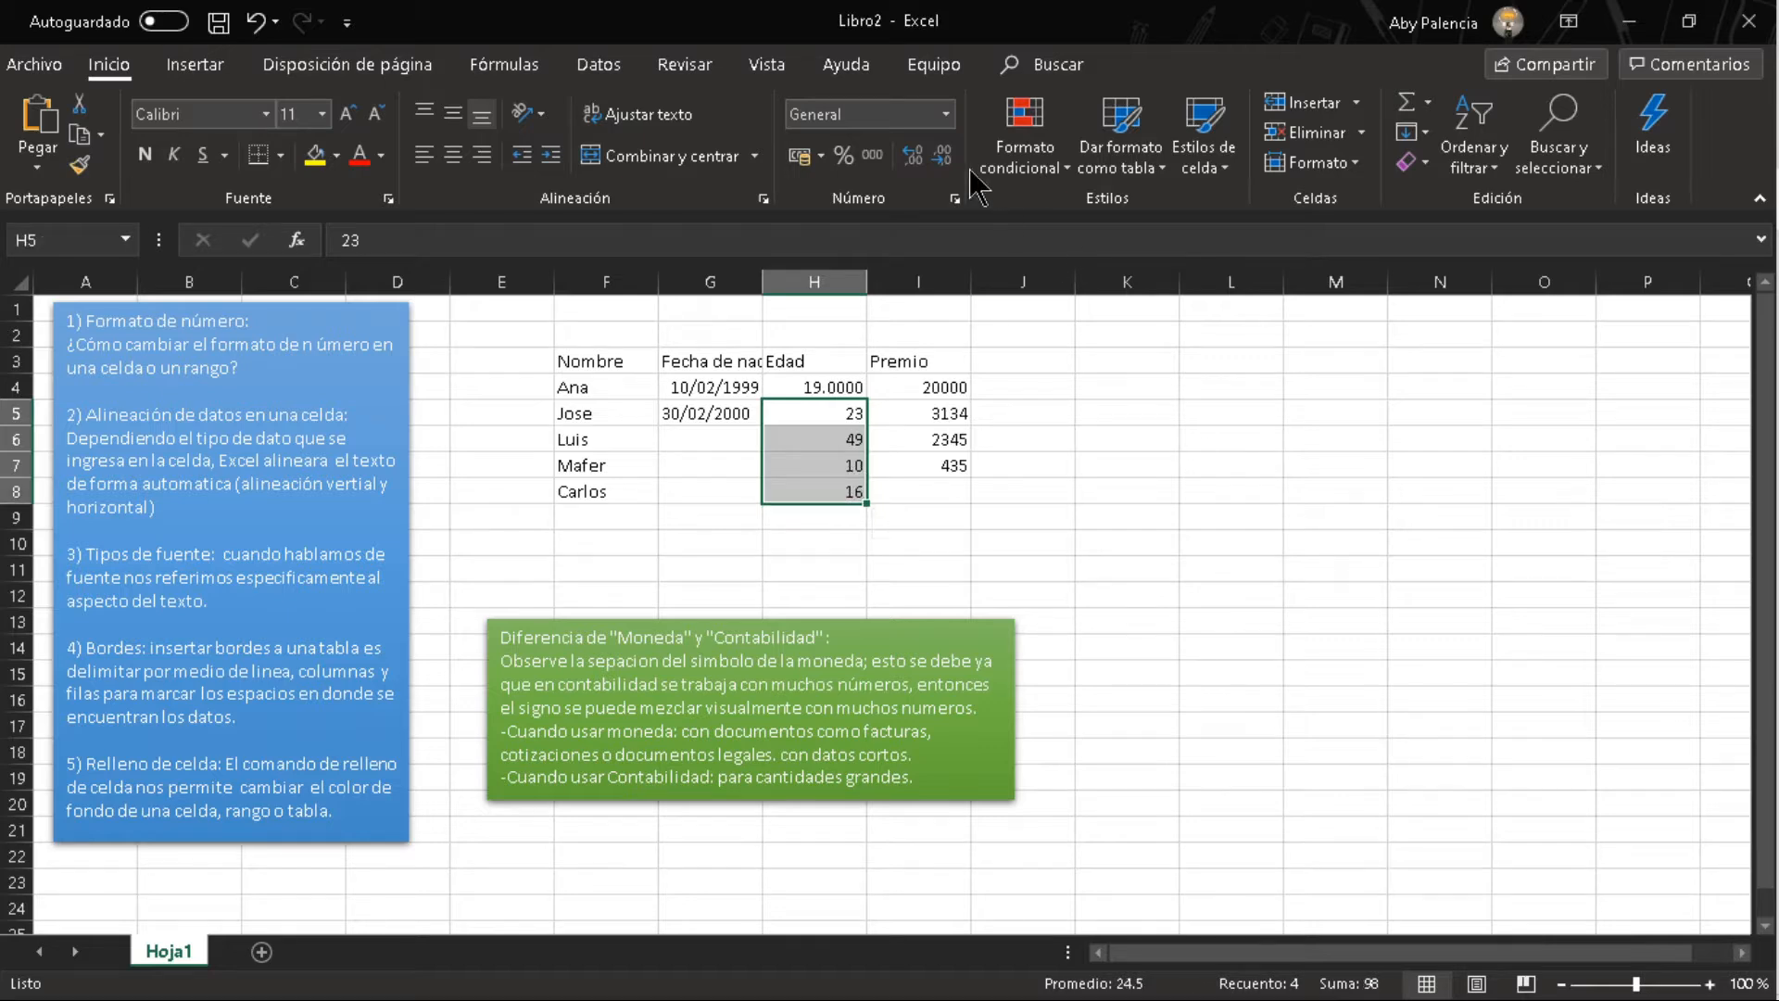
{"action": "left_click", "coordinate": [945, 114]}
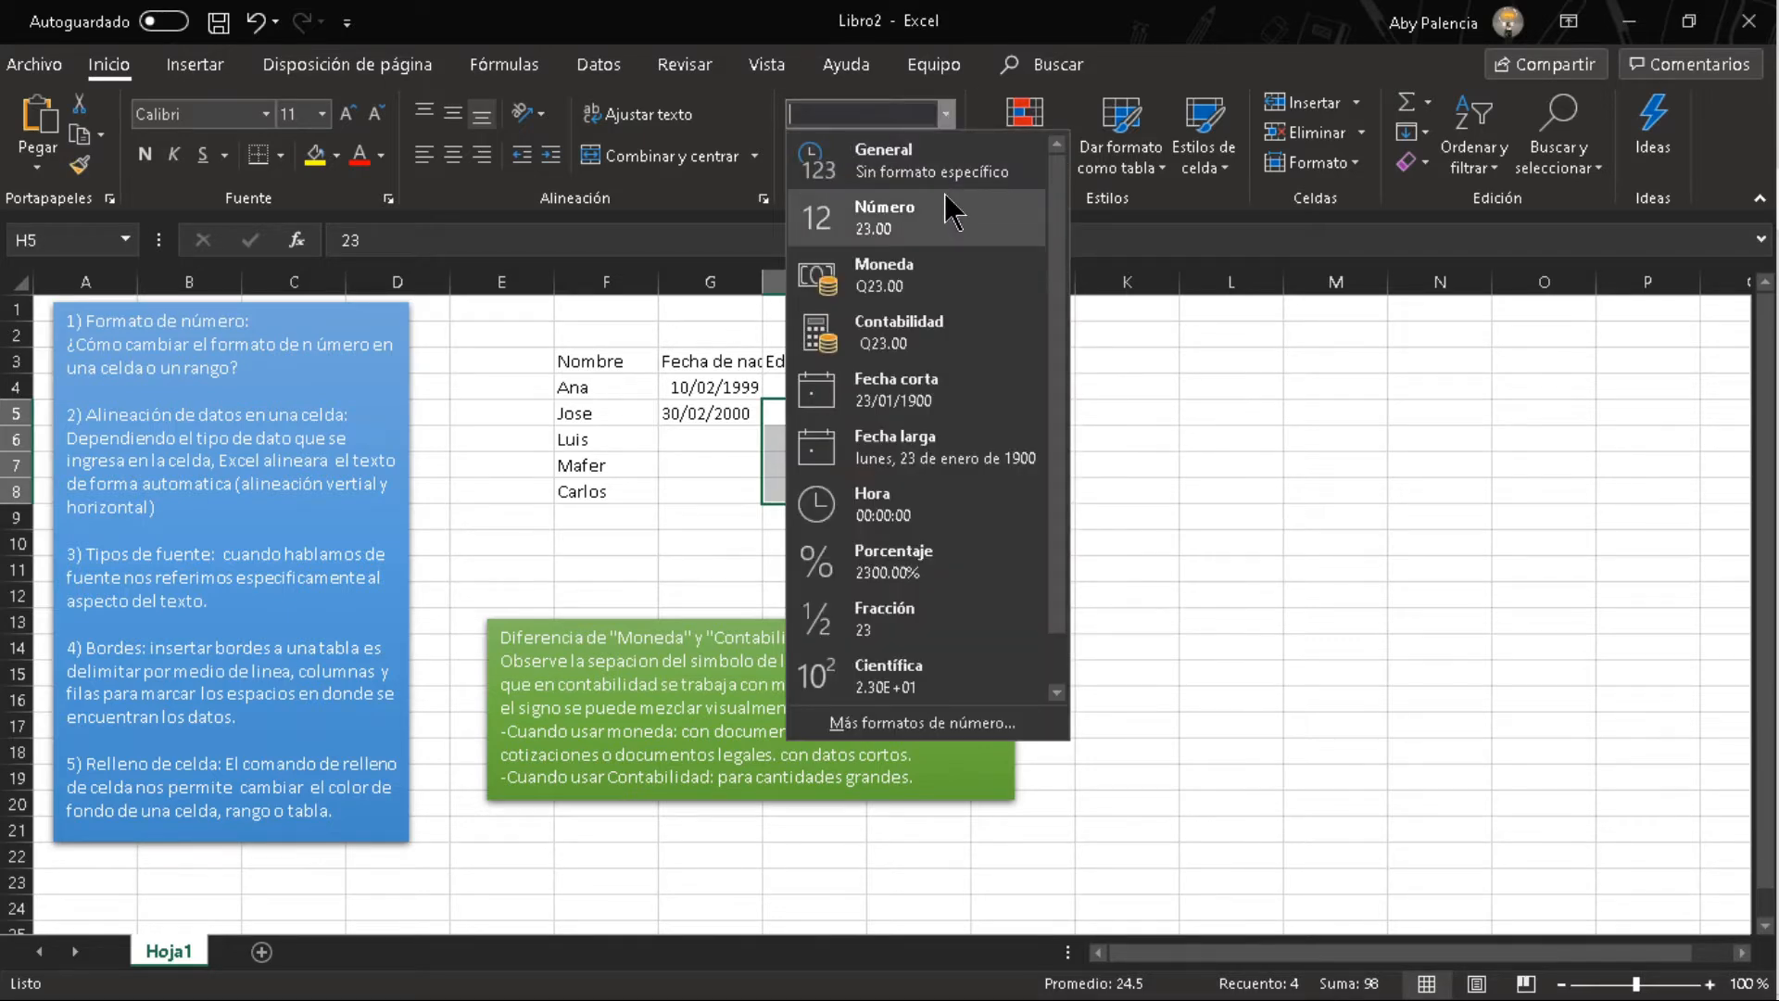
{"action": "left_click", "coordinate": [952, 212]}
{"action": "left_click", "coordinate": [946, 114]}
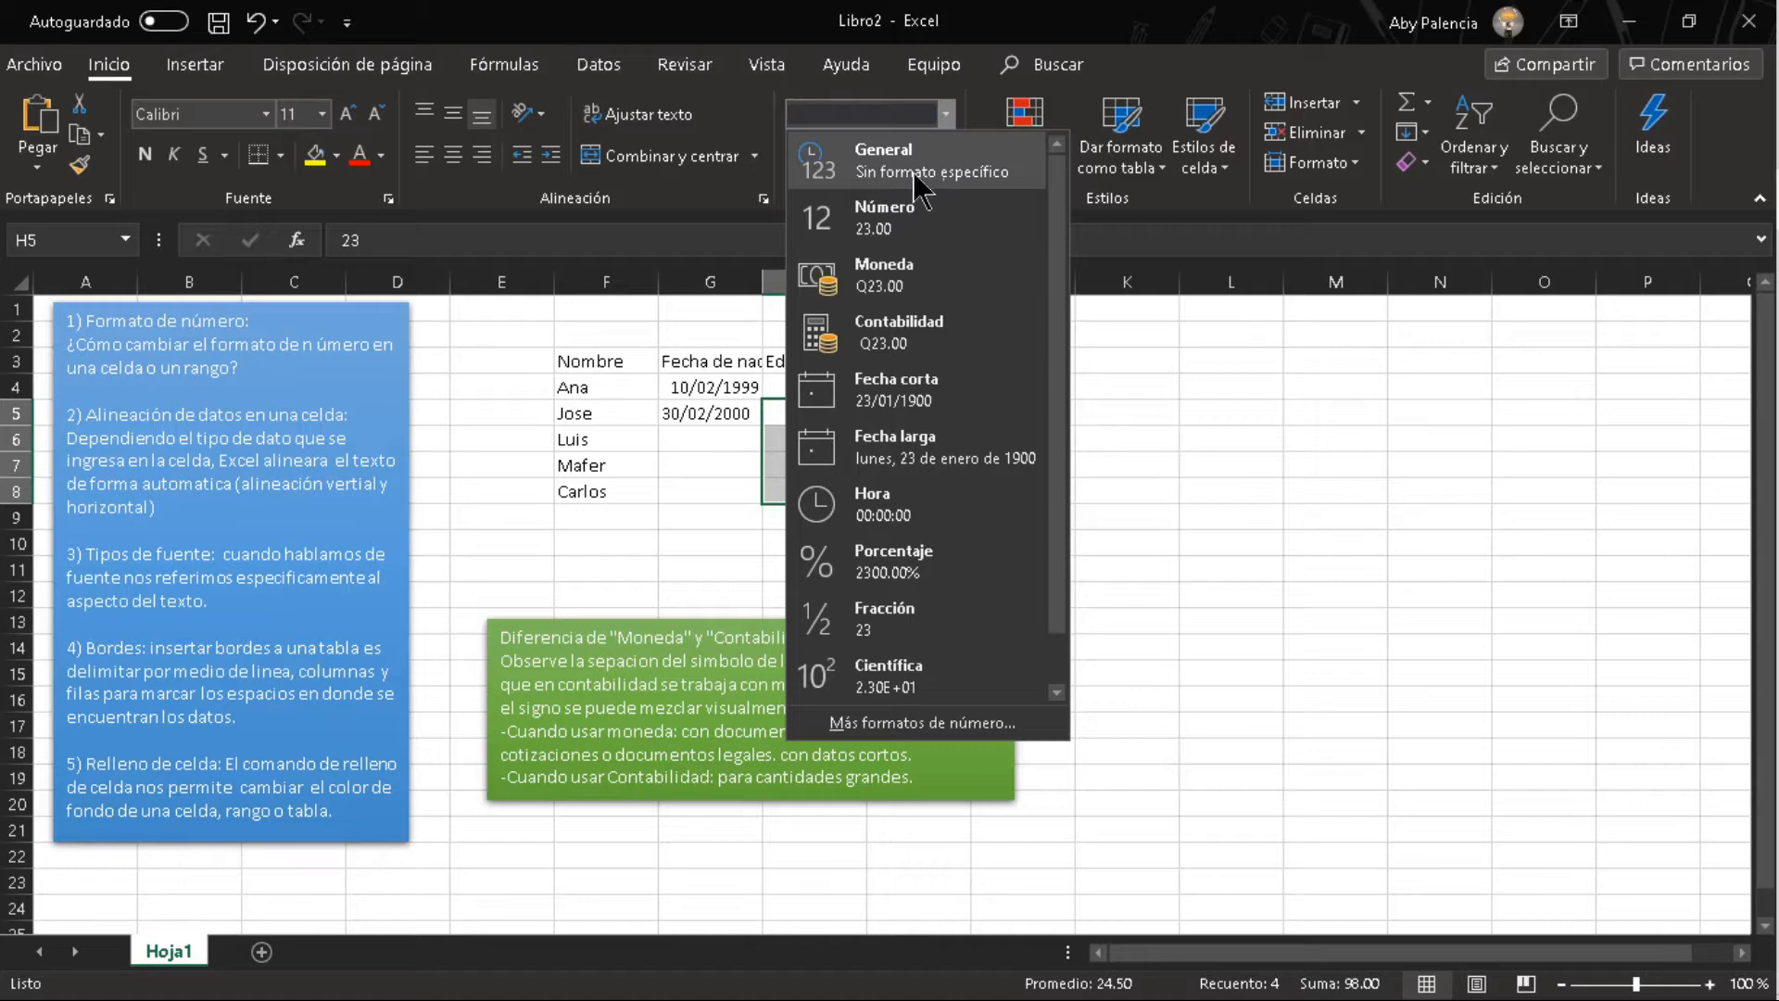
{"action": "left_click", "coordinate": [705, 516]}
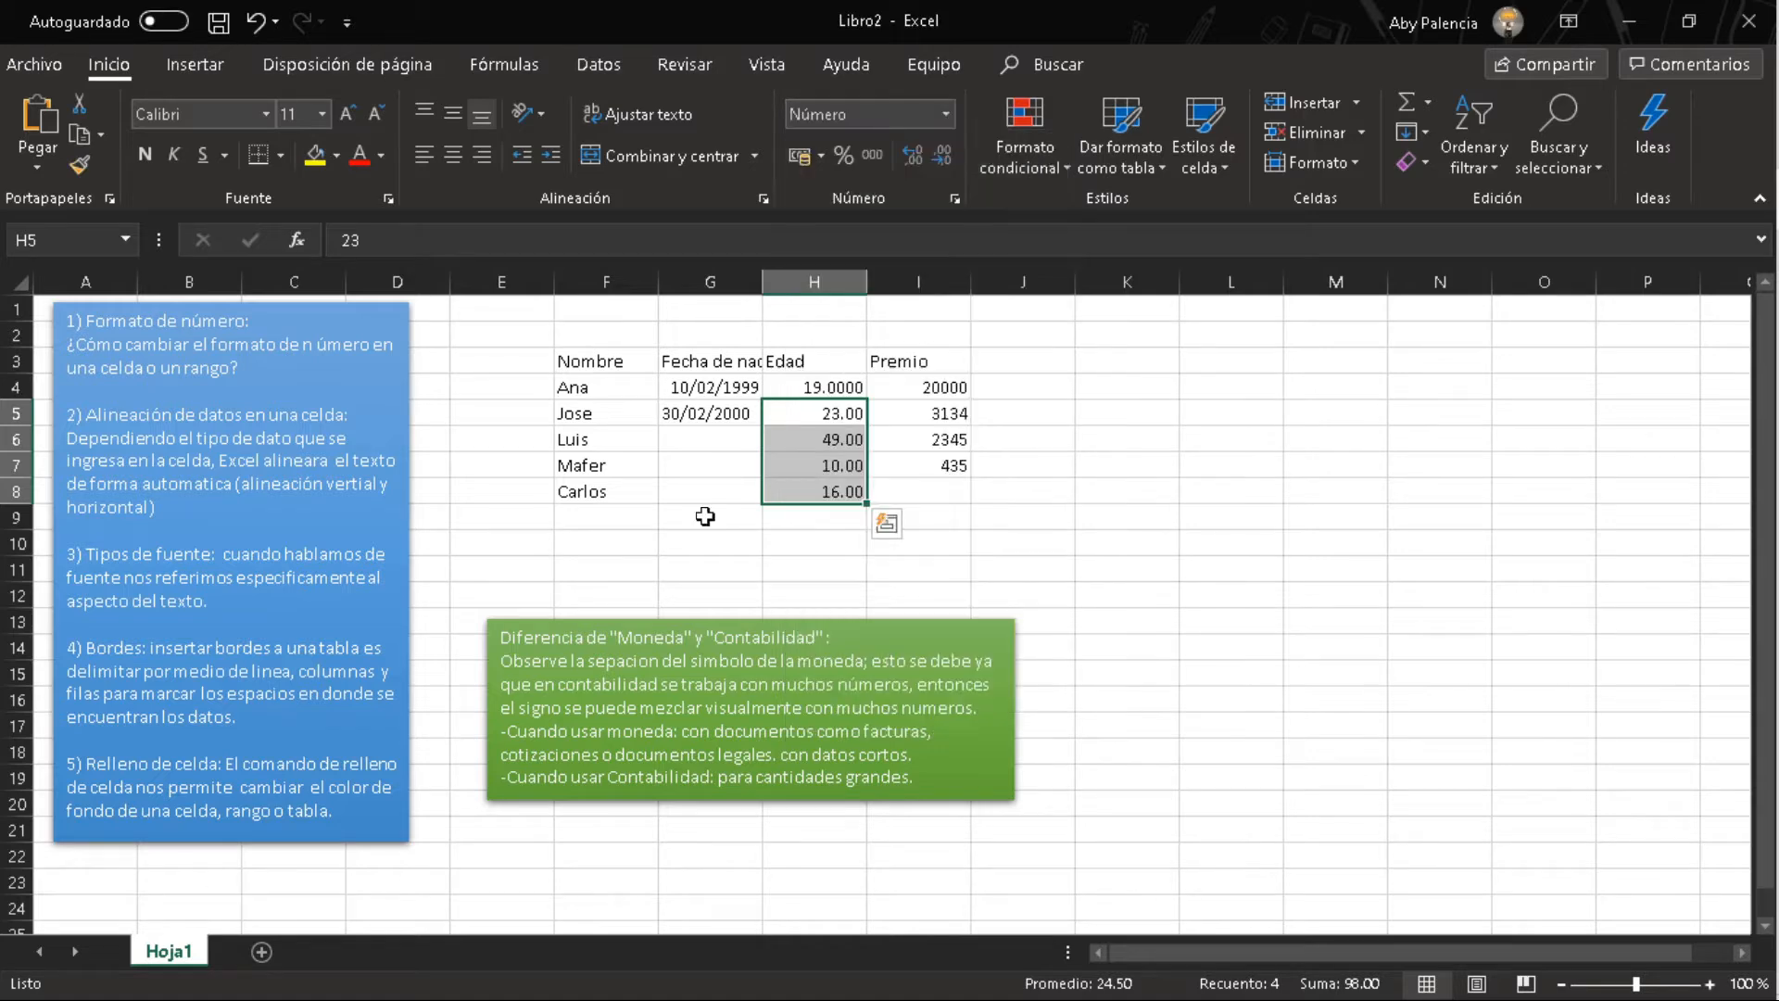
Autofit column G to the width of its Fecha de nacimiento heading.
{"action": "left_click", "coordinate": [737, 391]}
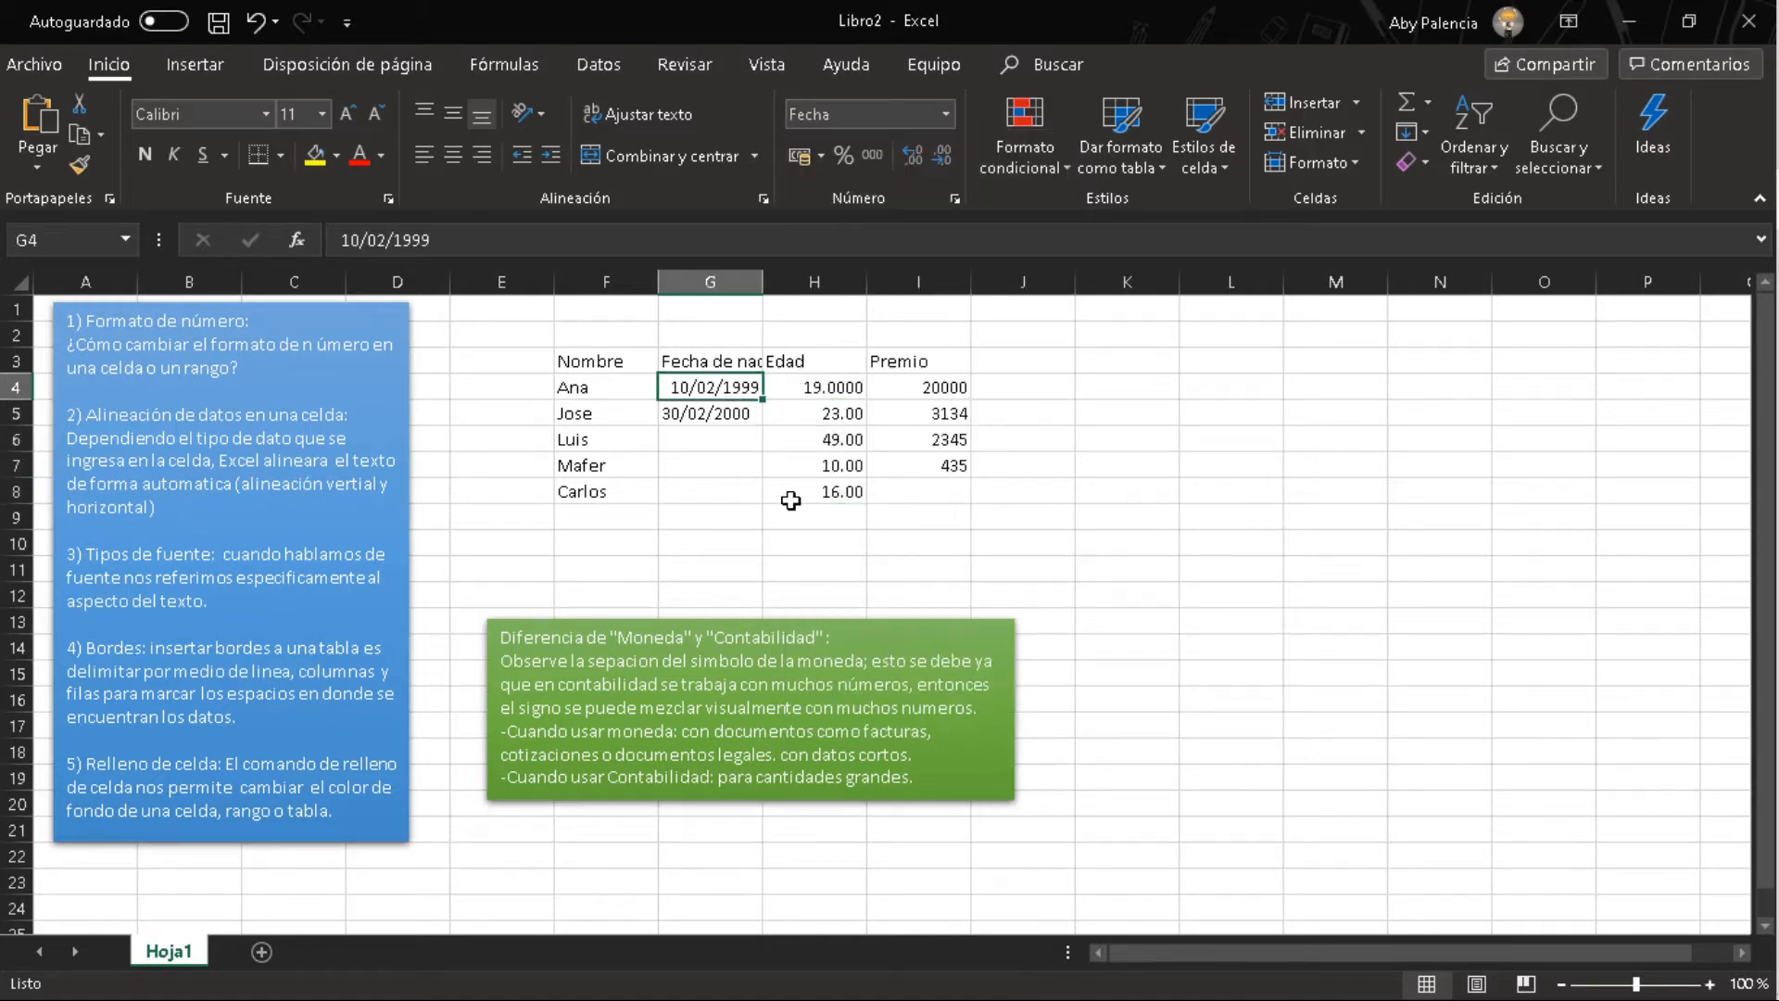
{"action": "left_click", "coordinate": [698, 364]}
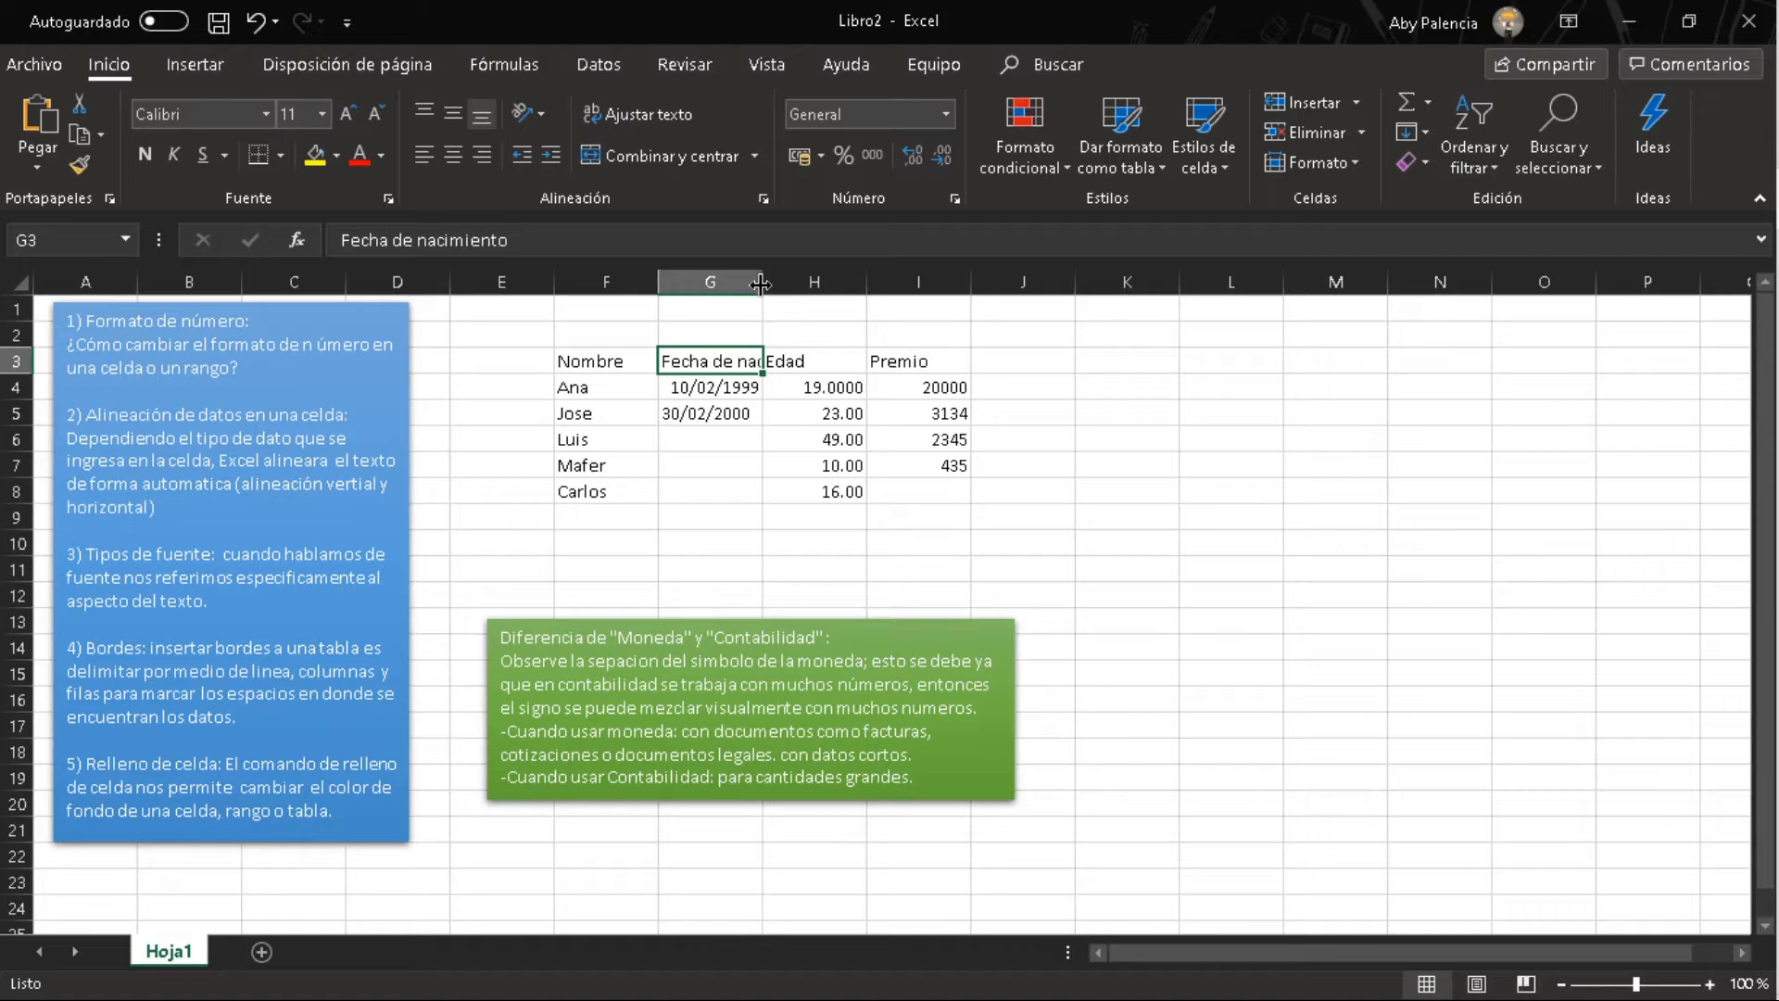
{"action": "double_click", "coordinate": [760, 280]}
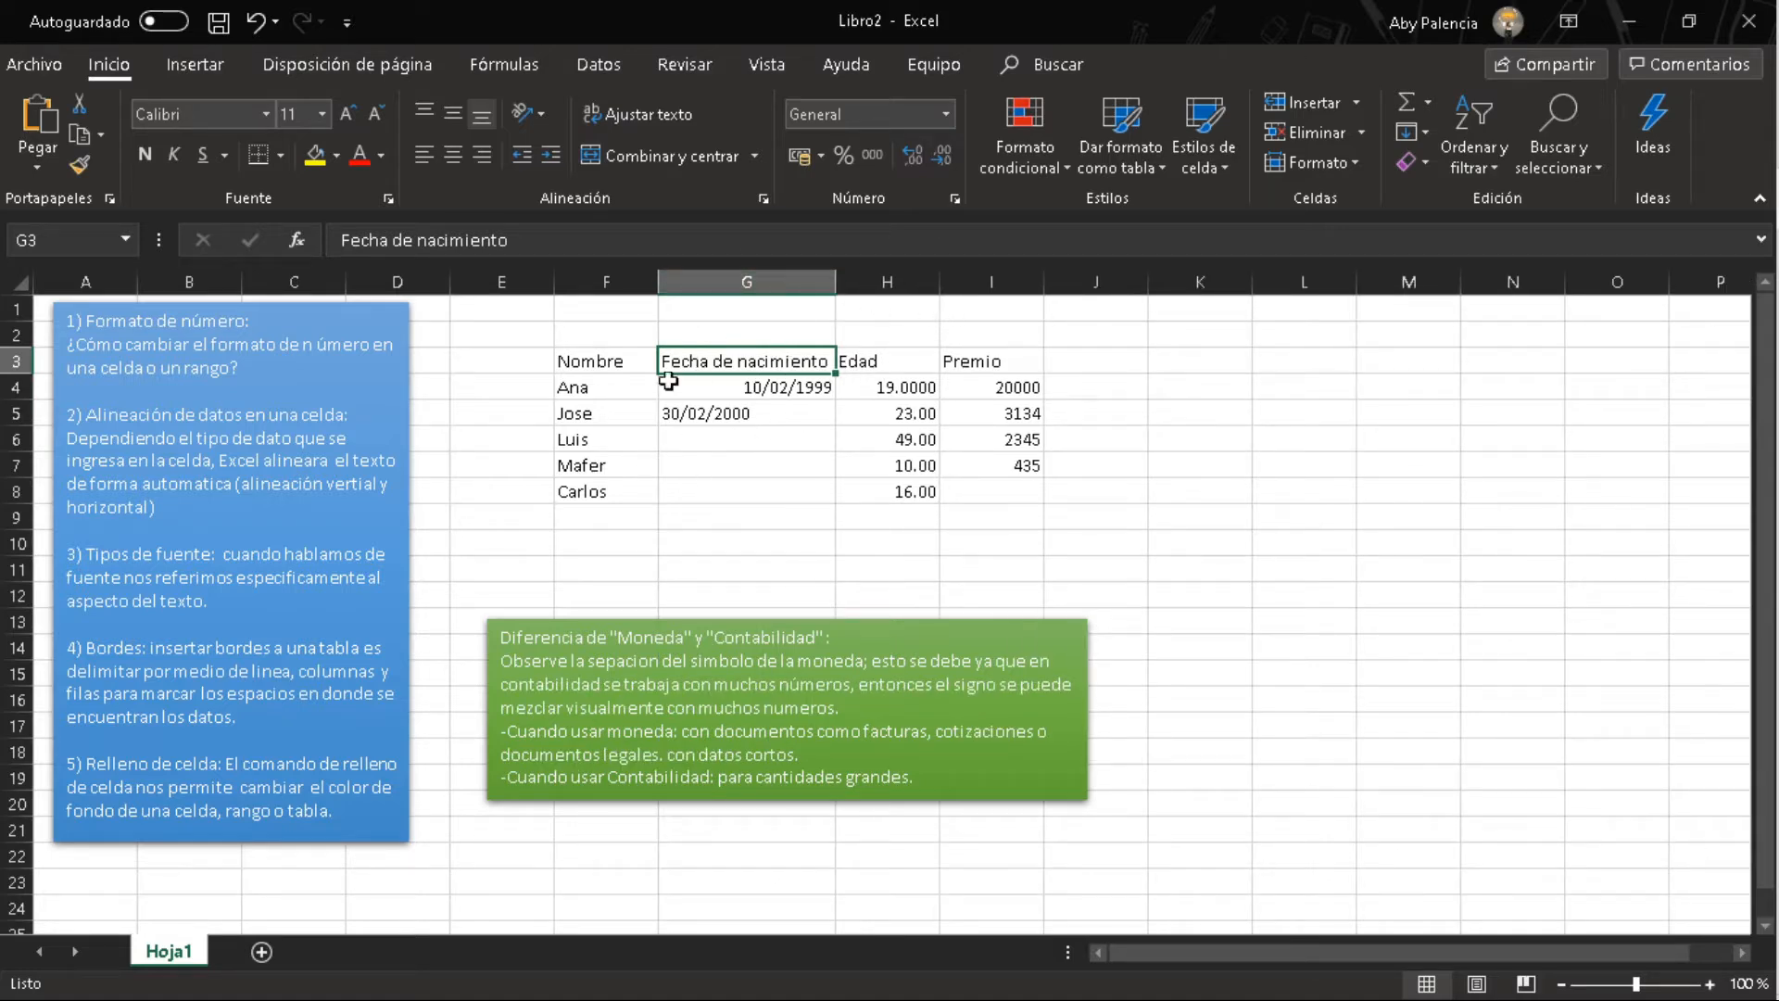
Correct the birth date in G5 by changing its day to 29, keeping the month and year.
{"action": "left_click", "coordinate": [751, 437]}
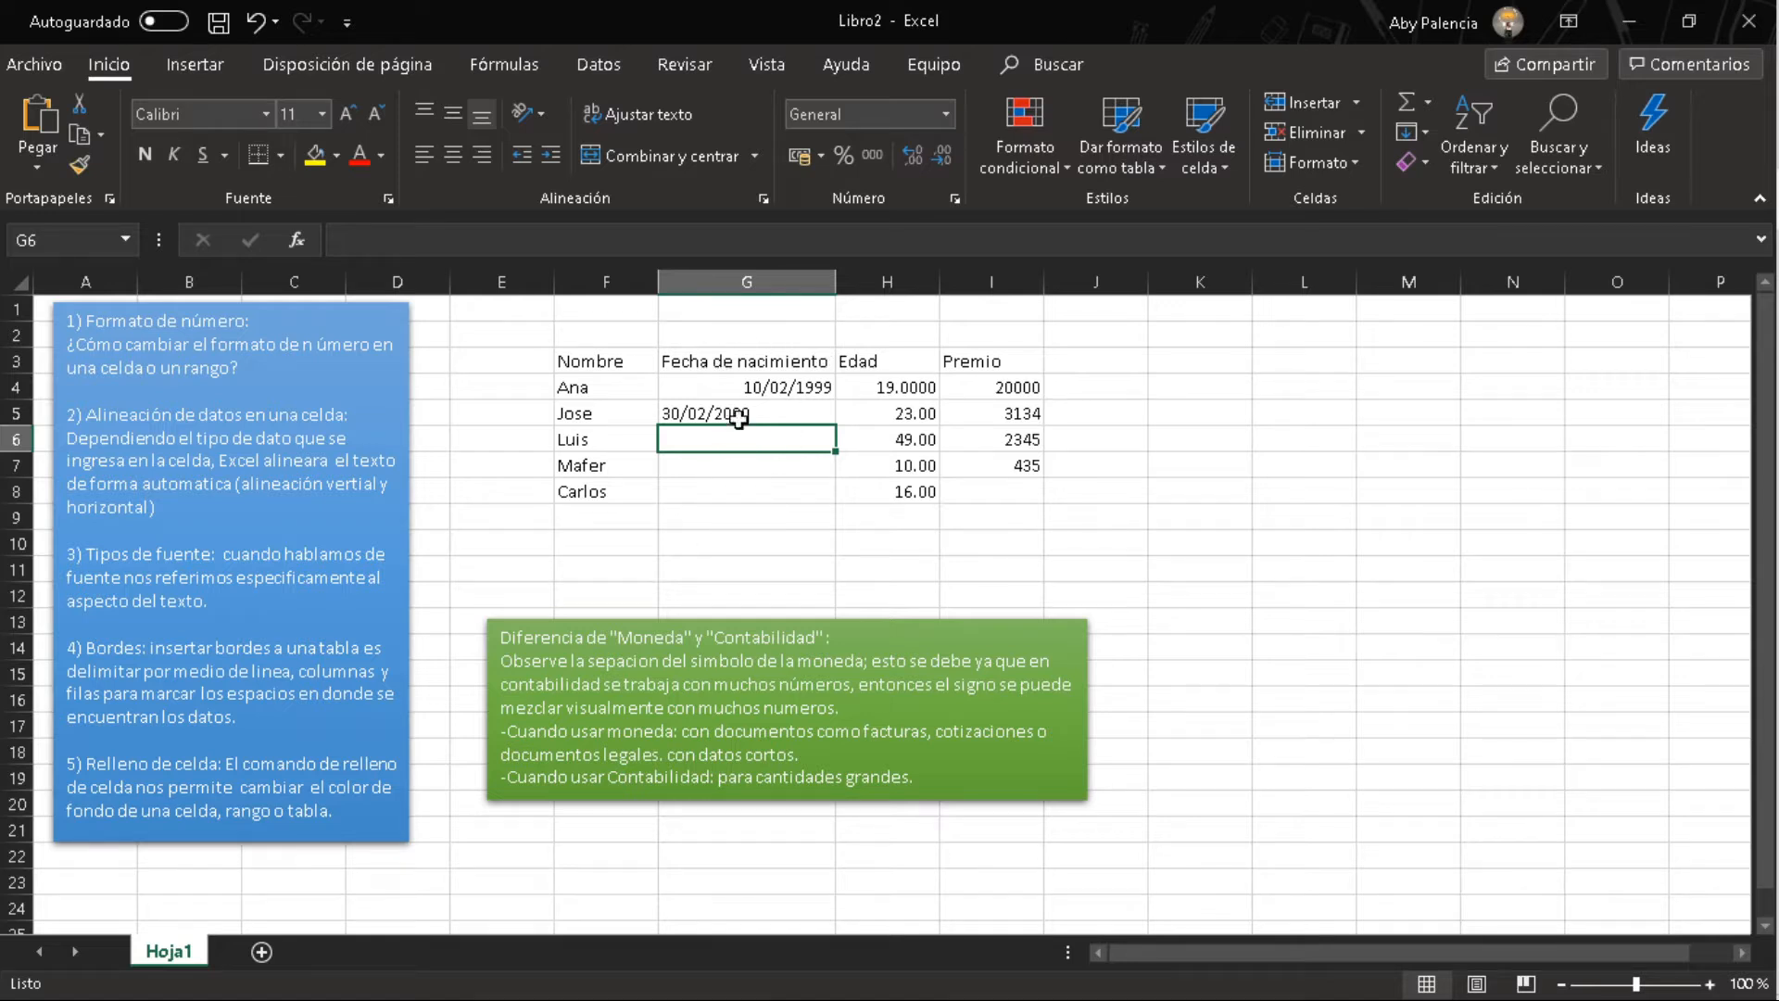
{"action": "left_click", "coordinate": [713, 389]}
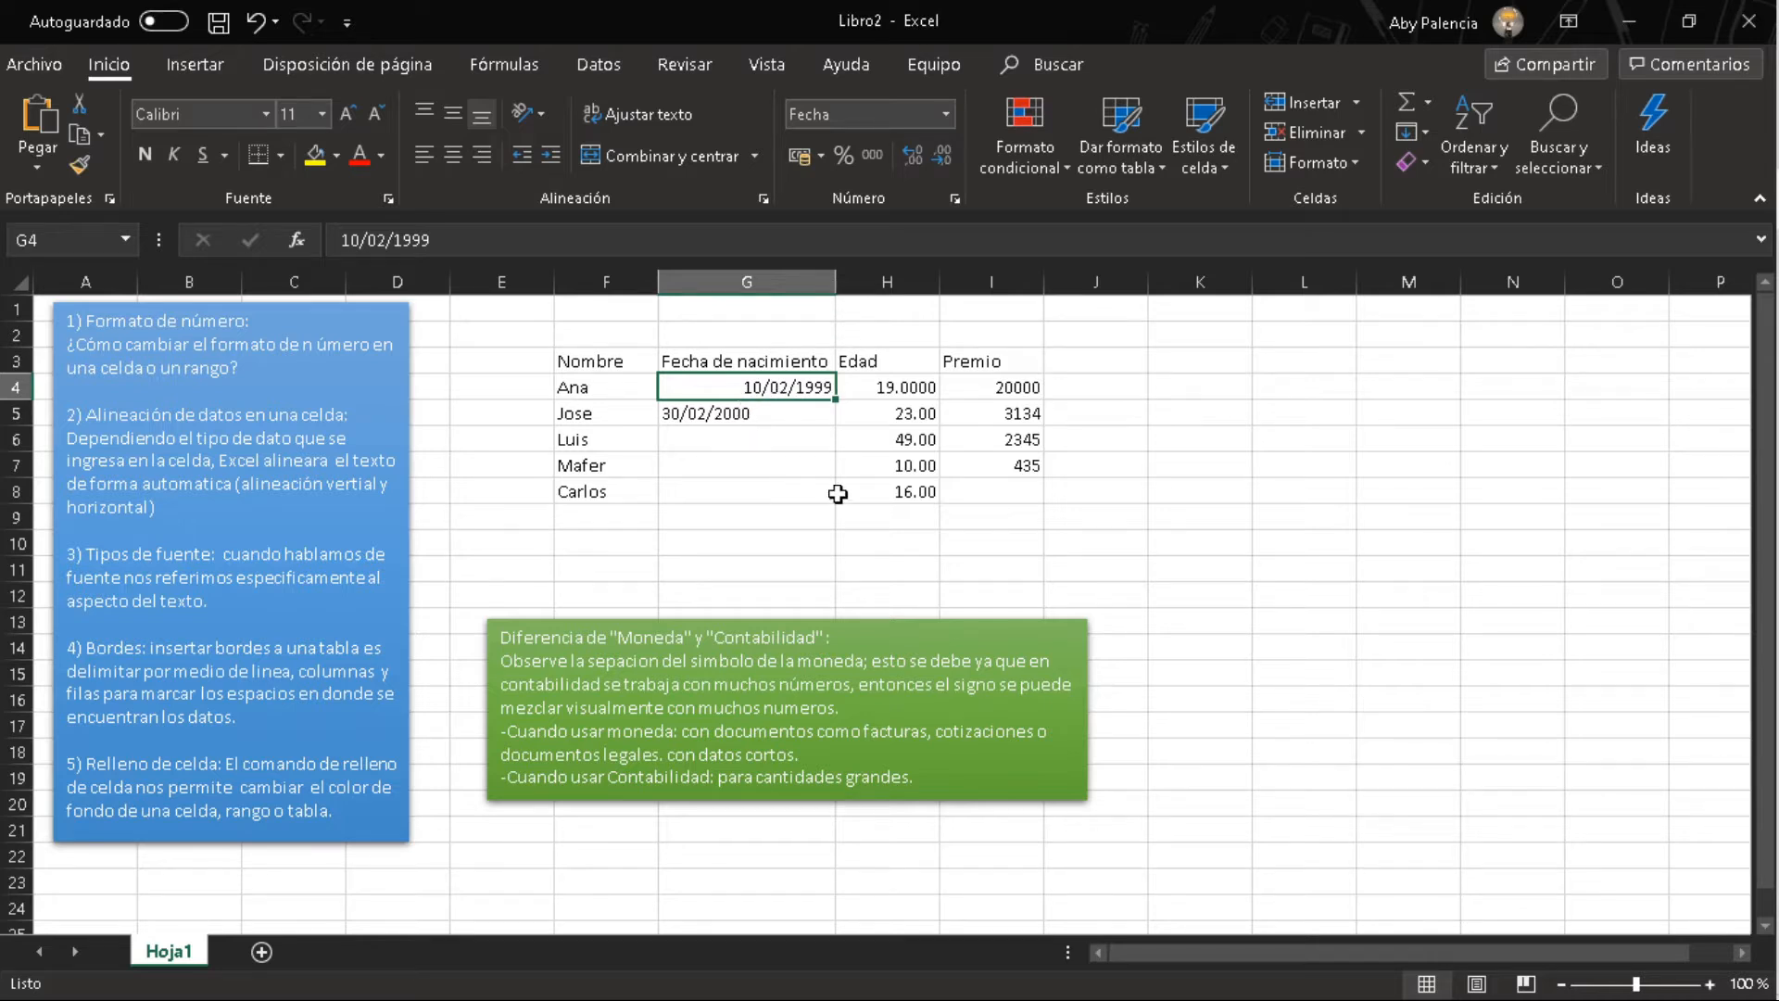
{"action": "left_click", "coordinate": [675, 418]}
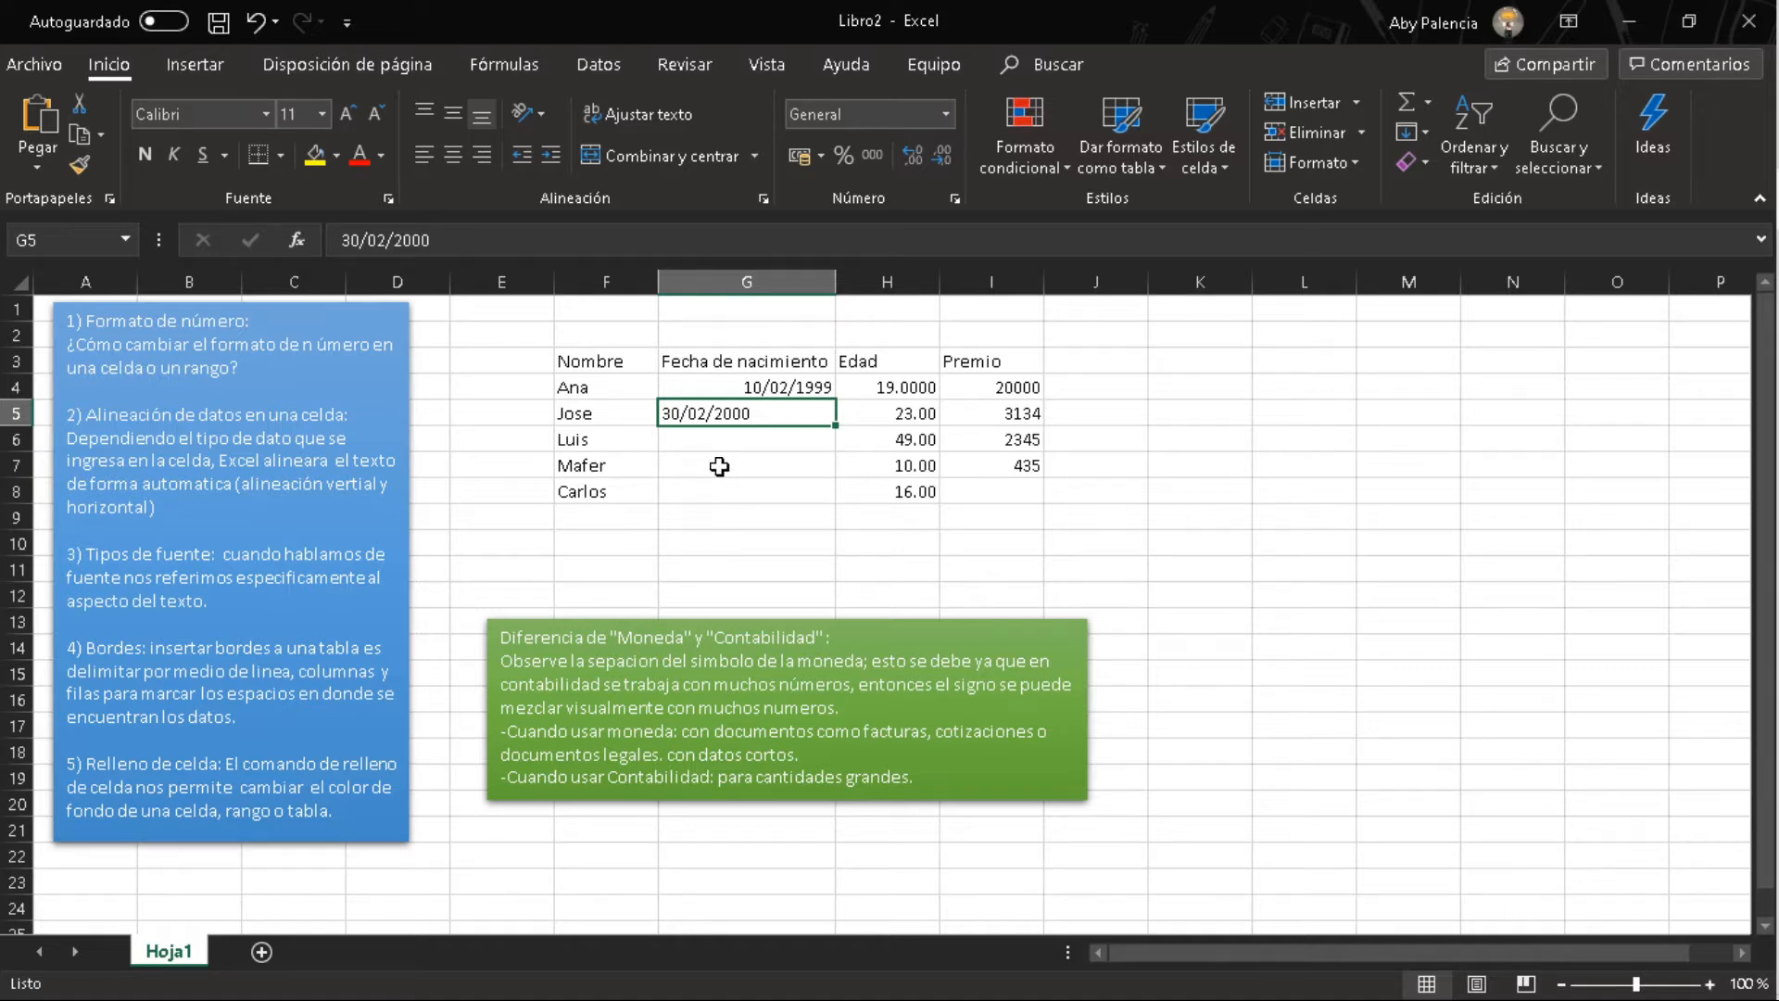
{"action": "left_click", "coordinate": [775, 460]}
{"action": "left_click", "coordinate": [747, 418]}
{"action": "double_click", "coordinate": [669, 416]}
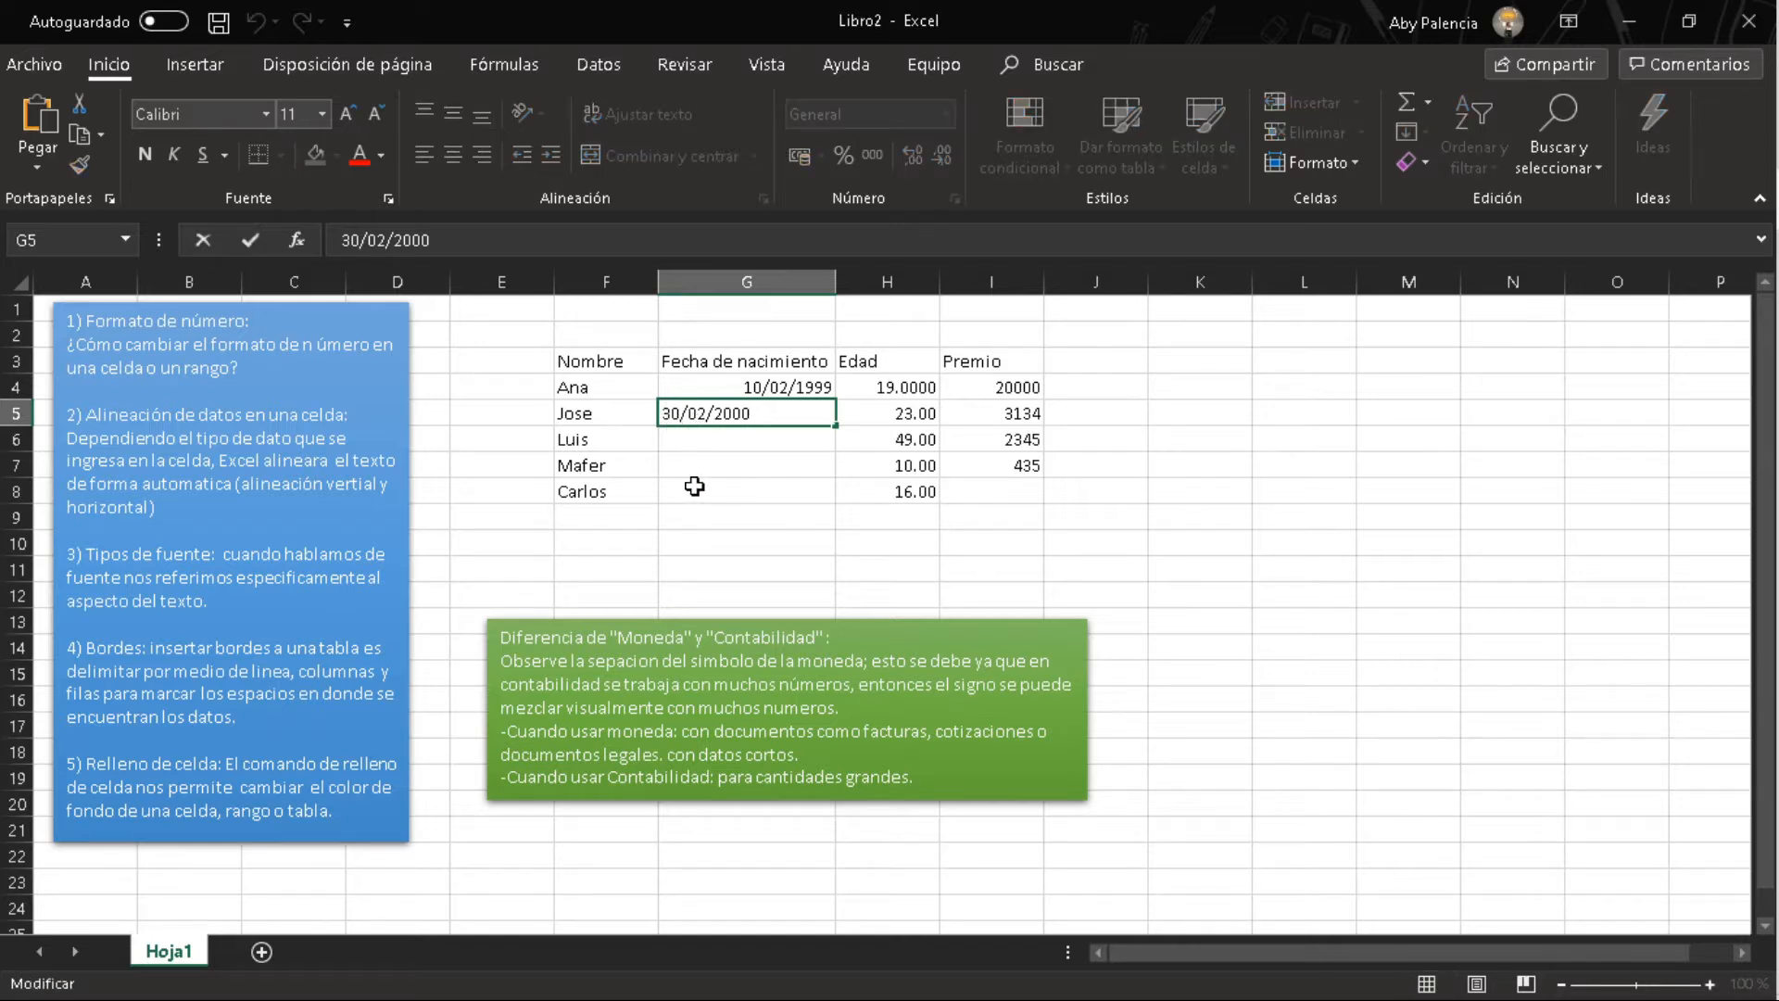
{"action": "key", "text": "BackSpace"}
{"action": "key", "text": "Delete"}
{"action": "type", "text": "29"}
{"action": "key", "text": "Return"}
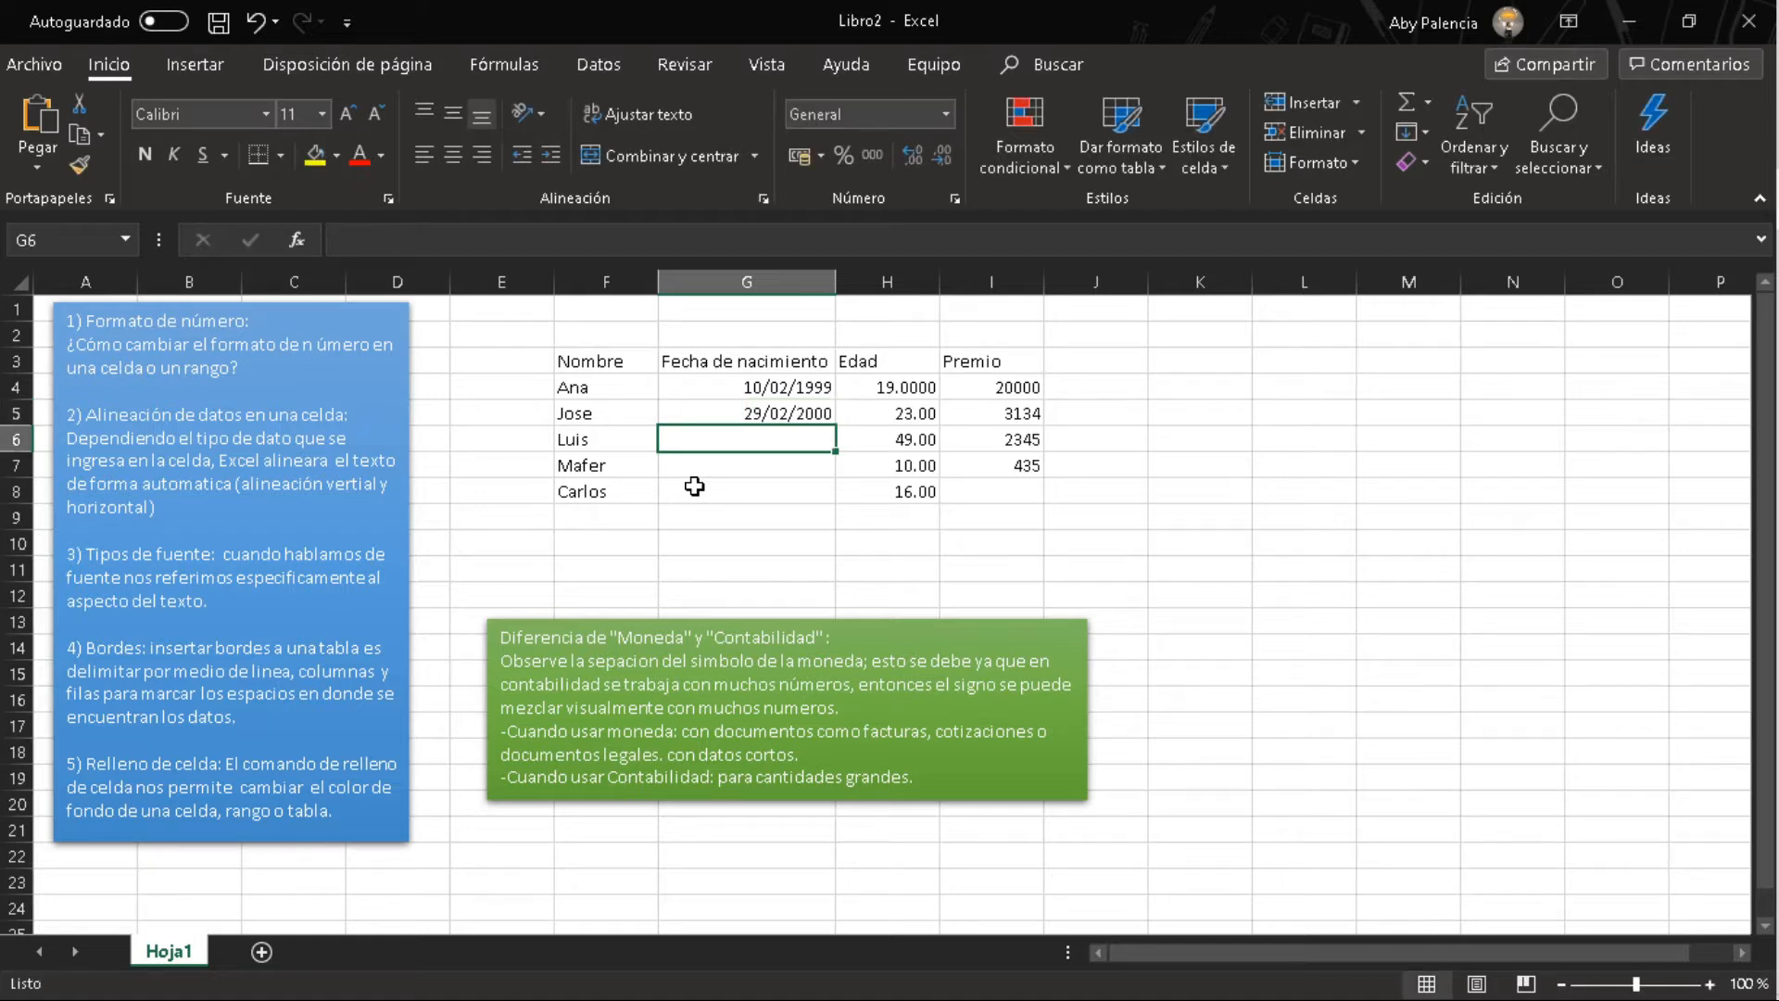
{"action": "left_click", "coordinate": [790, 411]}
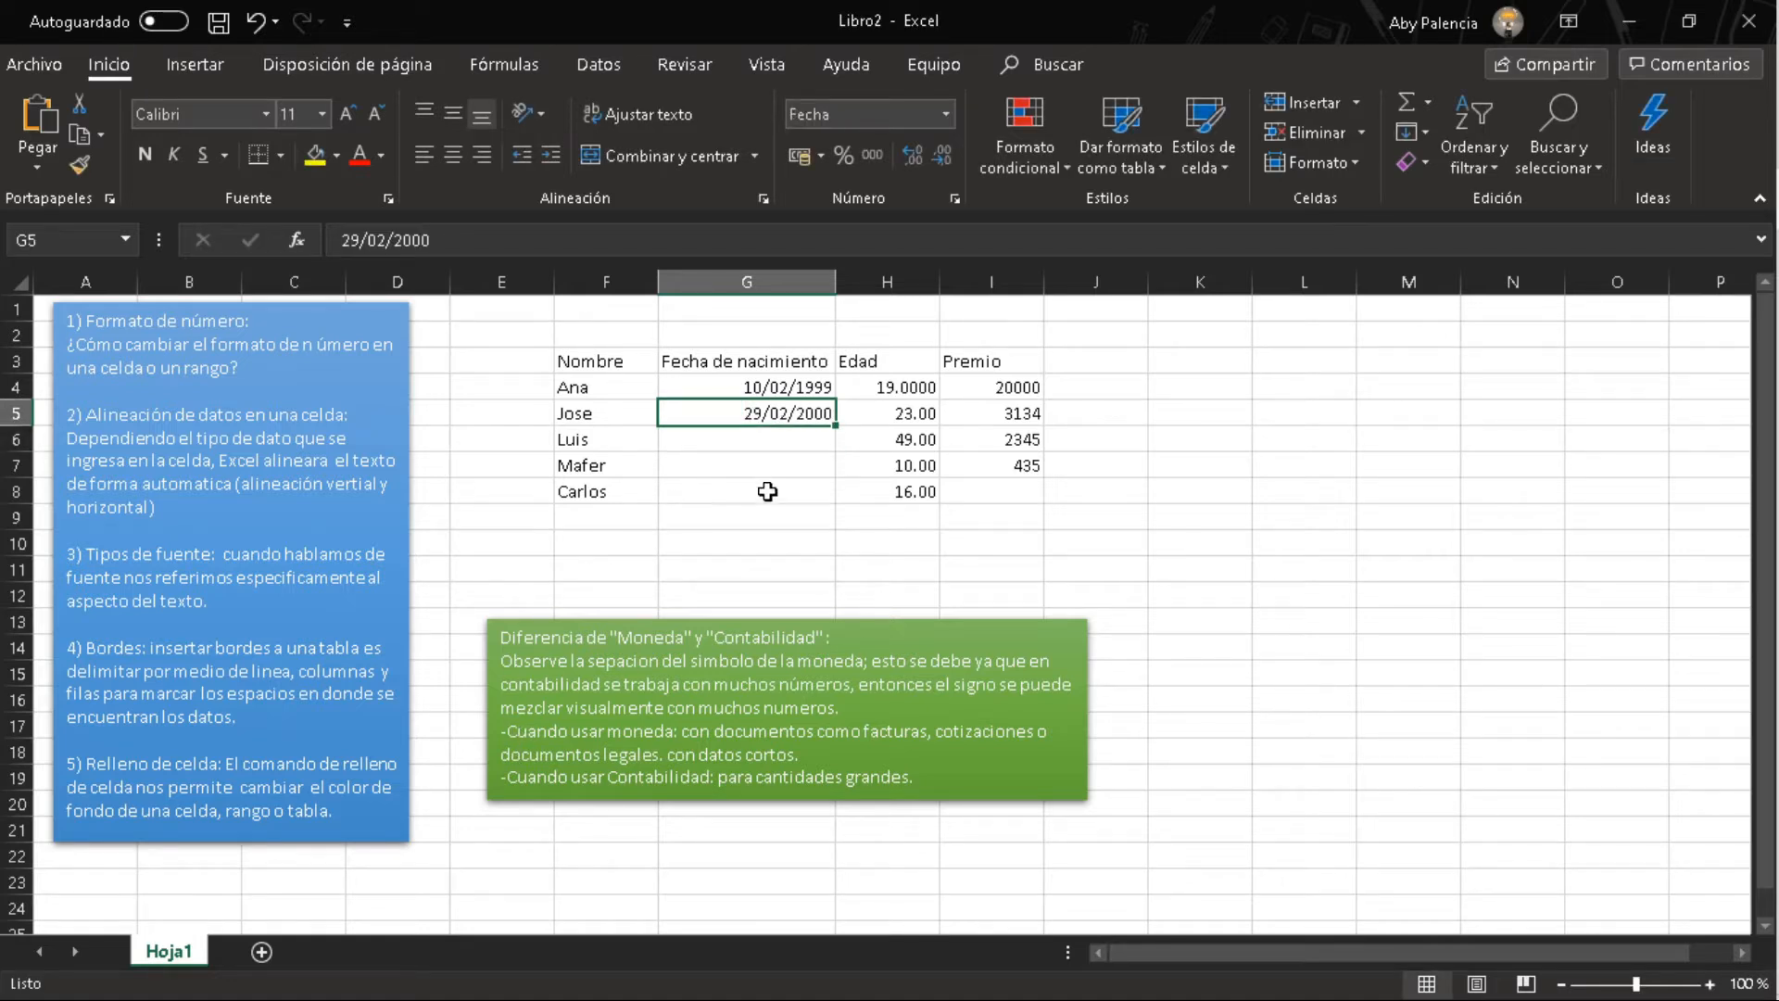
Copy the birth date from G4 into the empty cells G6, G7 and G8.
{"action": "left_click", "coordinate": [795, 448]}
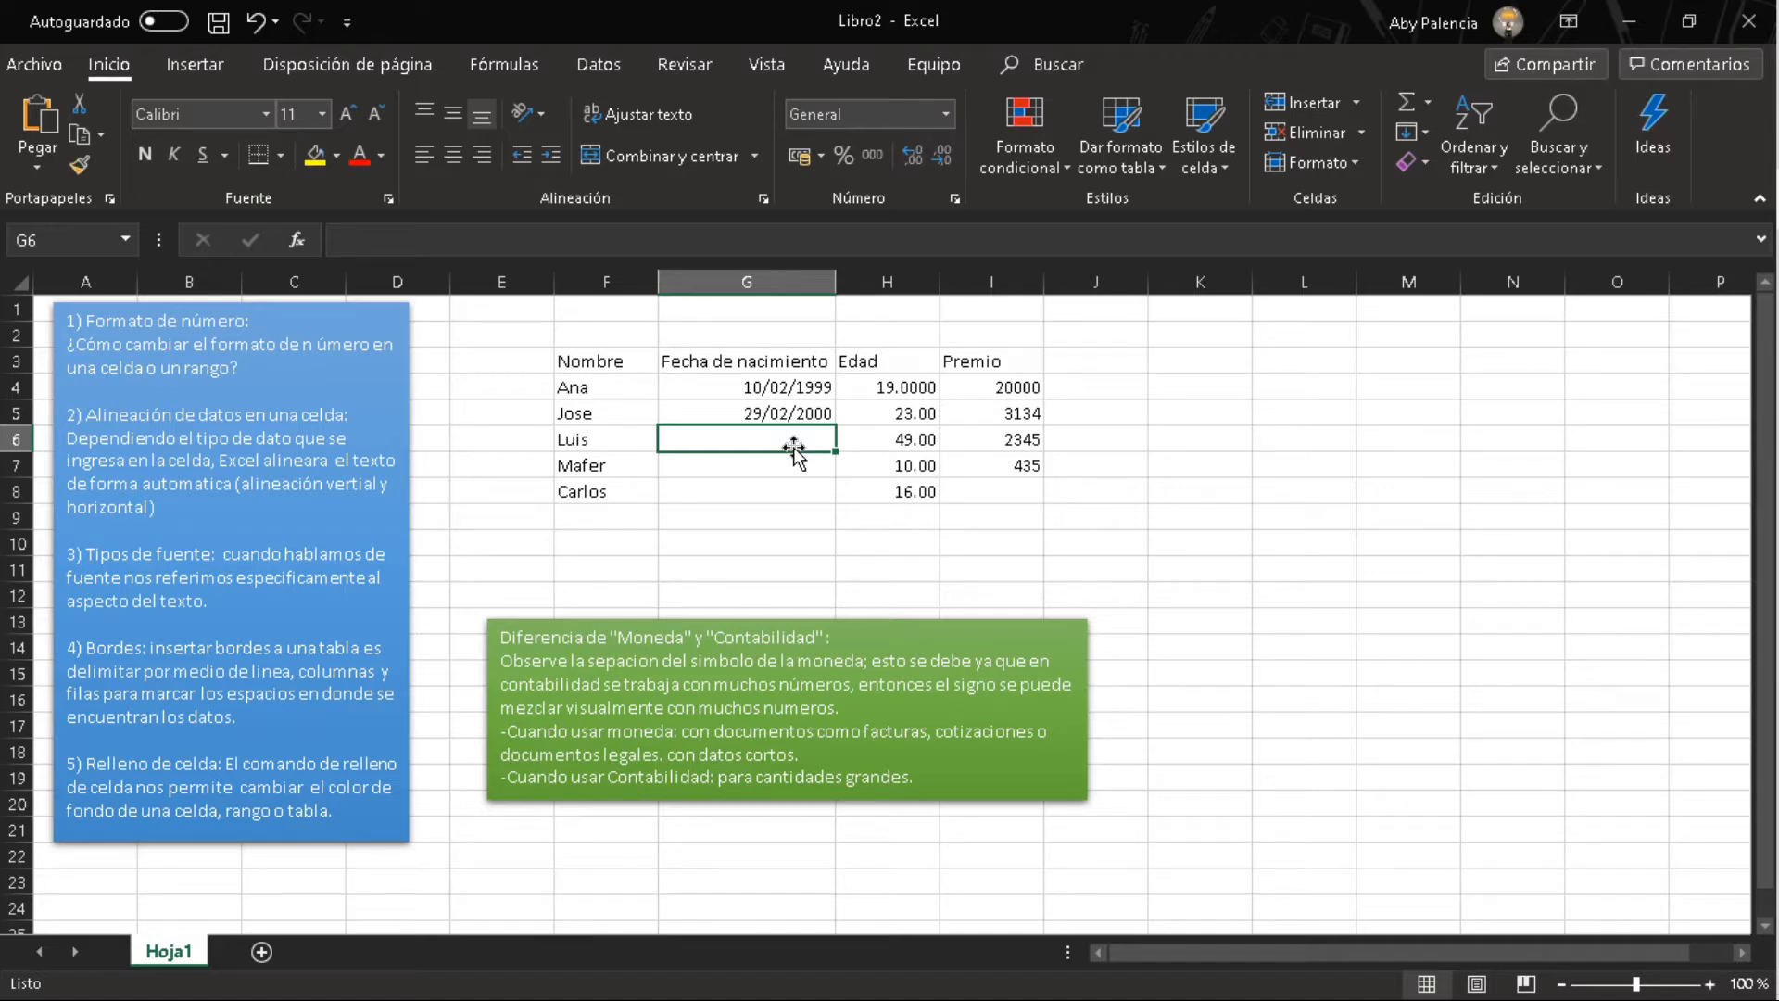
{"action": "left_click", "coordinate": [793, 387]}
{"action": "key", "text": "ctrl+c"}
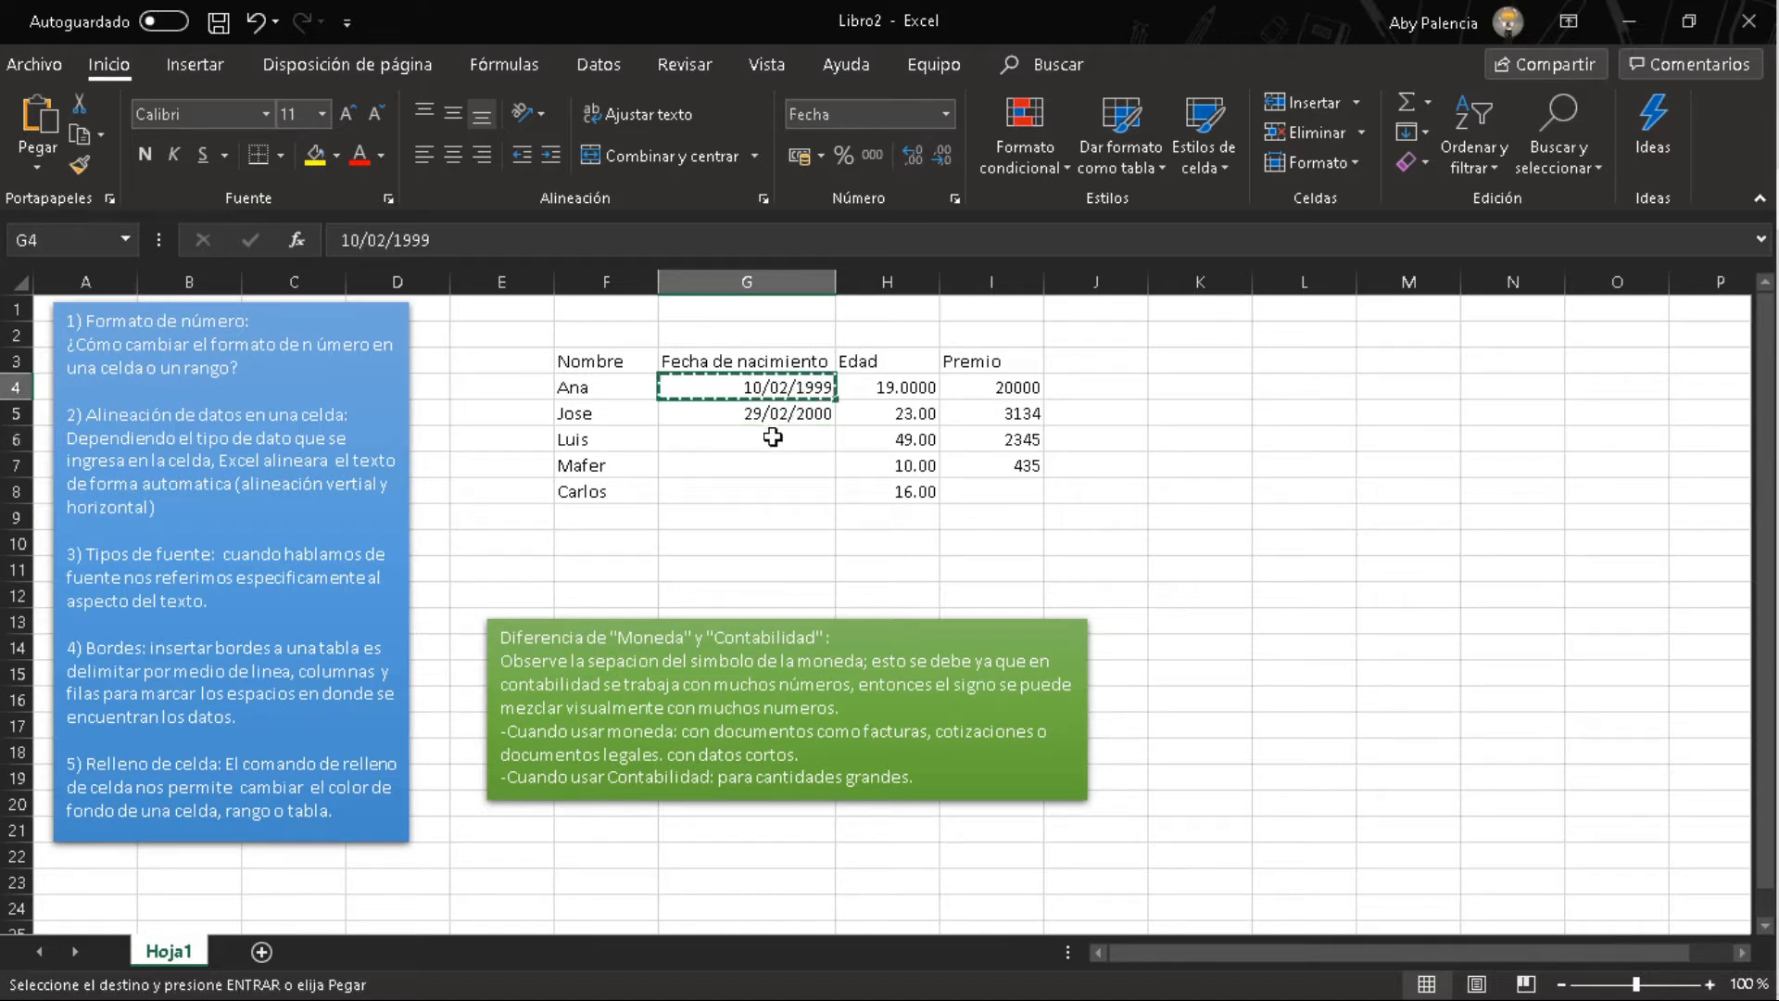
{"action": "left_click", "coordinate": [773, 437]}
{"action": "key", "text": "ctrl+v"}
{"action": "left_click", "coordinate": [774, 465]}
{"action": "key", "text": "ctrl+v"}
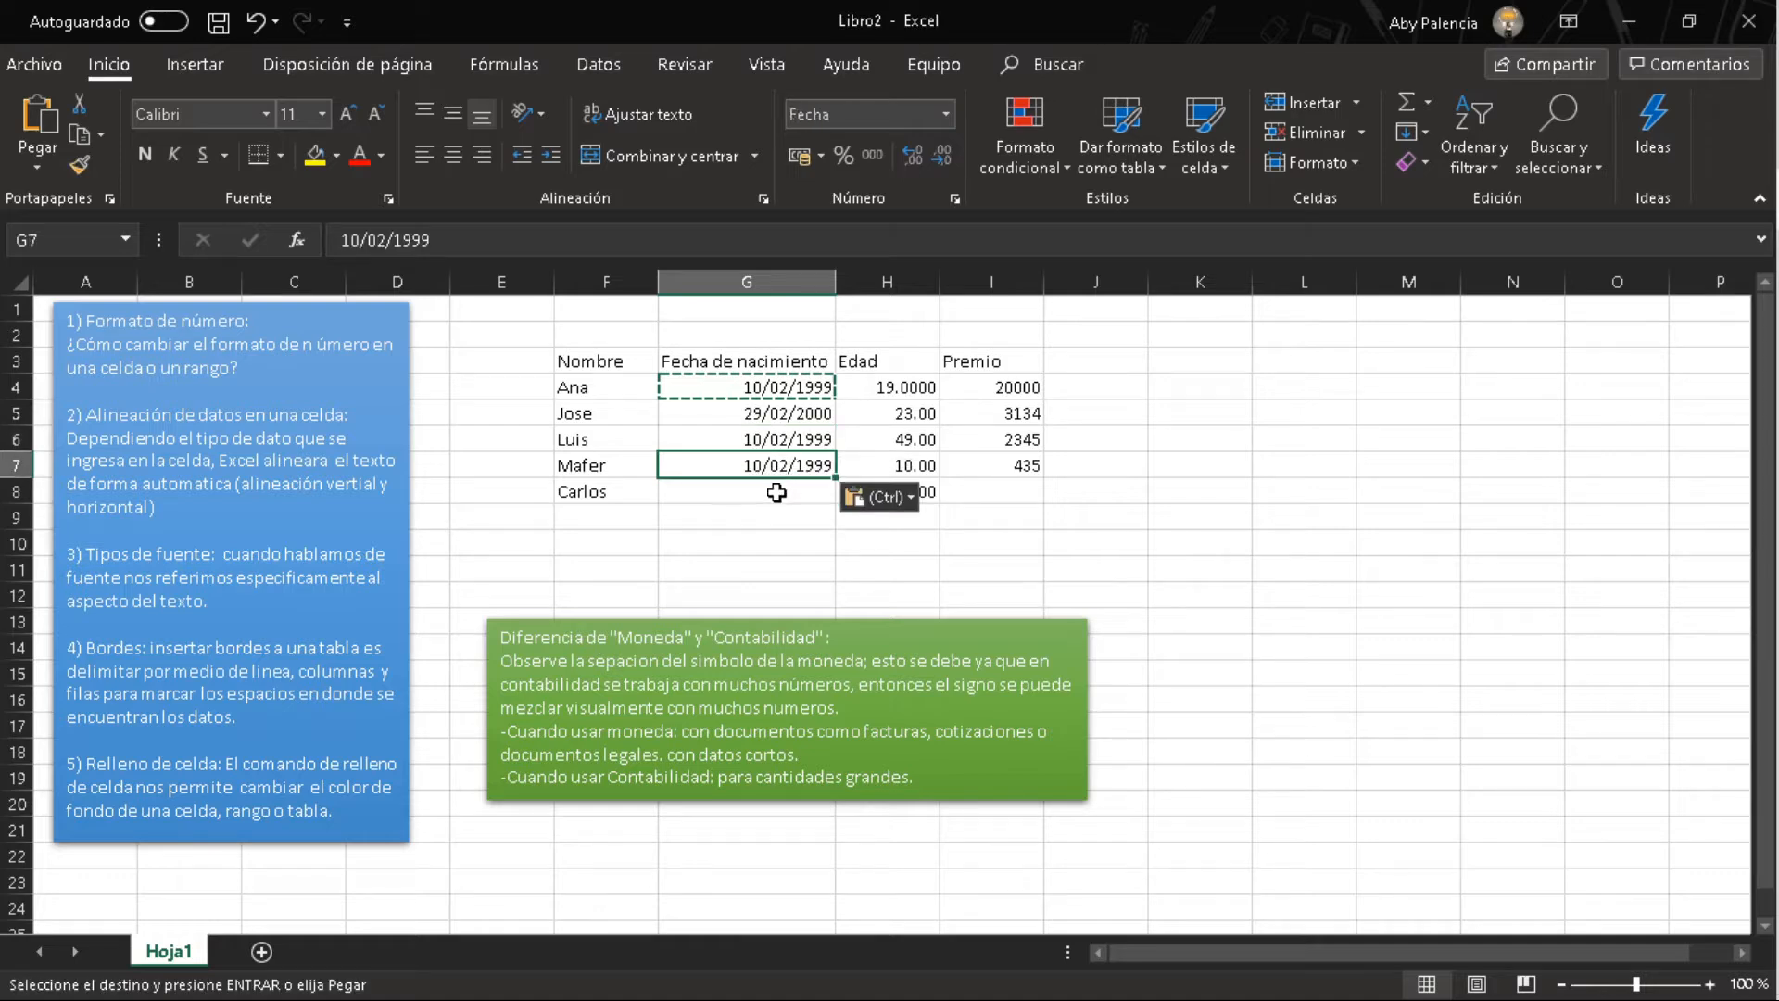
{"action": "left_click", "coordinate": [777, 493]}
{"action": "key", "text": "ctrl+v"}
{"action": "left_click", "coordinate": [792, 598]}
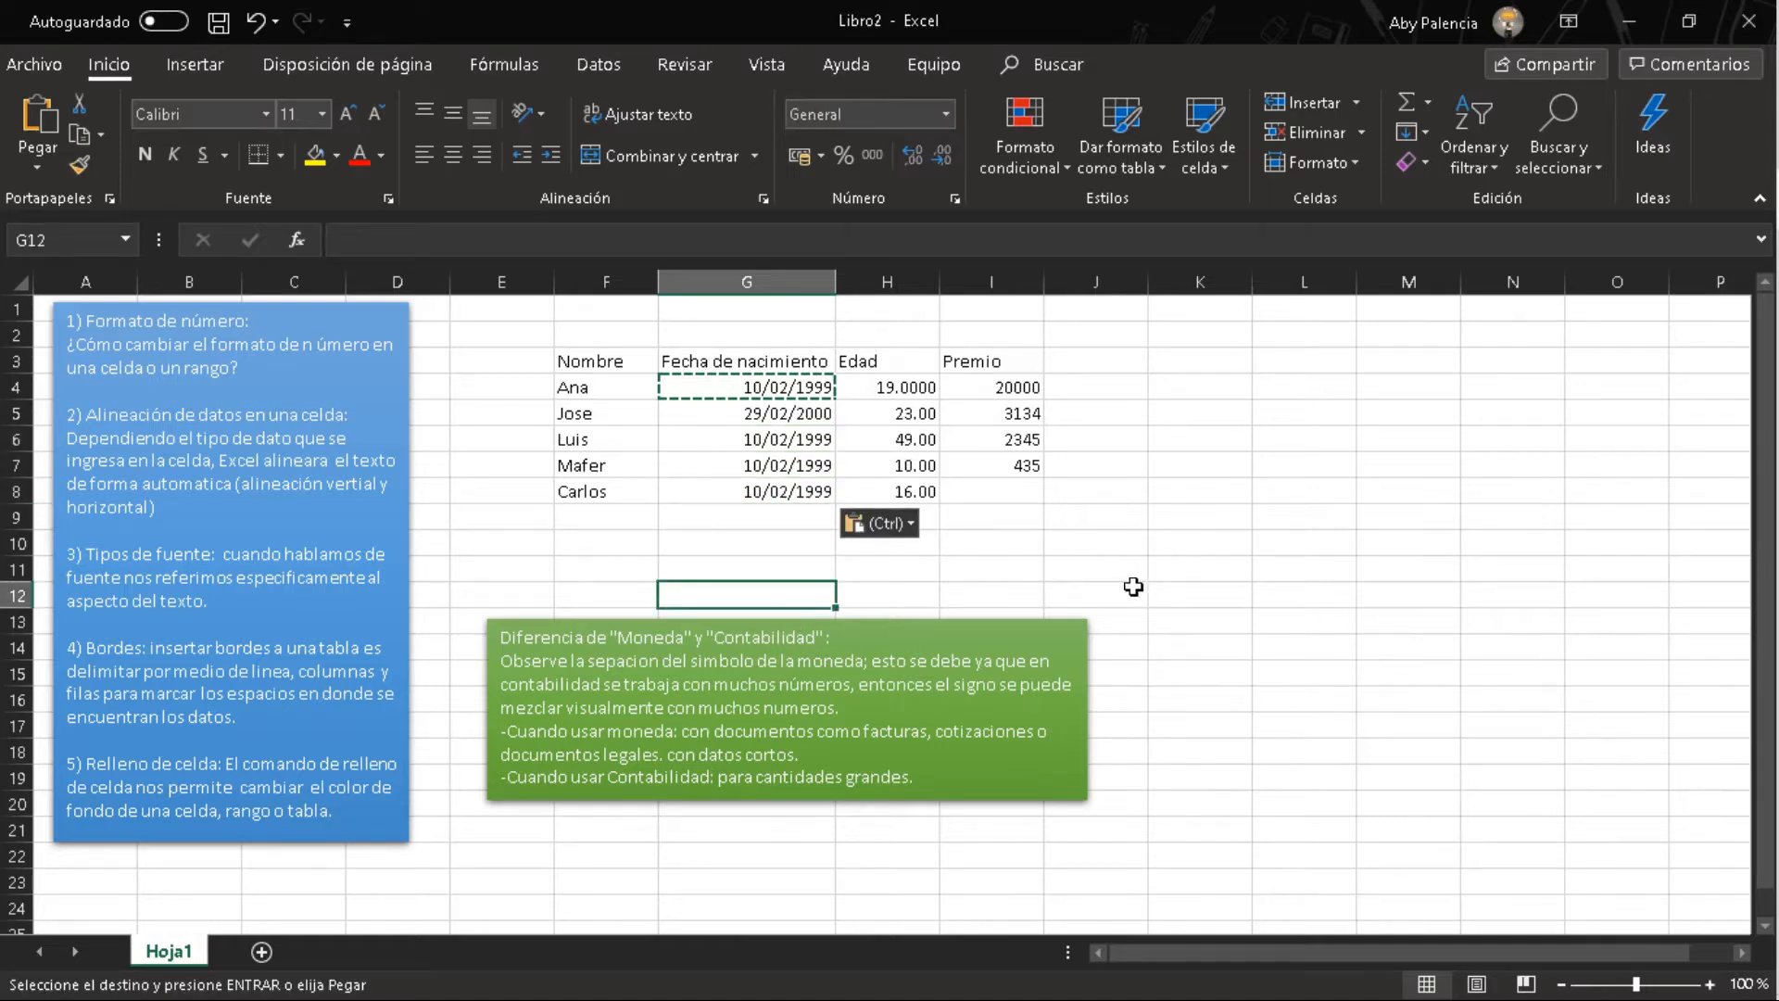
{"action": "left_click", "coordinate": [695, 542]}
{"action": "left_click", "coordinate": [717, 445]}
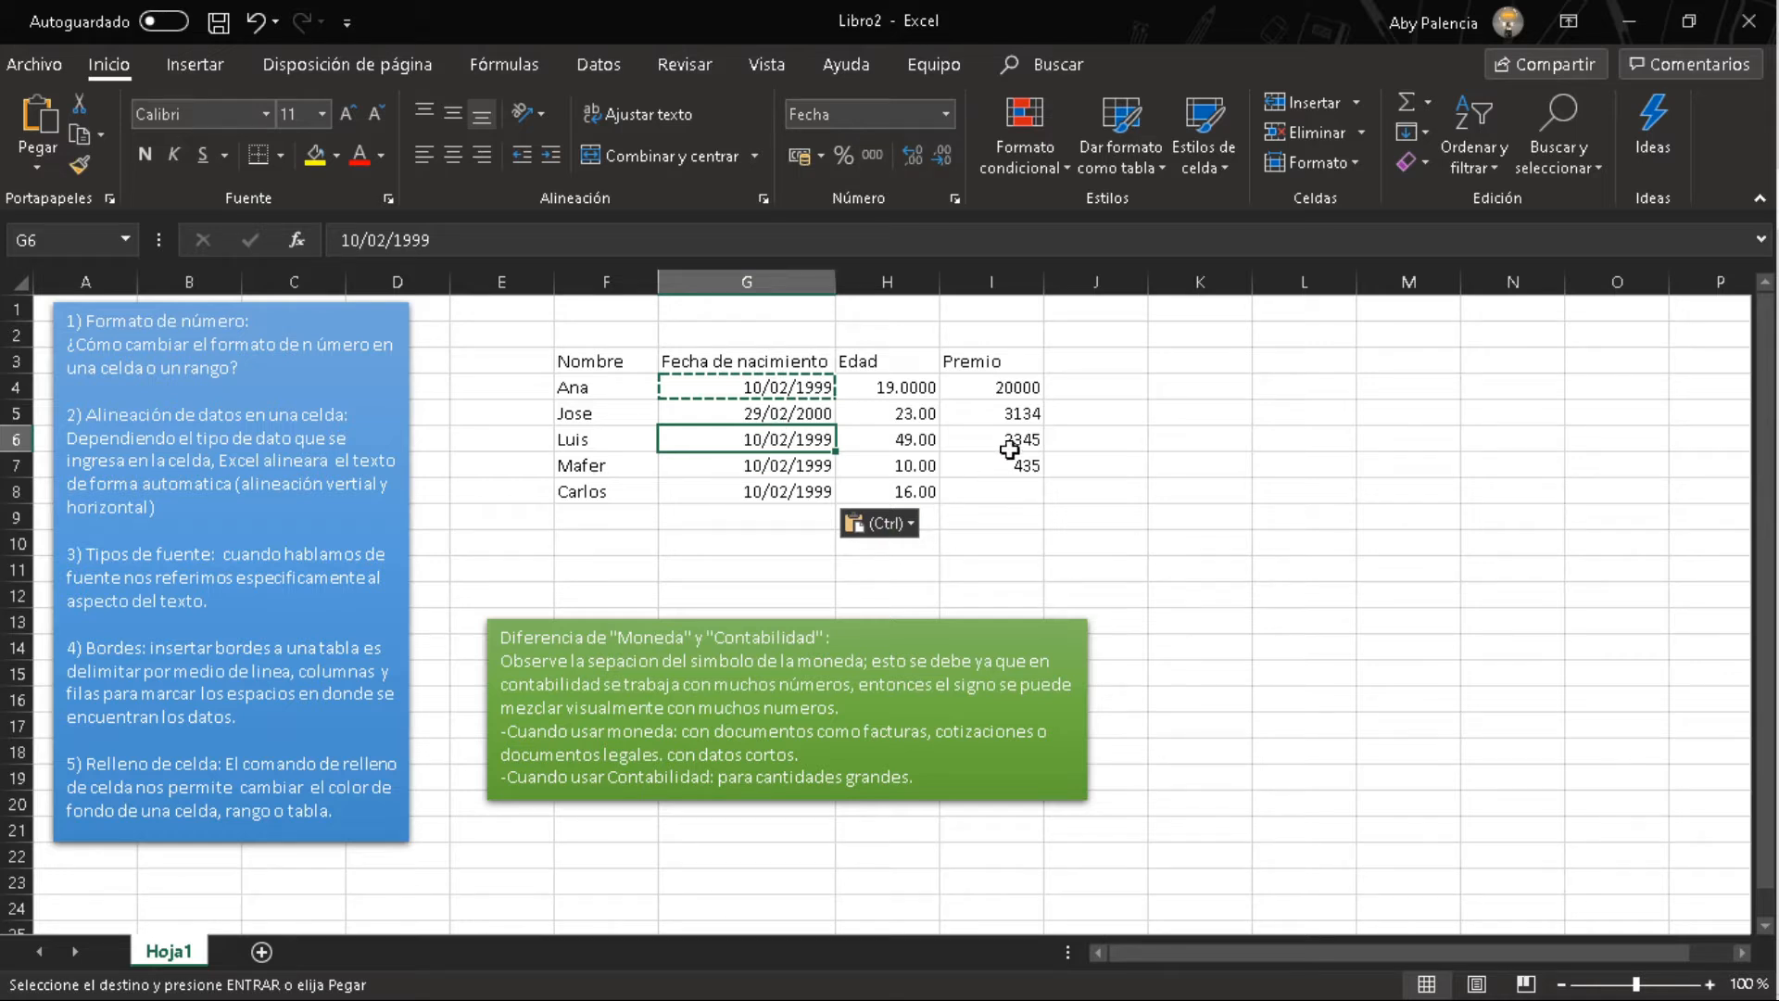
Apply the Moneda number format to the Premio amount in cell I4.
{"action": "left_click", "coordinate": [1008, 389]}
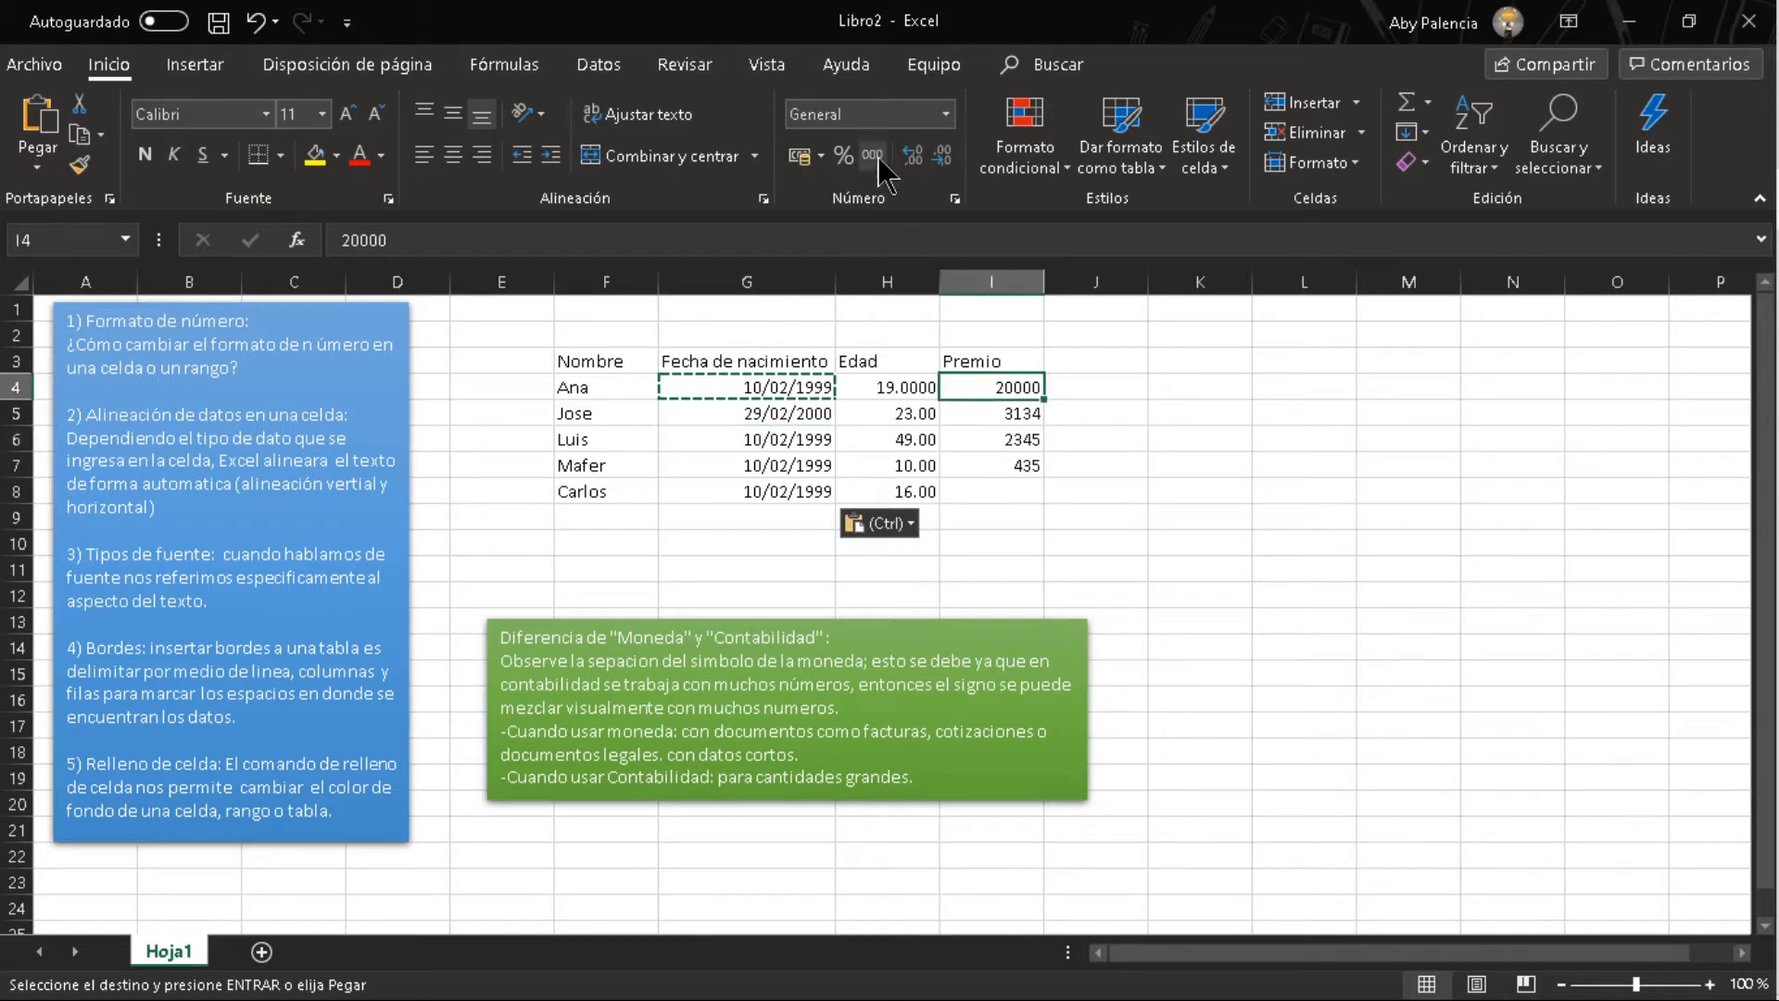
{"action": "left_click", "coordinate": [945, 114]}
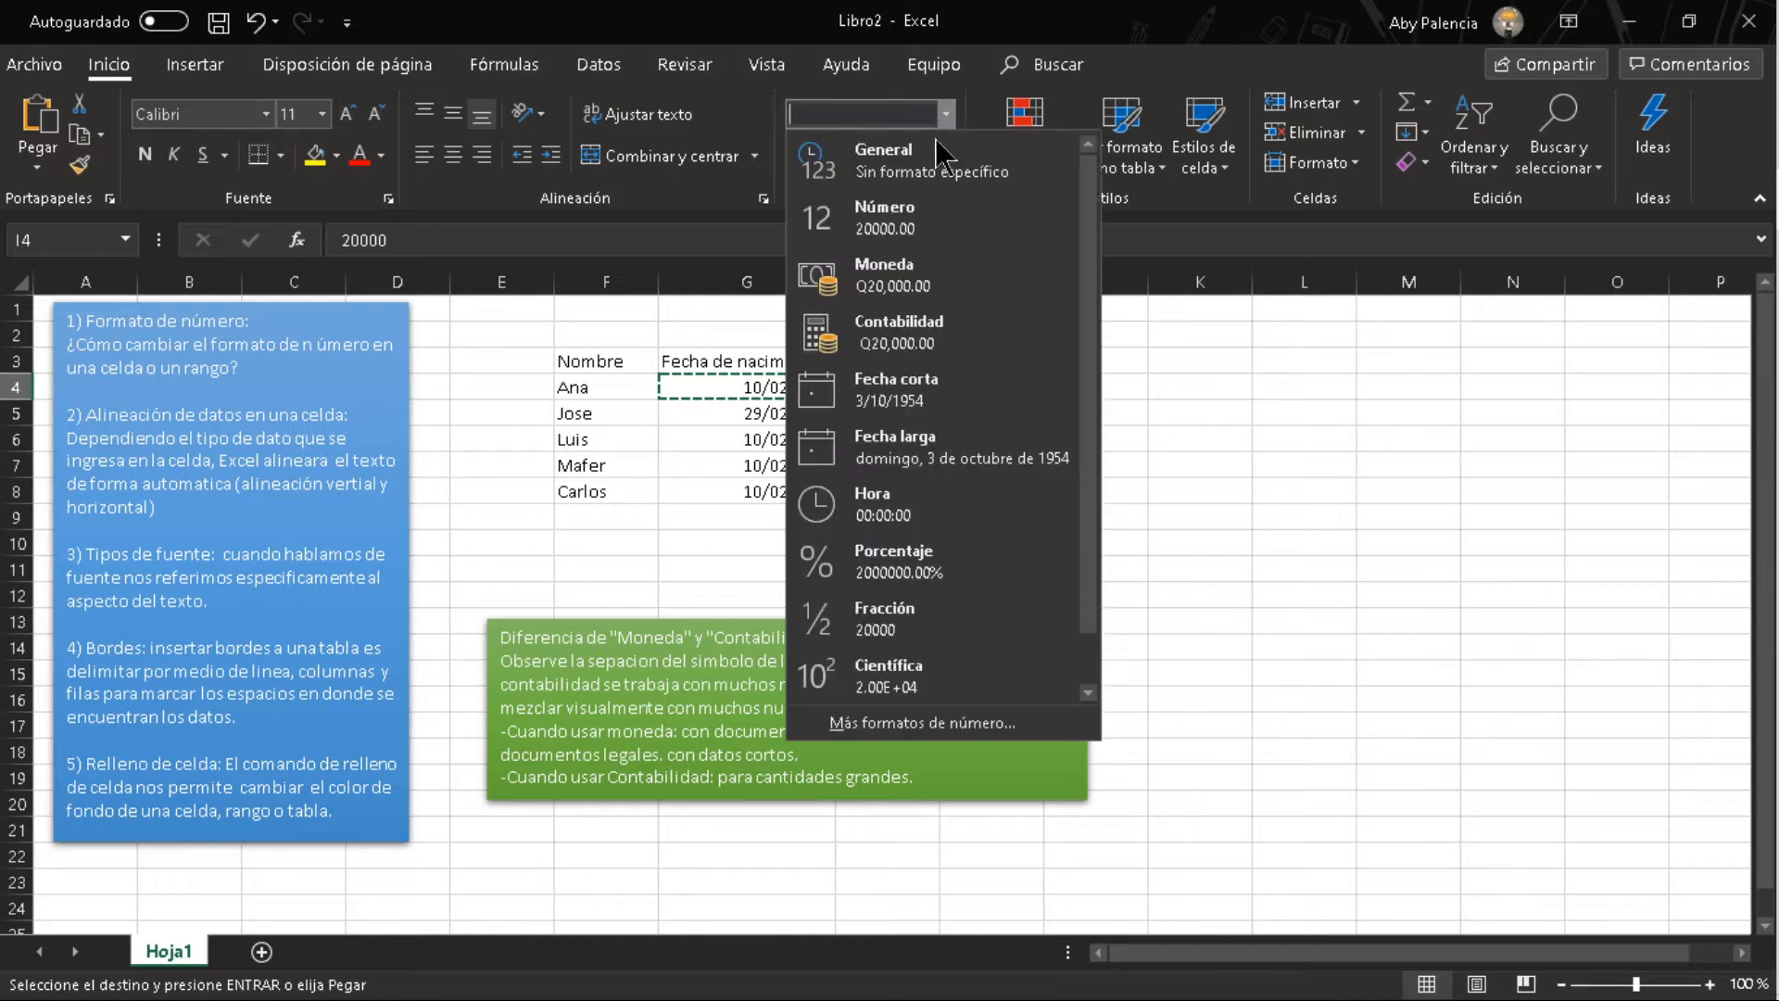
{"action": "left_click", "coordinate": [903, 259]}
{"action": "left_click", "coordinate": [1010, 415]}
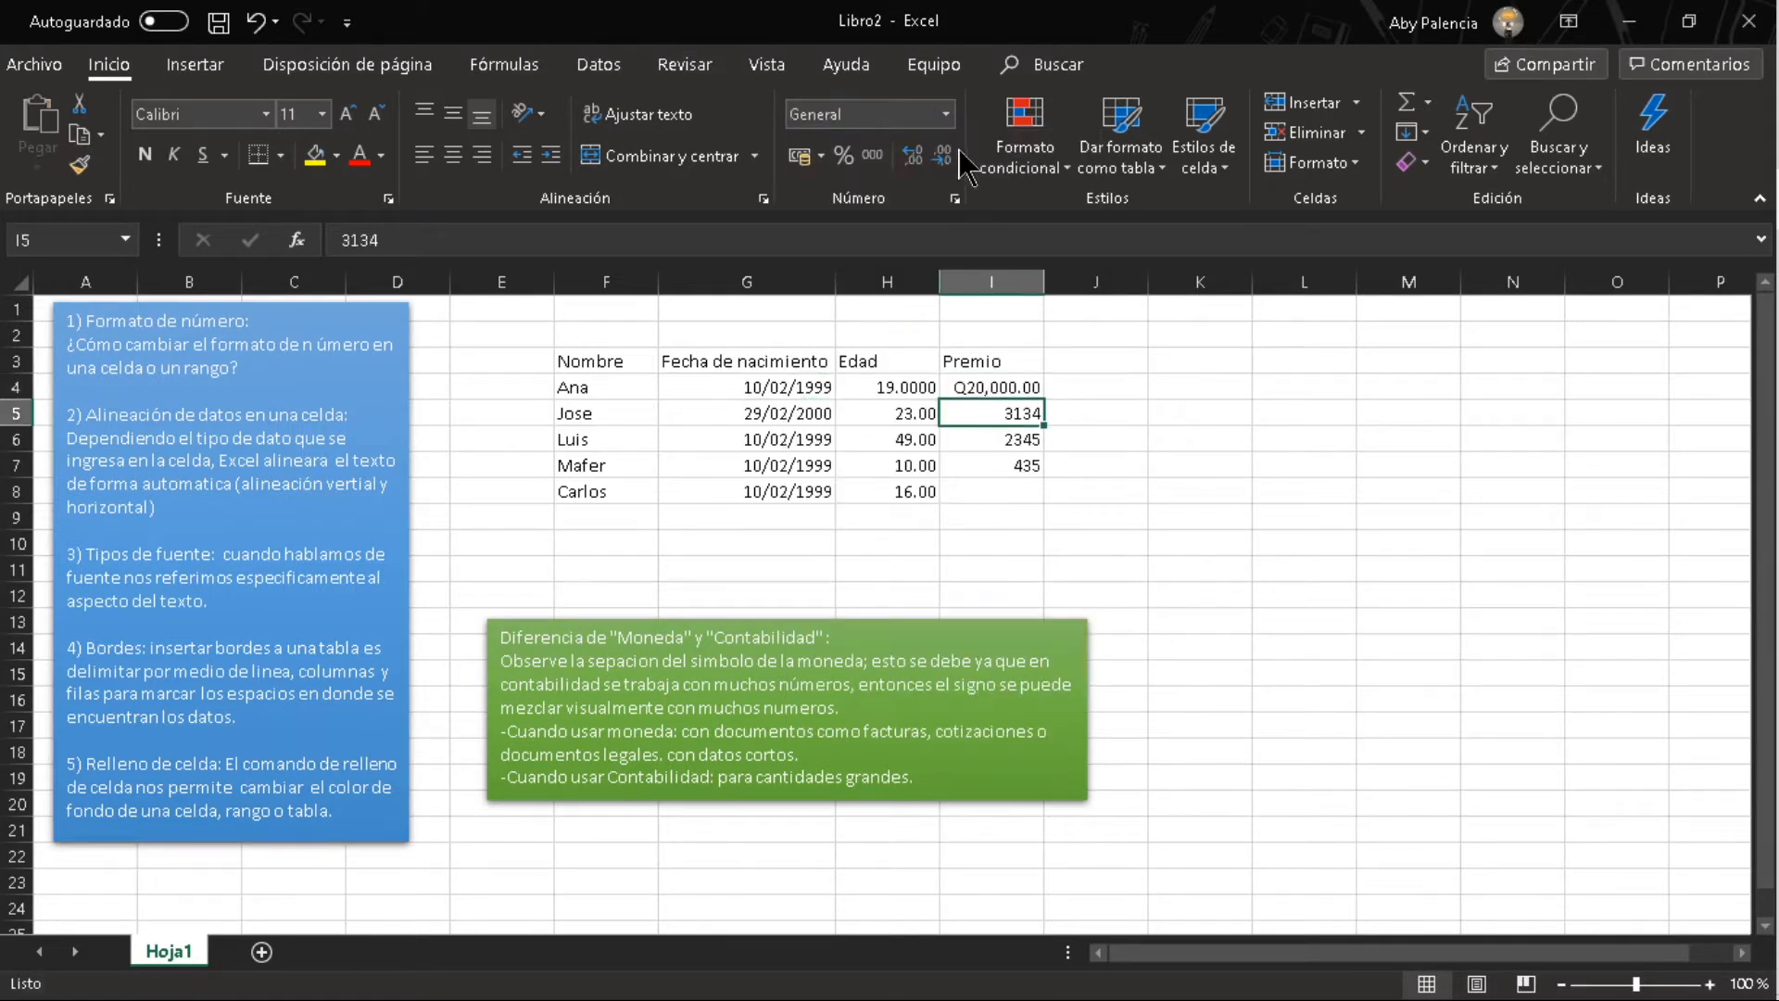
Apply the Contabilidad number format to the Premio amount in I5 and widen column I to separate the currency symbol from the number.
{"action": "left_click", "coordinate": [945, 114]}
{"action": "left_click", "coordinate": [927, 363]}
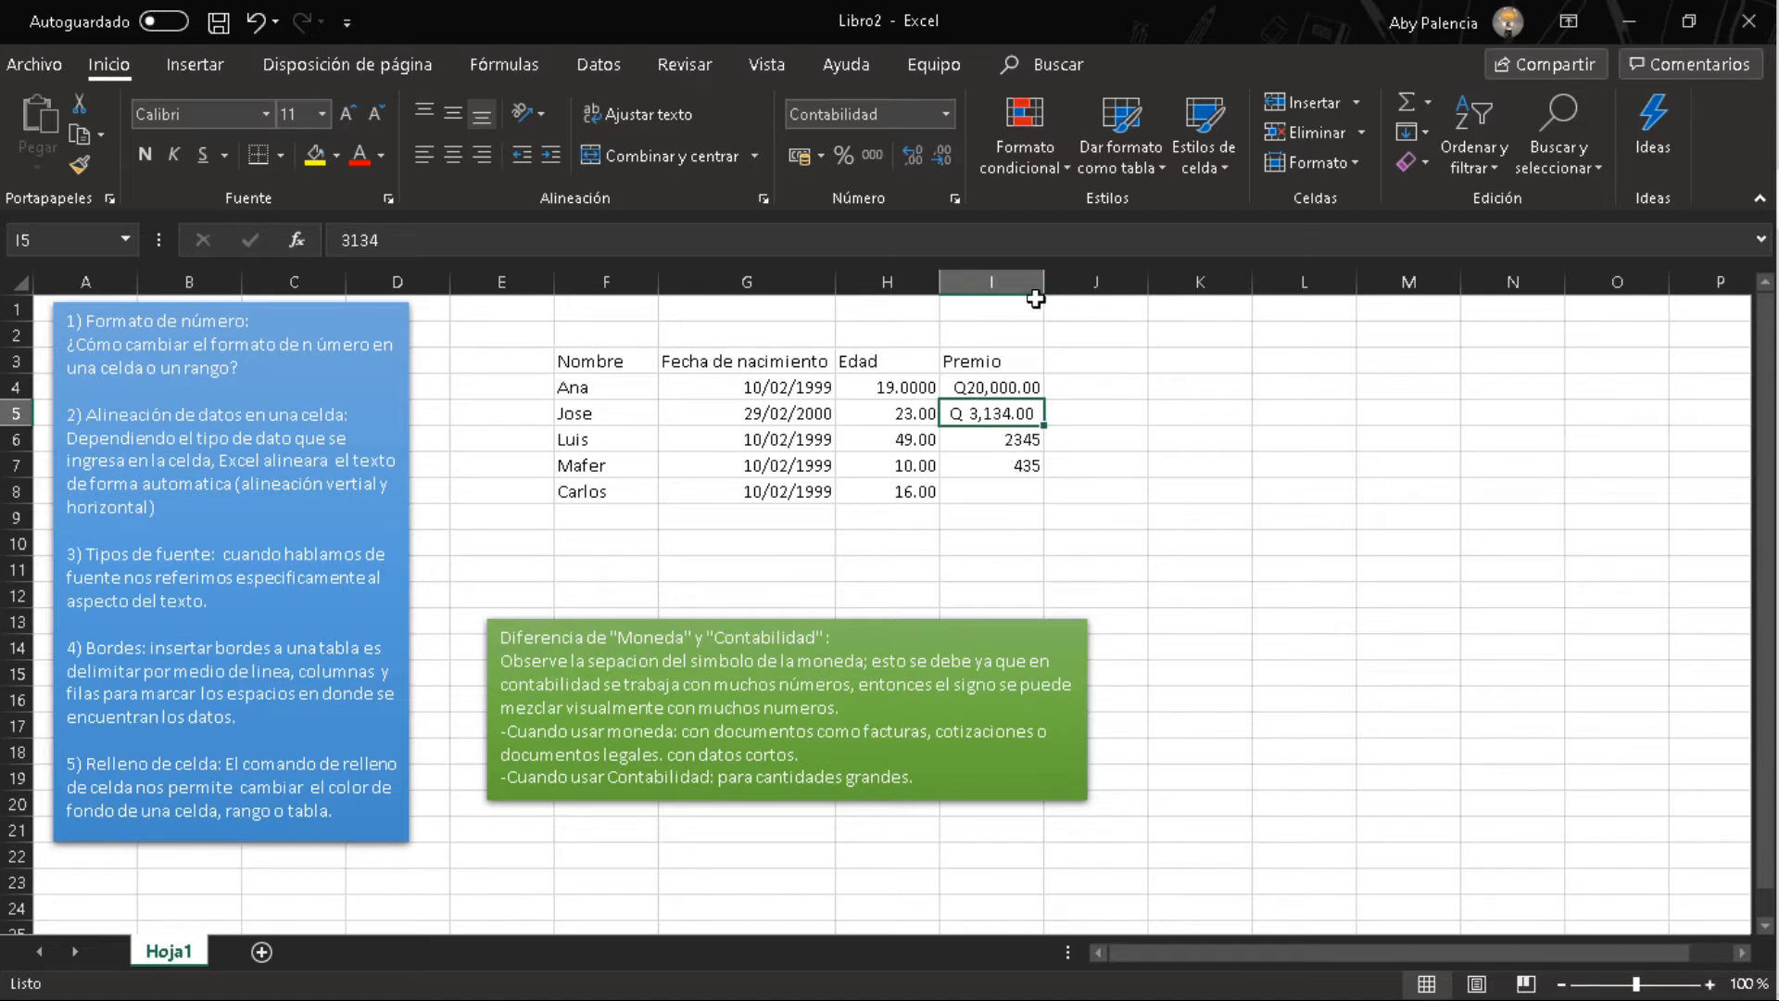
{"action": "left_click_drag", "start_coordinate": [1042, 285], "coordinate": [1108, 285]}
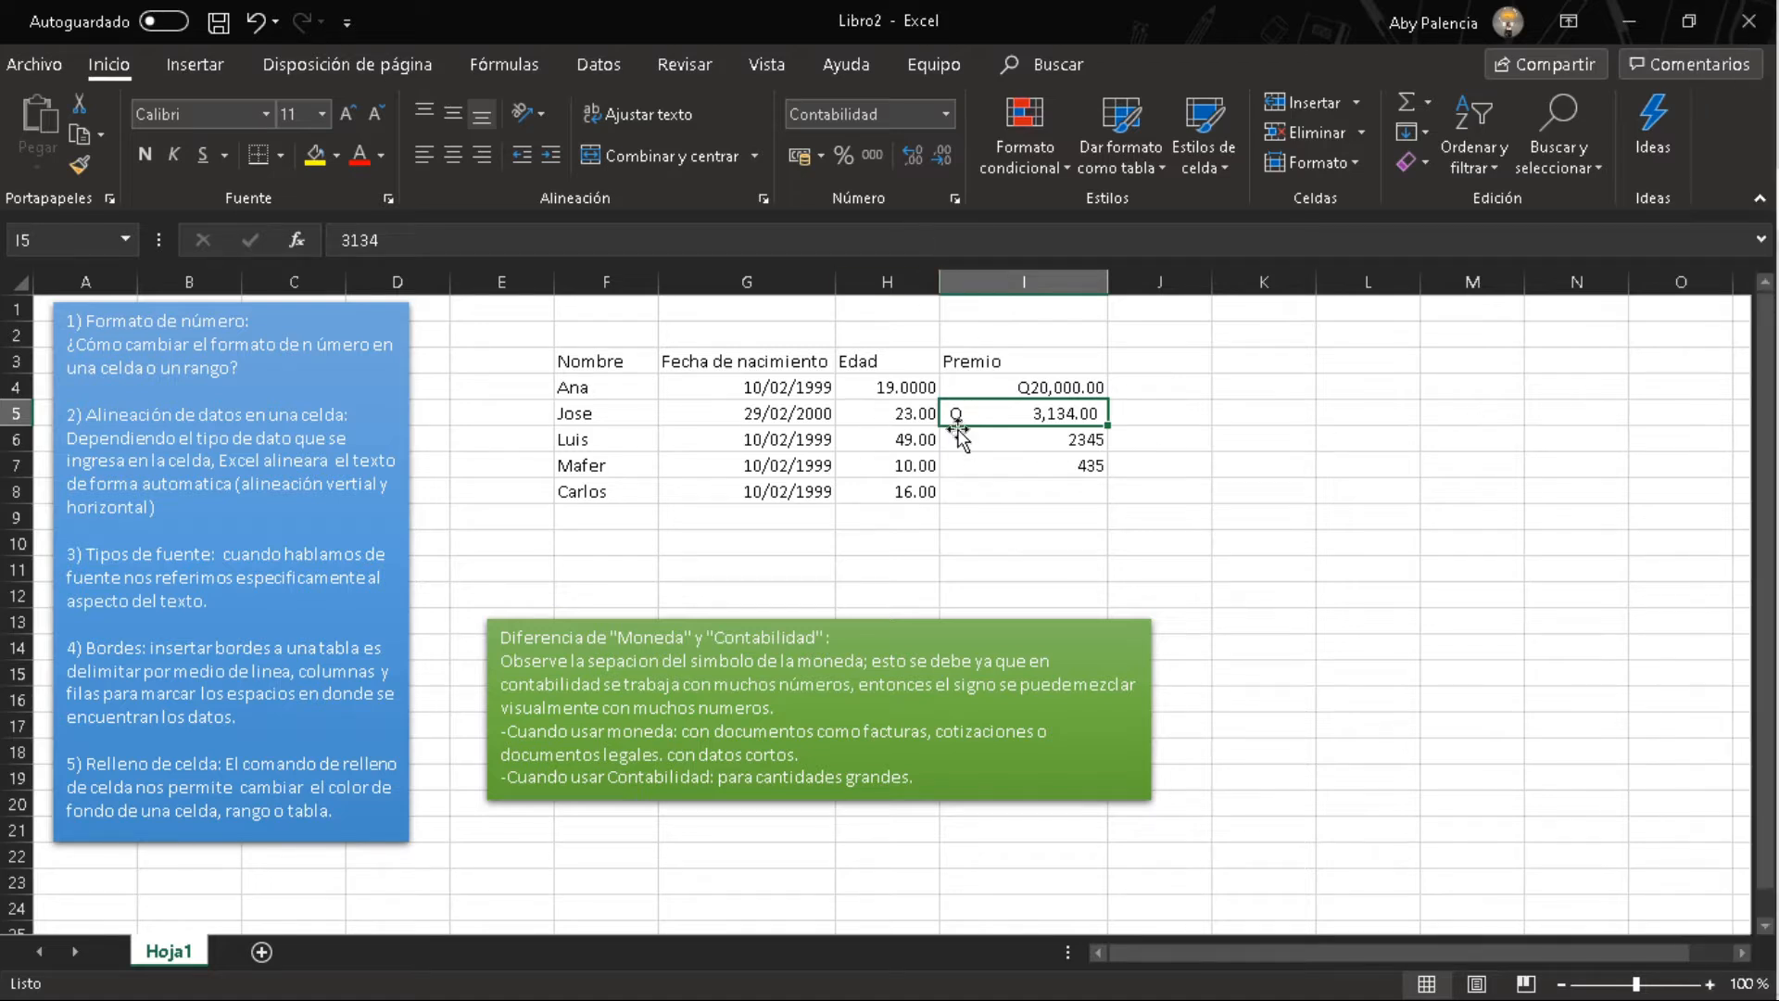
Compare how the currency symbol is placed in the Moneda amount in I4 and the Contabilidad amount in I5.
{"action": "left_click", "coordinate": [1004, 394]}
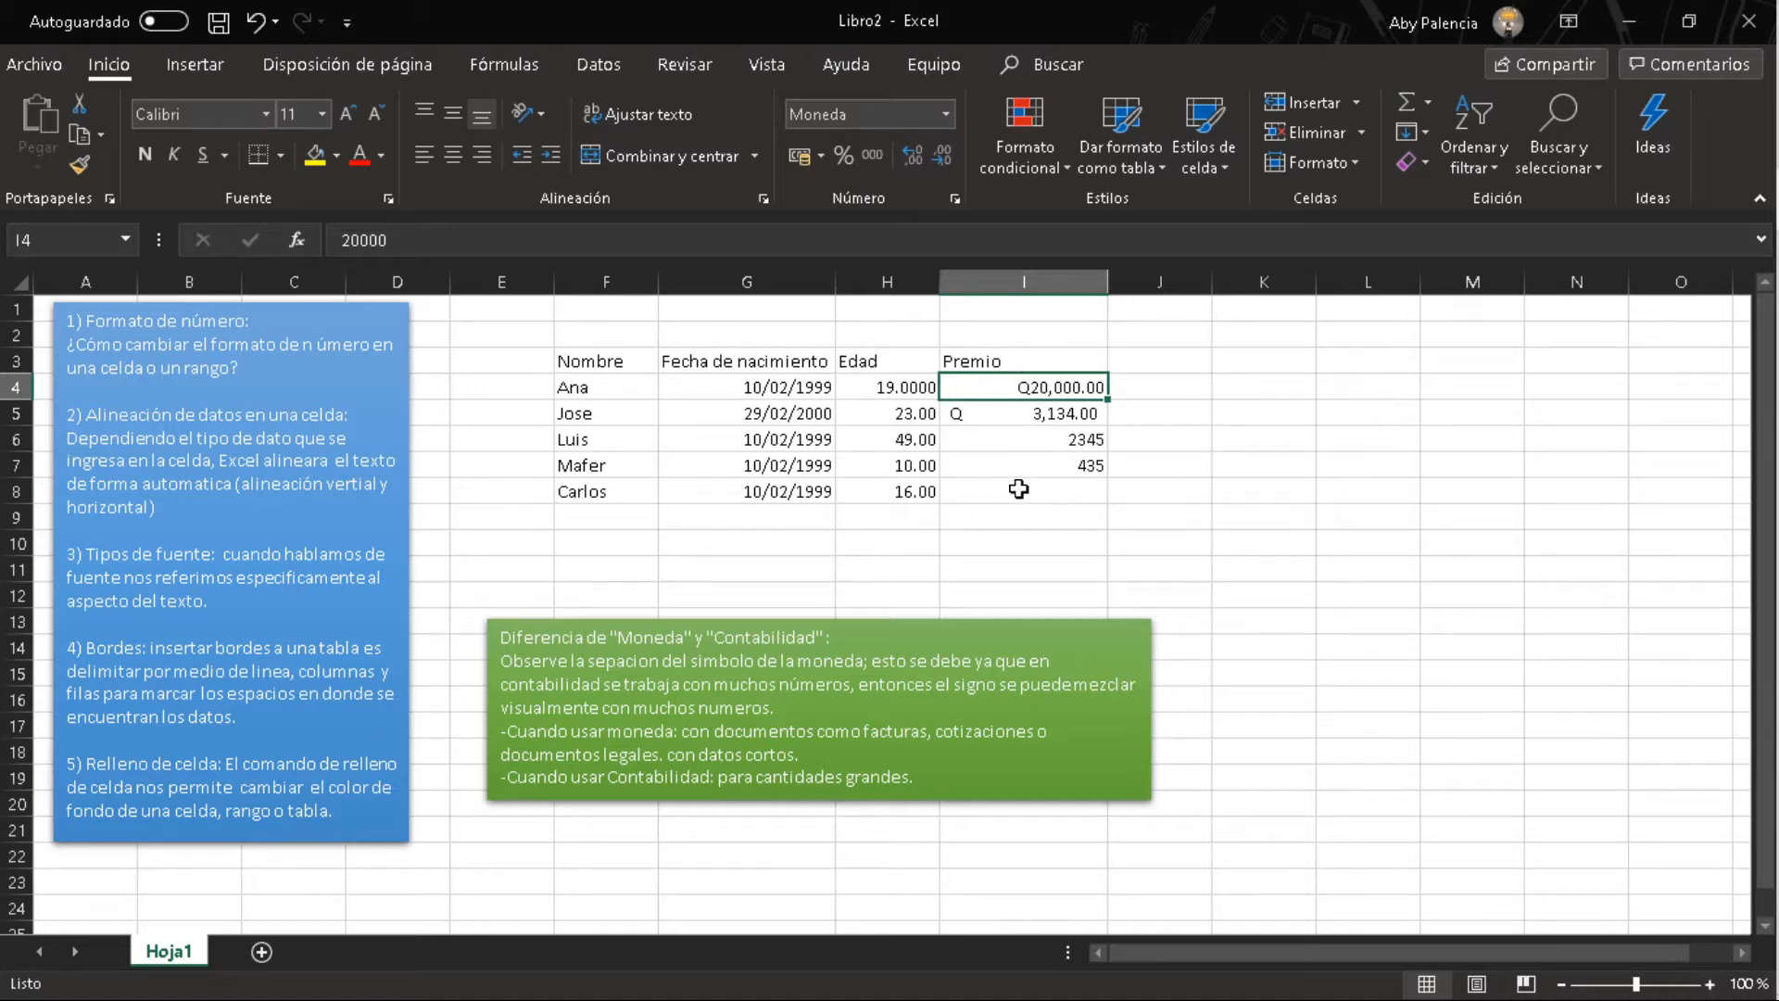
{"action": "left_click", "coordinate": [1012, 418]}
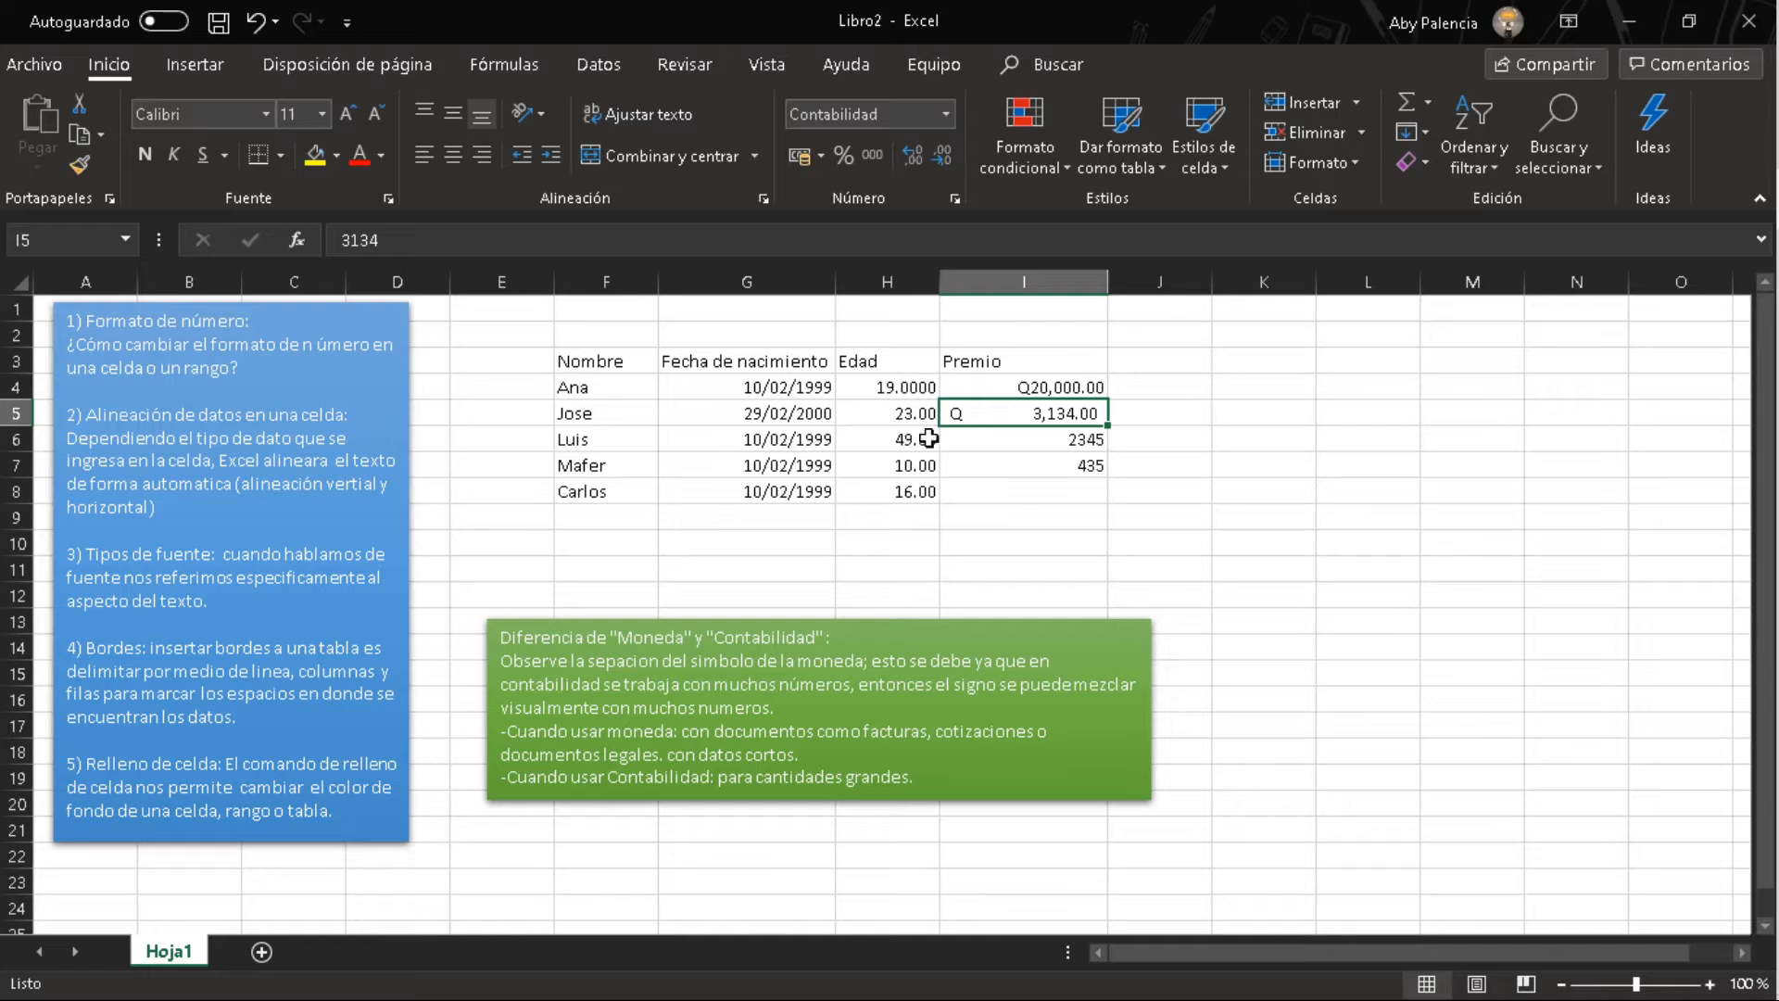
{"action": "left_click", "coordinate": [1015, 389]}
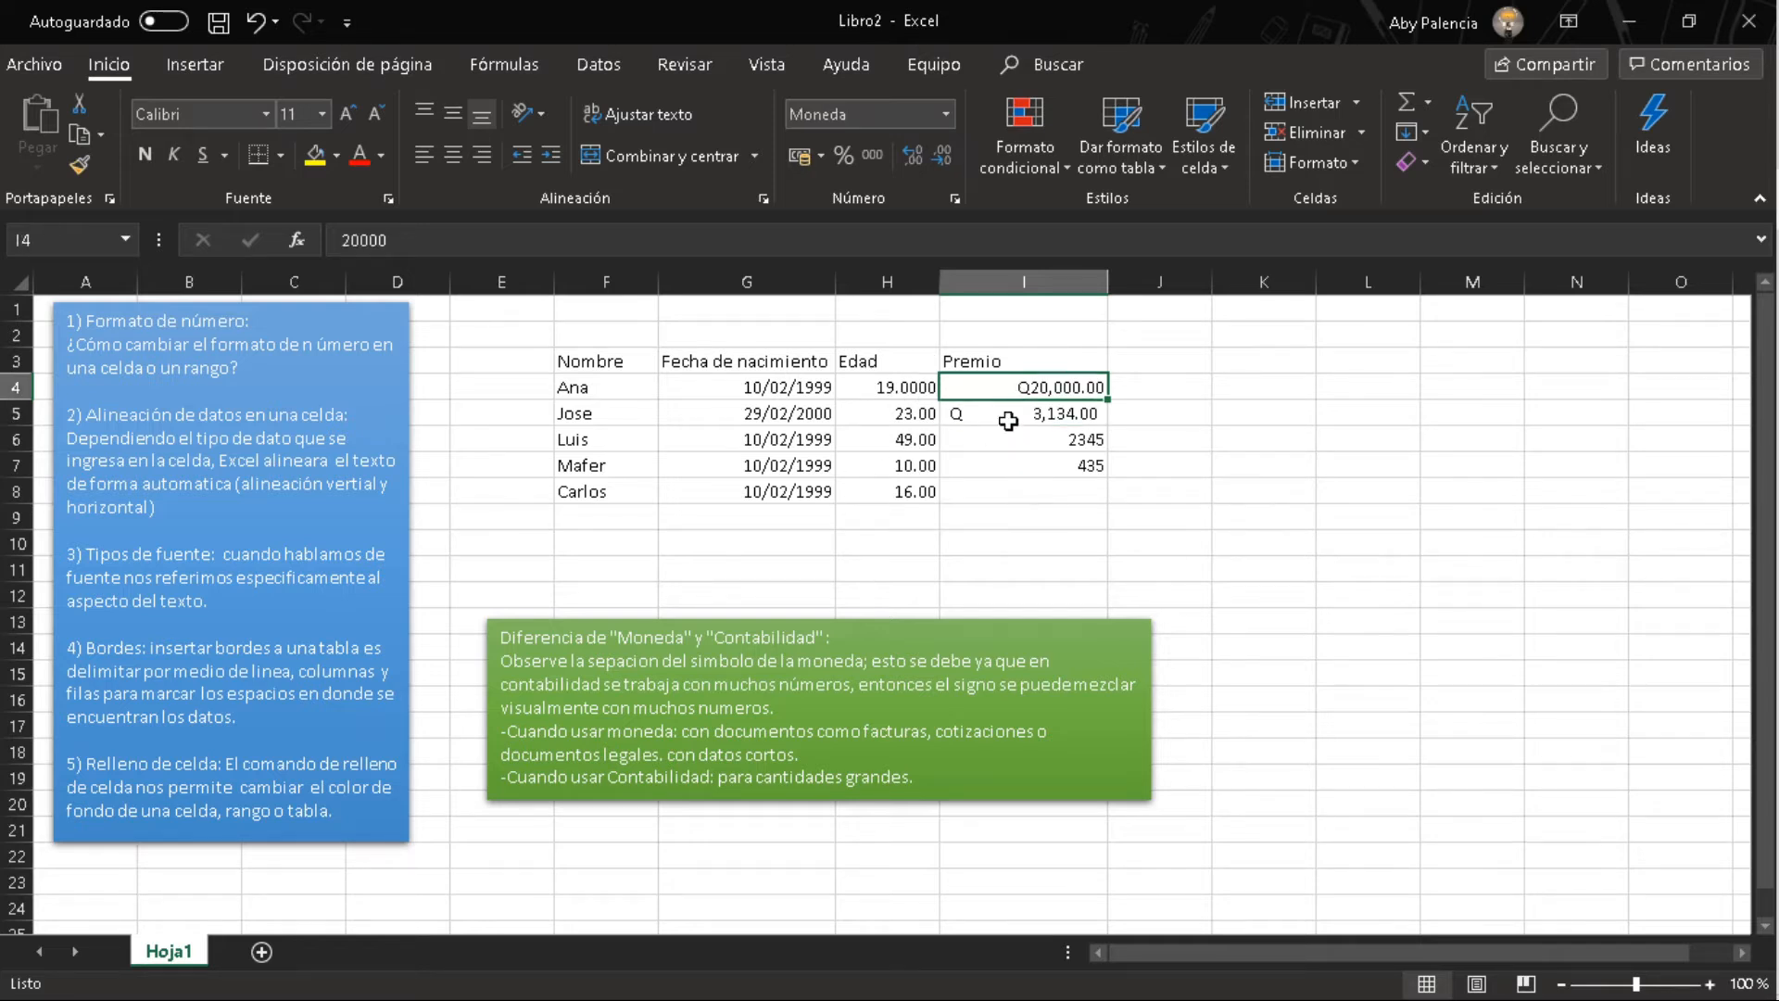
{"action": "left_click", "coordinate": [1007, 409]}
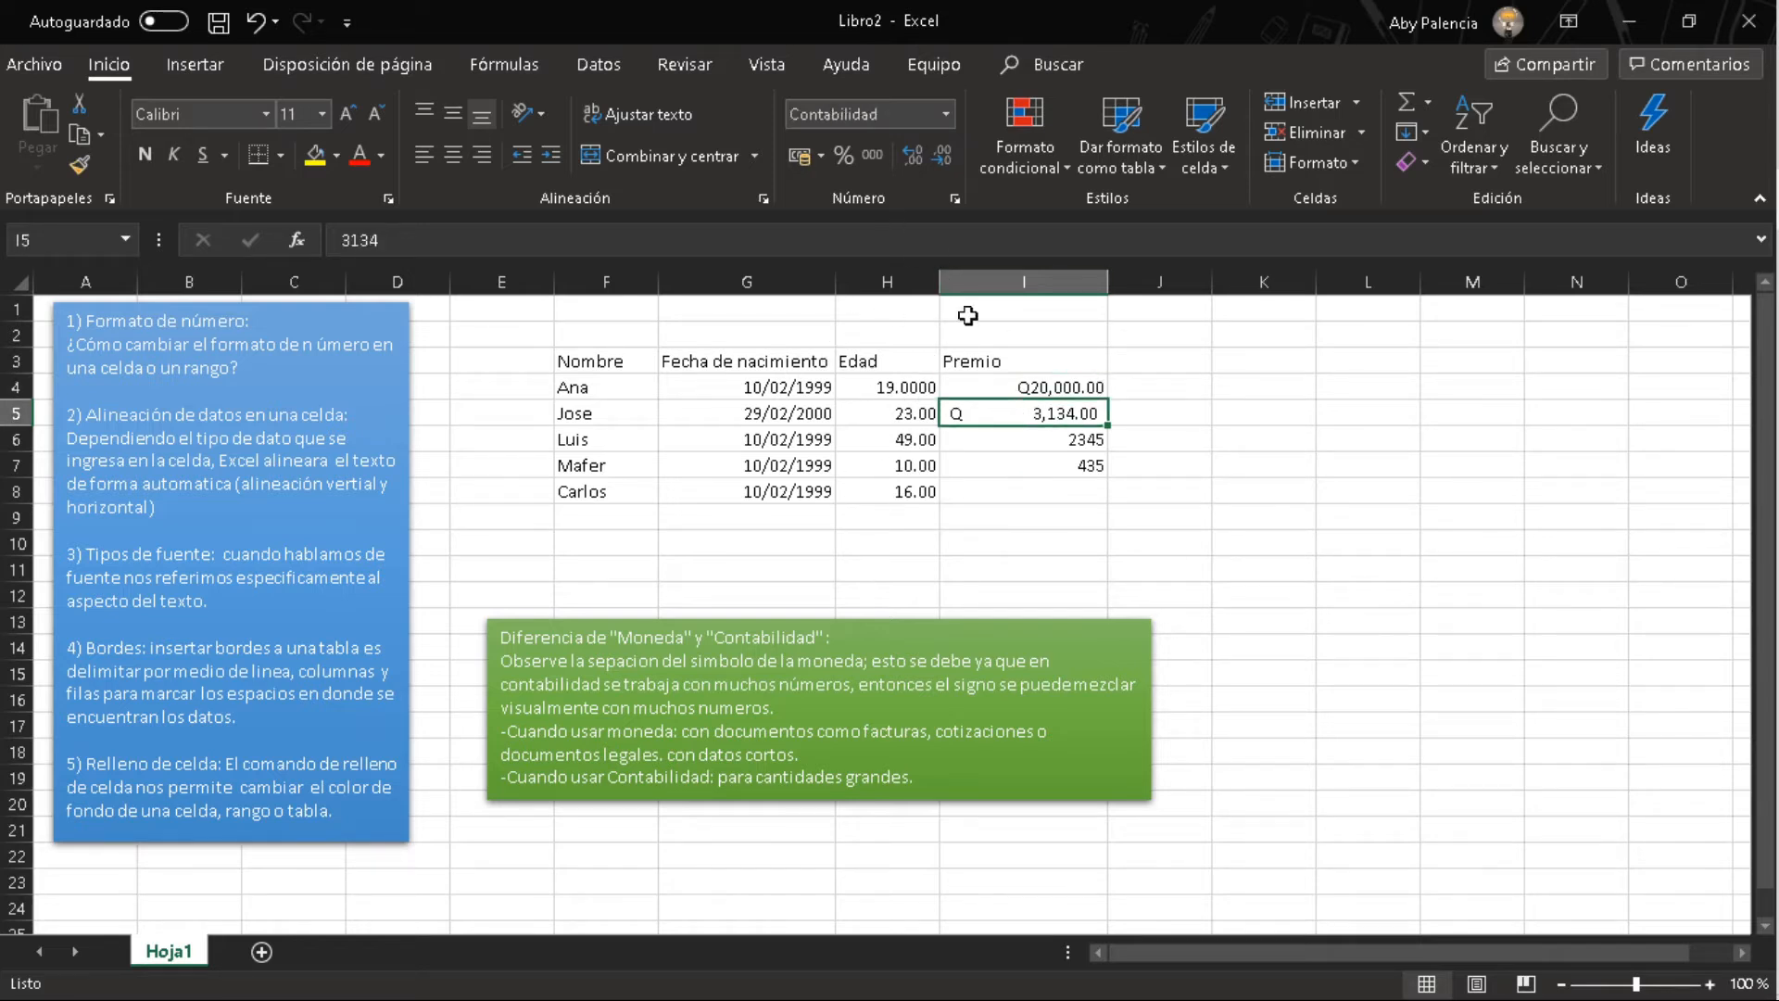
{"action": "left_click", "coordinate": [1015, 385]}
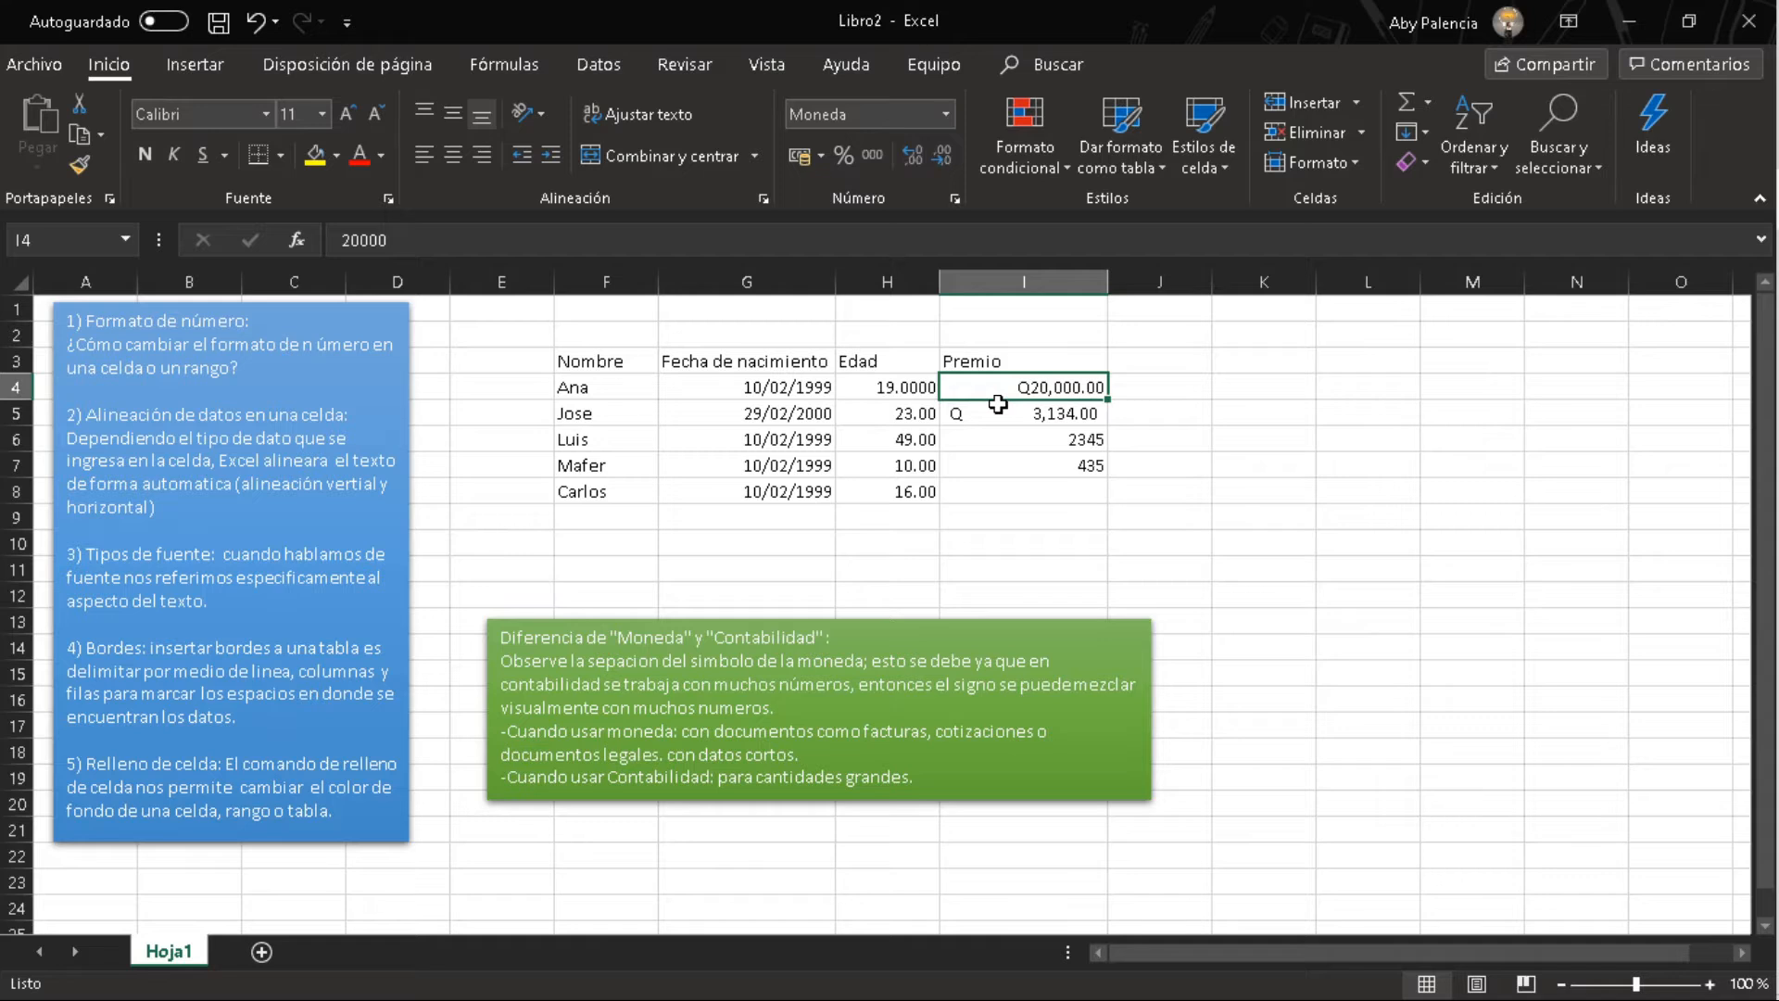
{"action": "left_click", "coordinate": [998, 408]}
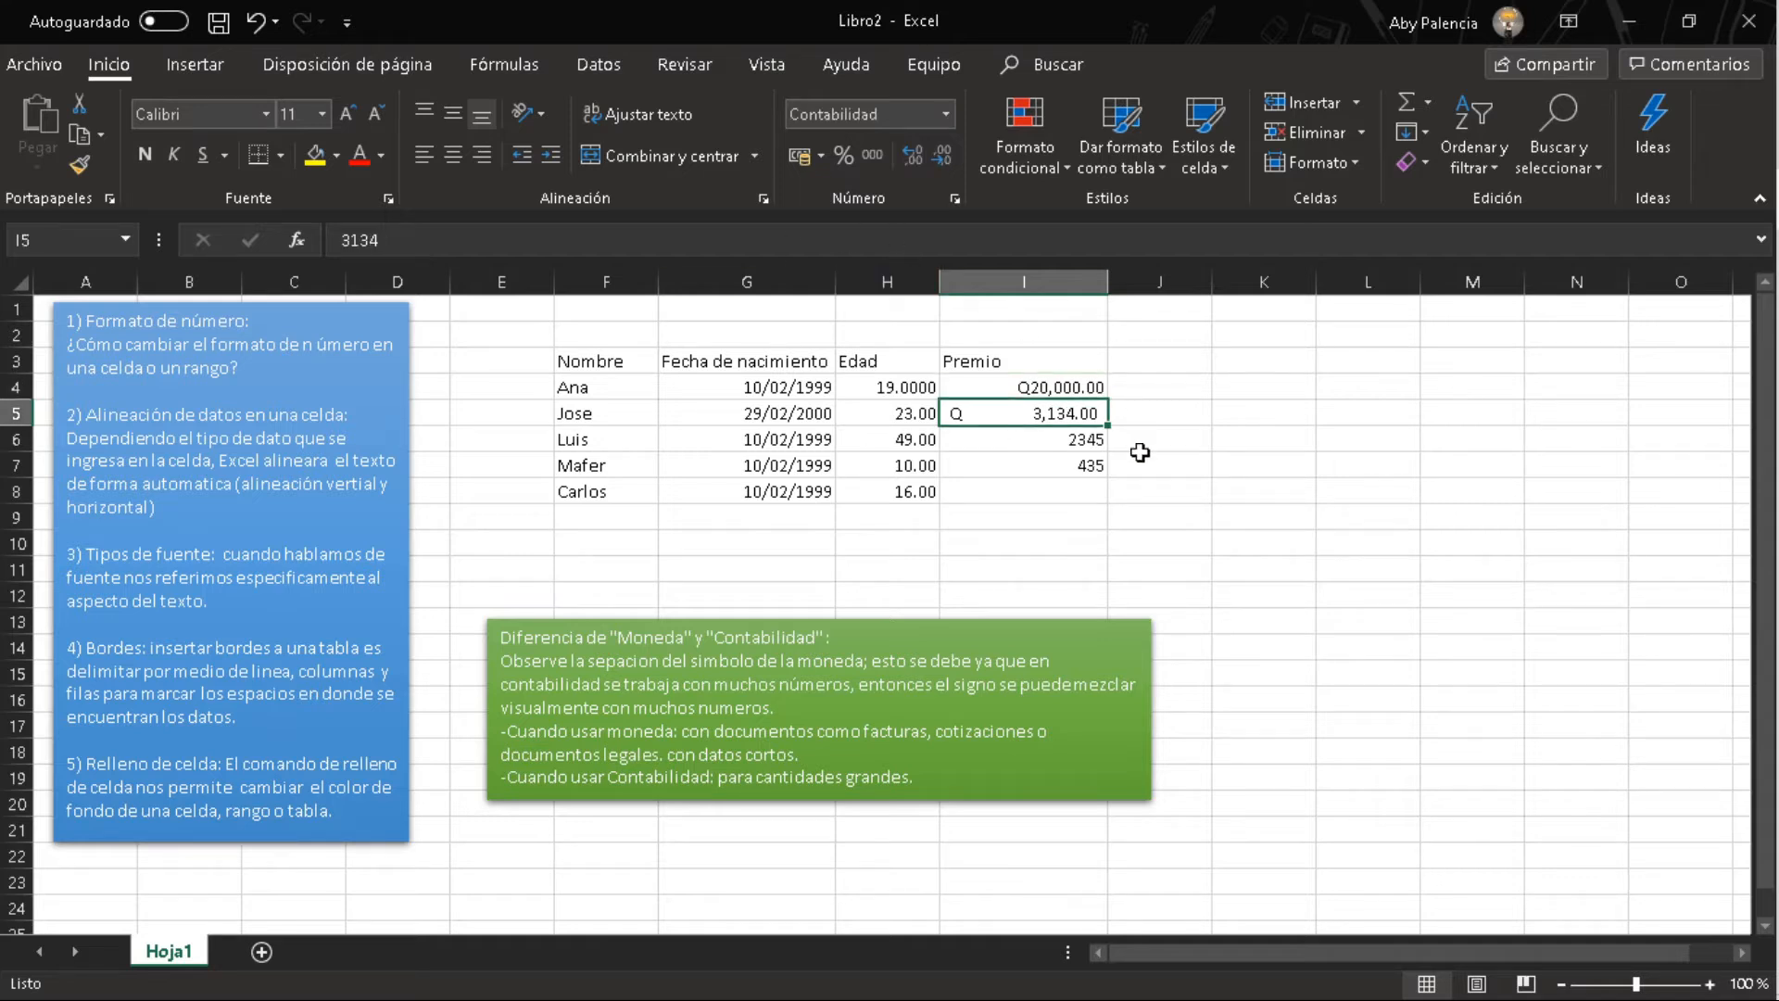
Narrow column I until its currency amounts no longer fit, and widen it again just enough to show them in full.
{"action": "left_click_drag", "start_coordinate": [1109, 281], "coordinate": [1029, 281]}
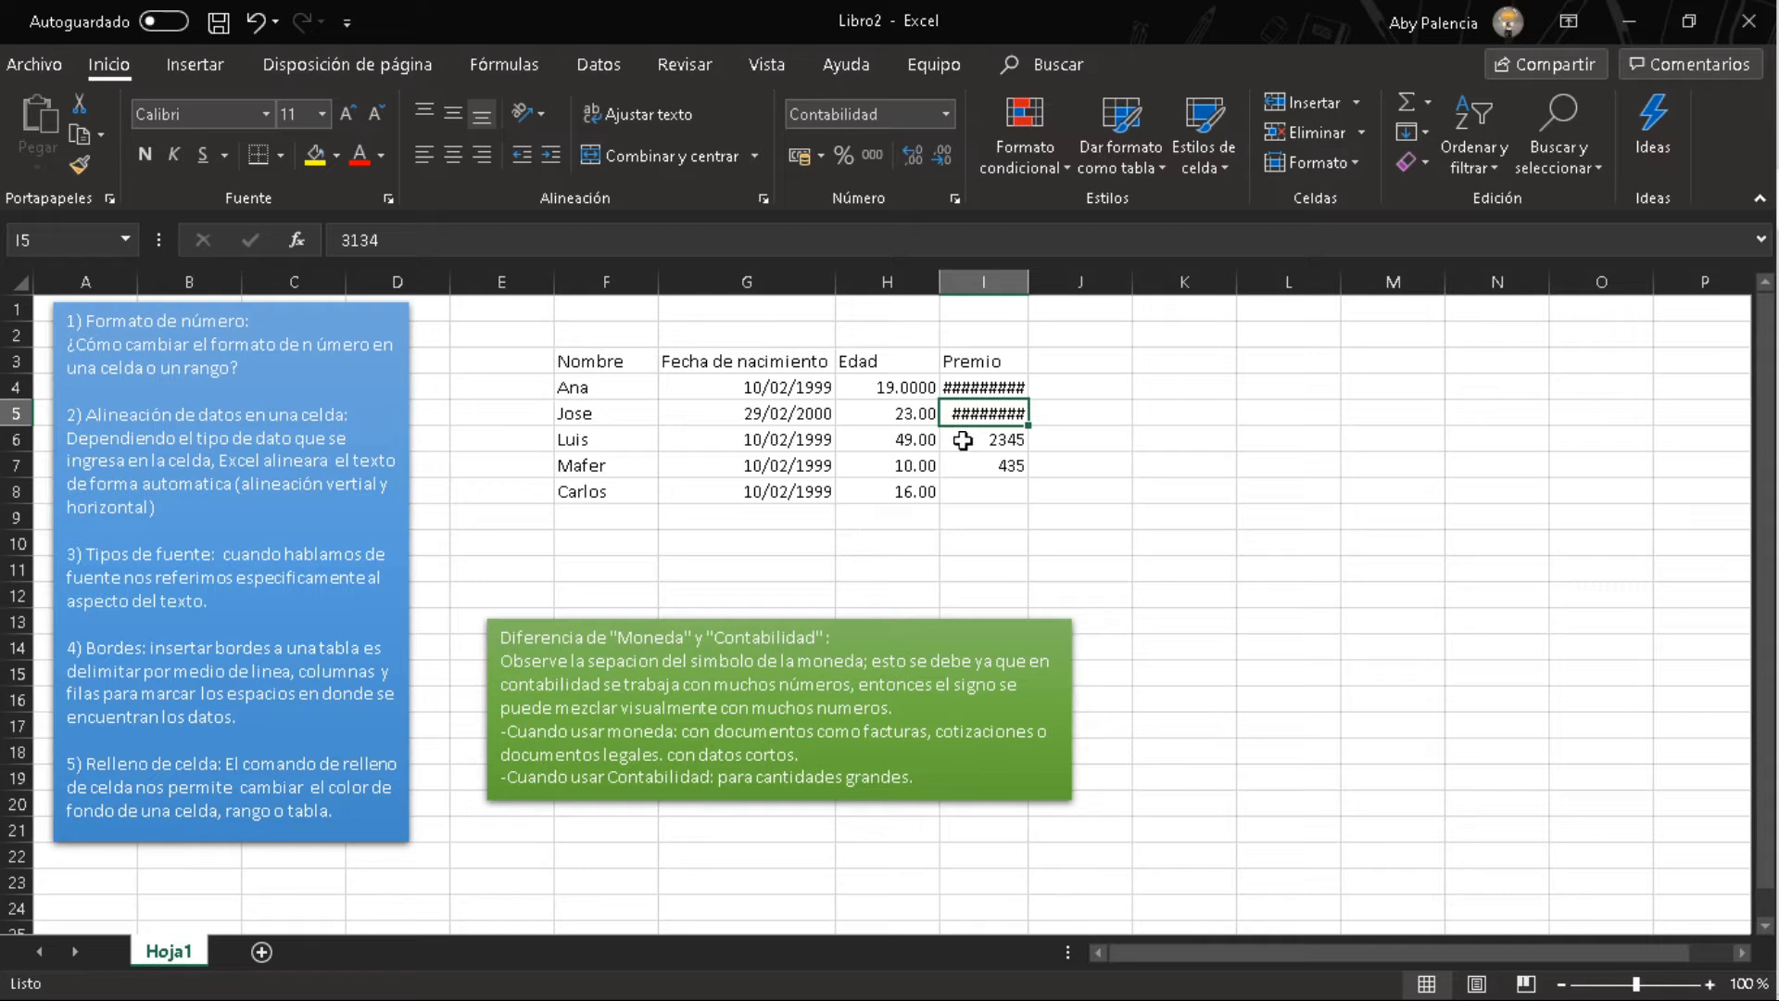
{"action": "left_click", "coordinate": [979, 388]}
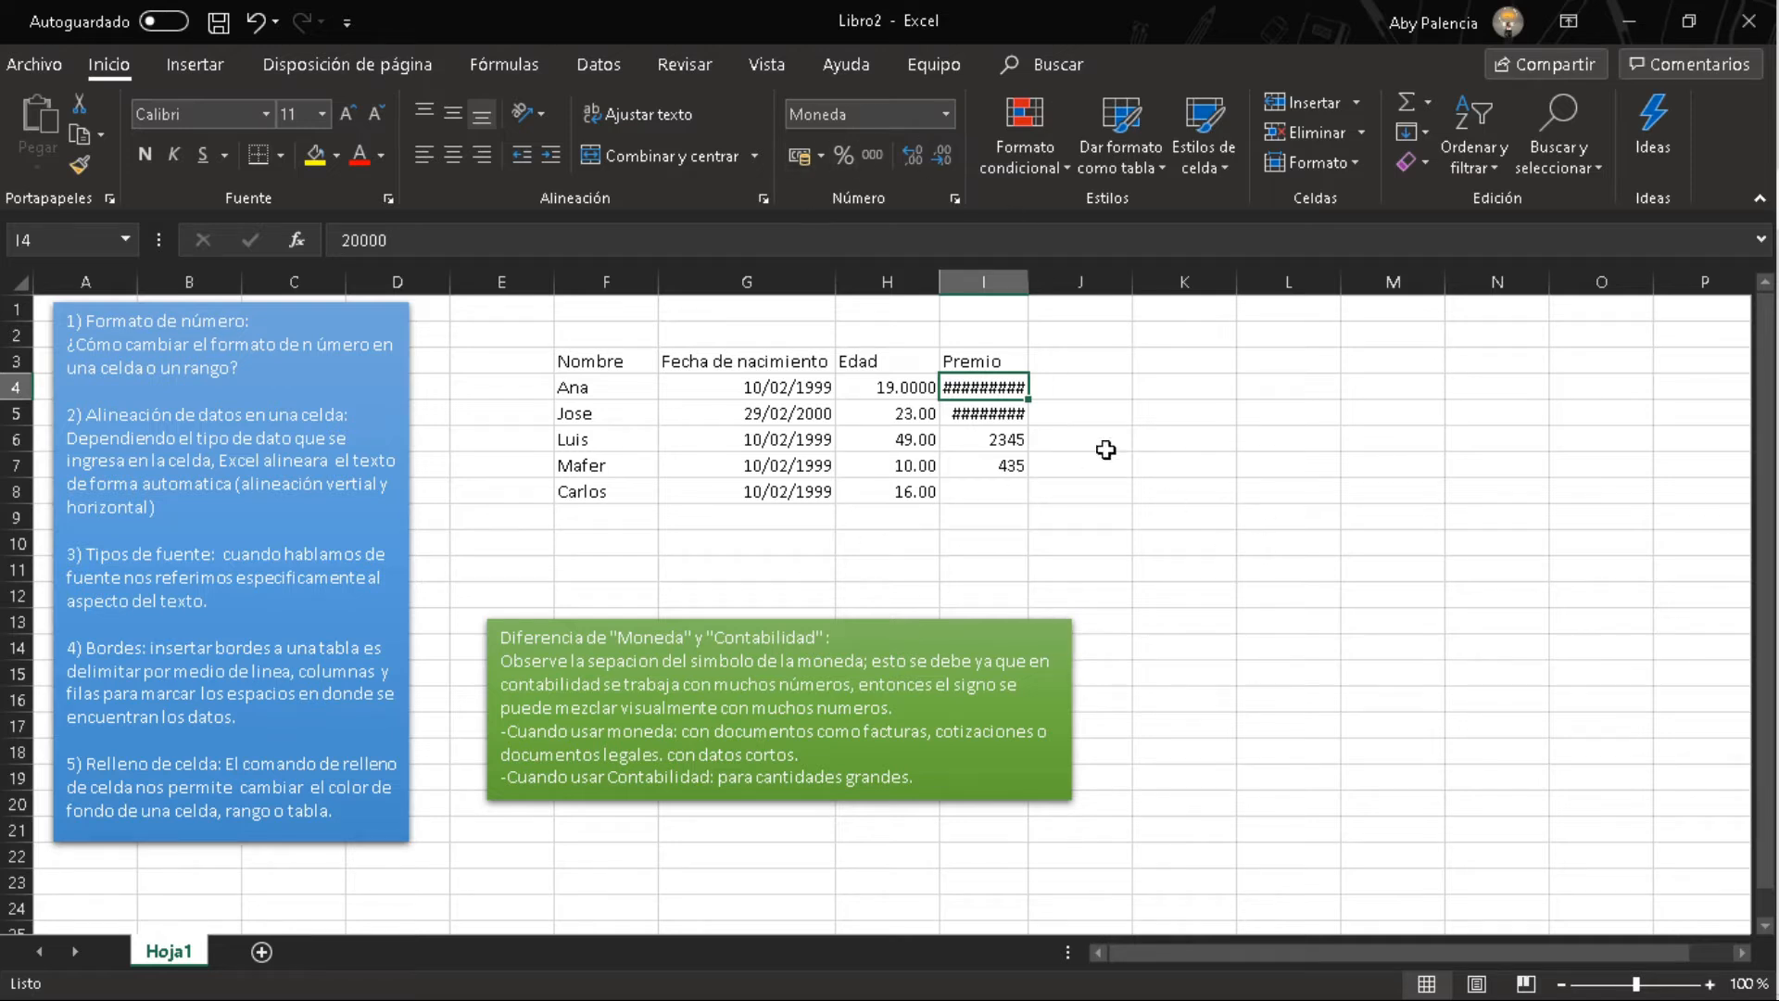
{"action": "left_click_drag", "start_coordinate": [1027, 293], "coordinate": [1049, 289]}
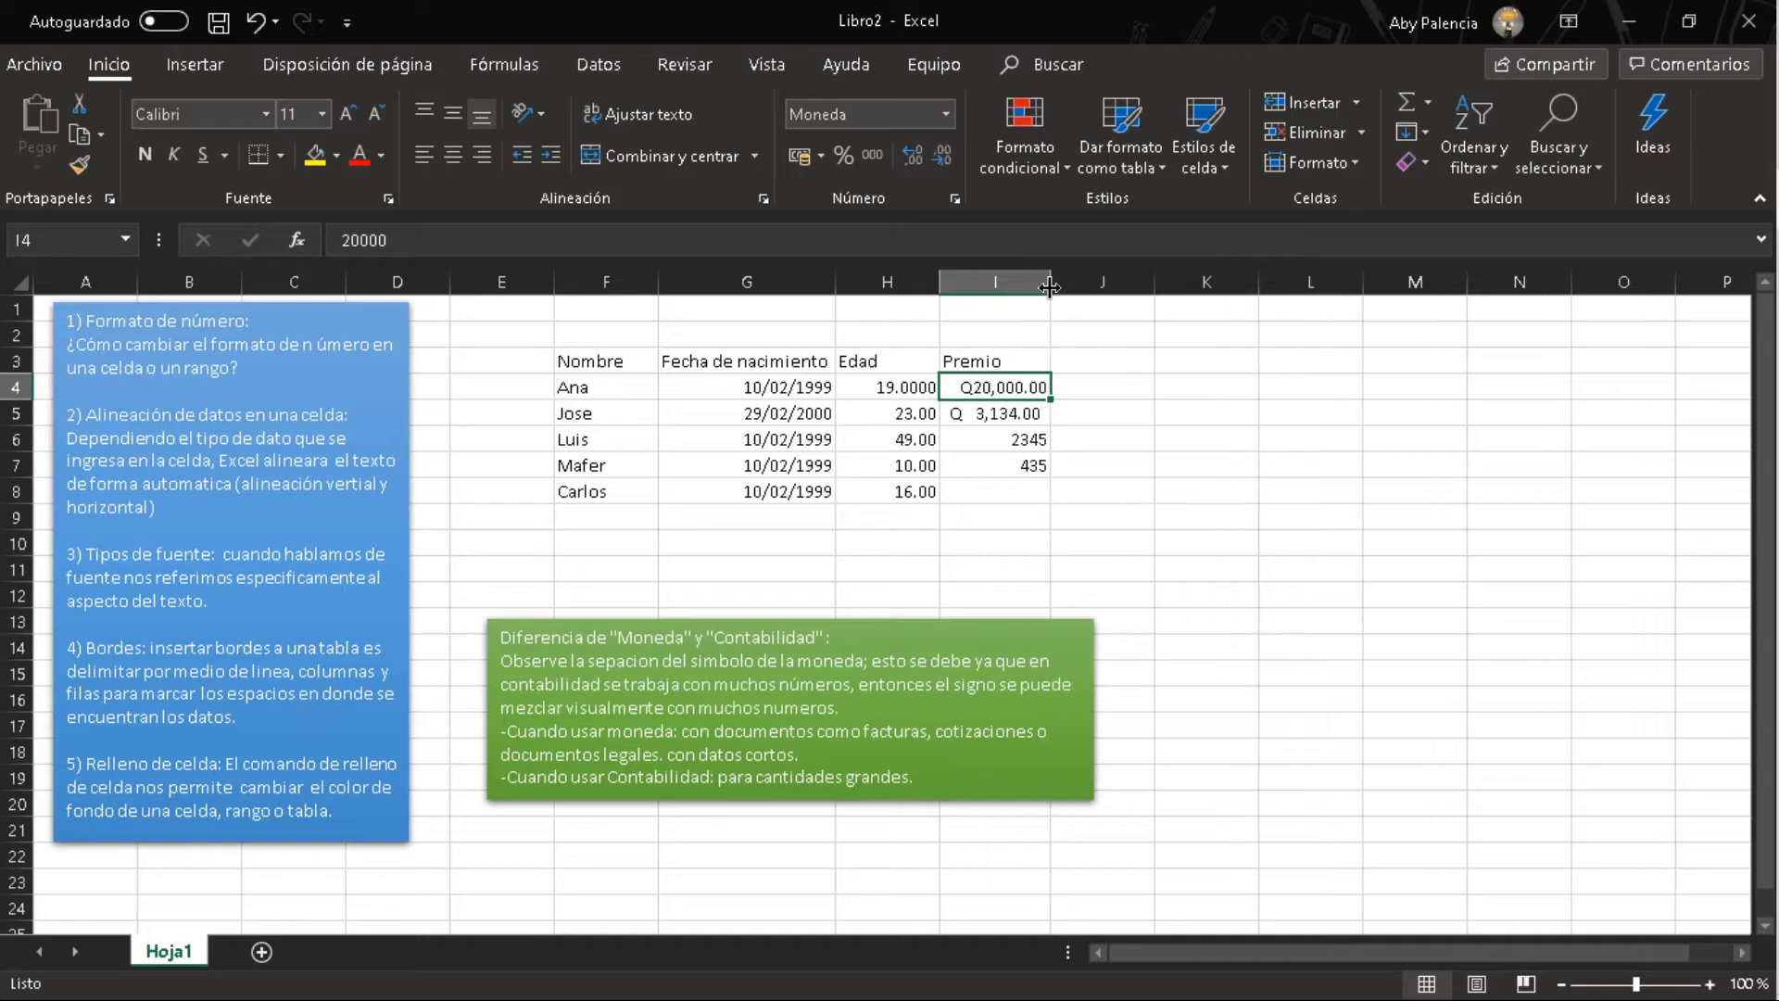
Enter 5636 as the missing Premio amount in cell I8.
{"action": "left_click", "coordinate": [1001, 492]}
{"action": "left_click", "coordinate": [998, 441]}
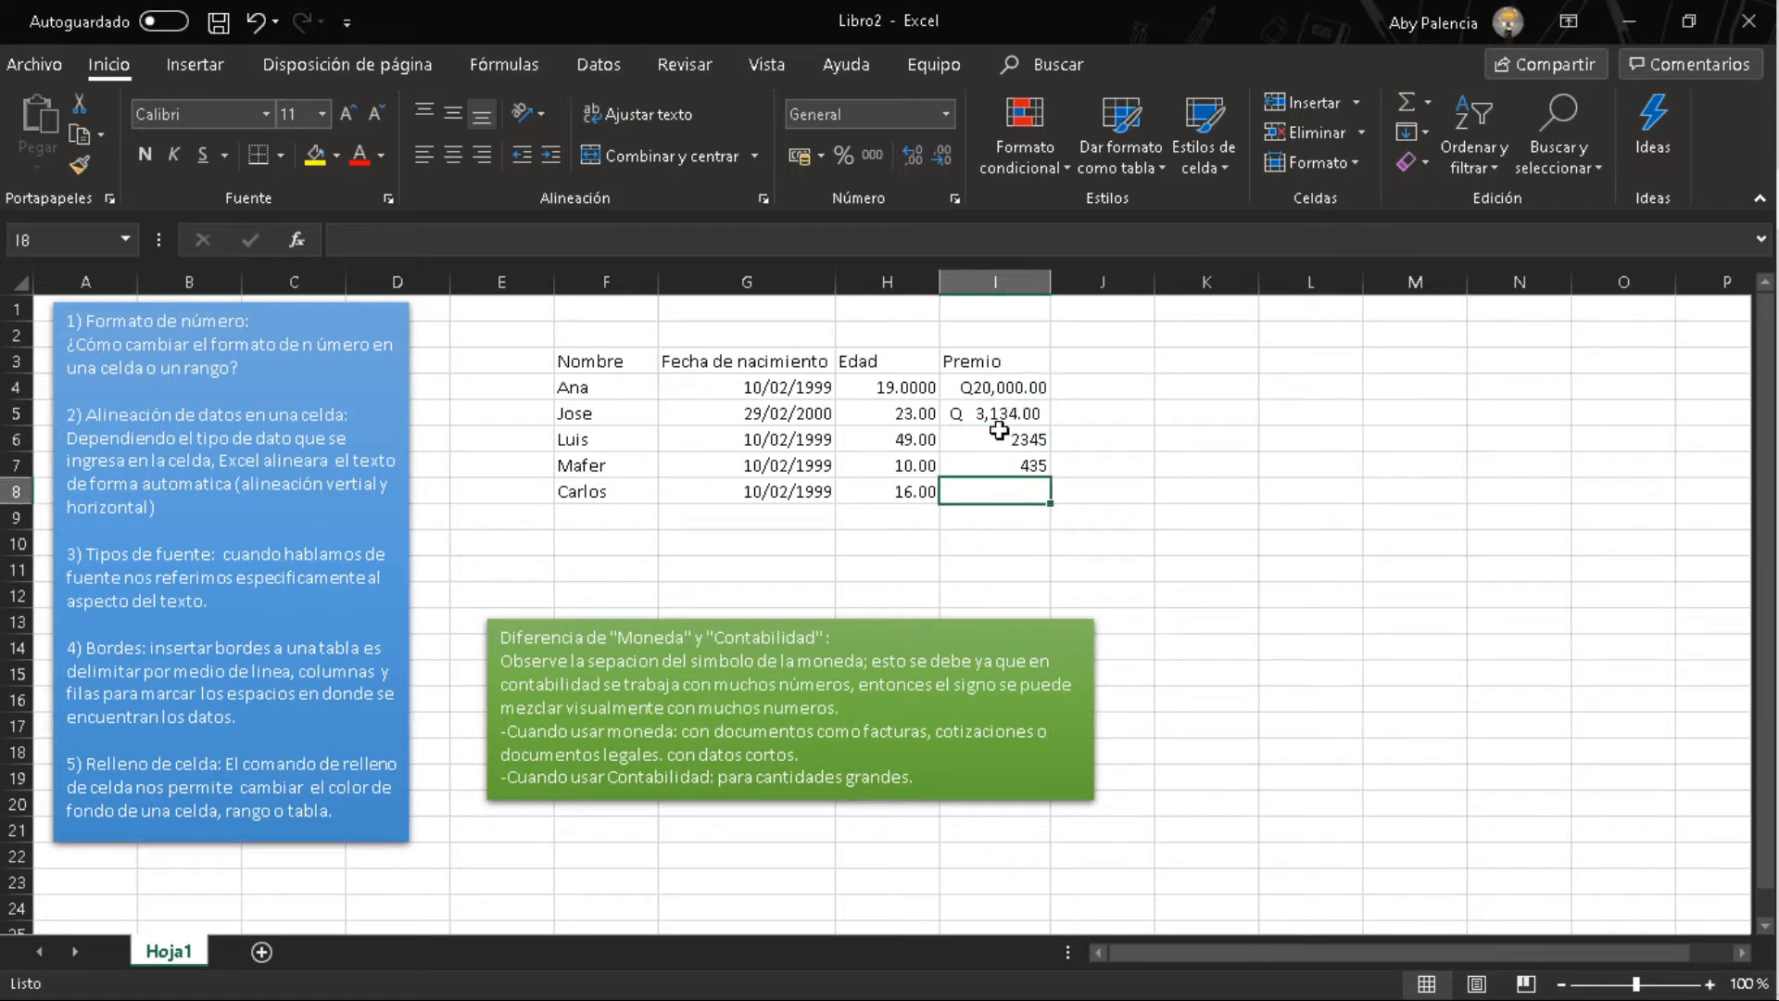
{"action": "left_click_drag", "start_coordinate": [1010, 387], "coordinate": [1017, 465]}
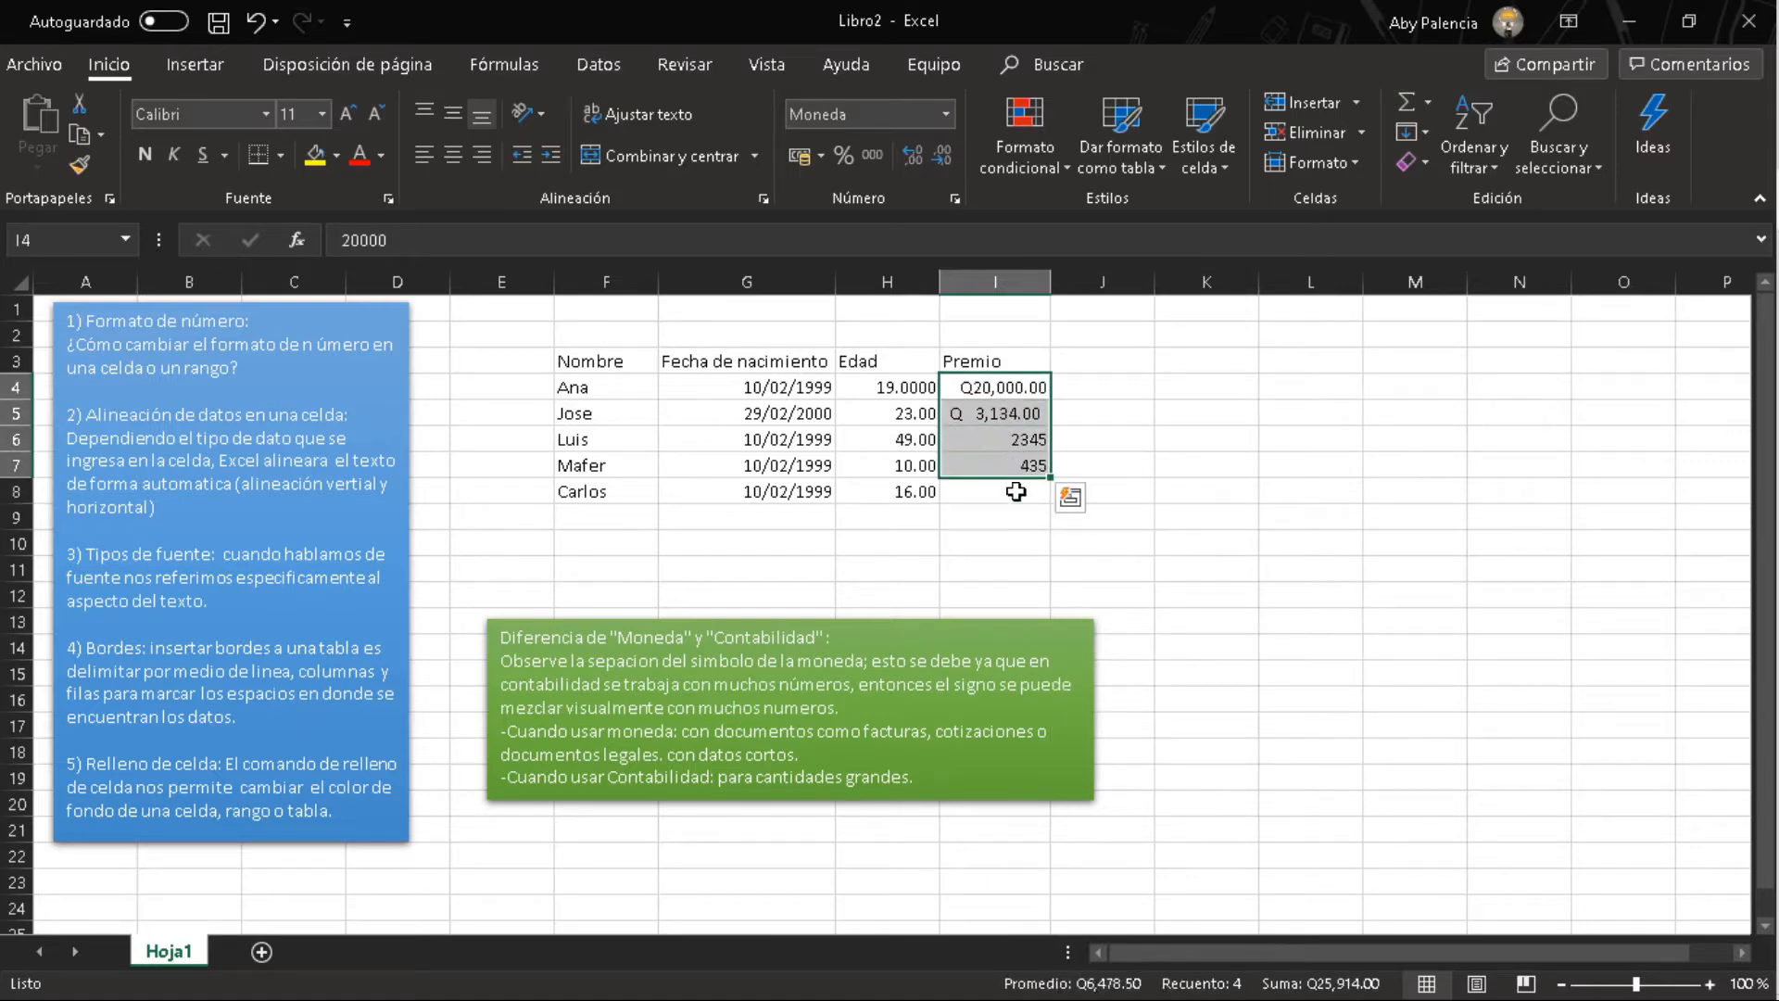
{"action": "left_click", "coordinate": [1018, 491]}
{"action": "type", "text": "5636"}
Apply the Moneda number format to all the Premio amounts in I4:I8.
{"action": "left_click_drag", "start_coordinate": [1001, 387], "coordinate": [997, 487]}
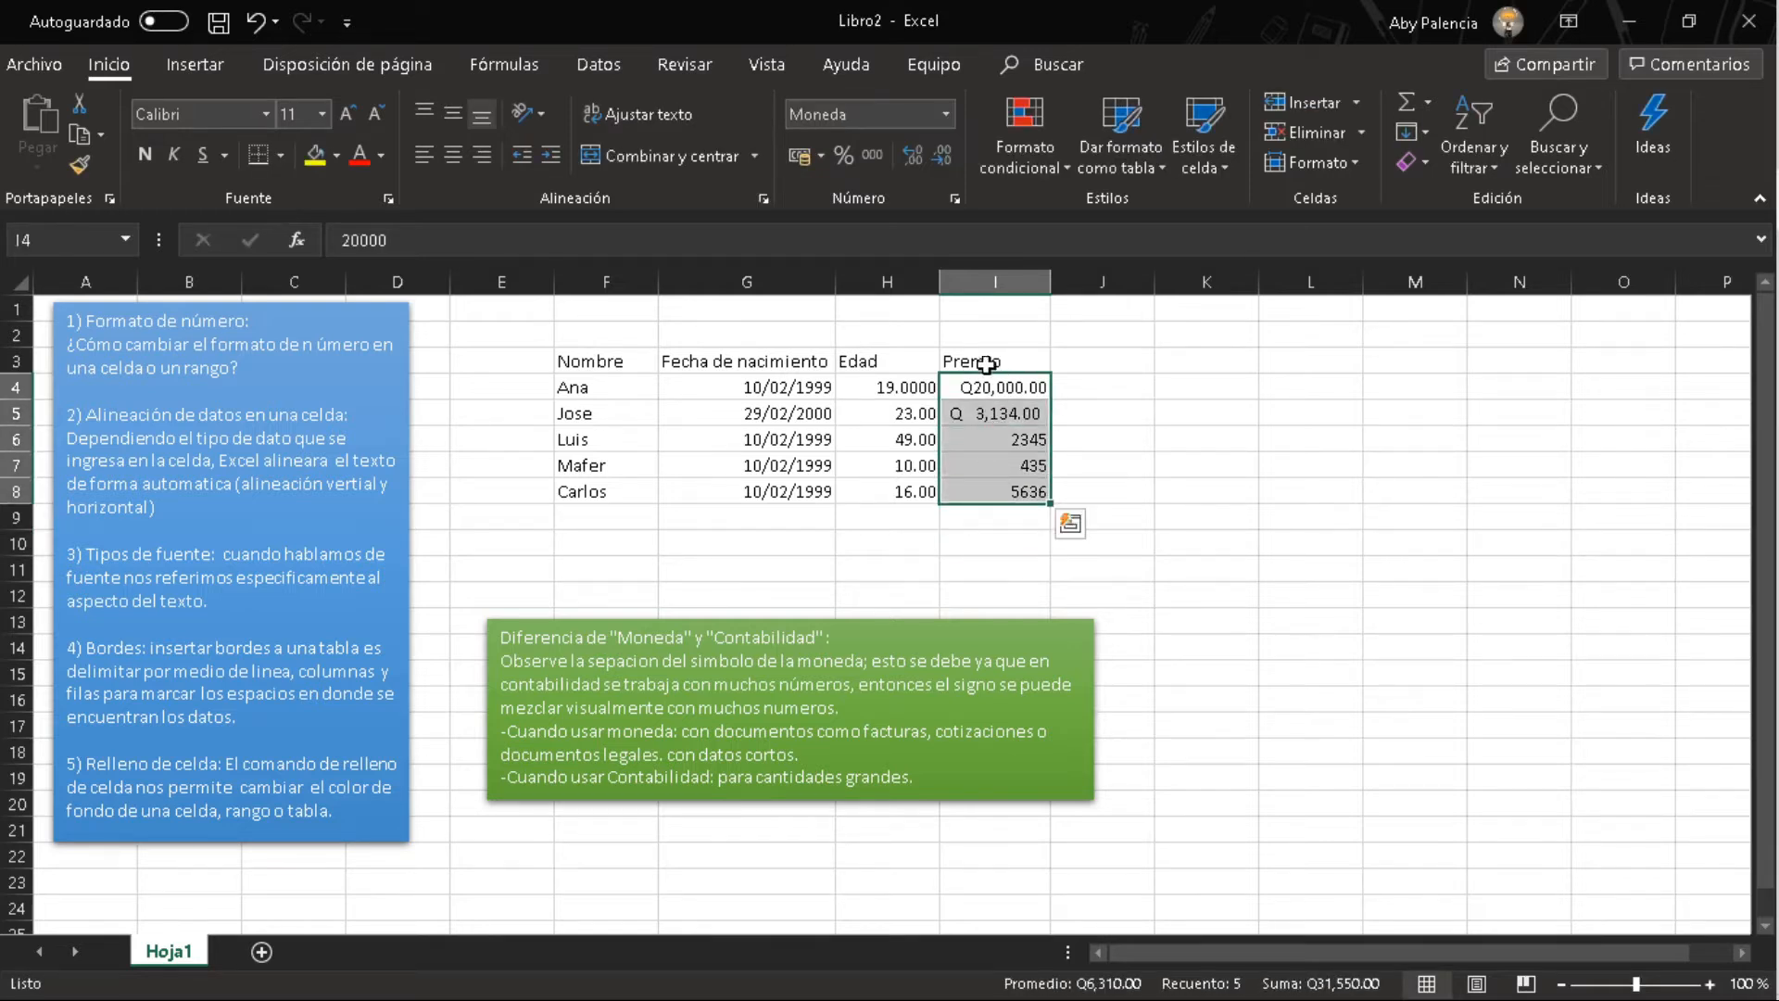
{"action": "left_click", "coordinate": [946, 114]}
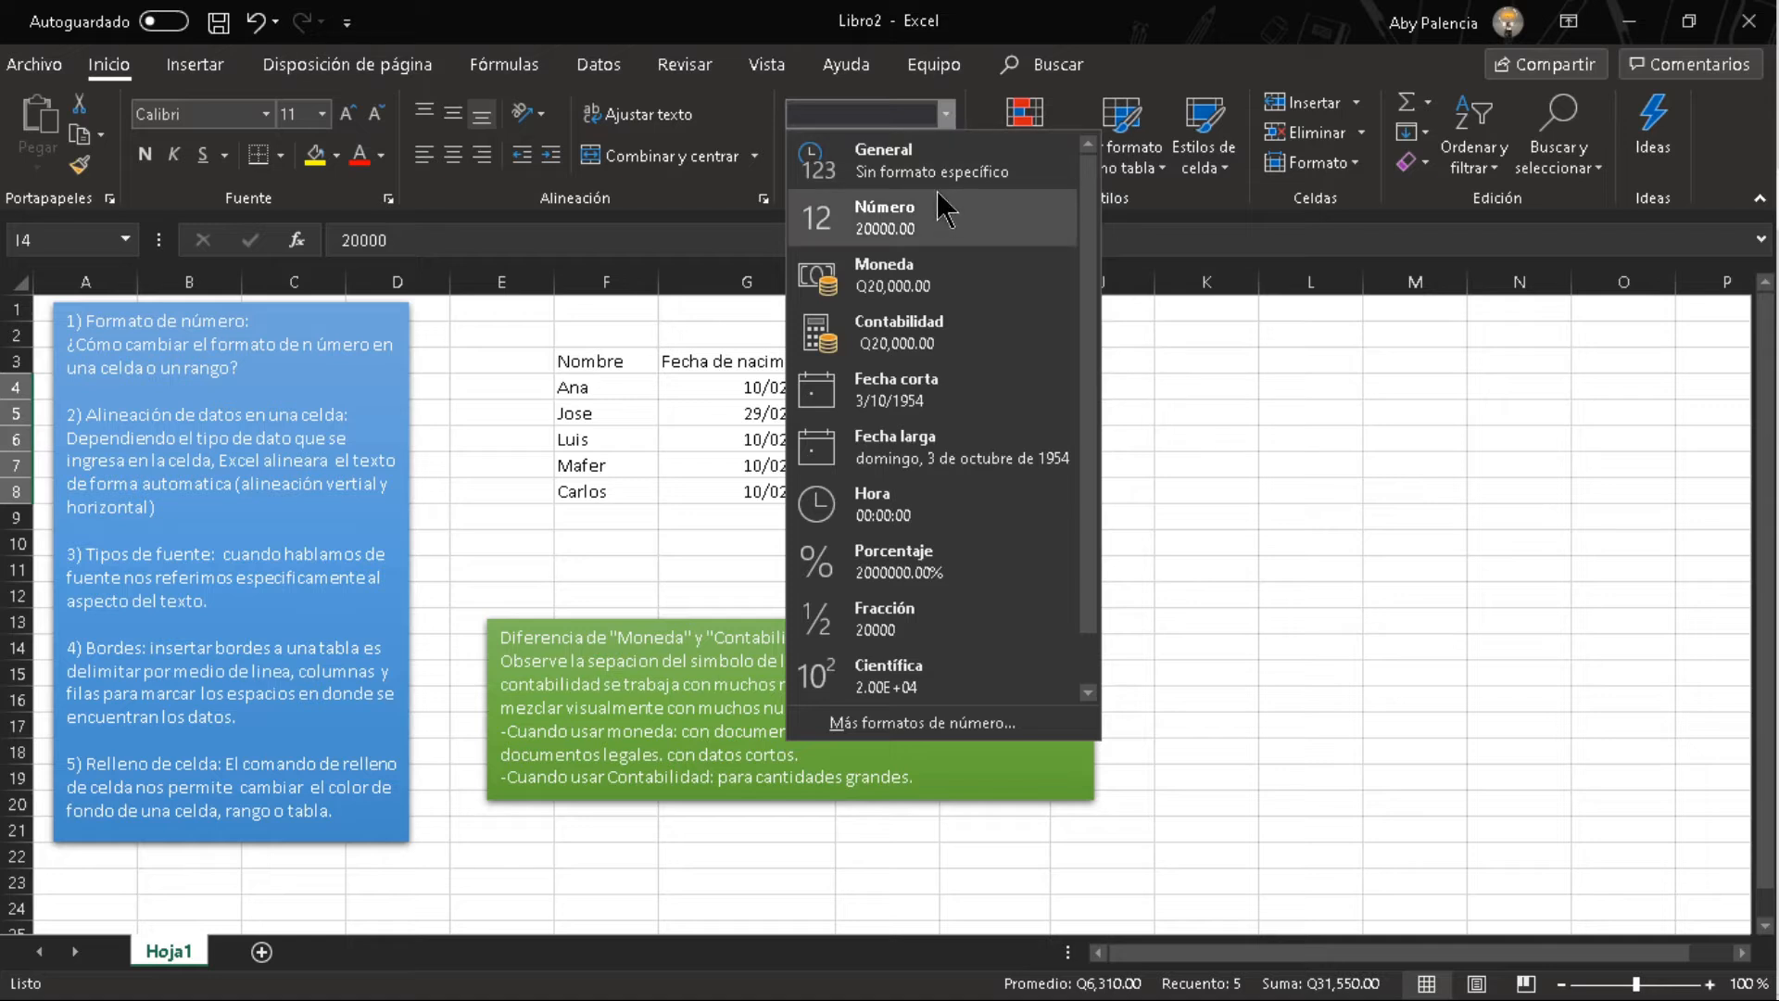
{"action": "left_click", "coordinate": [918, 297]}
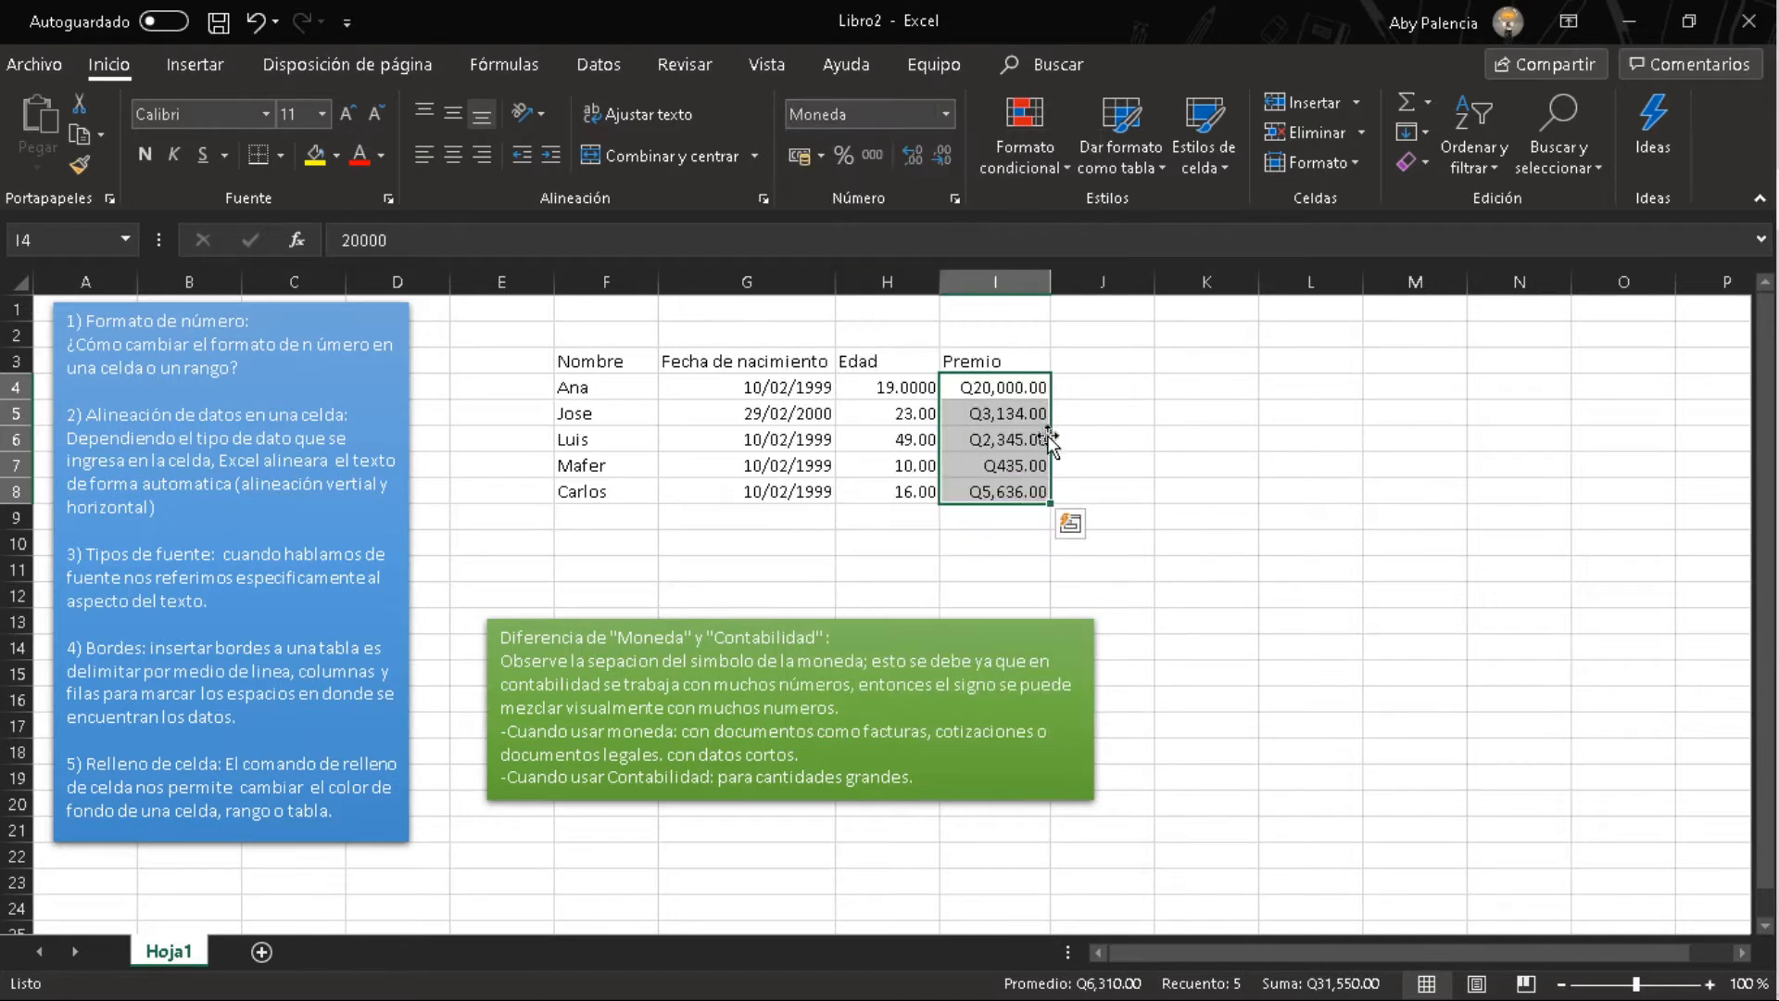
{"action": "left_click", "coordinate": [974, 566]}
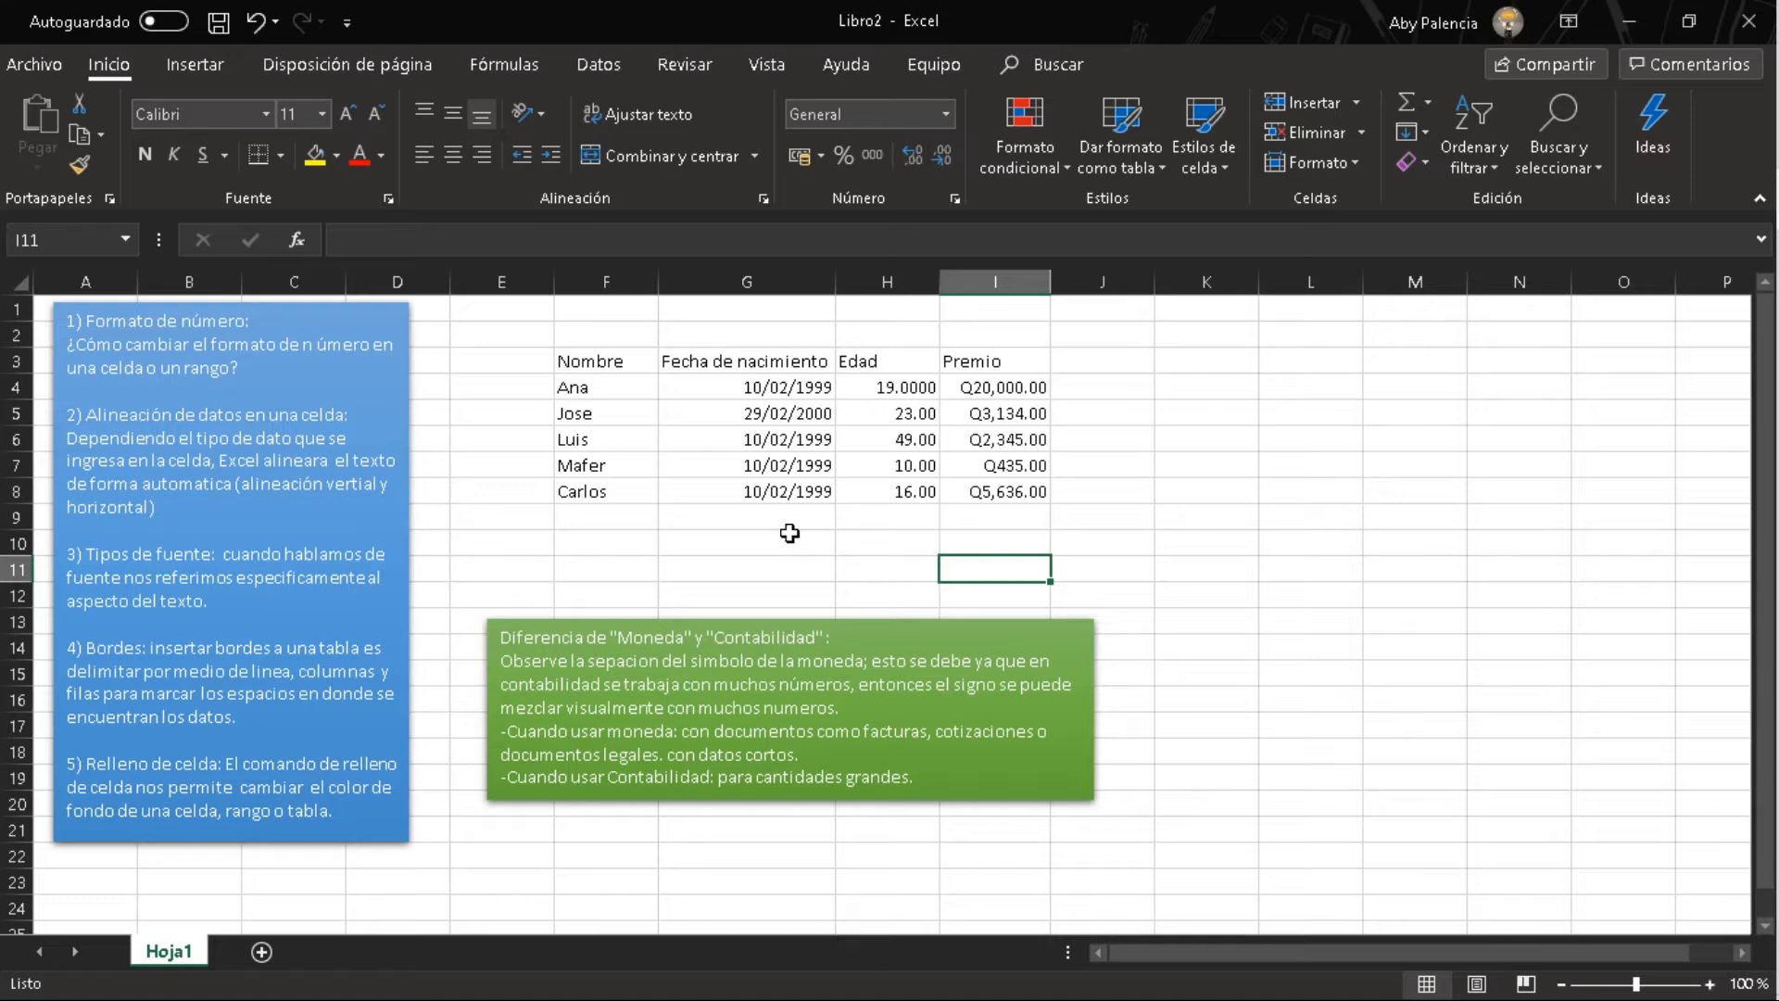
{"action": "left_click", "coordinate": [778, 390]}
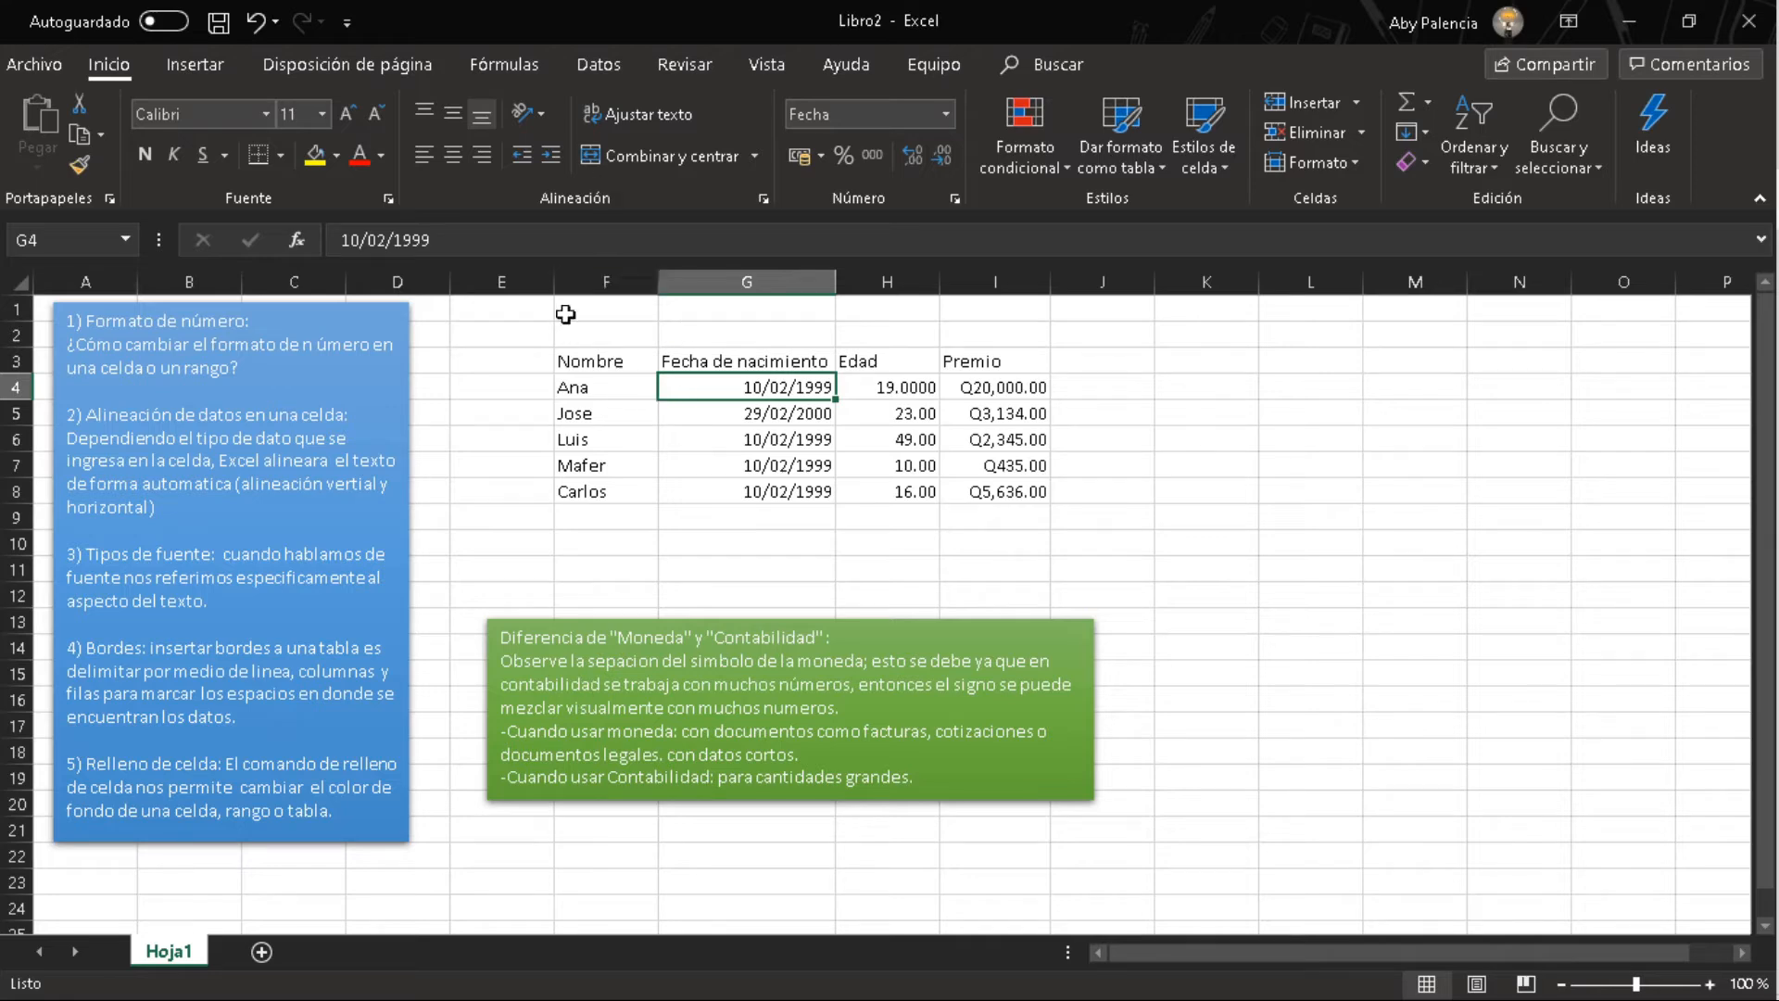
{"action": "left_click", "coordinate": [755, 565]}
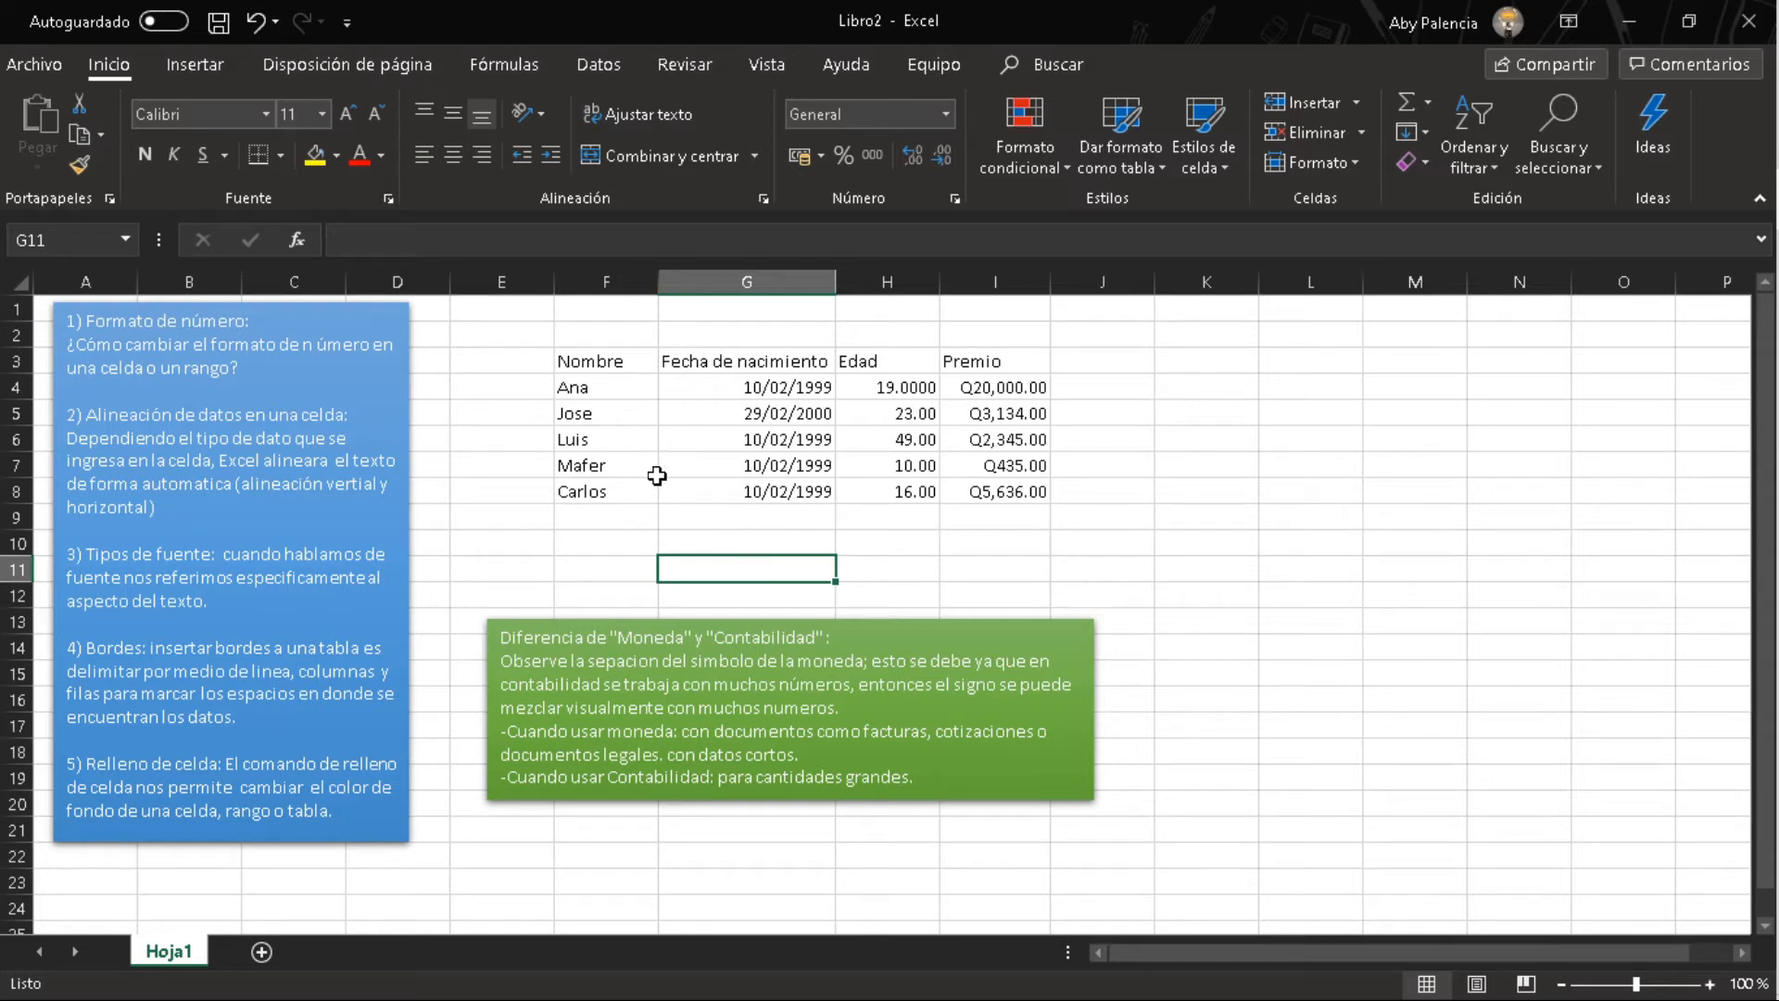
Try centre and right alignment on the name in F4, and set it back to left alignment.
{"action": "left_click", "coordinate": [582, 378]}
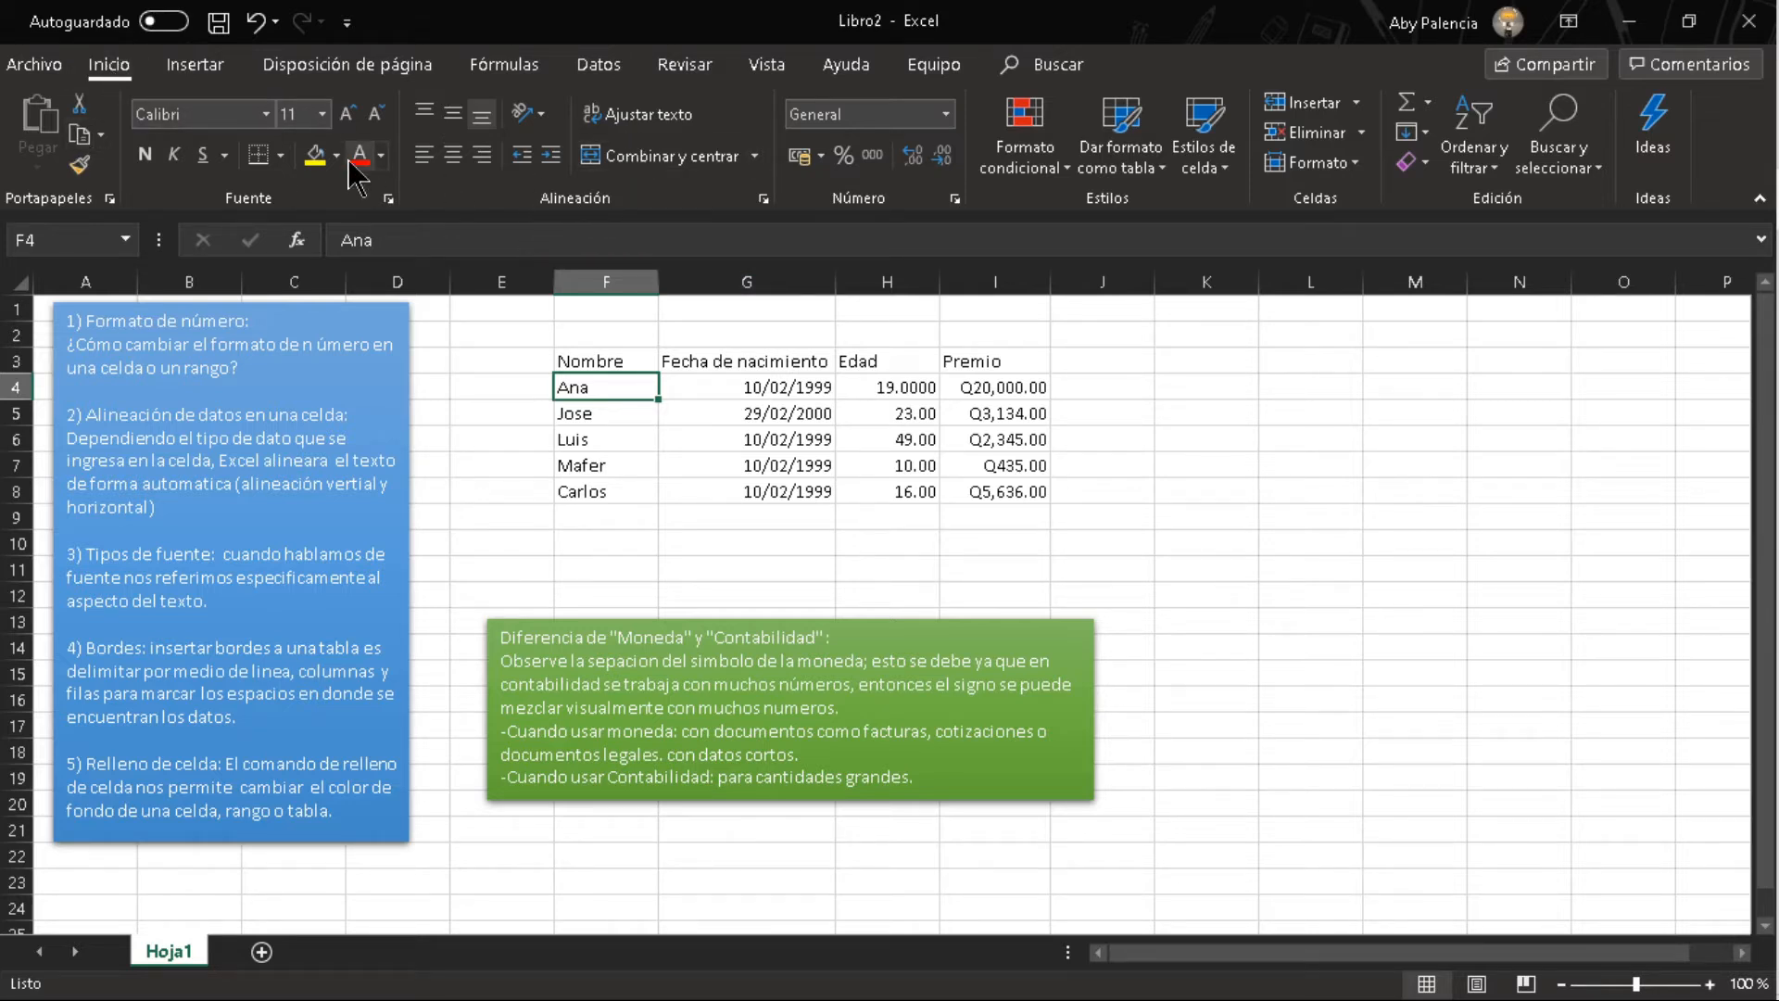
{"action": "left_click", "coordinate": [452, 155]}
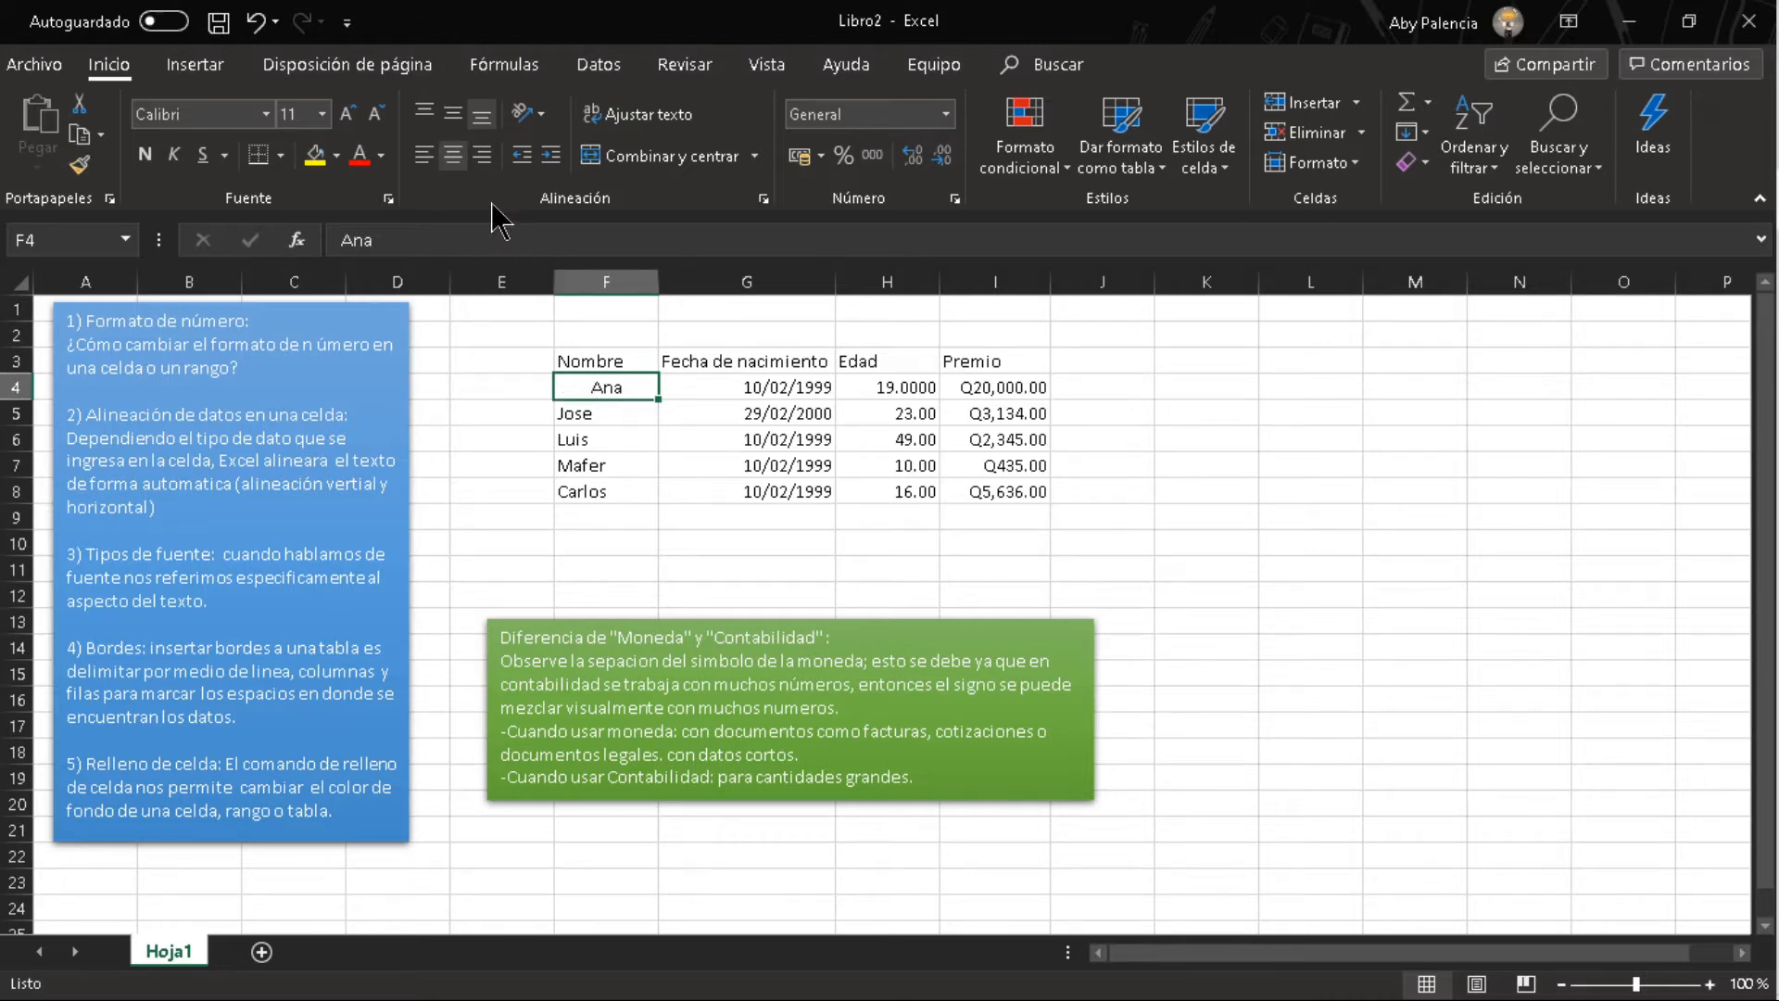
{"action": "left_click", "coordinate": [482, 155]}
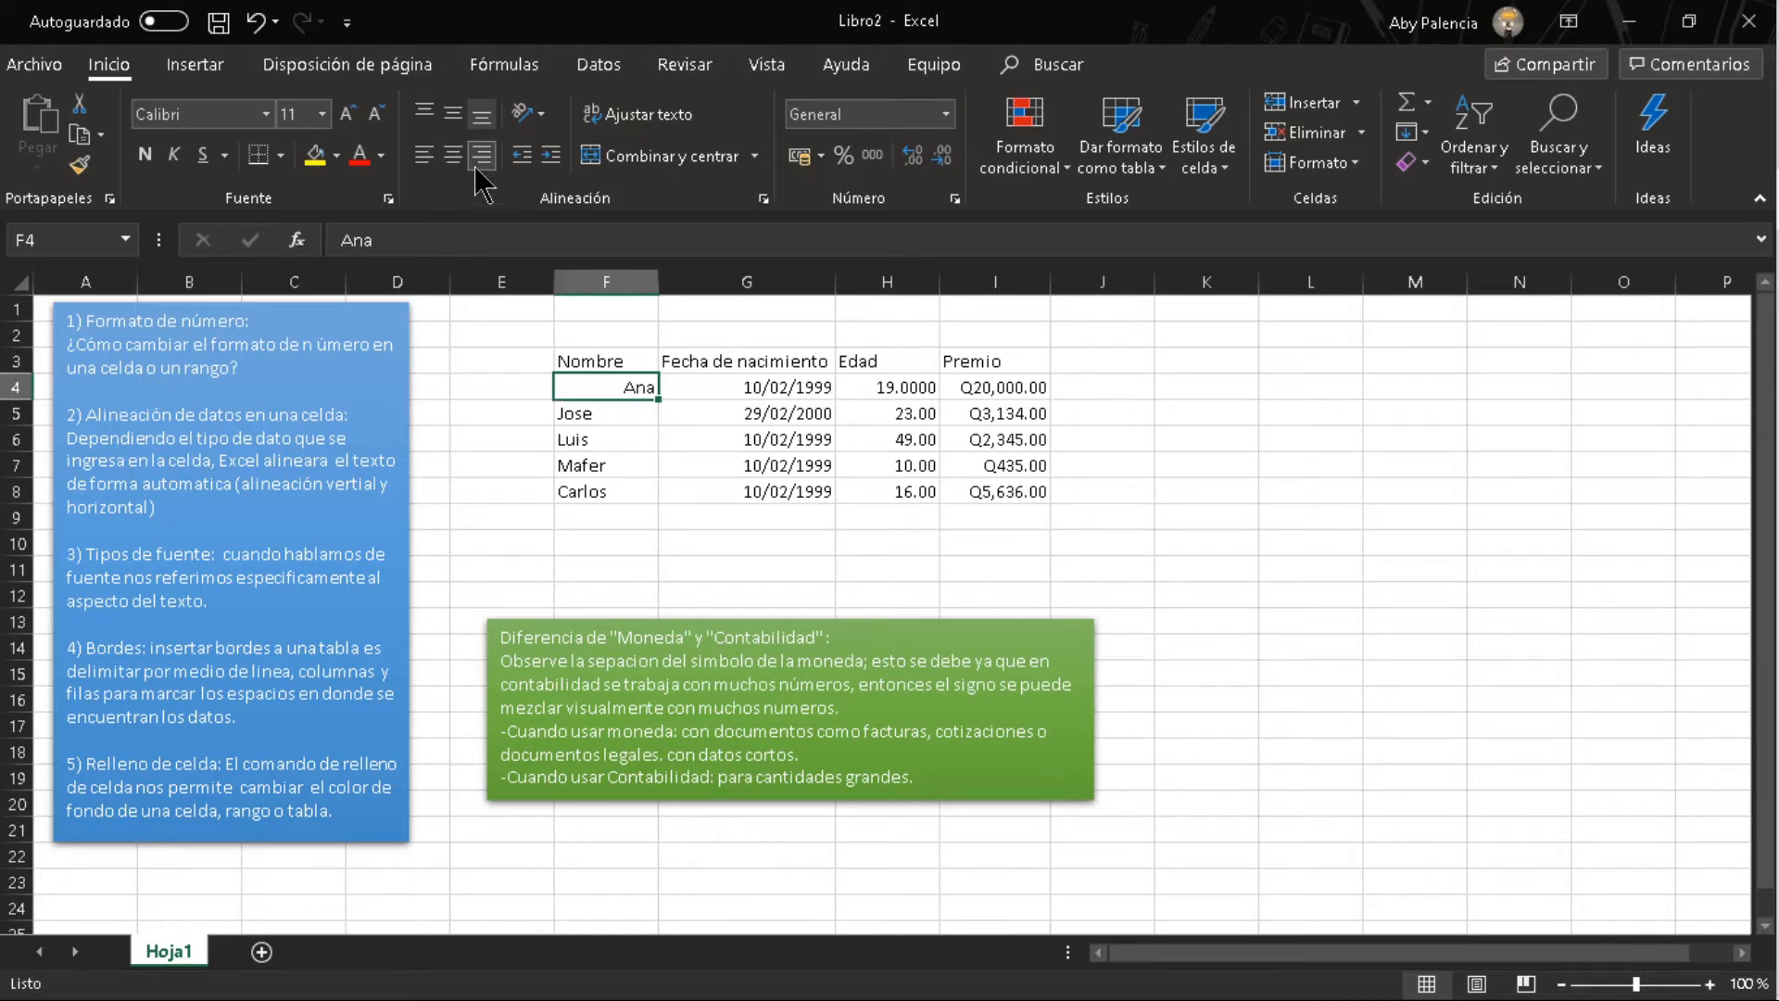
{"action": "left_click", "coordinate": [424, 155]}
{"action": "left_click", "coordinate": [628, 561]}
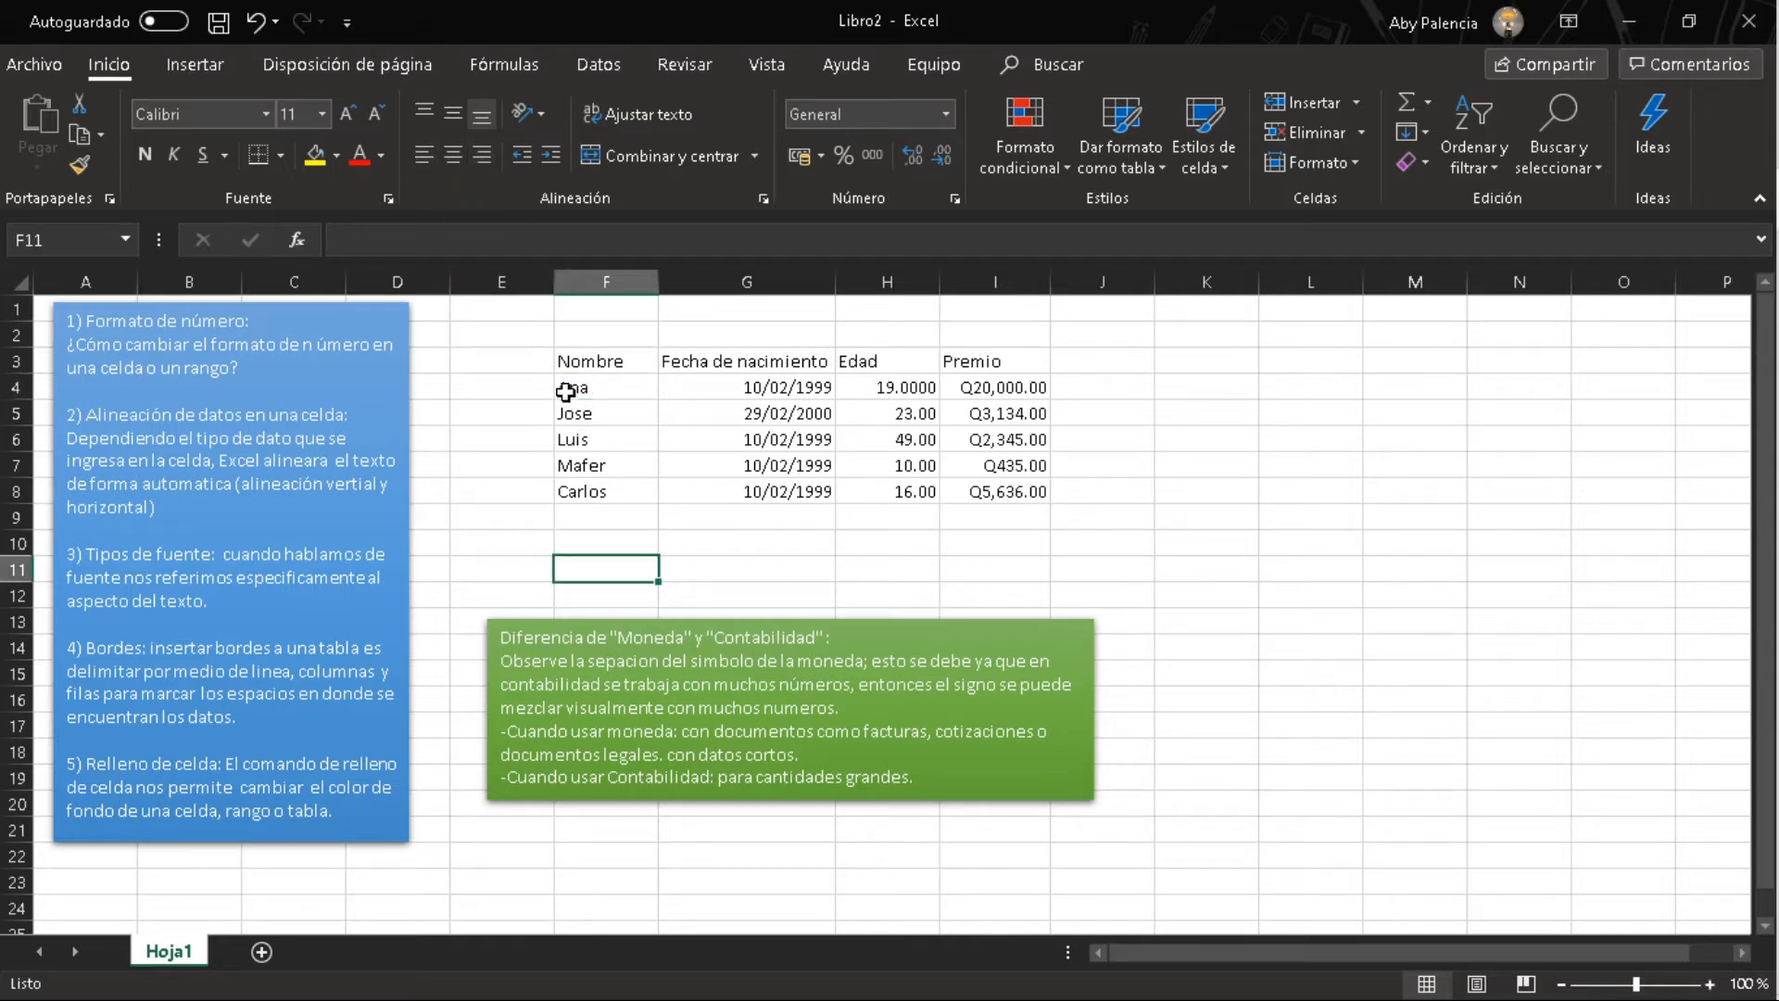
Right-align the table data in F4:I8 and centre the headings in F3:I3 horizontally.
{"action": "left_click_drag", "start_coordinate": [575, 378], "coordinate": [1025, 496]}
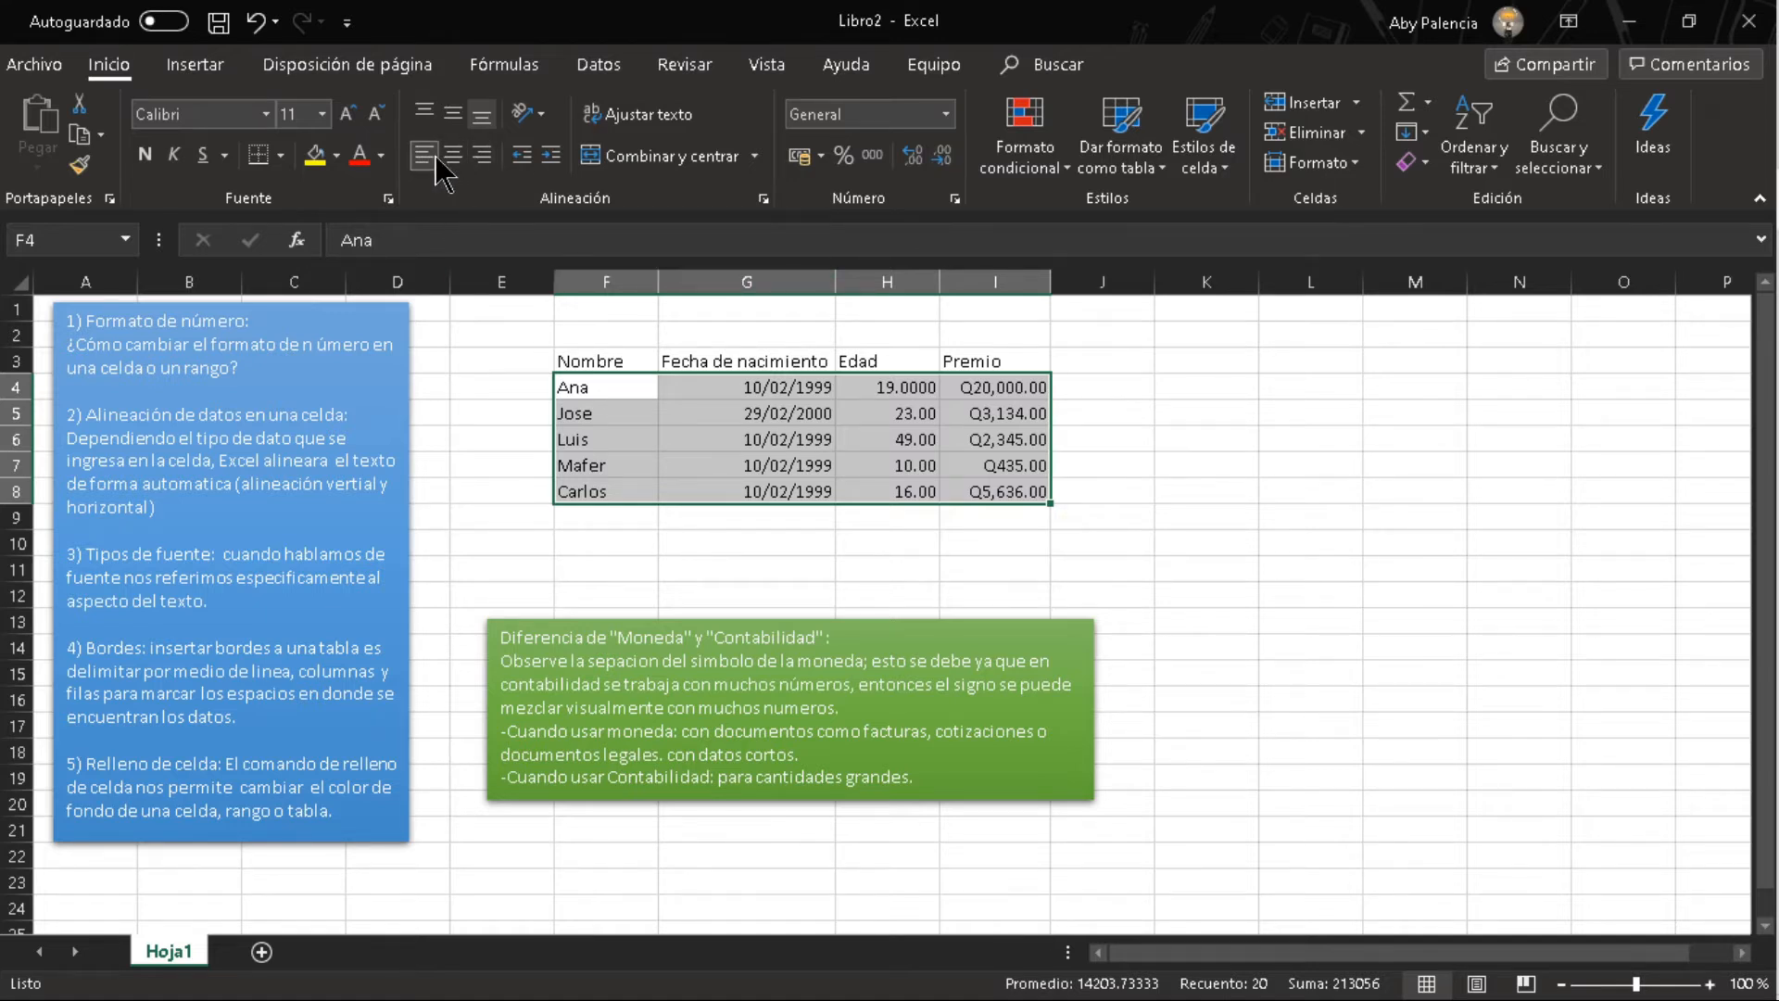
{"action": "left_click", "coordinate": [482, 155]}
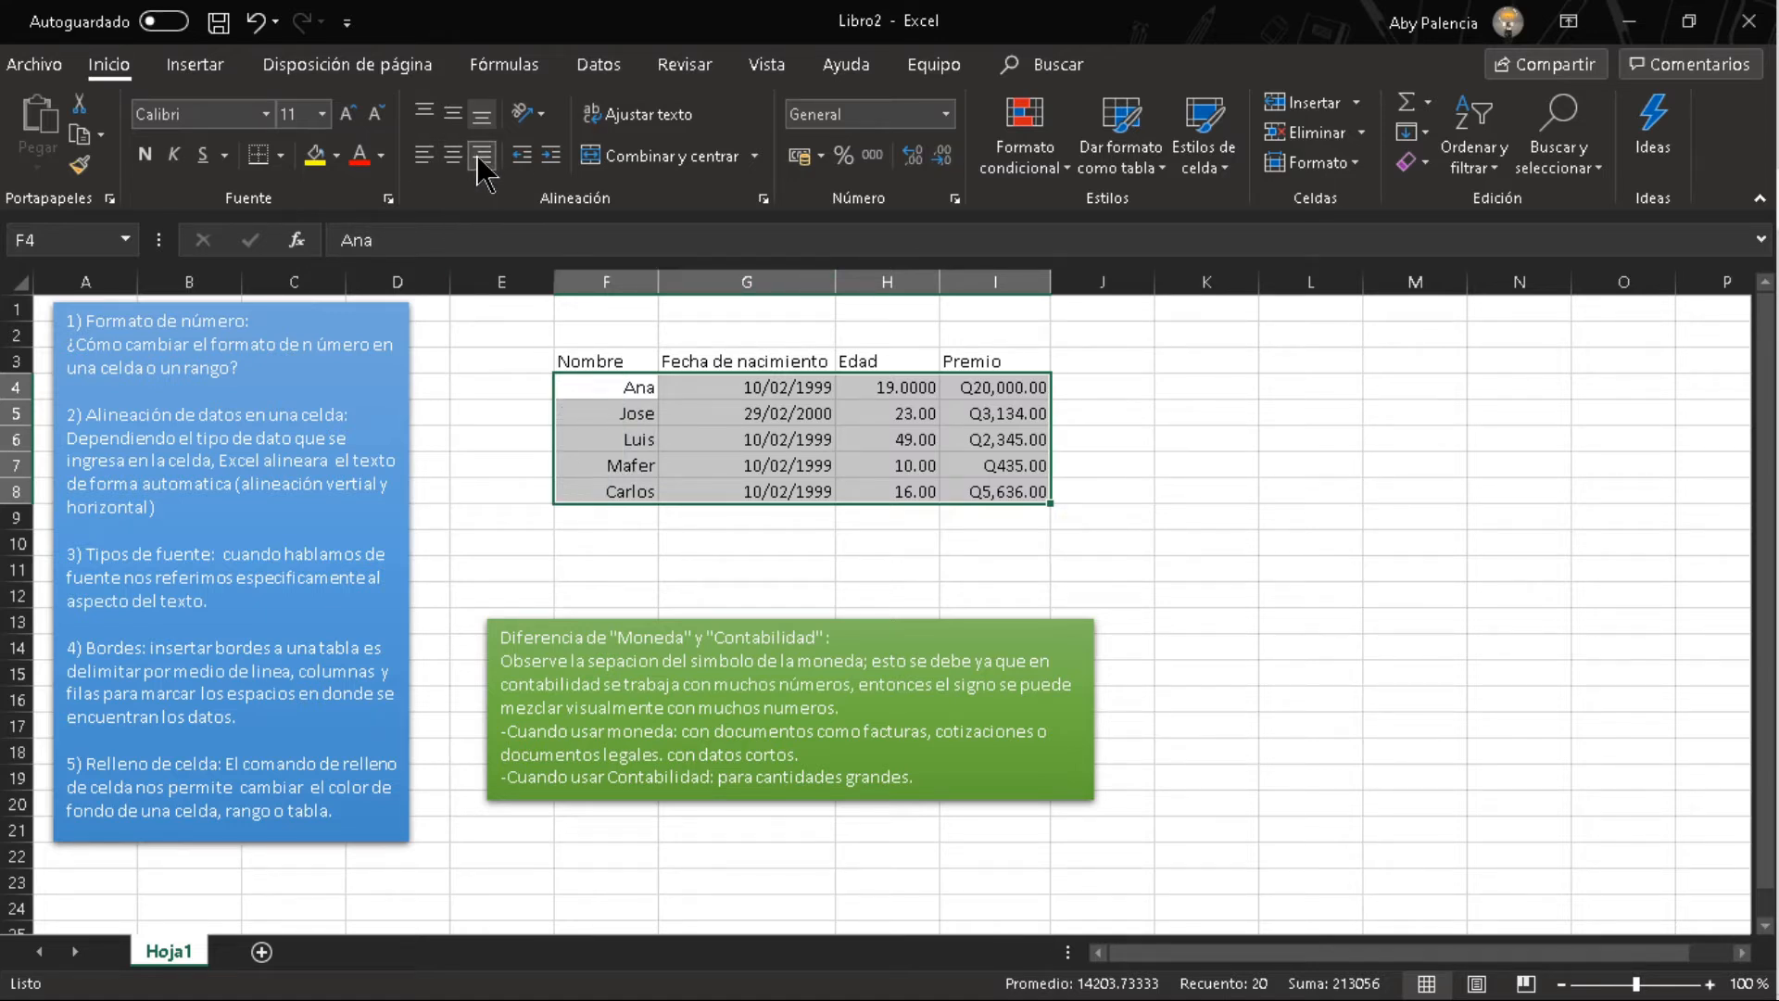
{"action": "left_click", "coordinate": [887, 556]}
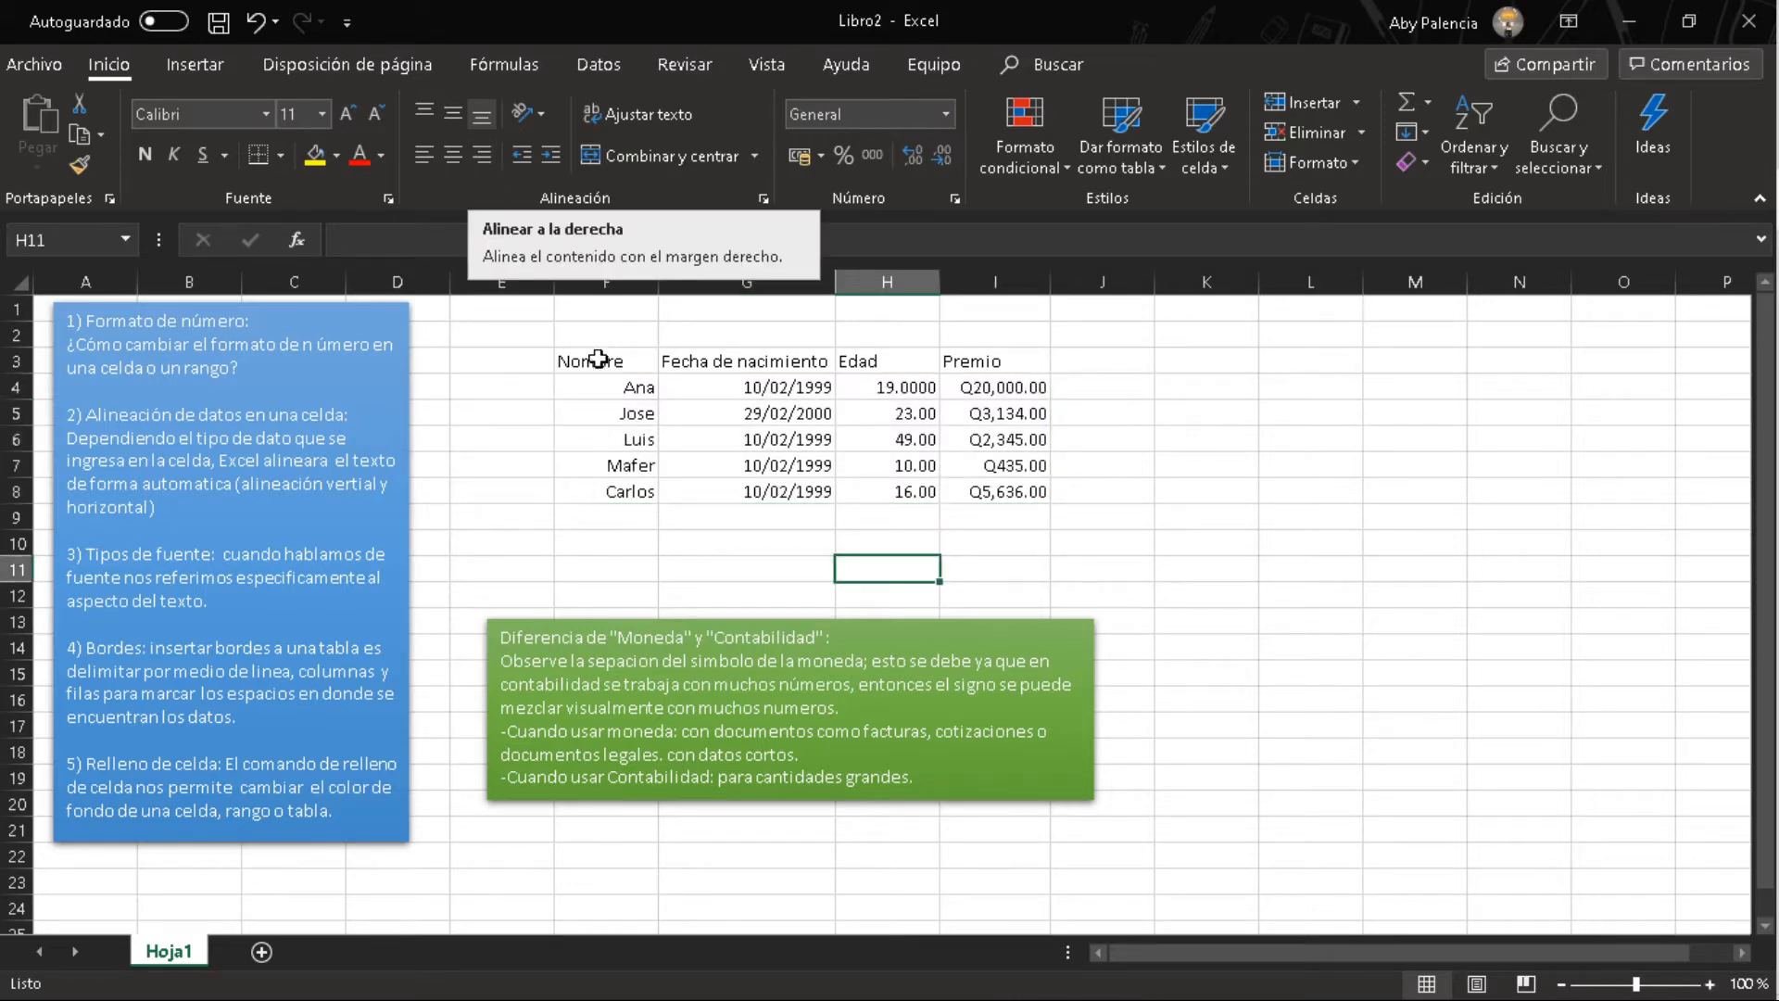
{"action": "left_click_drag", "start_coordinate": [572, 365], "coordinate": [979, 367]}
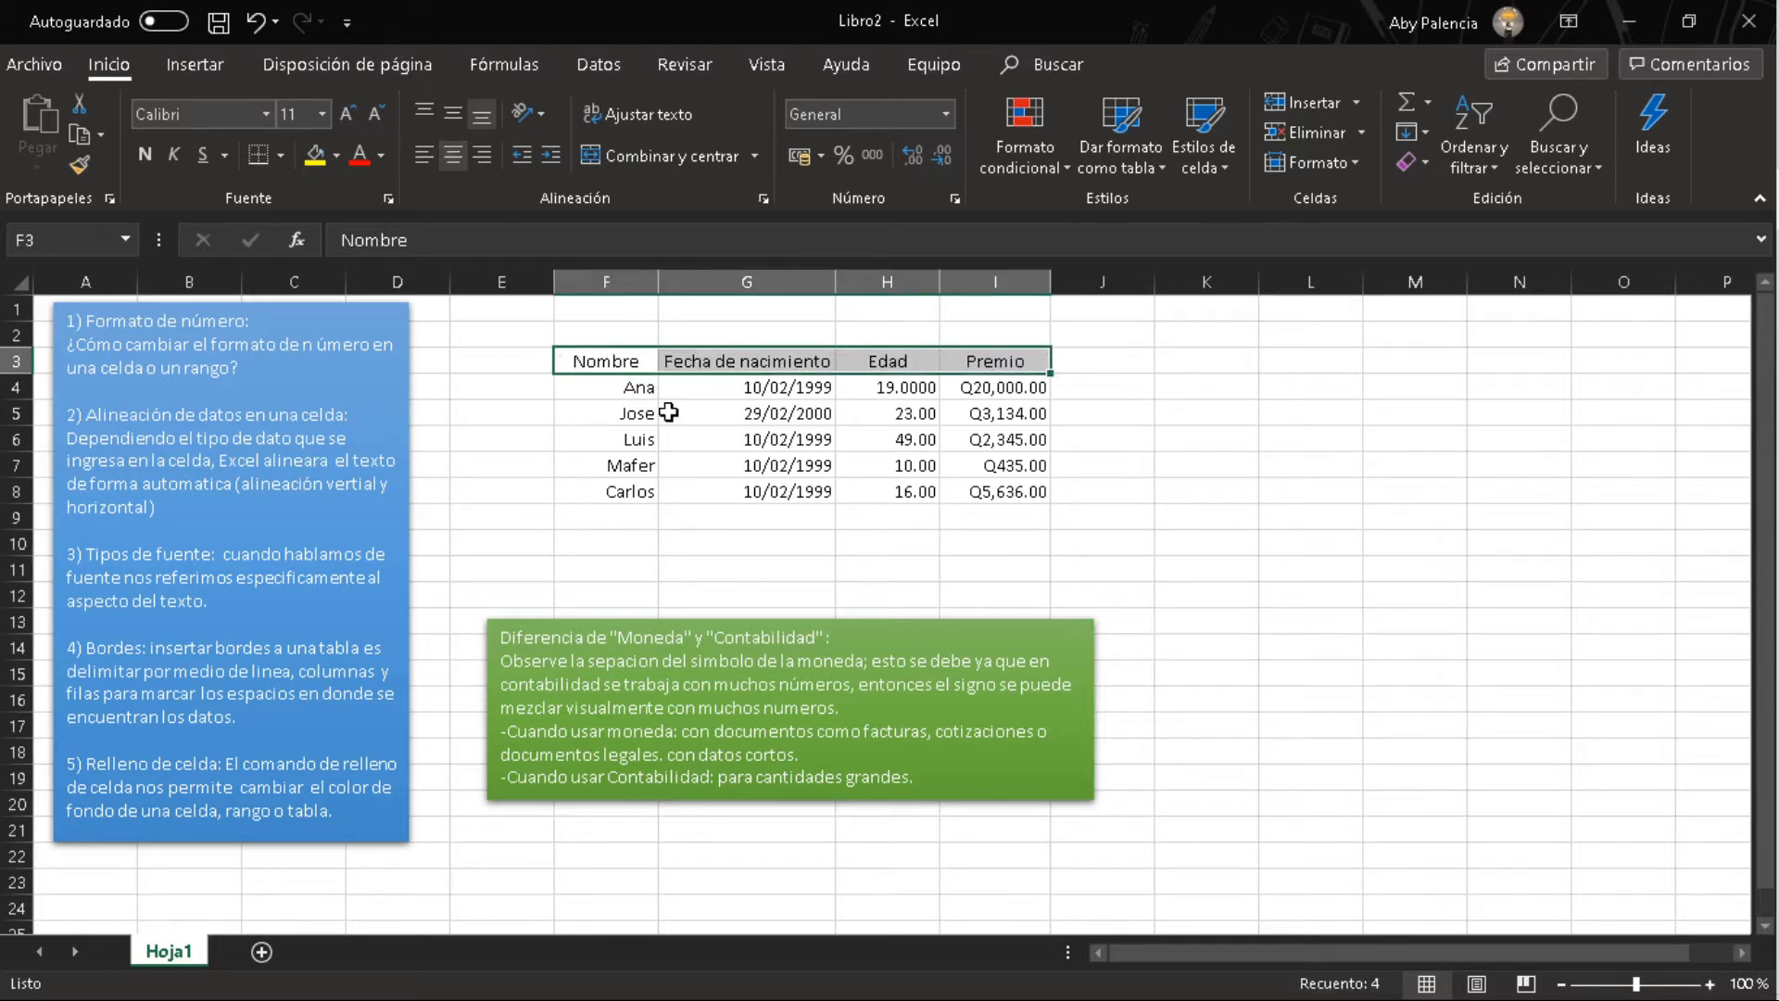
{"action": "left_click", "coordinate": [599, 527]}
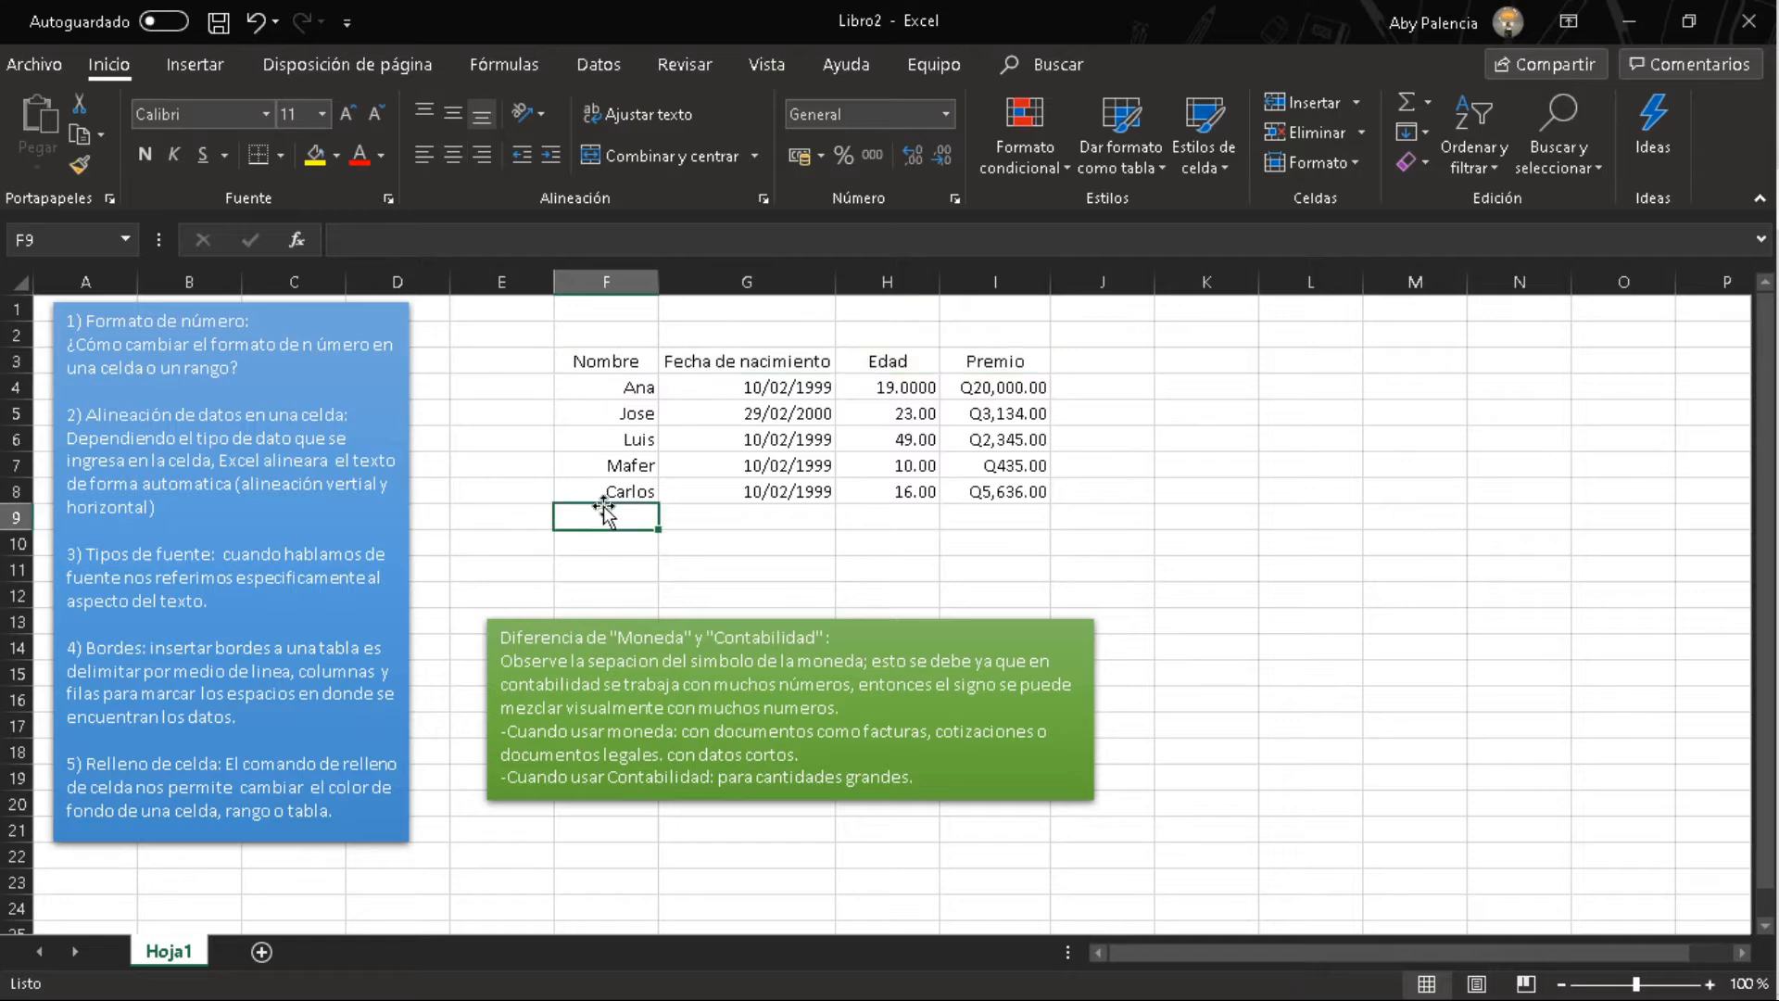
Increase the height of heading row 3 to about three times that of the other rows.
{"action": "left_click", "coordinate": [574, 363]}
{"action": "left_click_drag", "start_coordinate": [11, 375], "coordinate": [11, 432]}
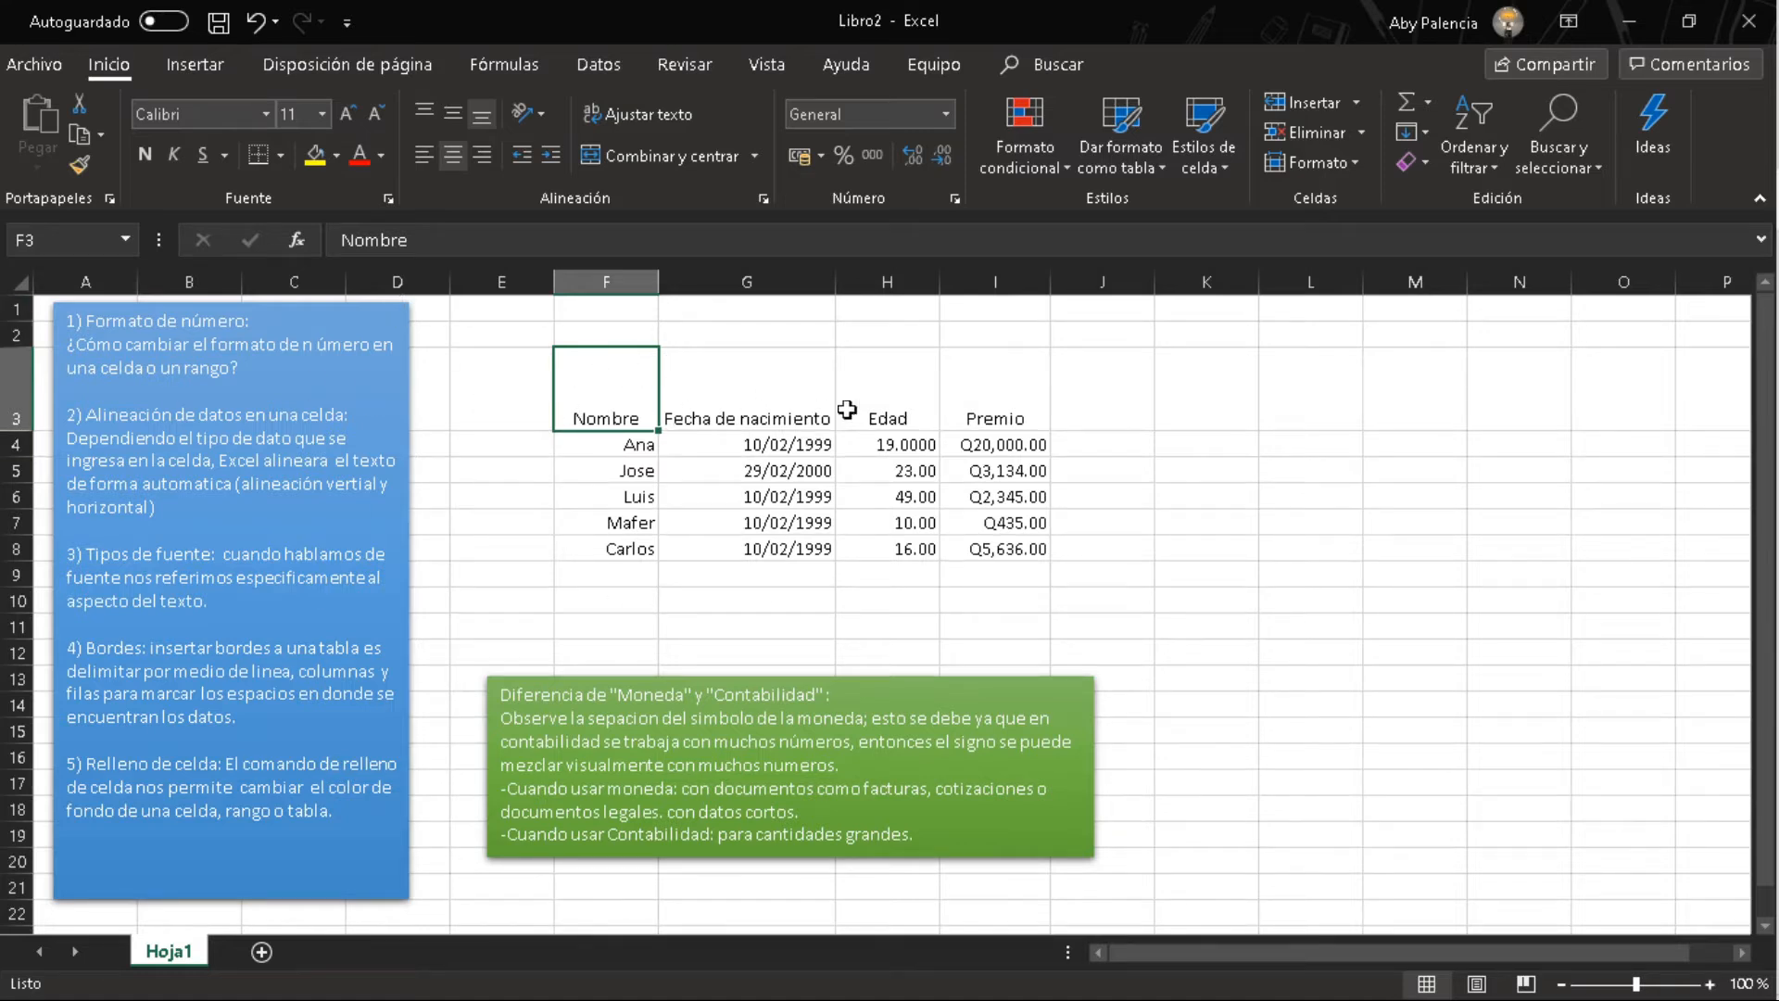
{"action": "left_click", "coordinate": [1176, 383]}
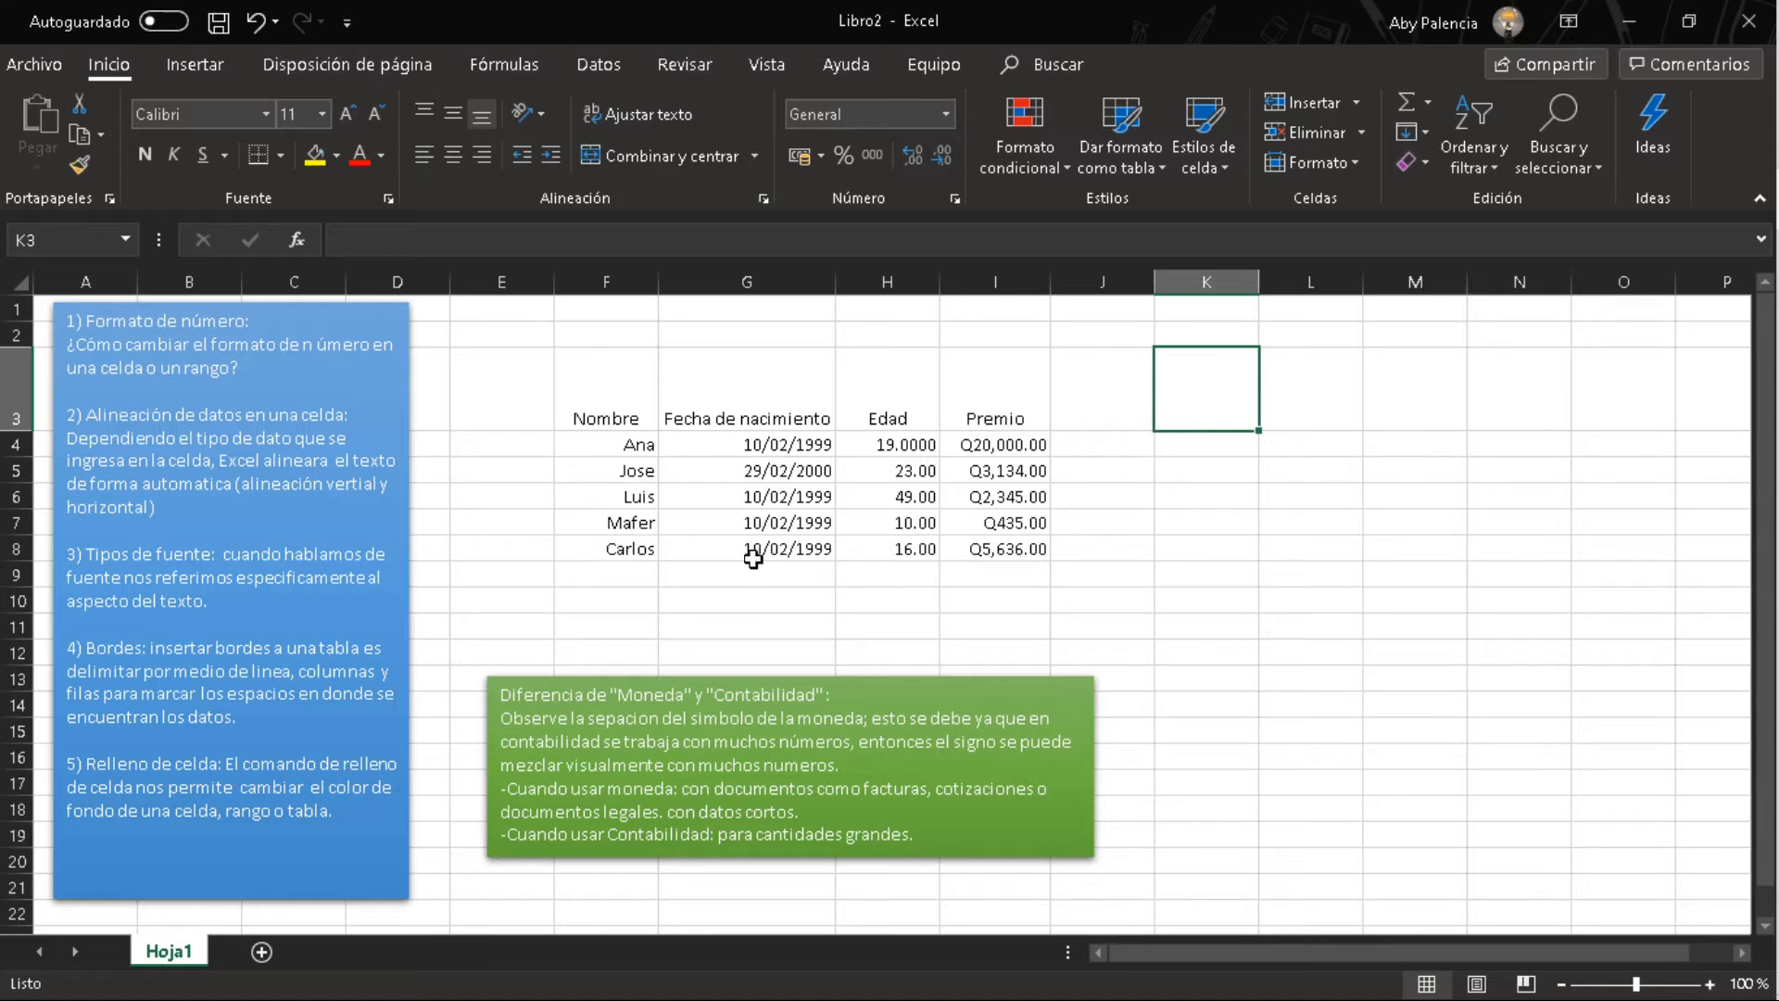
Align the Nombre heading to the top of its cell and the Fecha de nacimiento heading to the vertical middle.
{"action": "left_click", "coordinate": [606, 388]}
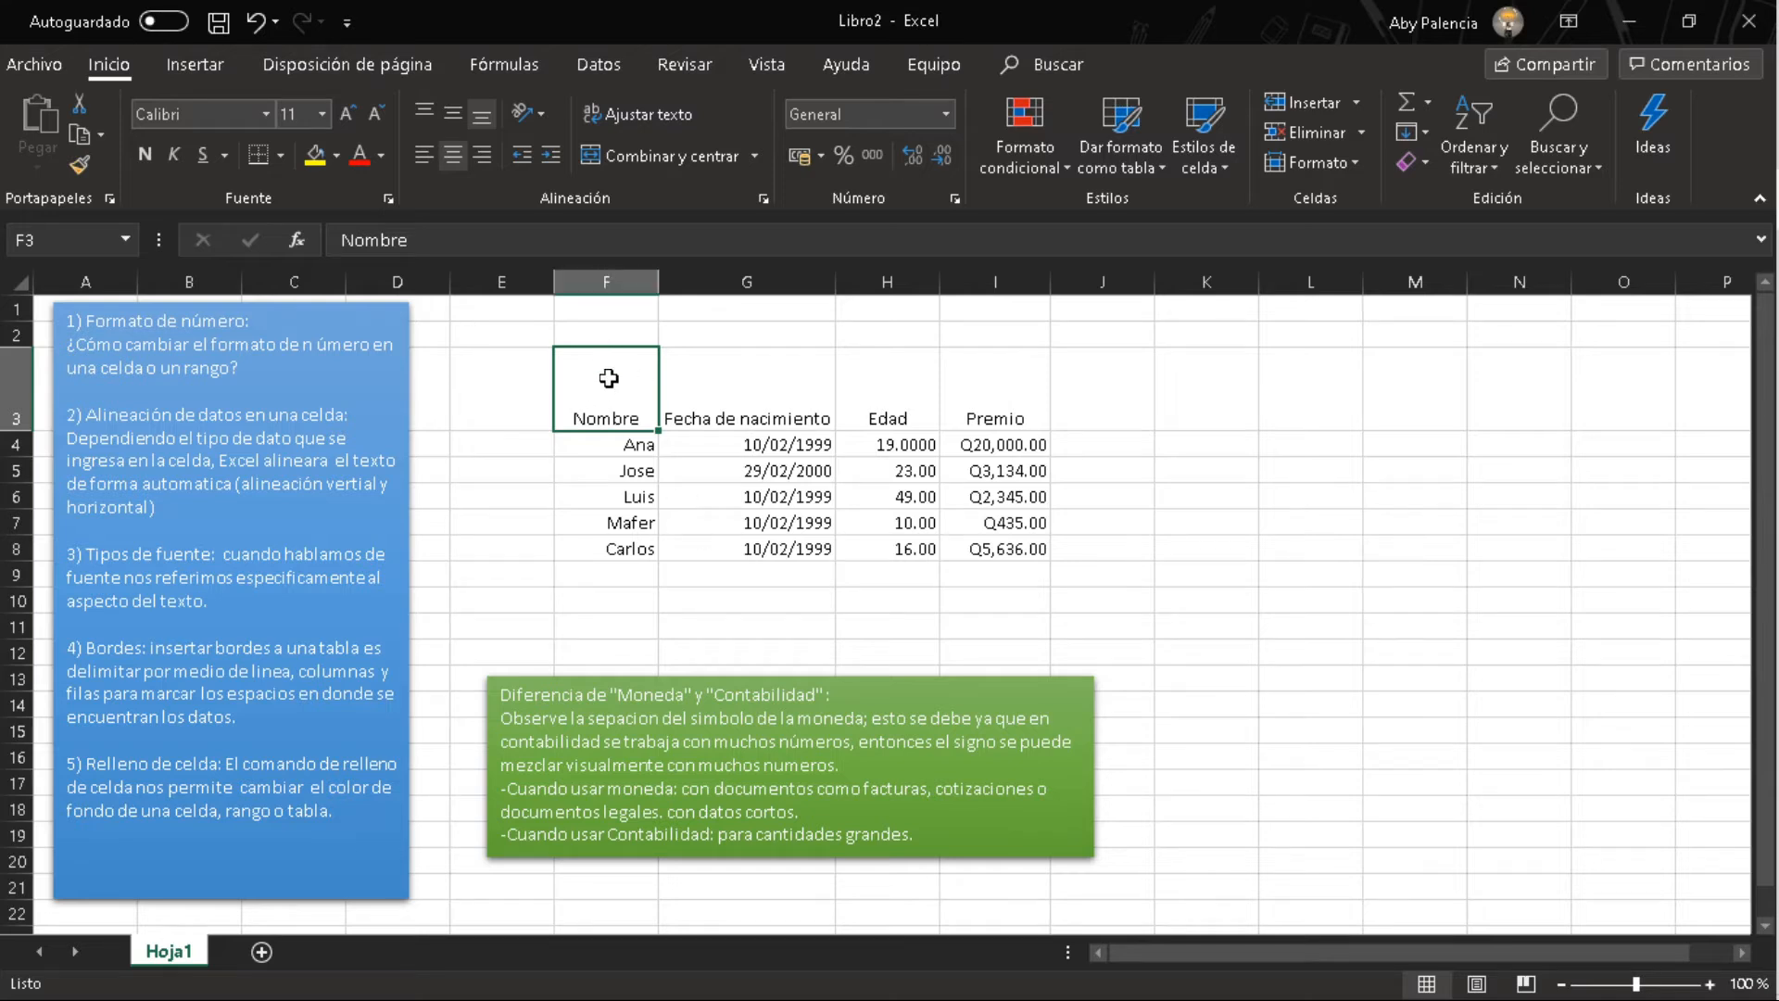
{"action": "left_click", "coordinate": [424, 114]}
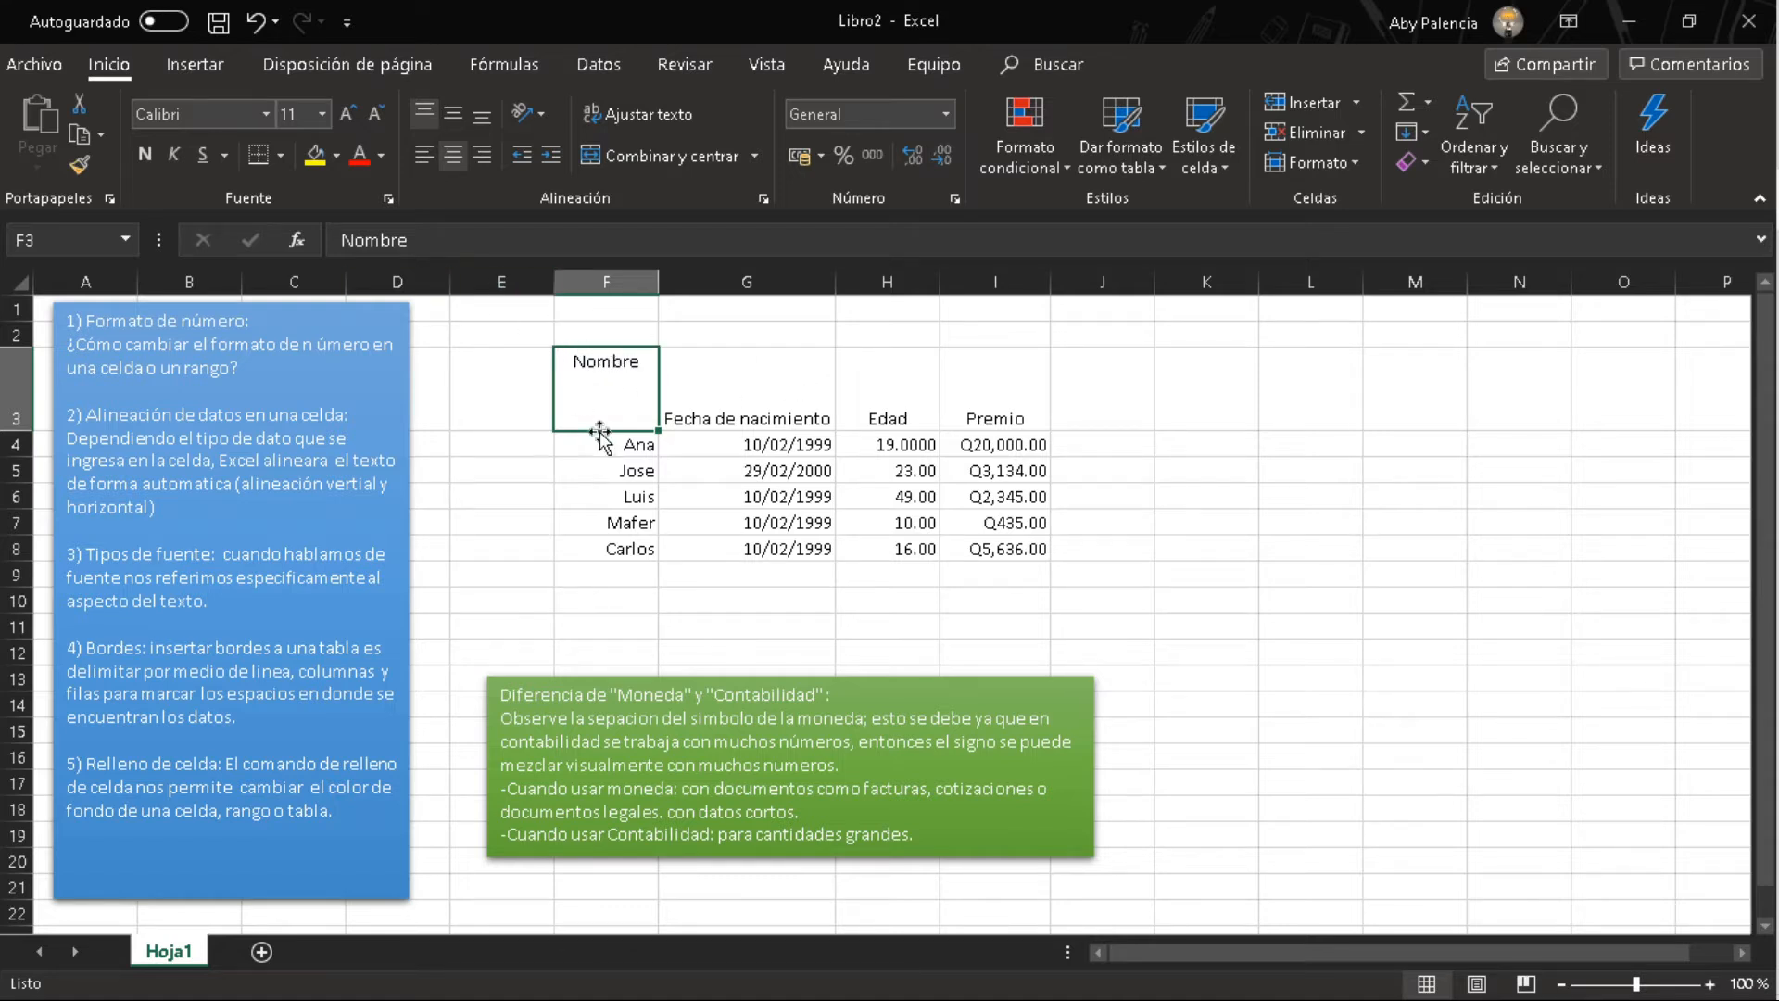
{"action": "left_click", "coordinate": [720, 412]}
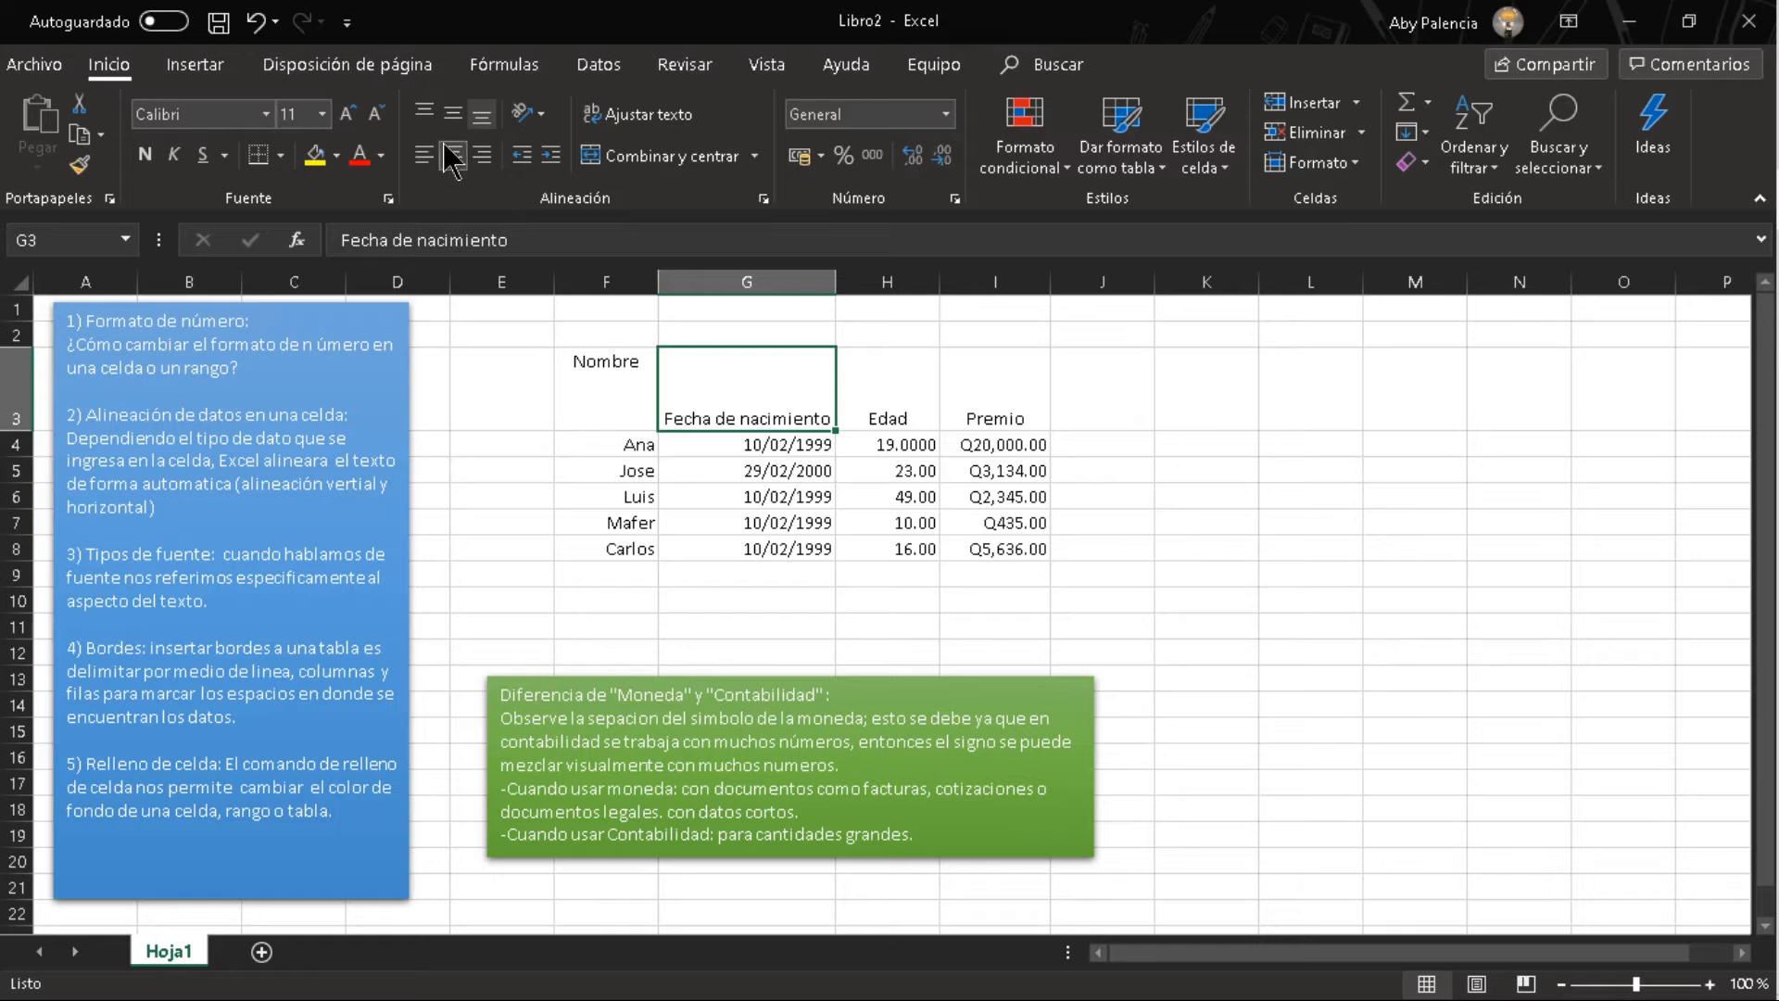
{"action": "left_click", "coordinate": [452, 115]}
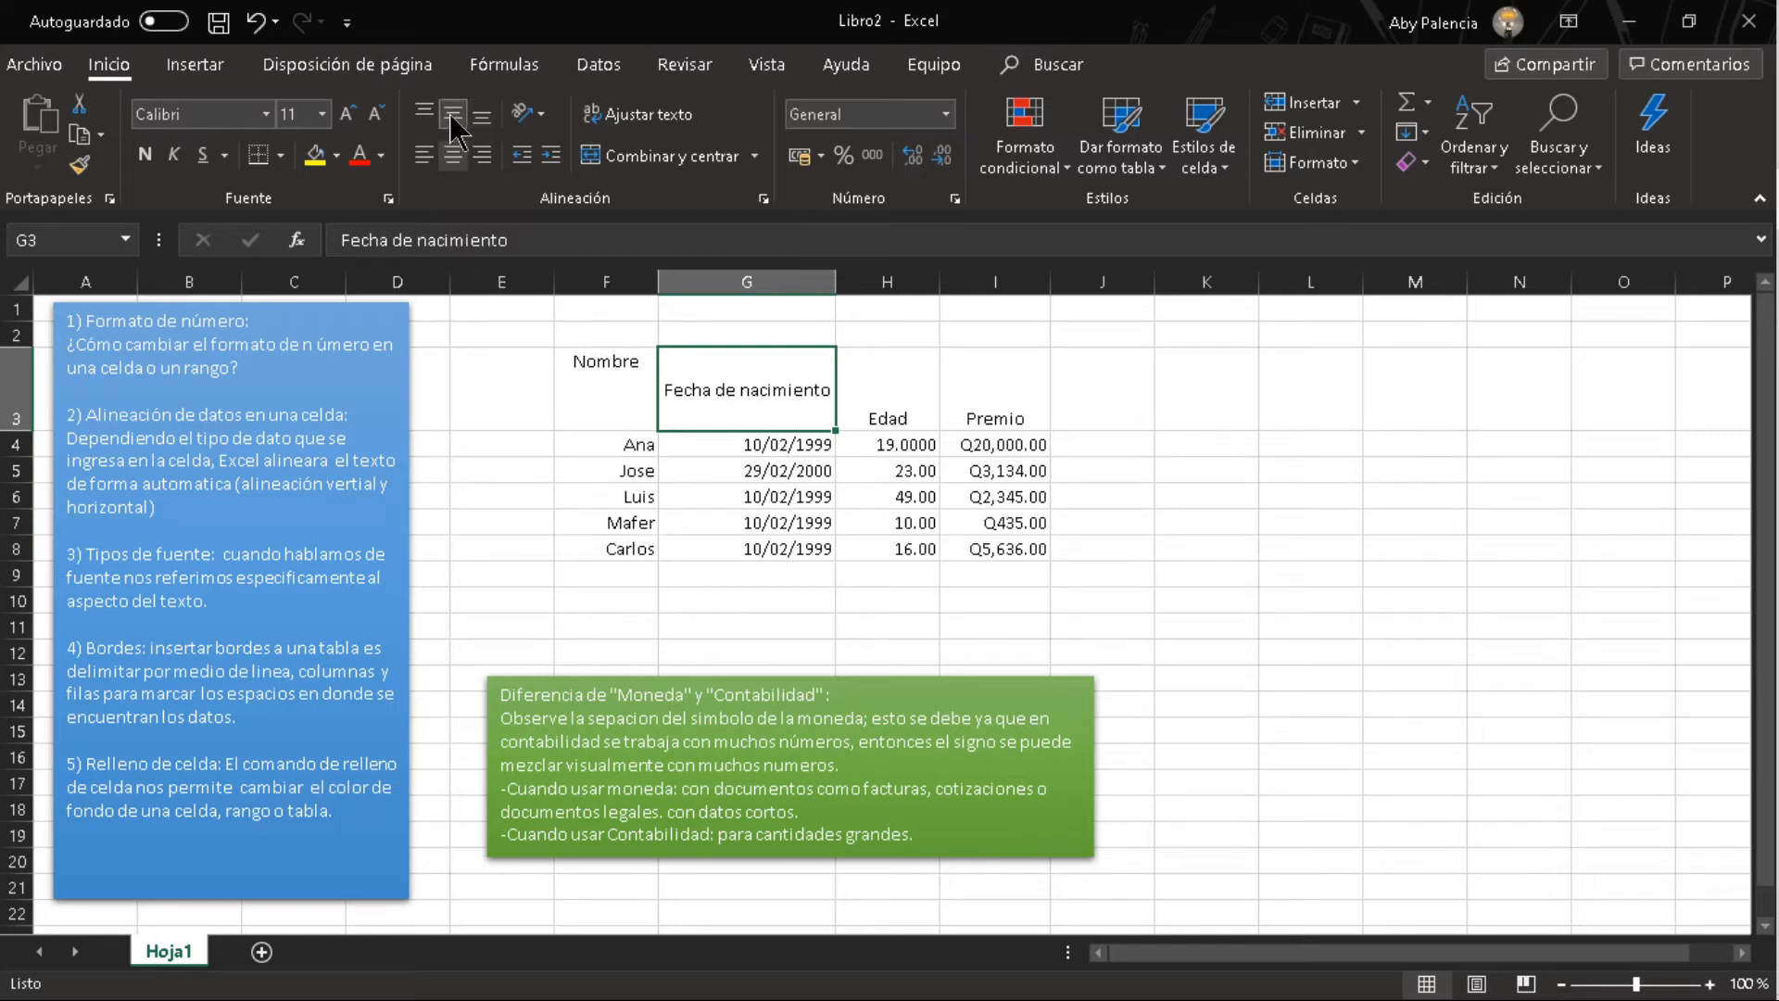
{"action": "left_click", "coordinate": [864, 409]}
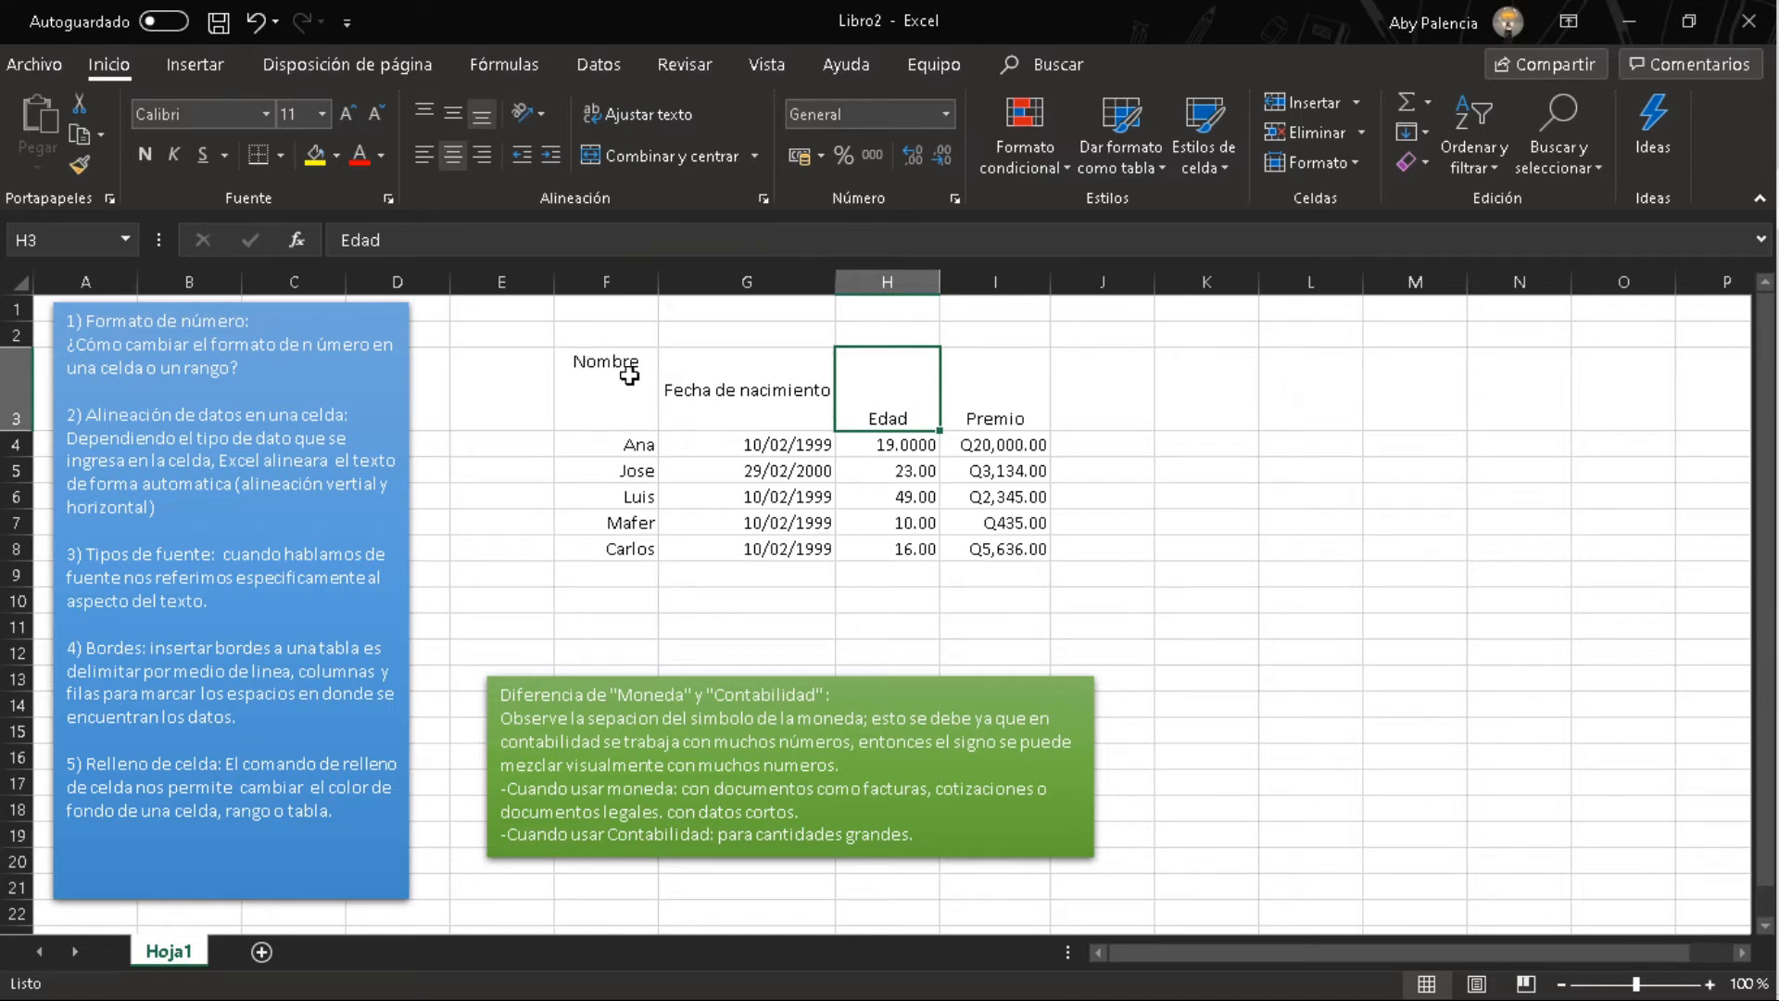
Align the headings in F3:I3 to the vertical middle of their cells.
{"action": "left_click_drag", "start_coordinate": [591, 387], "coordinate": [945, 411]}
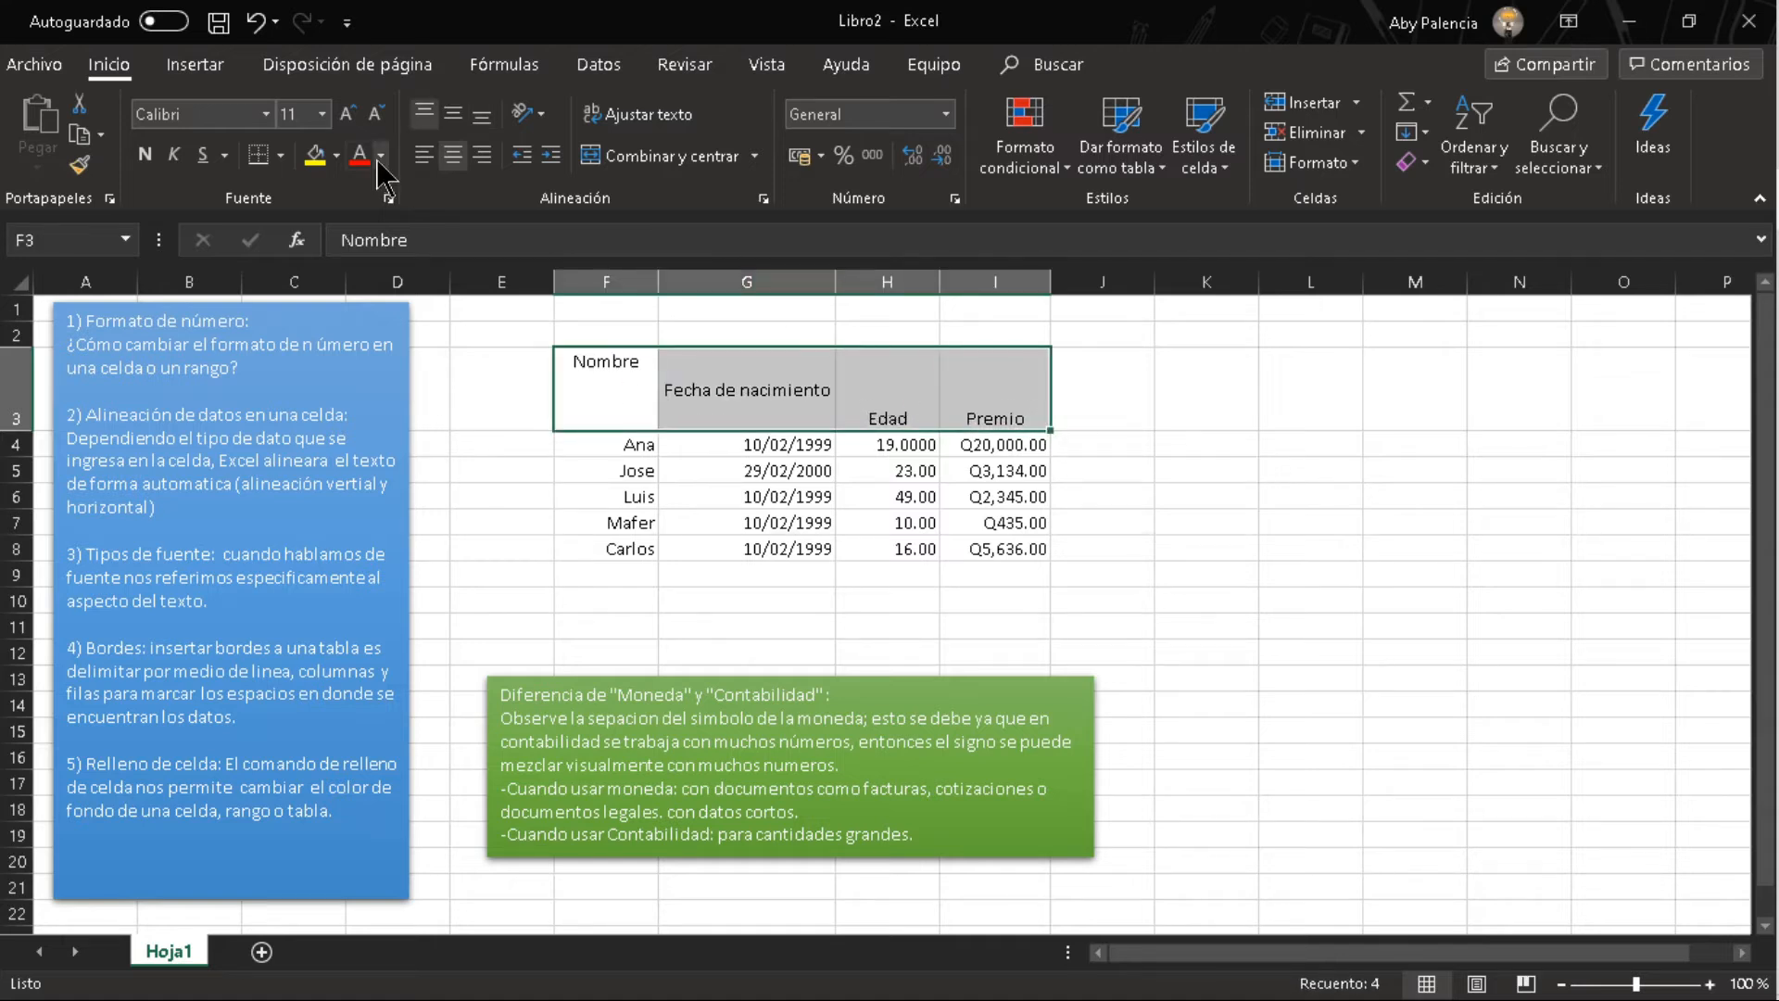
{"action": "left_click", "coordinate": [460, 118]}
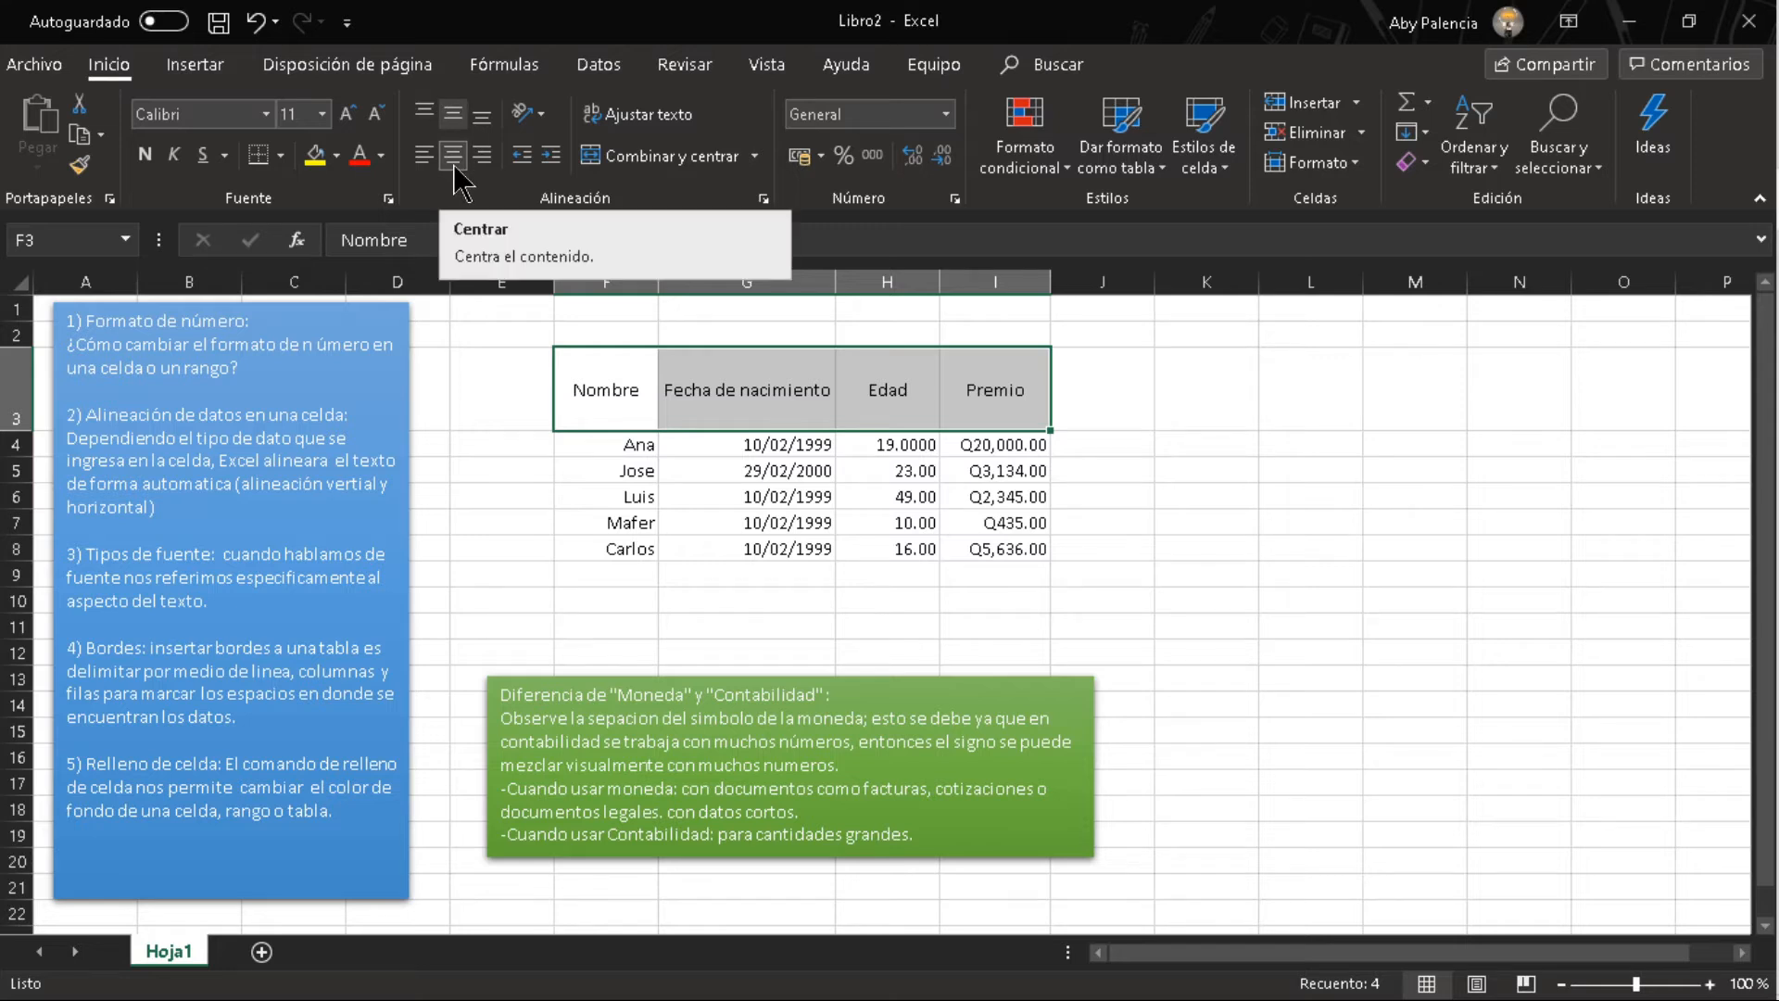
{"action": "left_click", "coordinate": [1160, 491]}
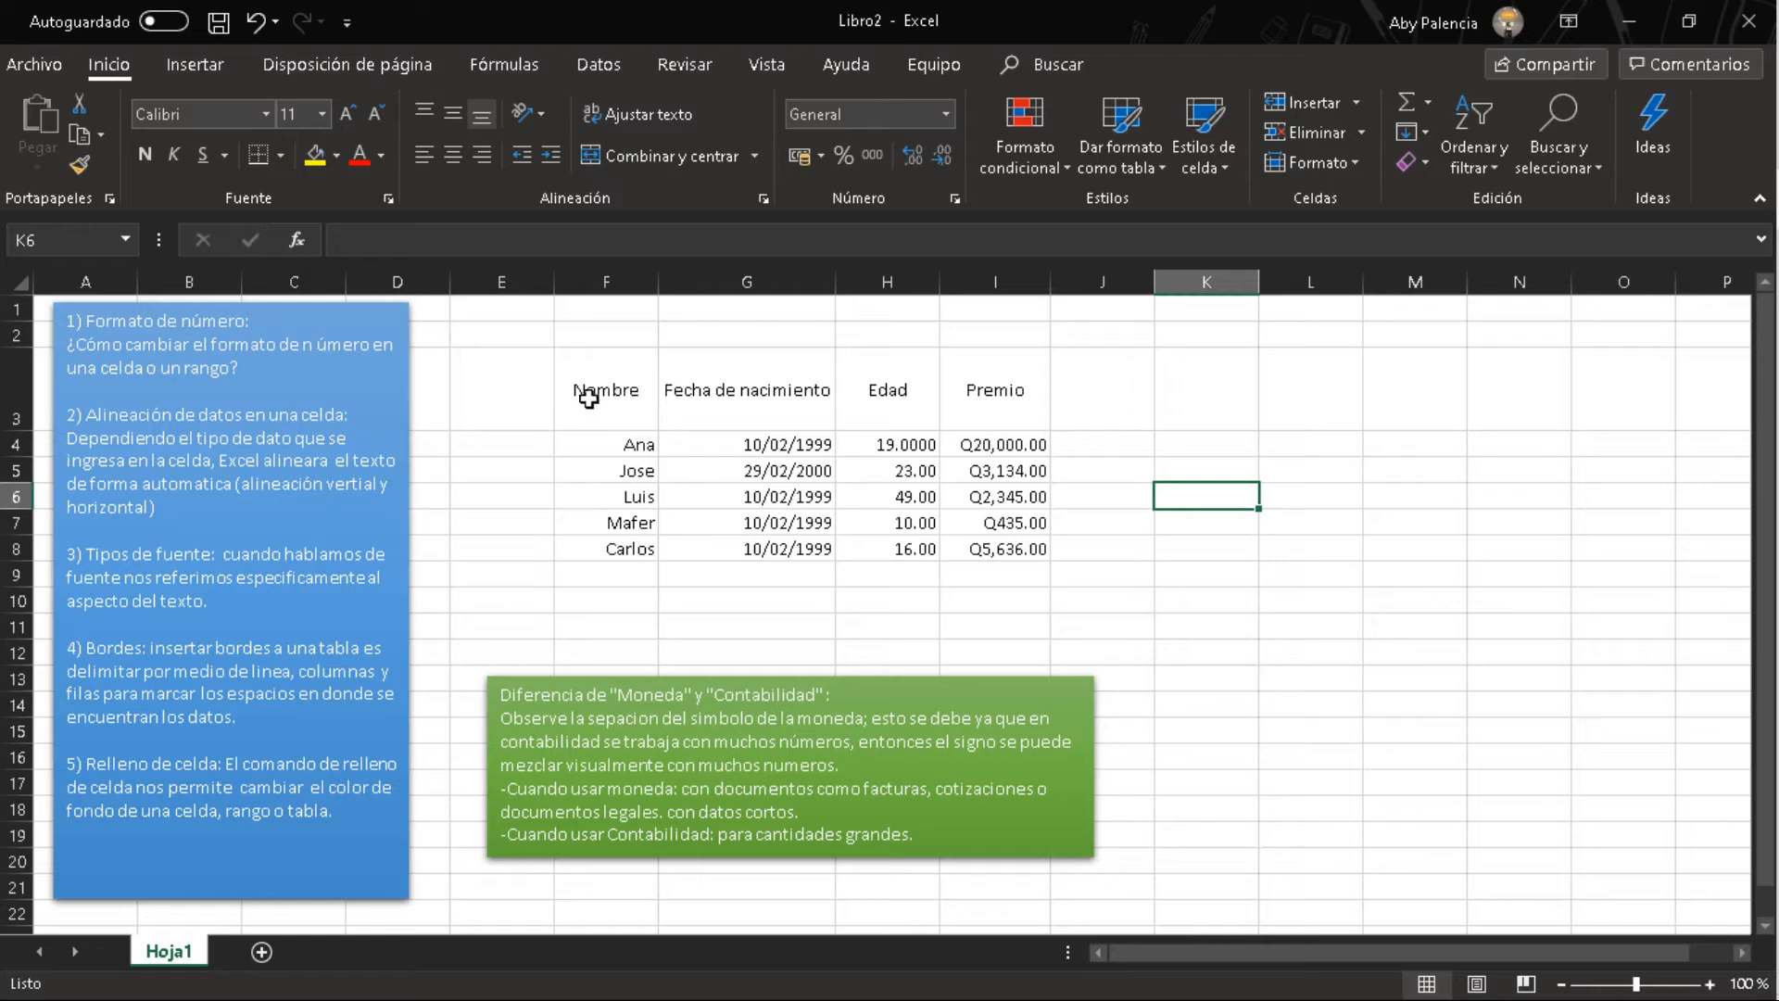
Set the font of the headings in F3:I3 to Abyfont, size 20.
{"action": "left_click_drag", "start_coordinate": [576, 378], "coordinate": [985, 380]}
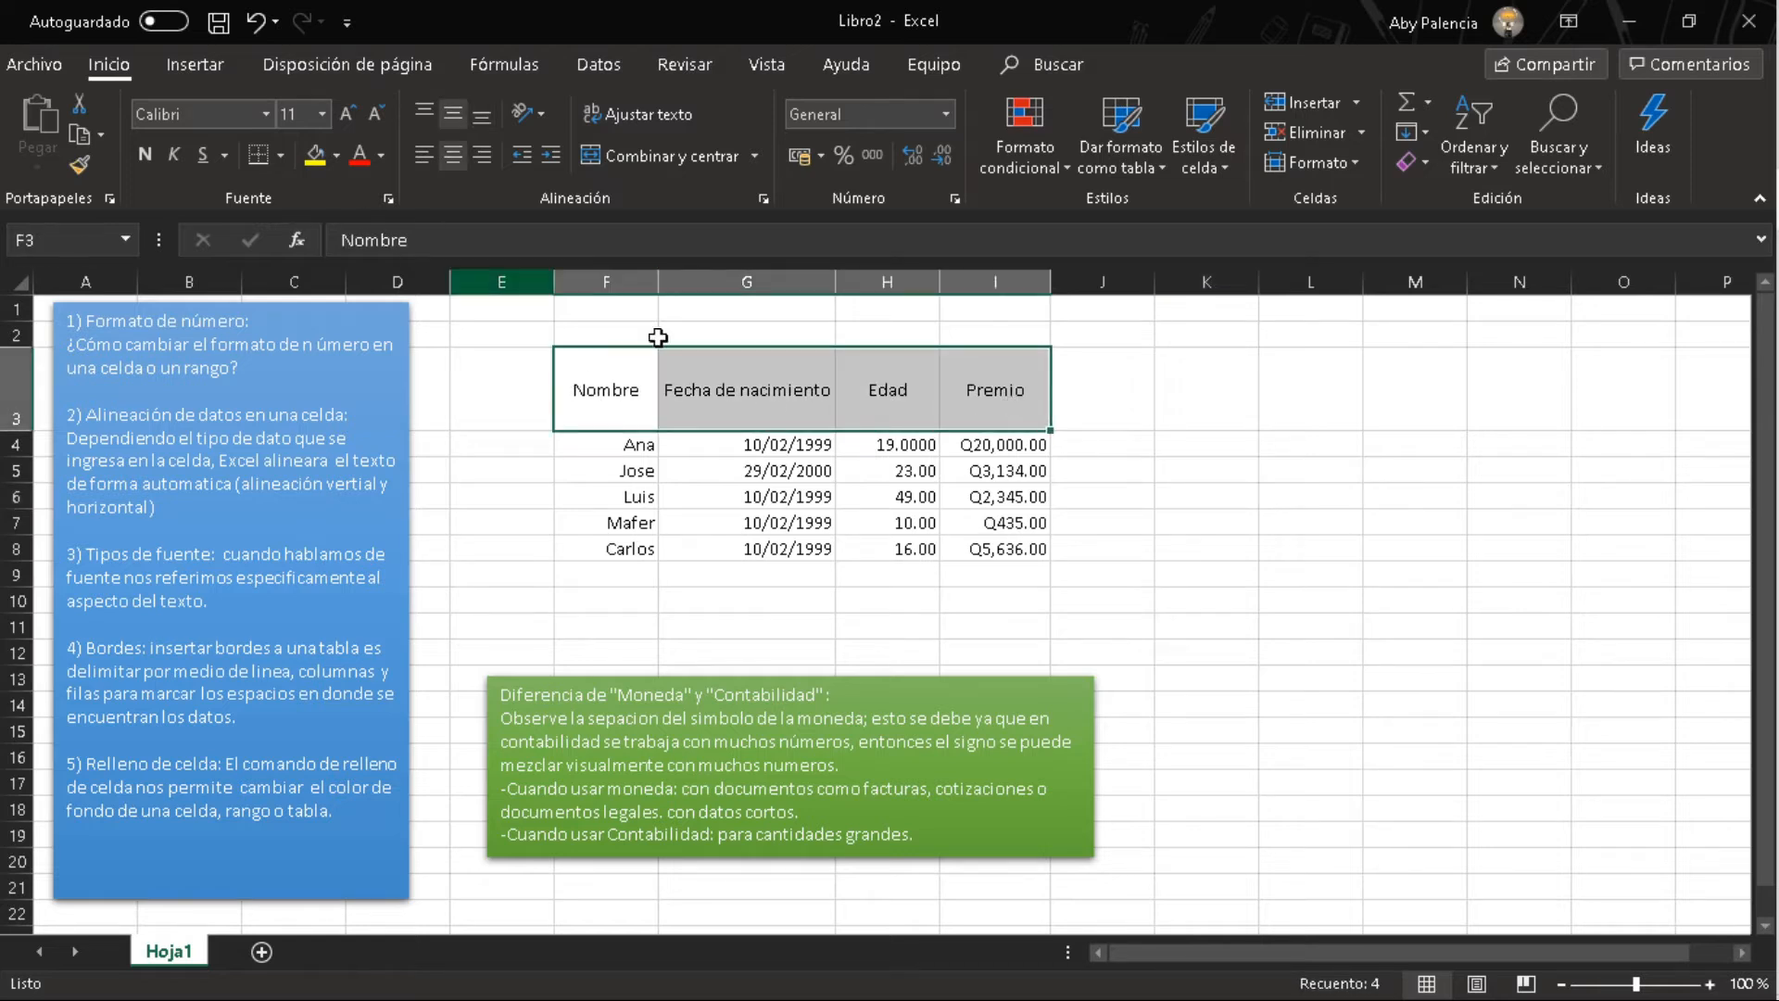
{"action": "mouse_move", "coordinate": [1071, 394]}
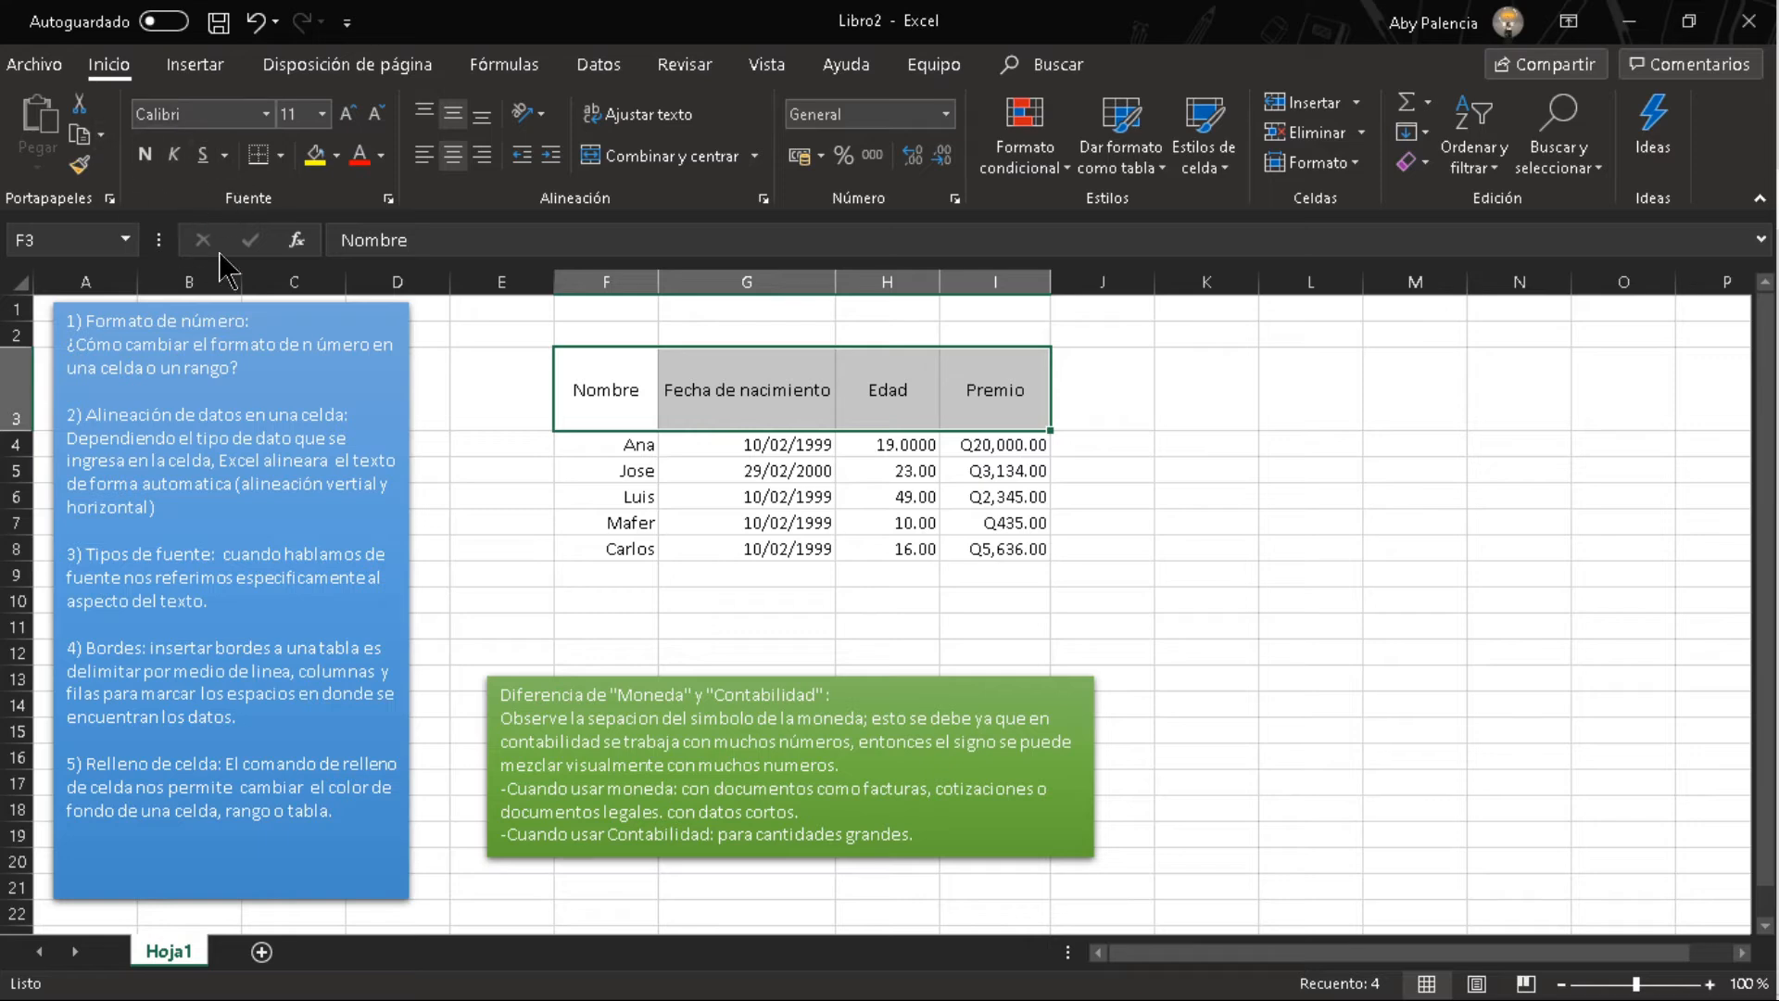
{"action": "left_click", "coordinate": [266, 113]}
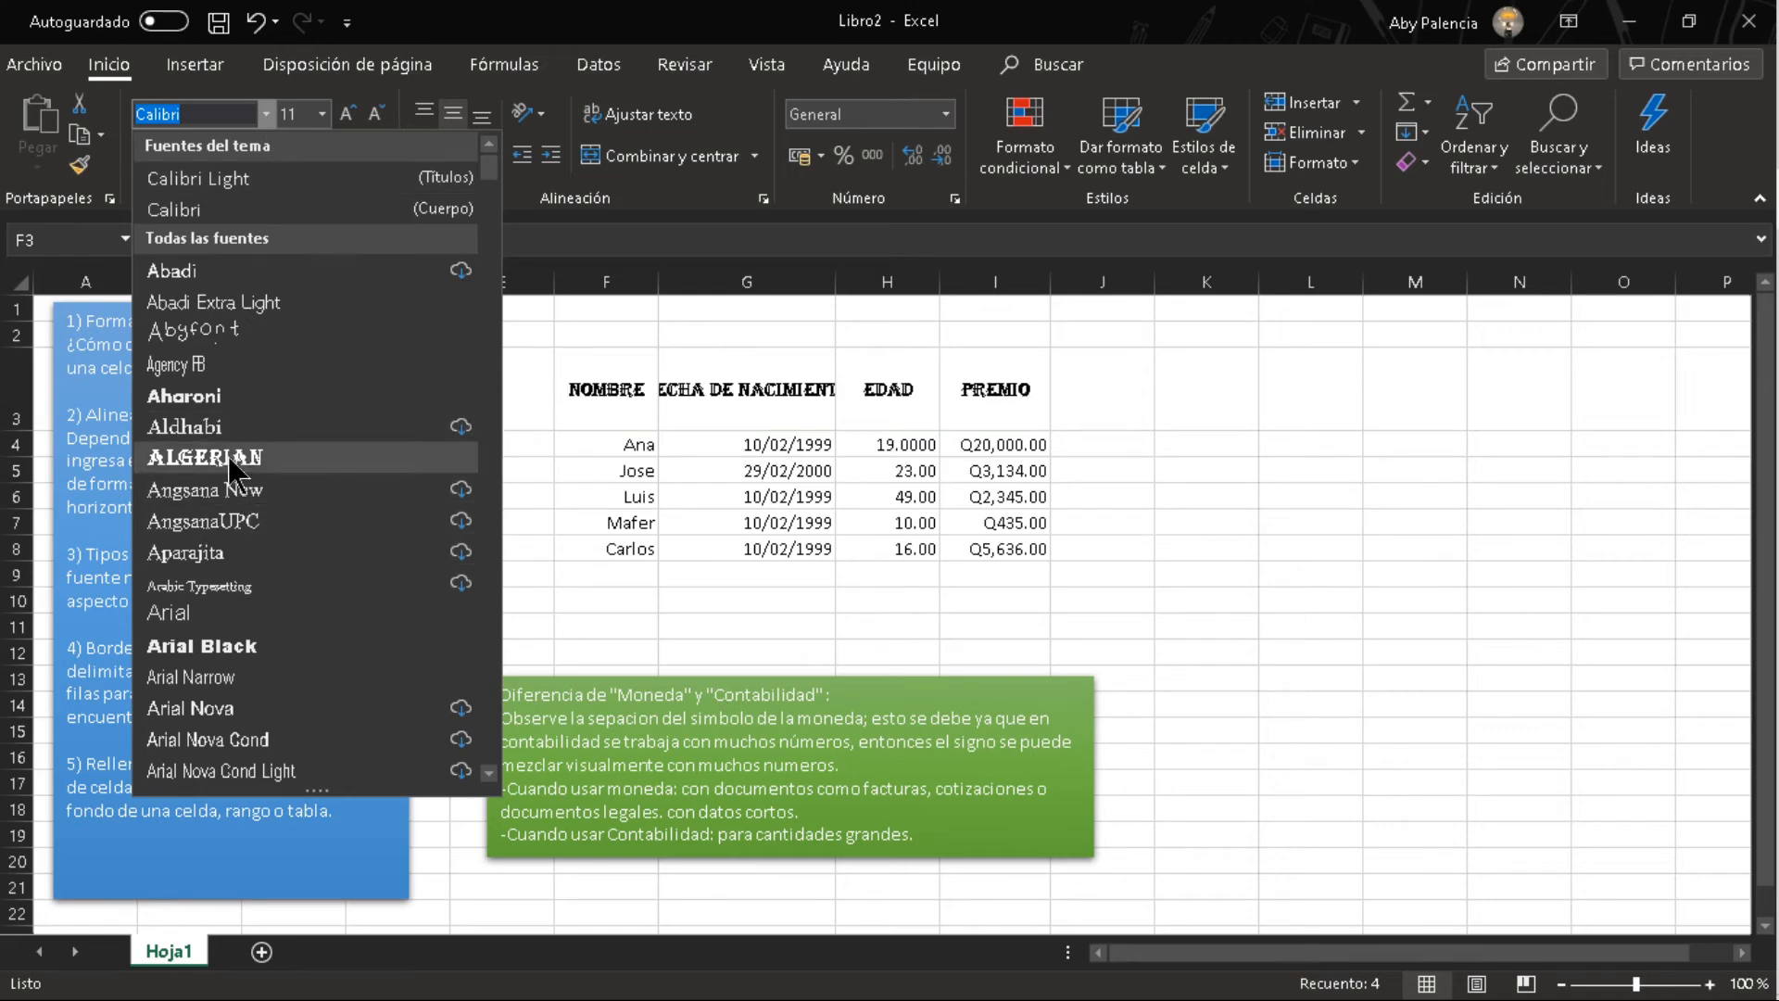
{"action": "left_click", "coordinate": [226, 334]}
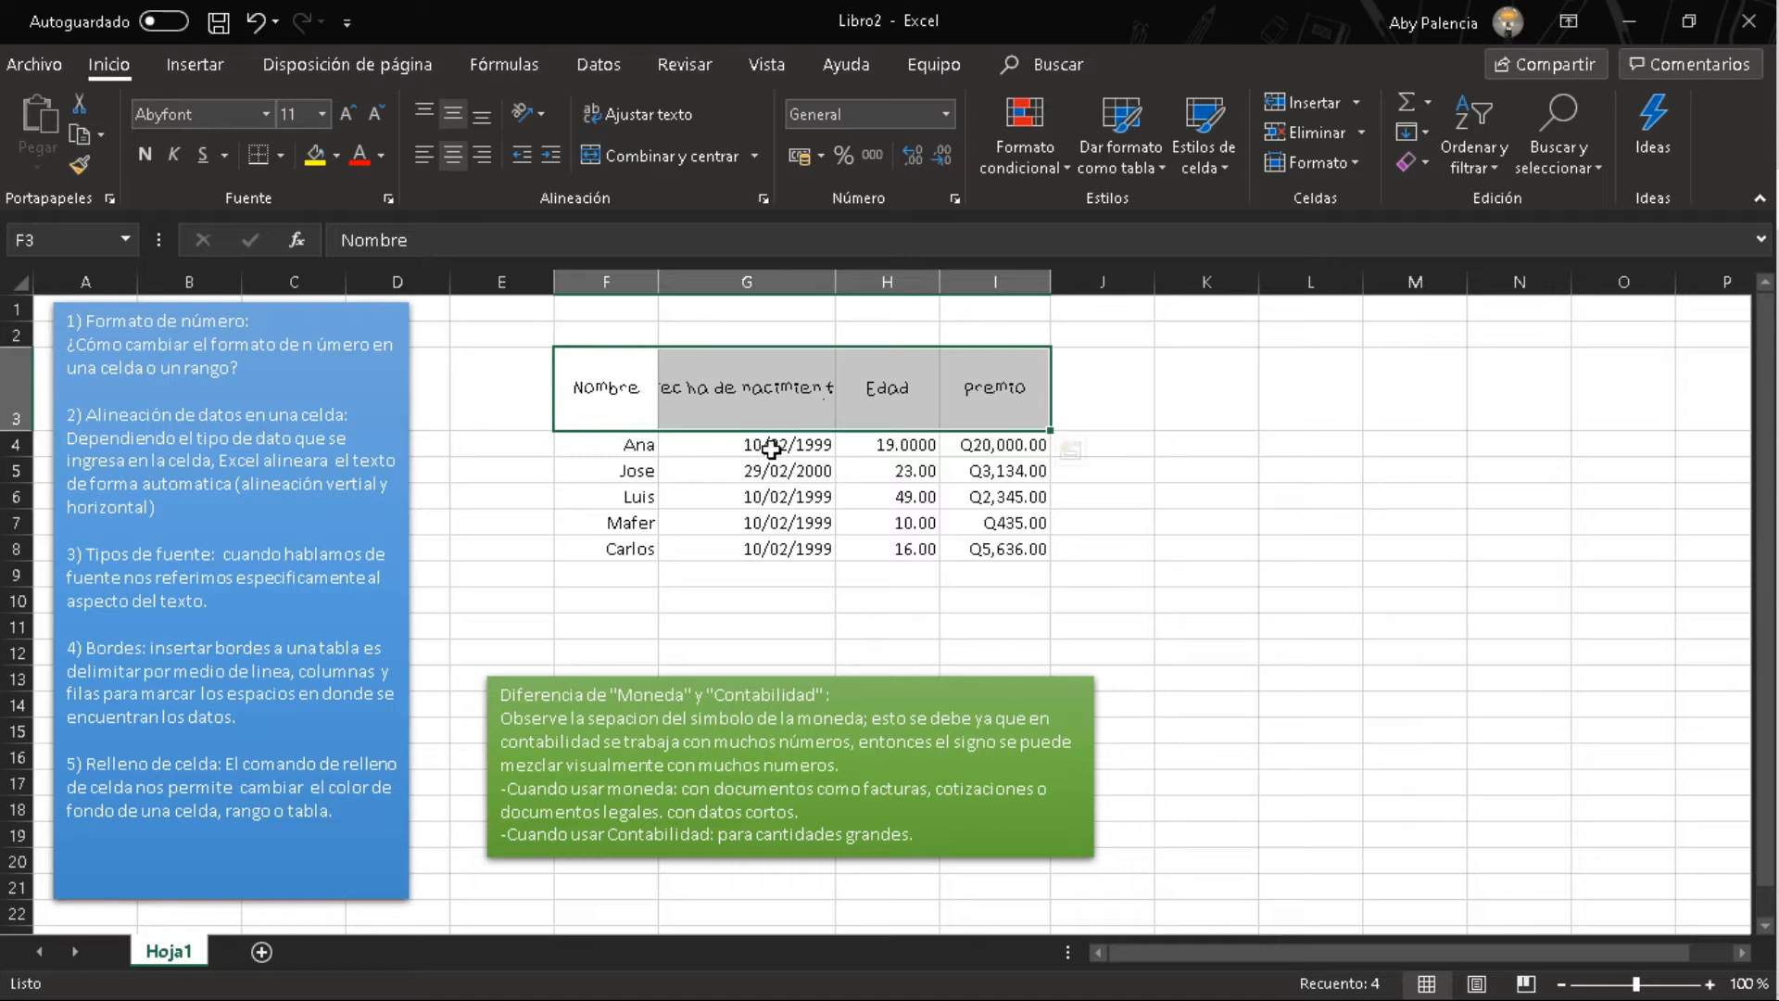
{"action": "left_click", "coordinate": [323, 114]}
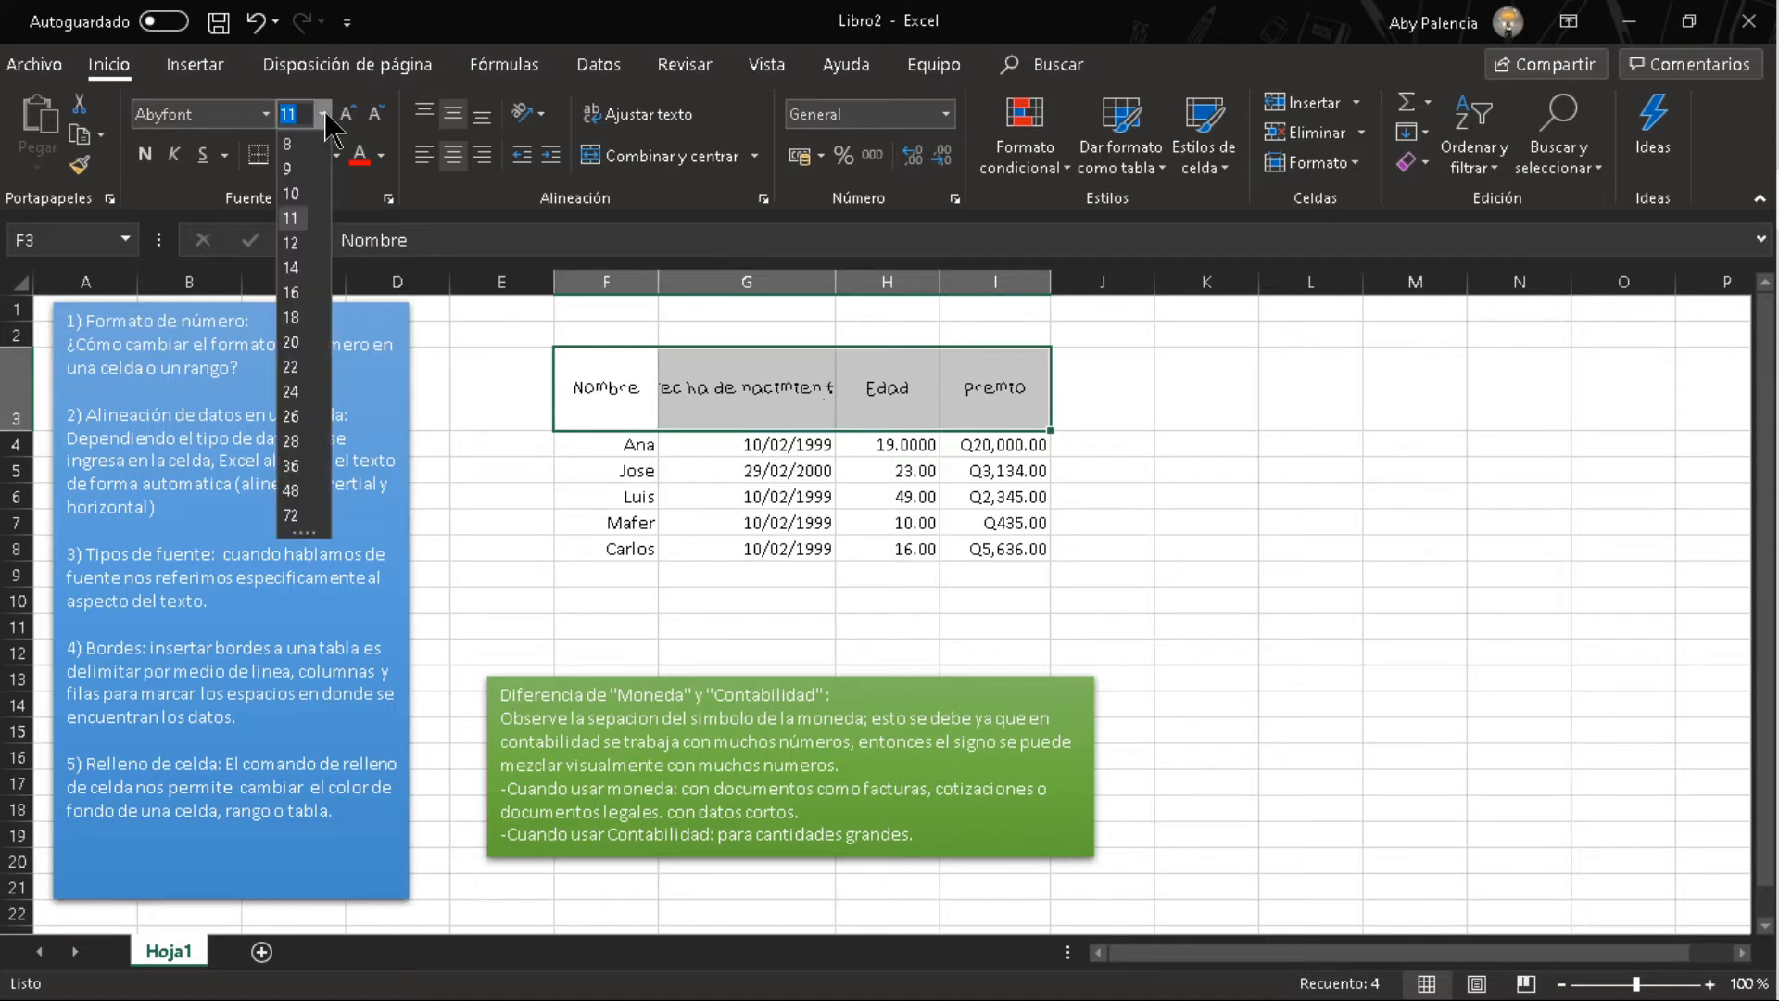
{"action": "left_click", "coordinate": [302, 342]}
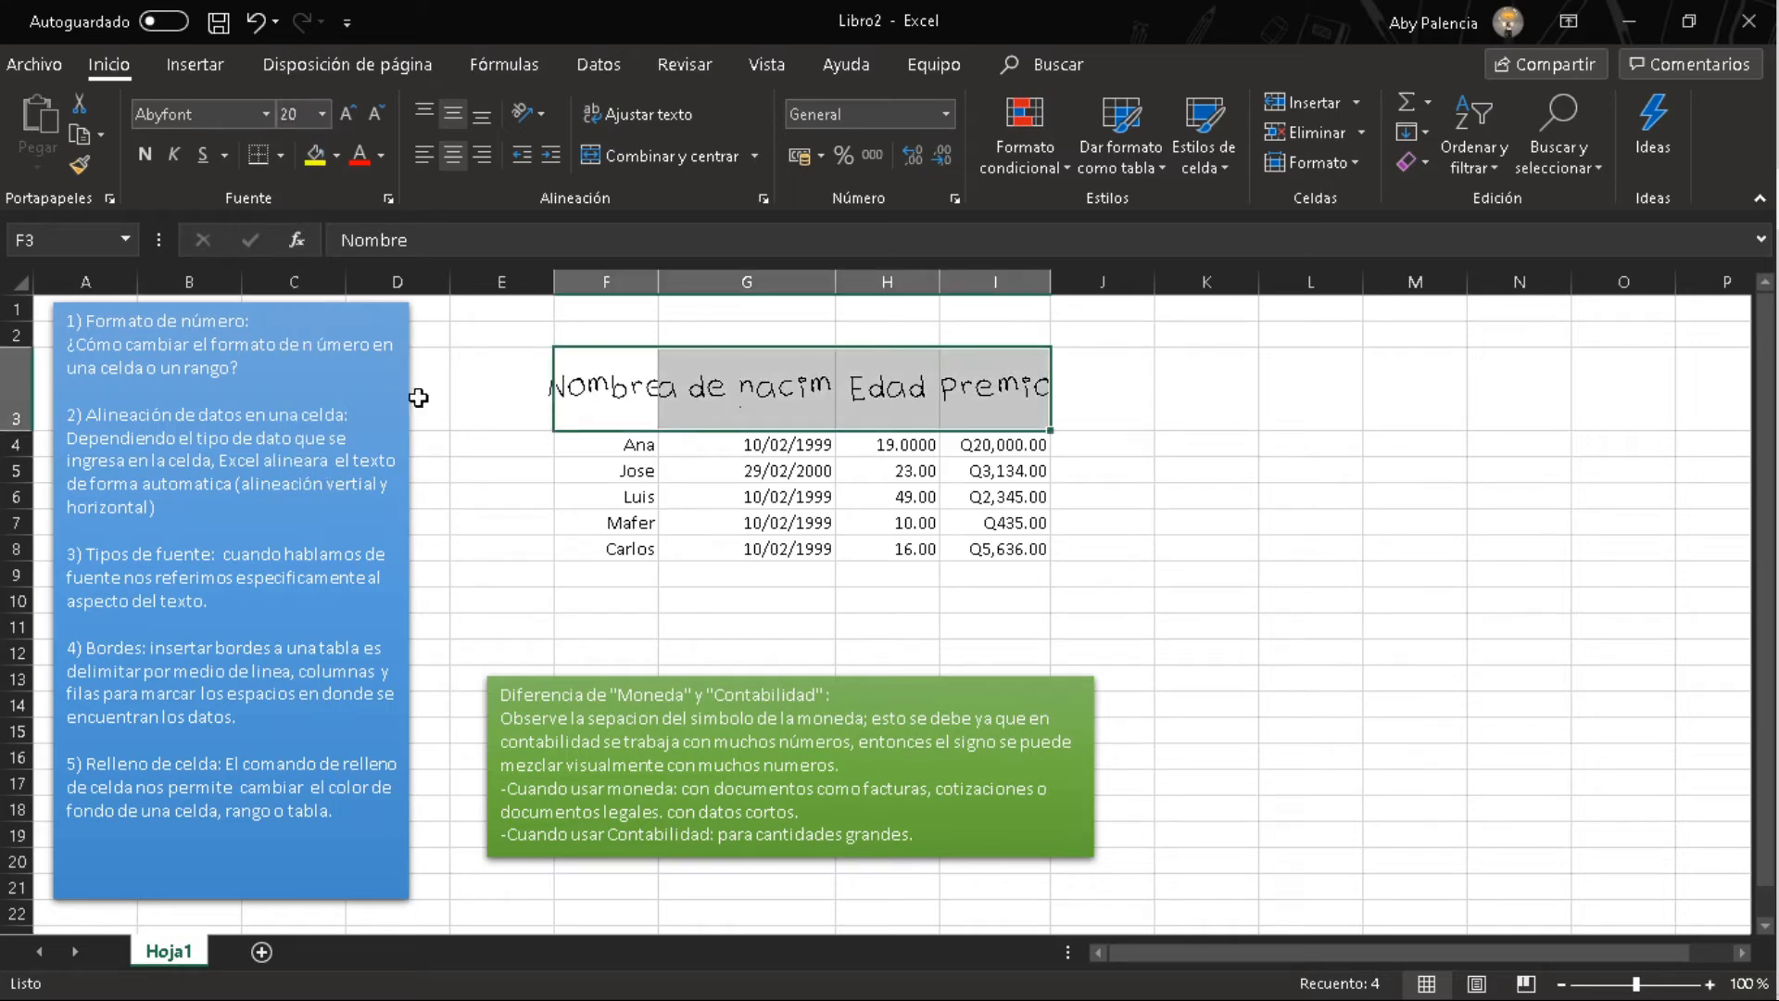
Make the headings in F3:I3 bold, trying italic and underline on them and removing both again.
{"action": "left_click", "coordinate": [174, 155]}
{"action": "left_click", "coordinate": [203, 154]}
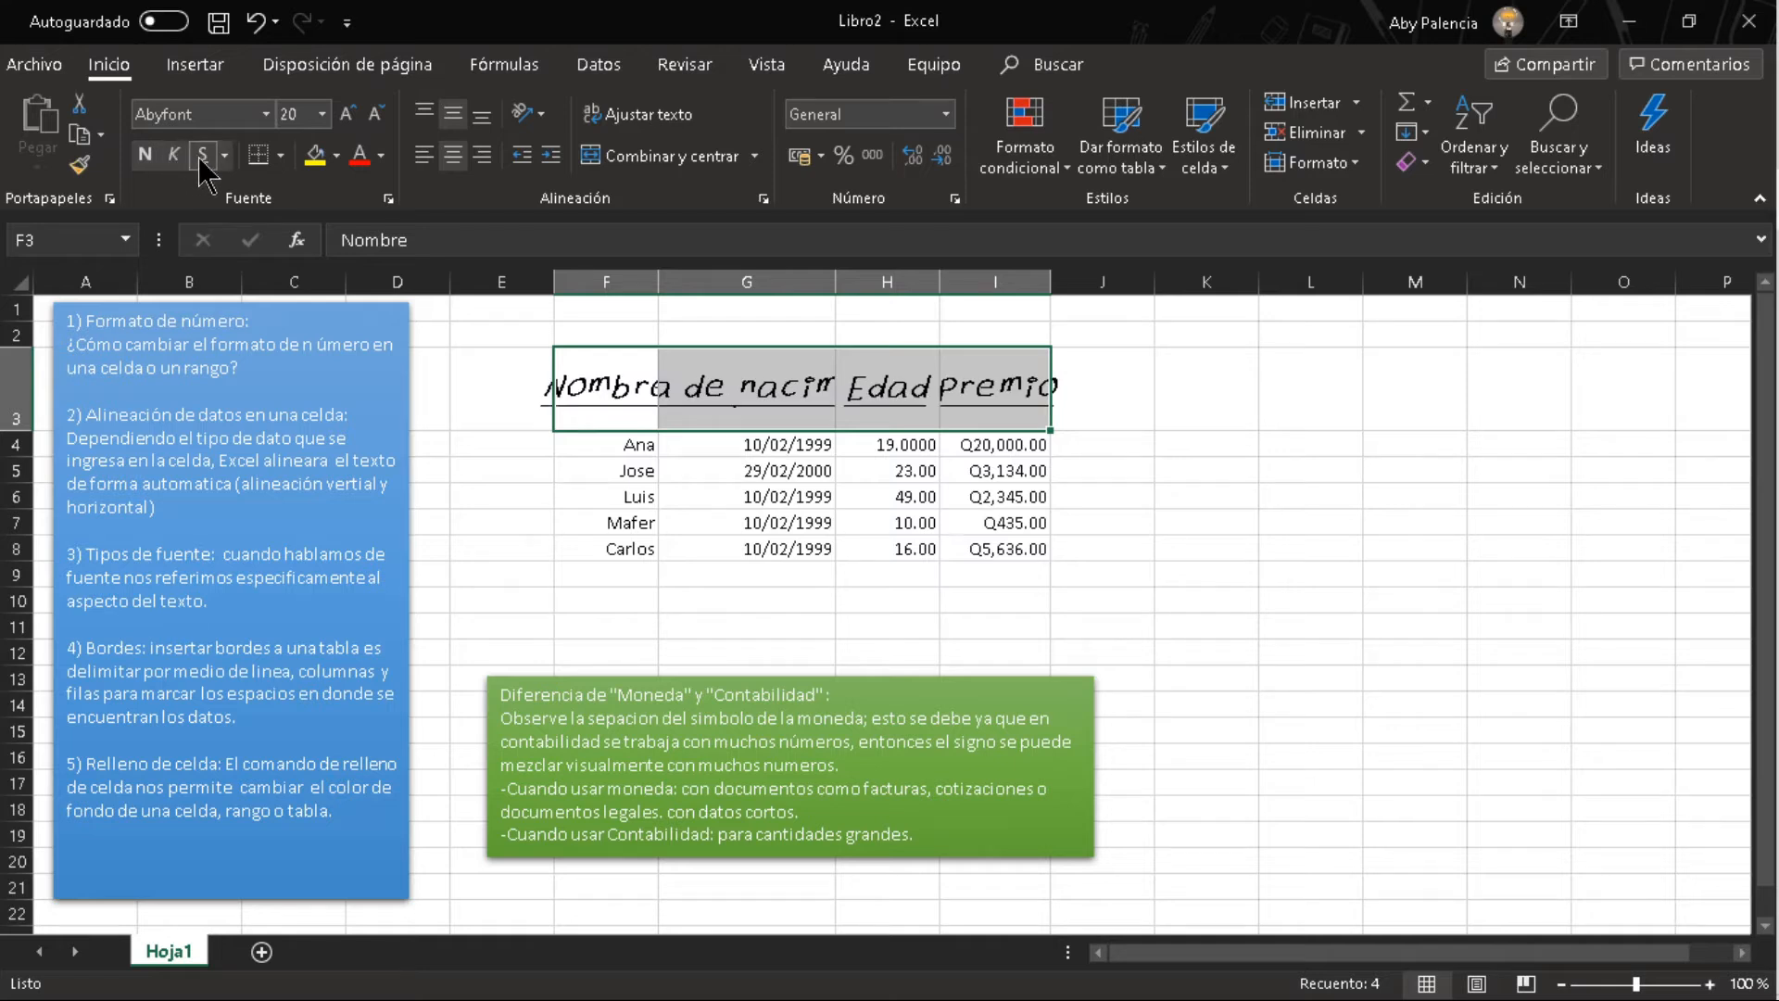
{"action": "left_click", "coordinate": [174, 155]}
{"action": "left_click", "coordinate": [203, 155]}
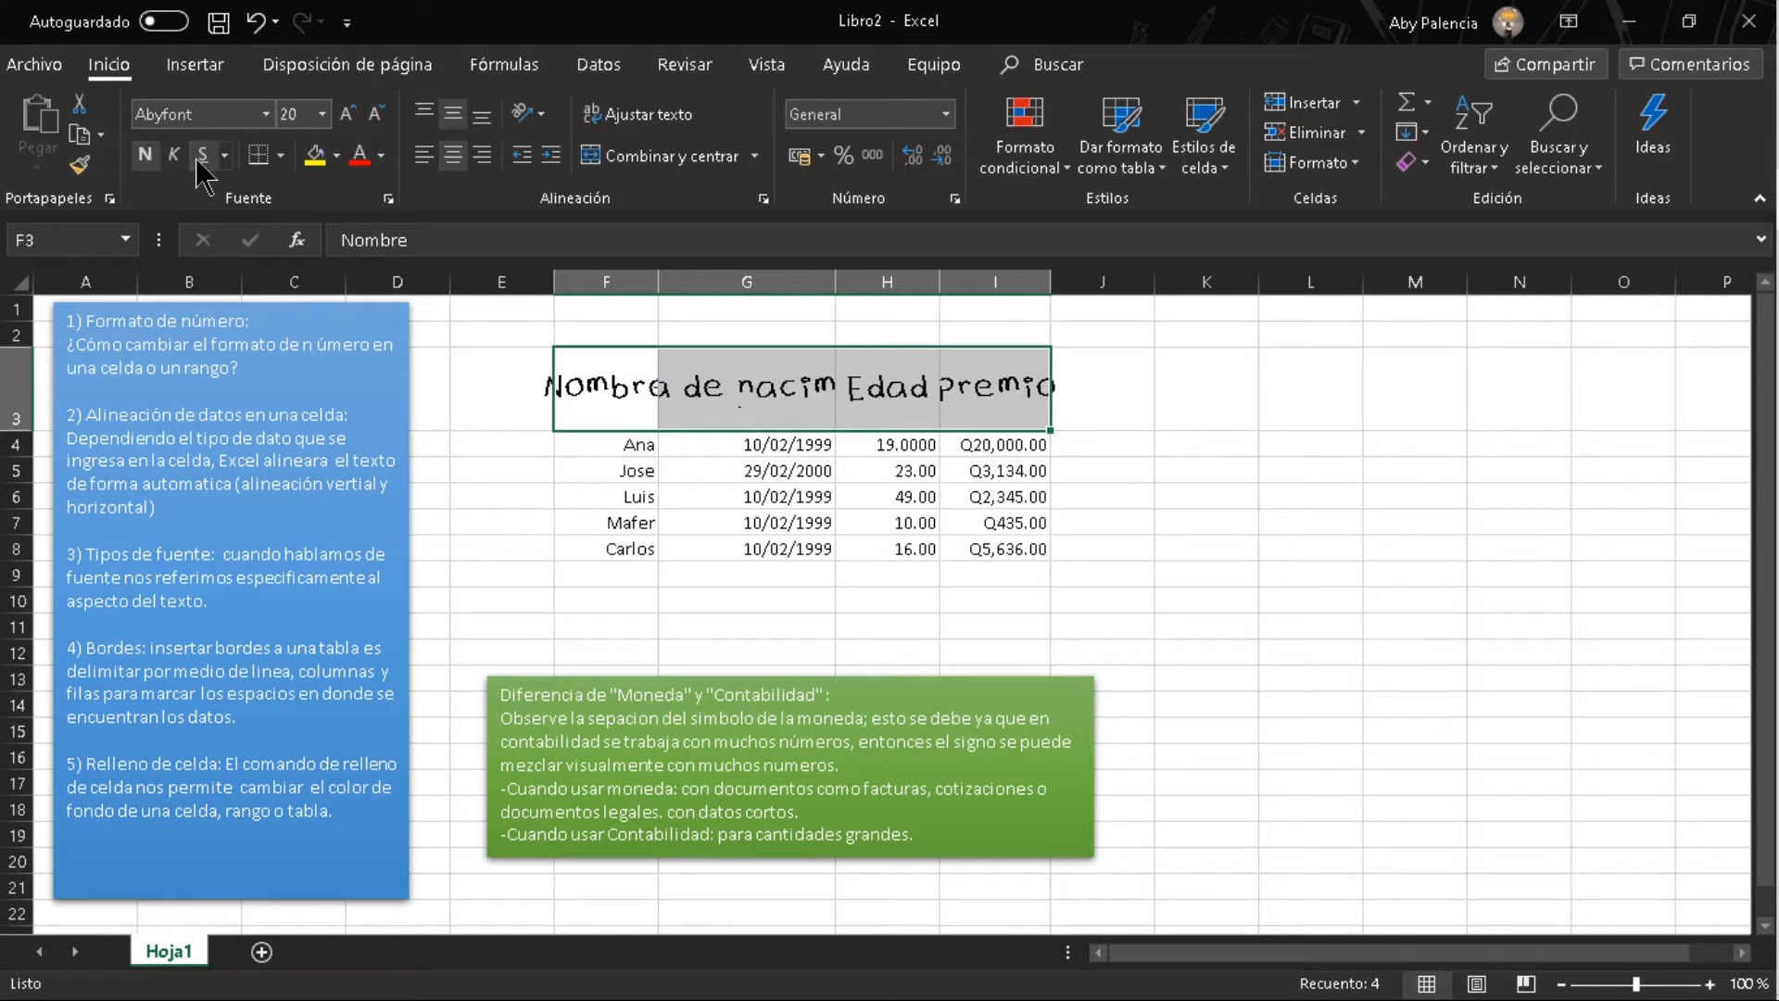
{"action": "left_click", "coordinate": [530, 553]}
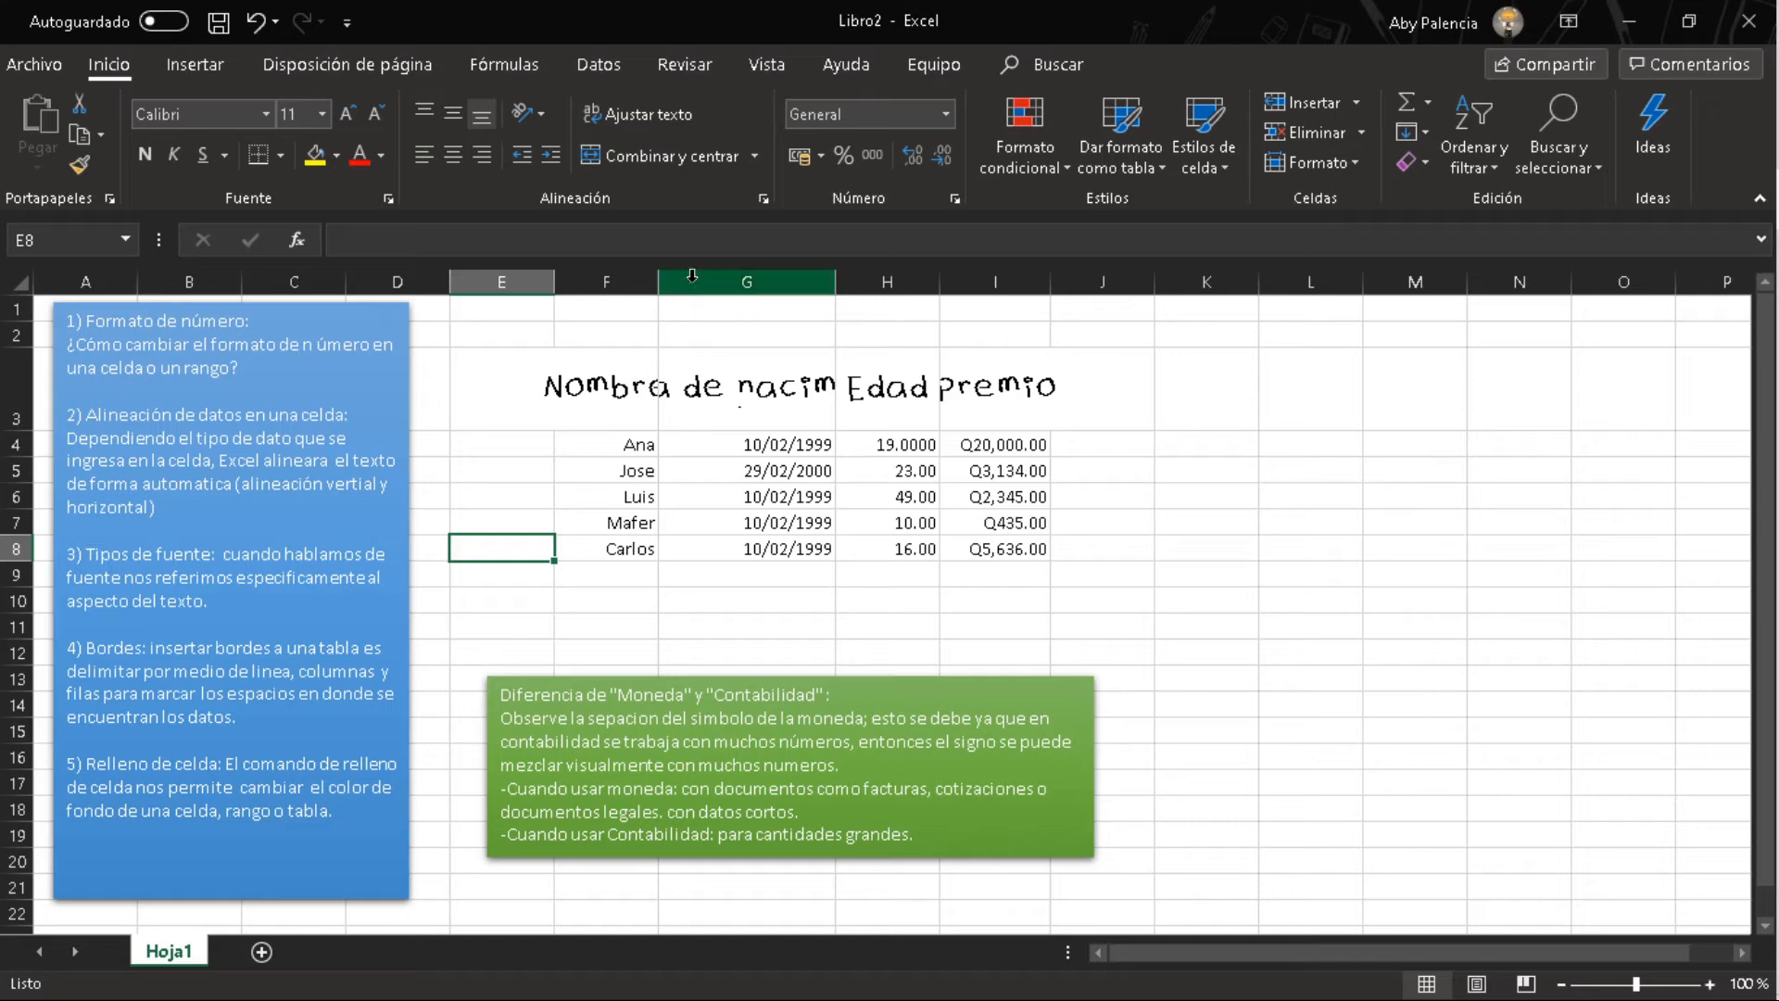
Autofit the widths of columns F, G, H and I to their contents.
{"action": "double_click", "coordinate": [658, 282]}
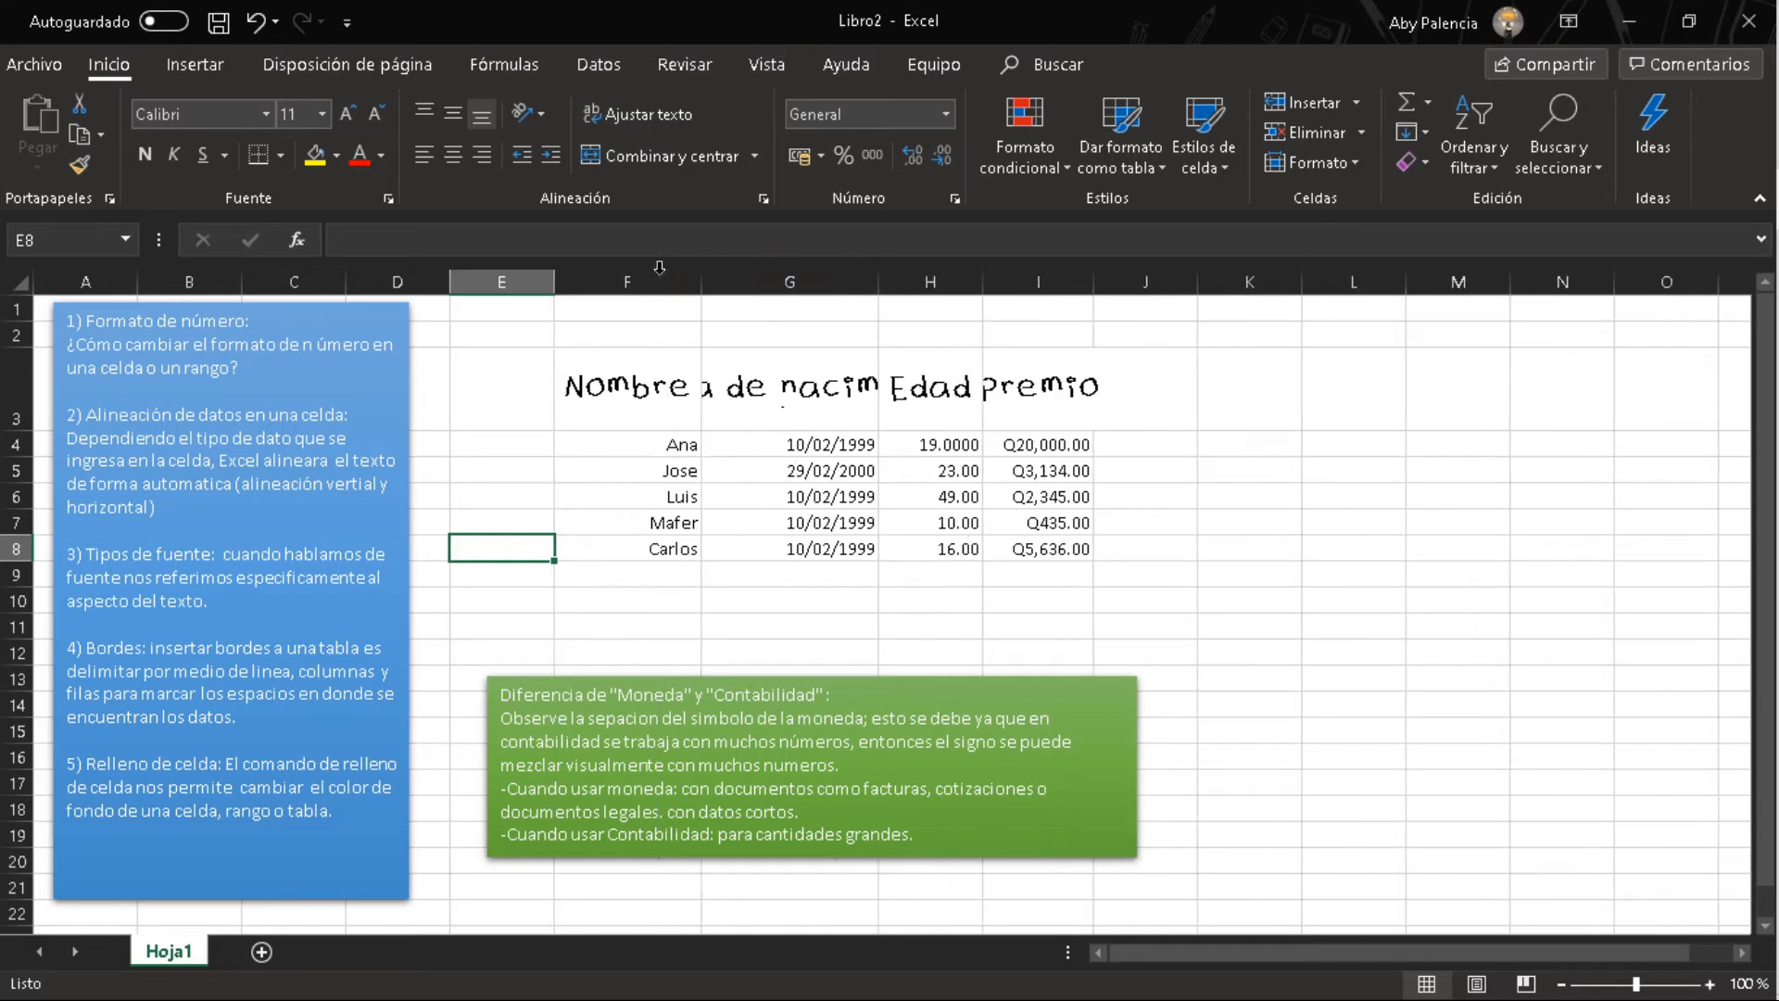
{"action": "double_click", "coordinate": [879, 282]}
{"action": "double_click", "coordinate": [1211, 287]}
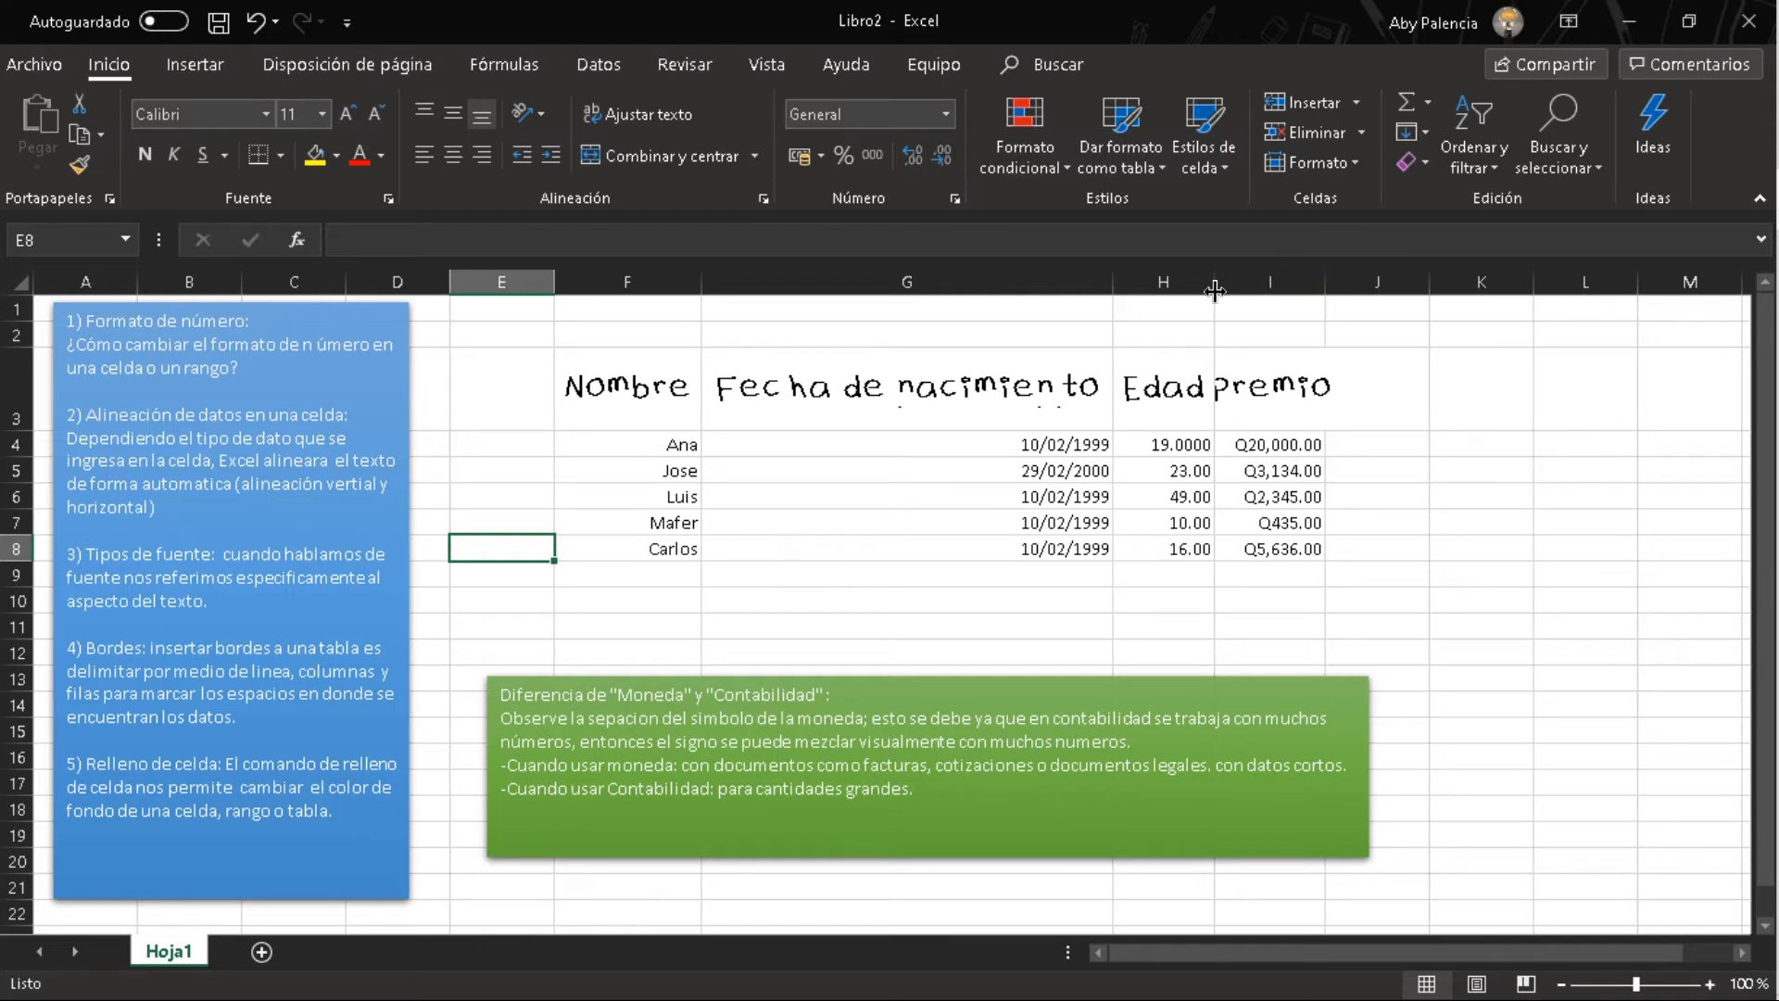
{"action": "double_click", "coordinate": [1325, 282]}
{"action": "left_click", "coordinate": [1196, 600]}
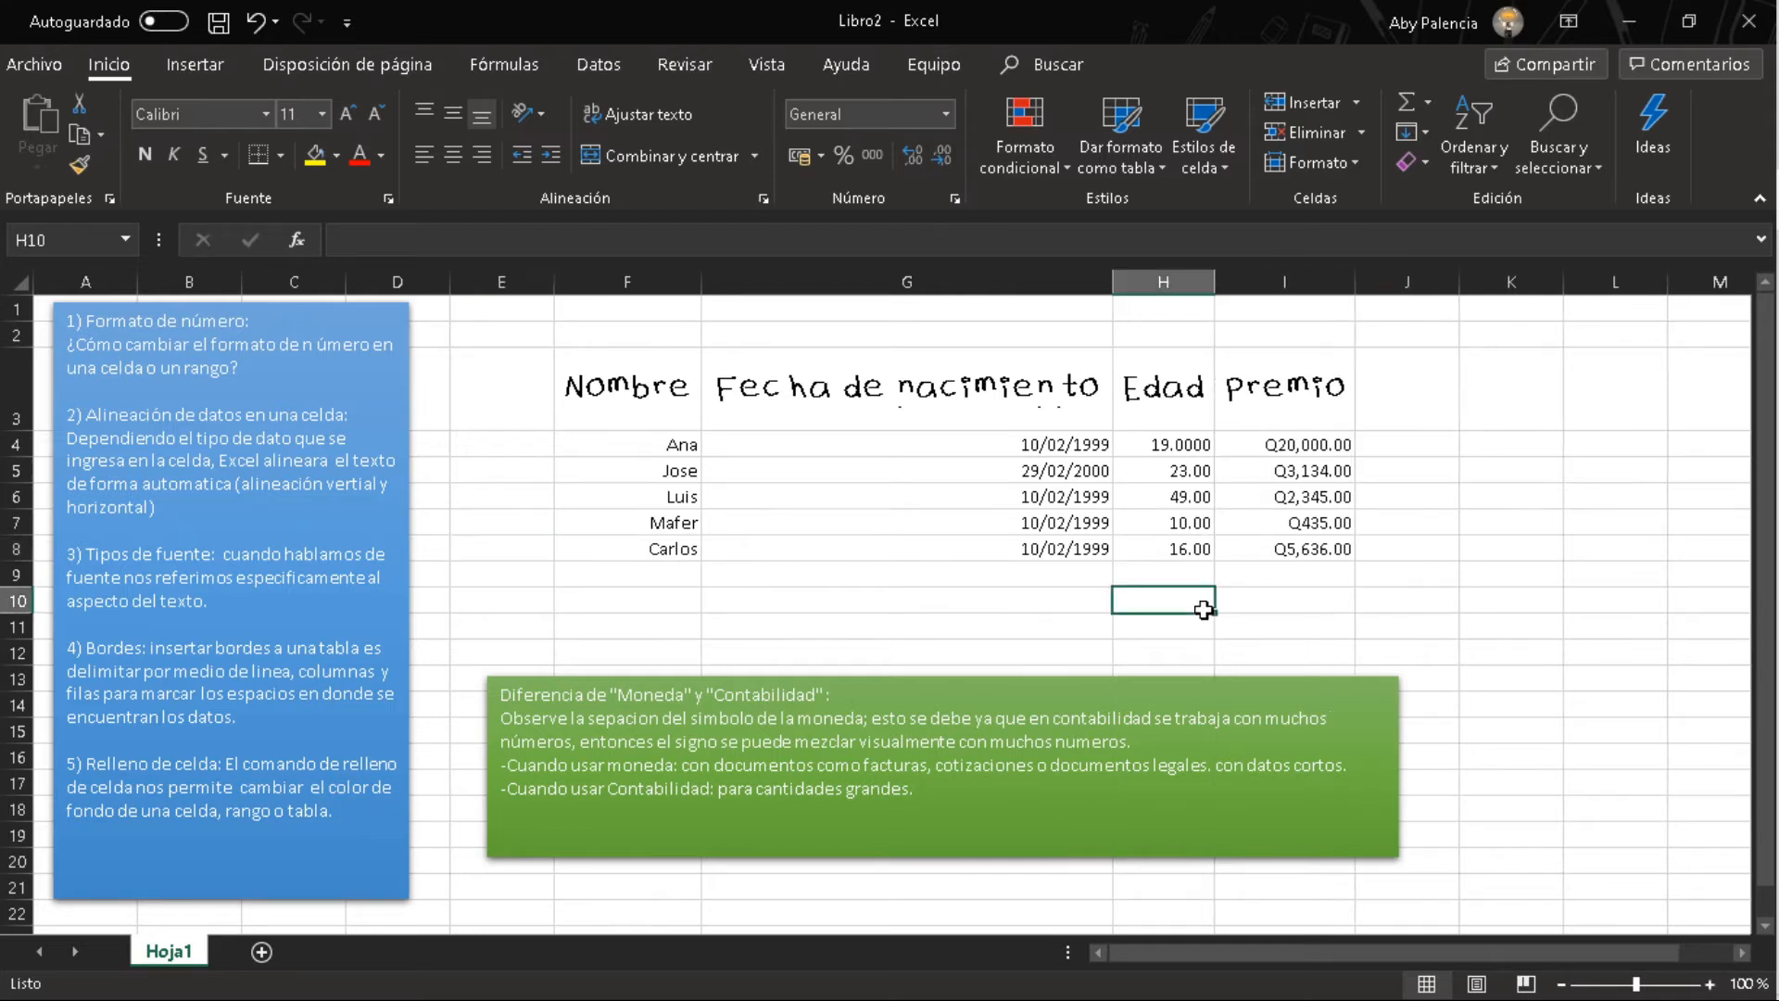
Set the table data in F4:I8 to the Abyfont font and colour its text dark blue.
{"action": "left_click", "coordinate": [567, 381]}
{"action": "left_click_drag", "start_coordinate": [633, 443], "coordinate": [1282, 548]}
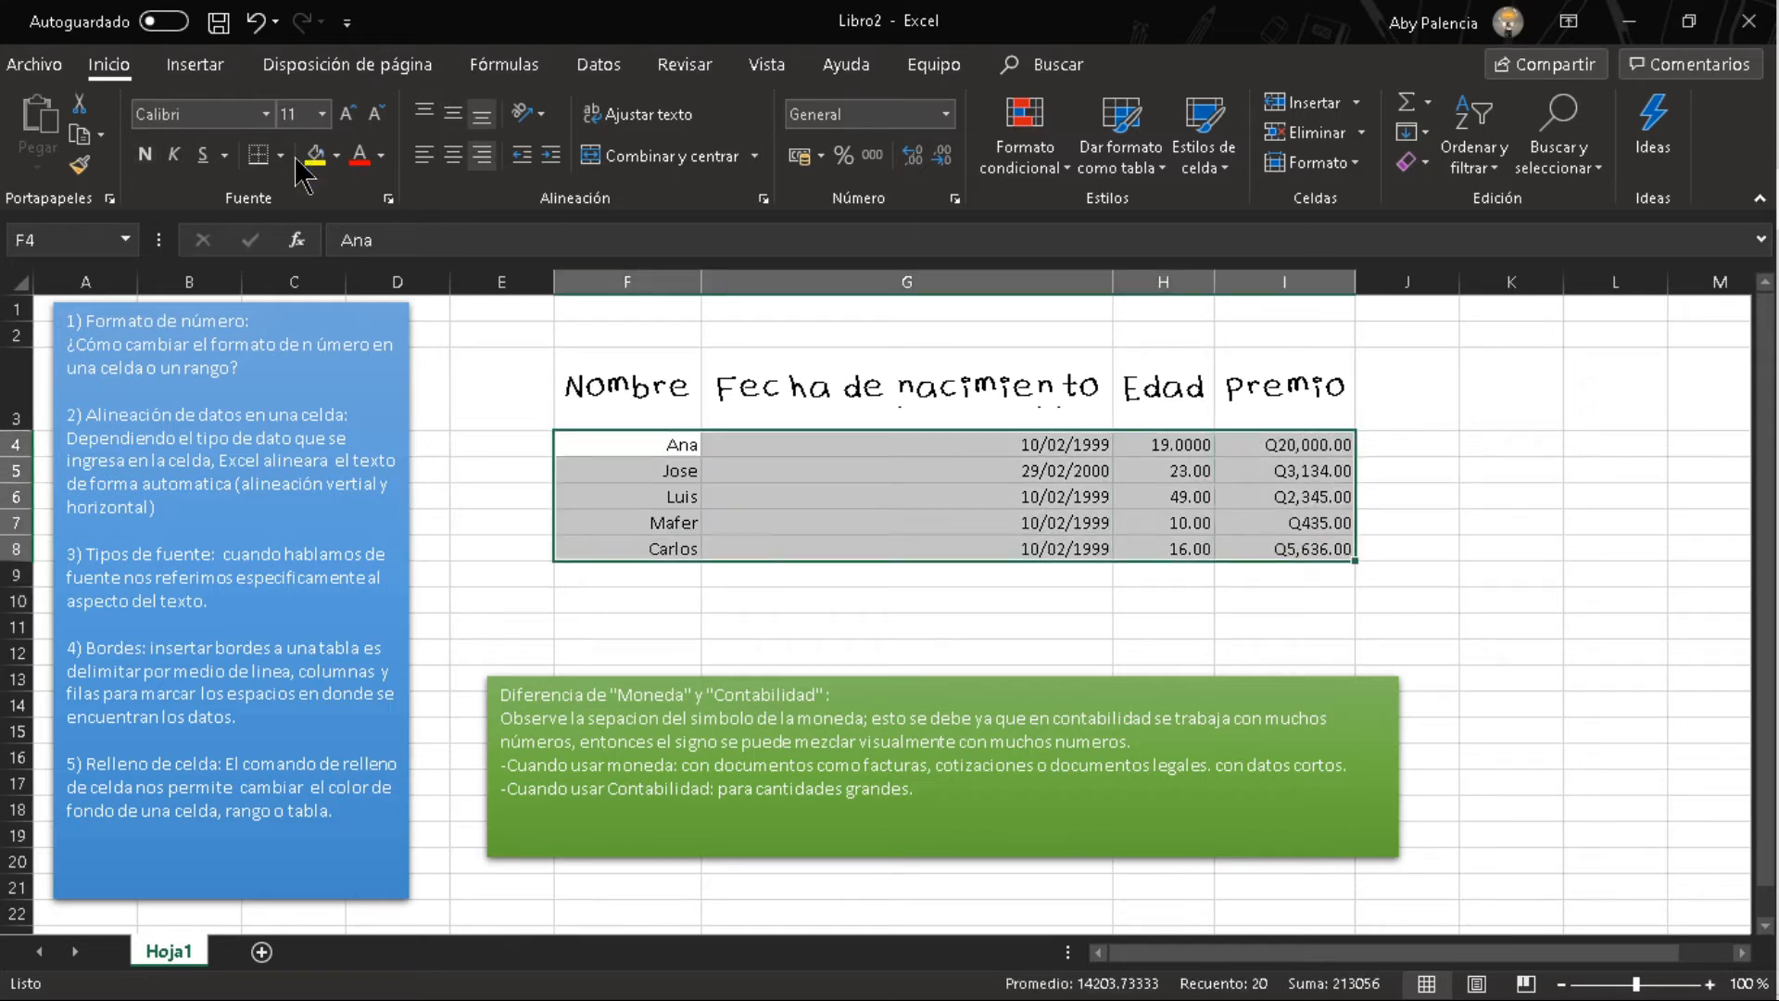
{"action": "left_click", "coordinate": [268, 115]}
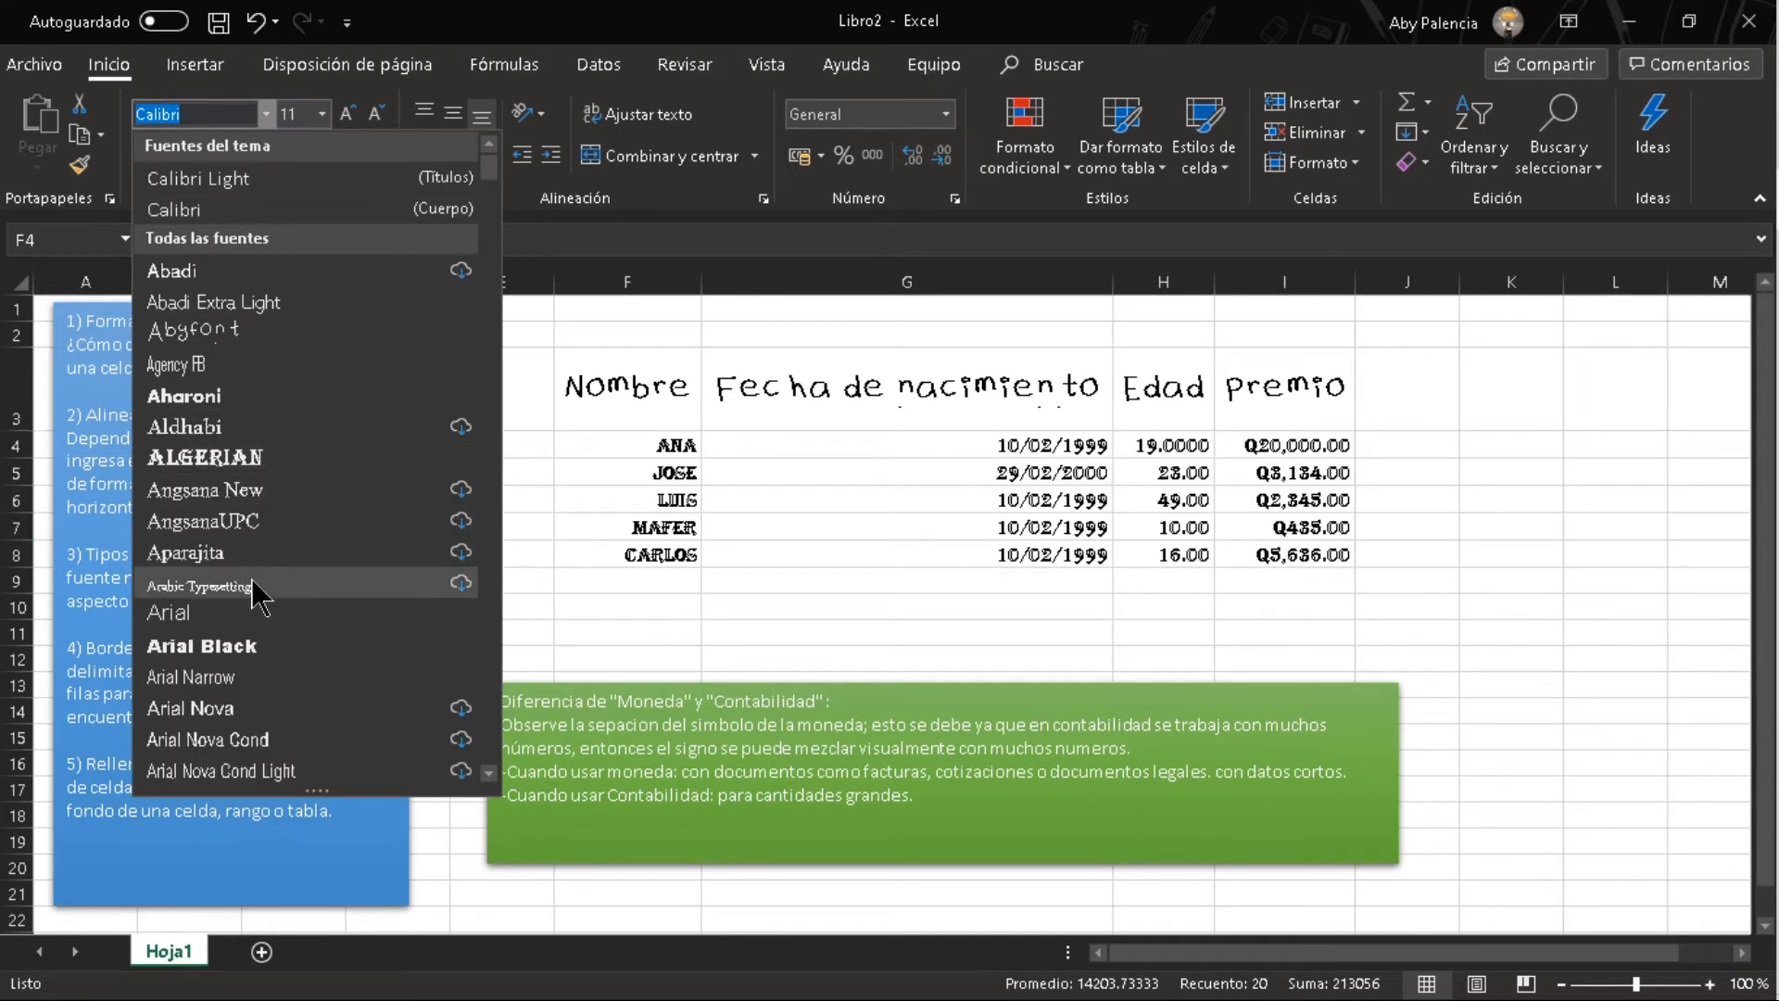
{"action": "left_click", "coordinate": [245, 341]}
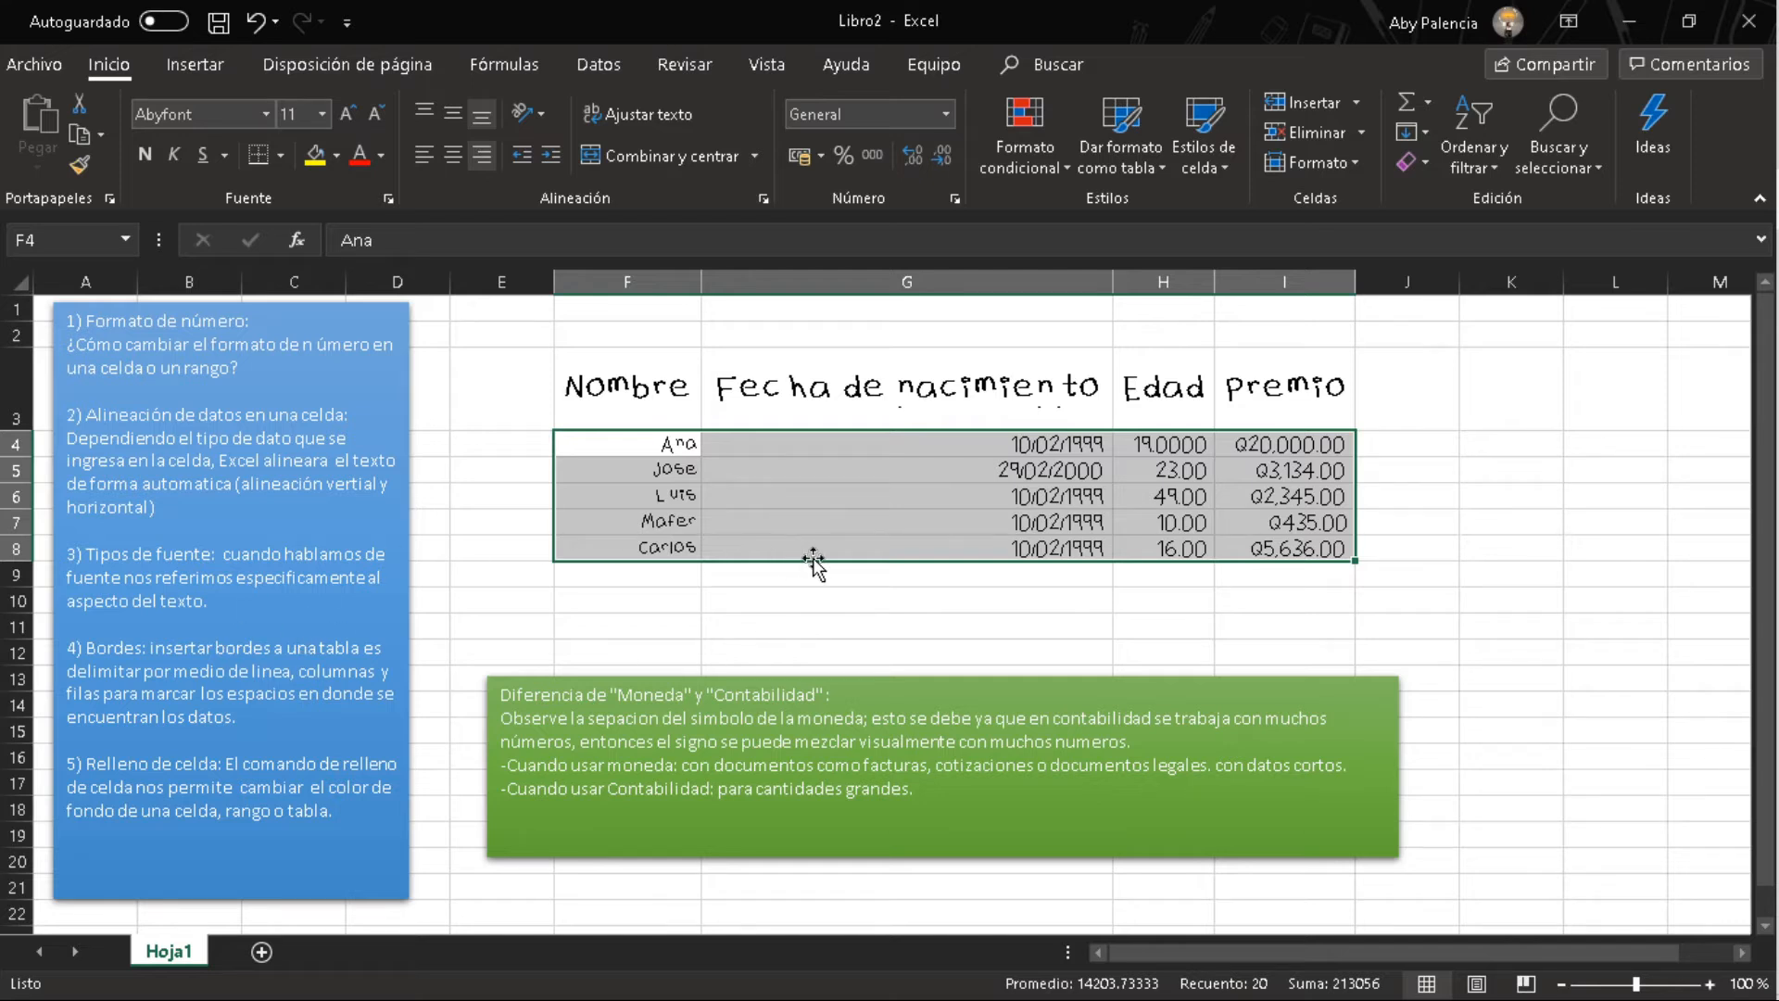
{"action": "left_click", "coordinate": [381, 155]}
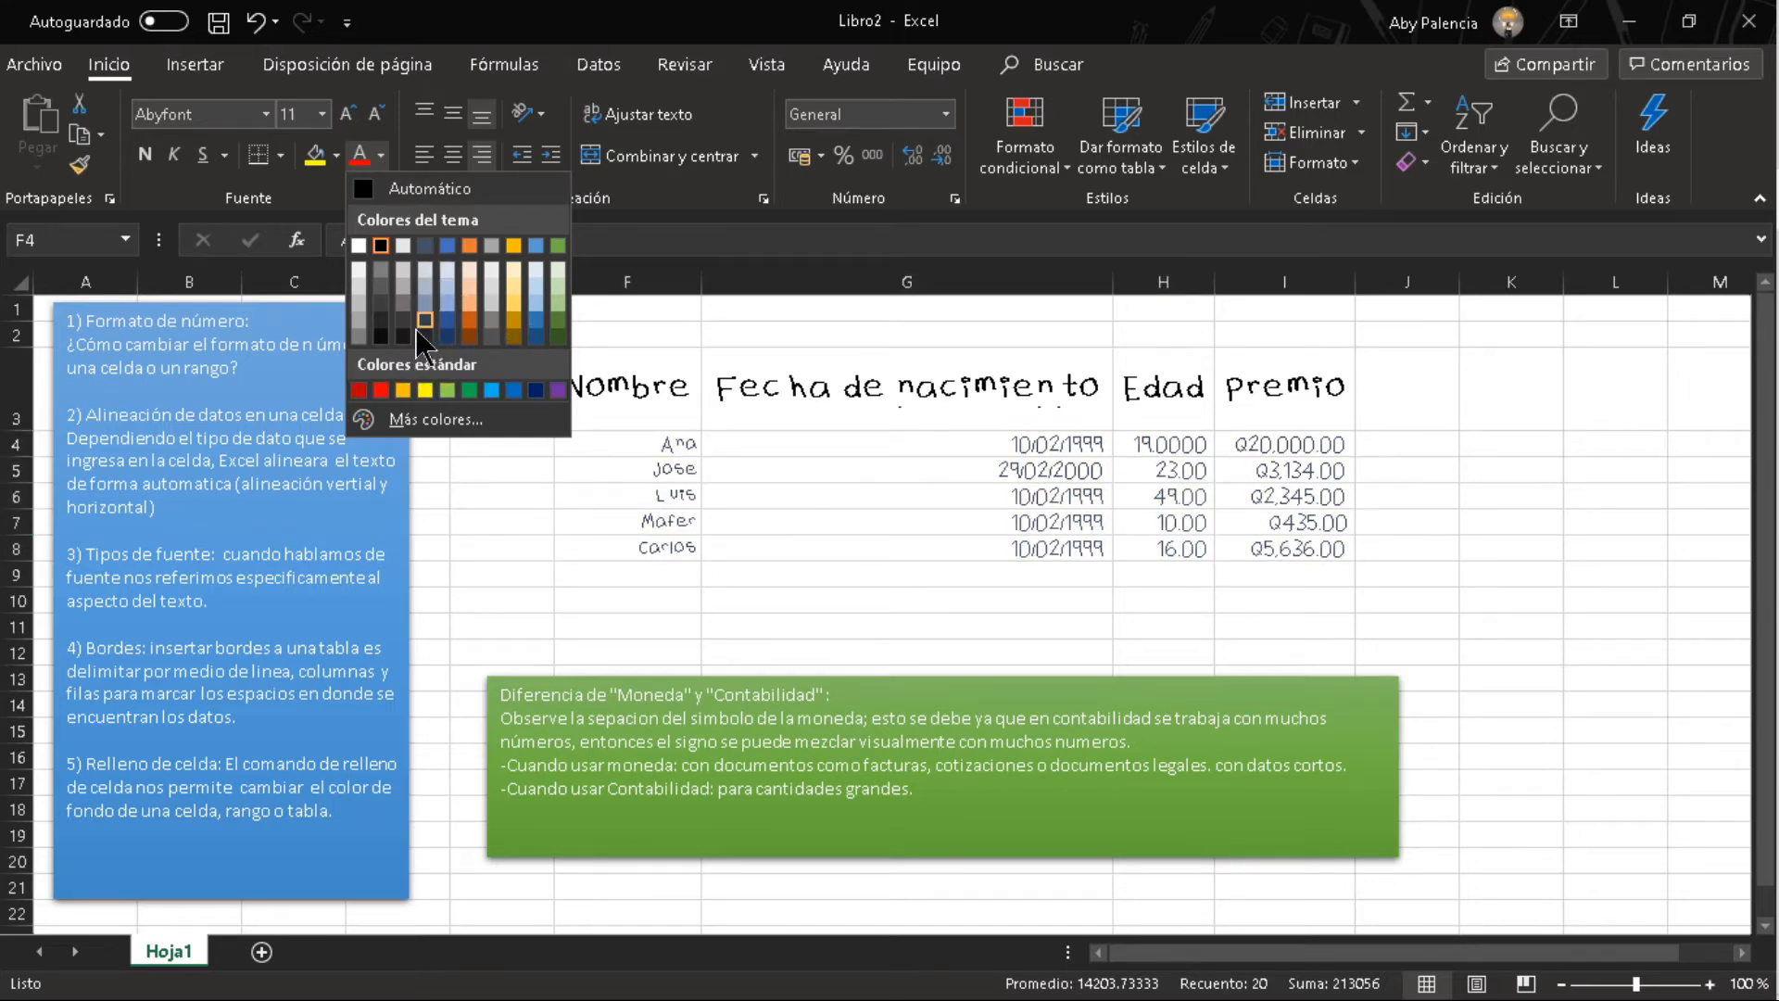
{"action": "left_click", "coordinate": [513, 389]}
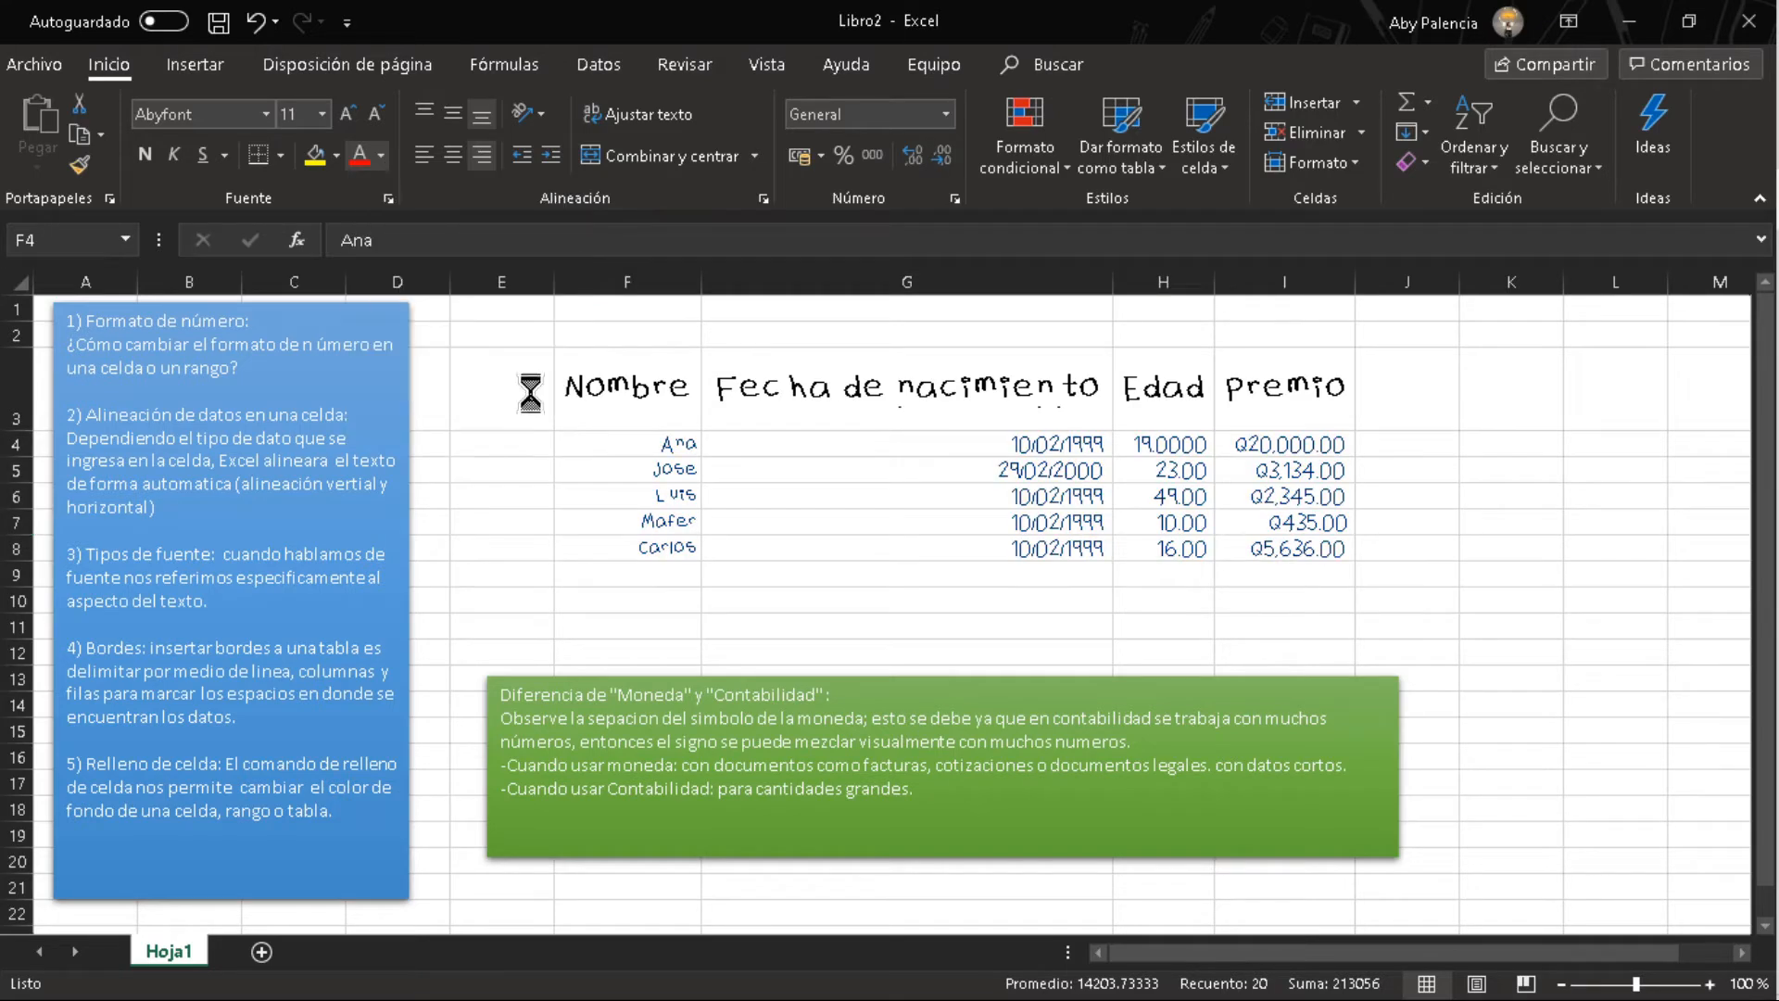
{"action": "left_click", "coordinate": [619, 394]}
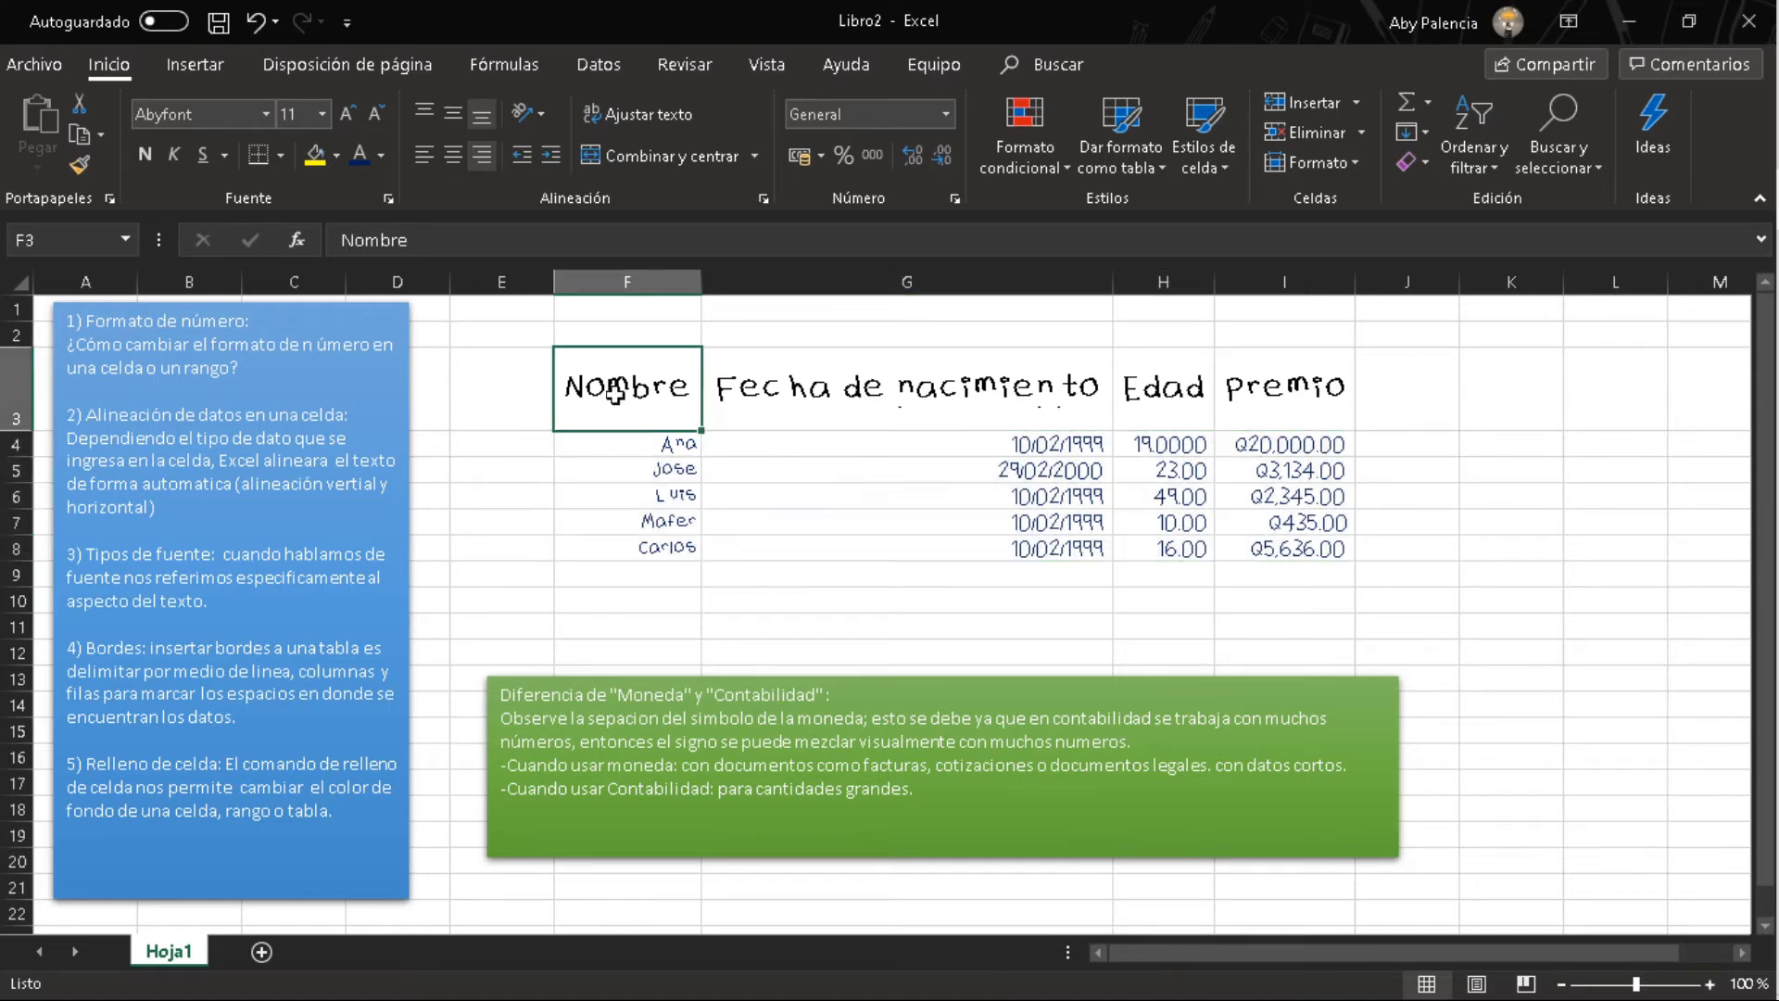
{"action": "left_click", "coordinate": [491, 390]}
{"action": "left_click_drag", "start_coordinate": [626, 389], "coordinate": [1223, 397]}
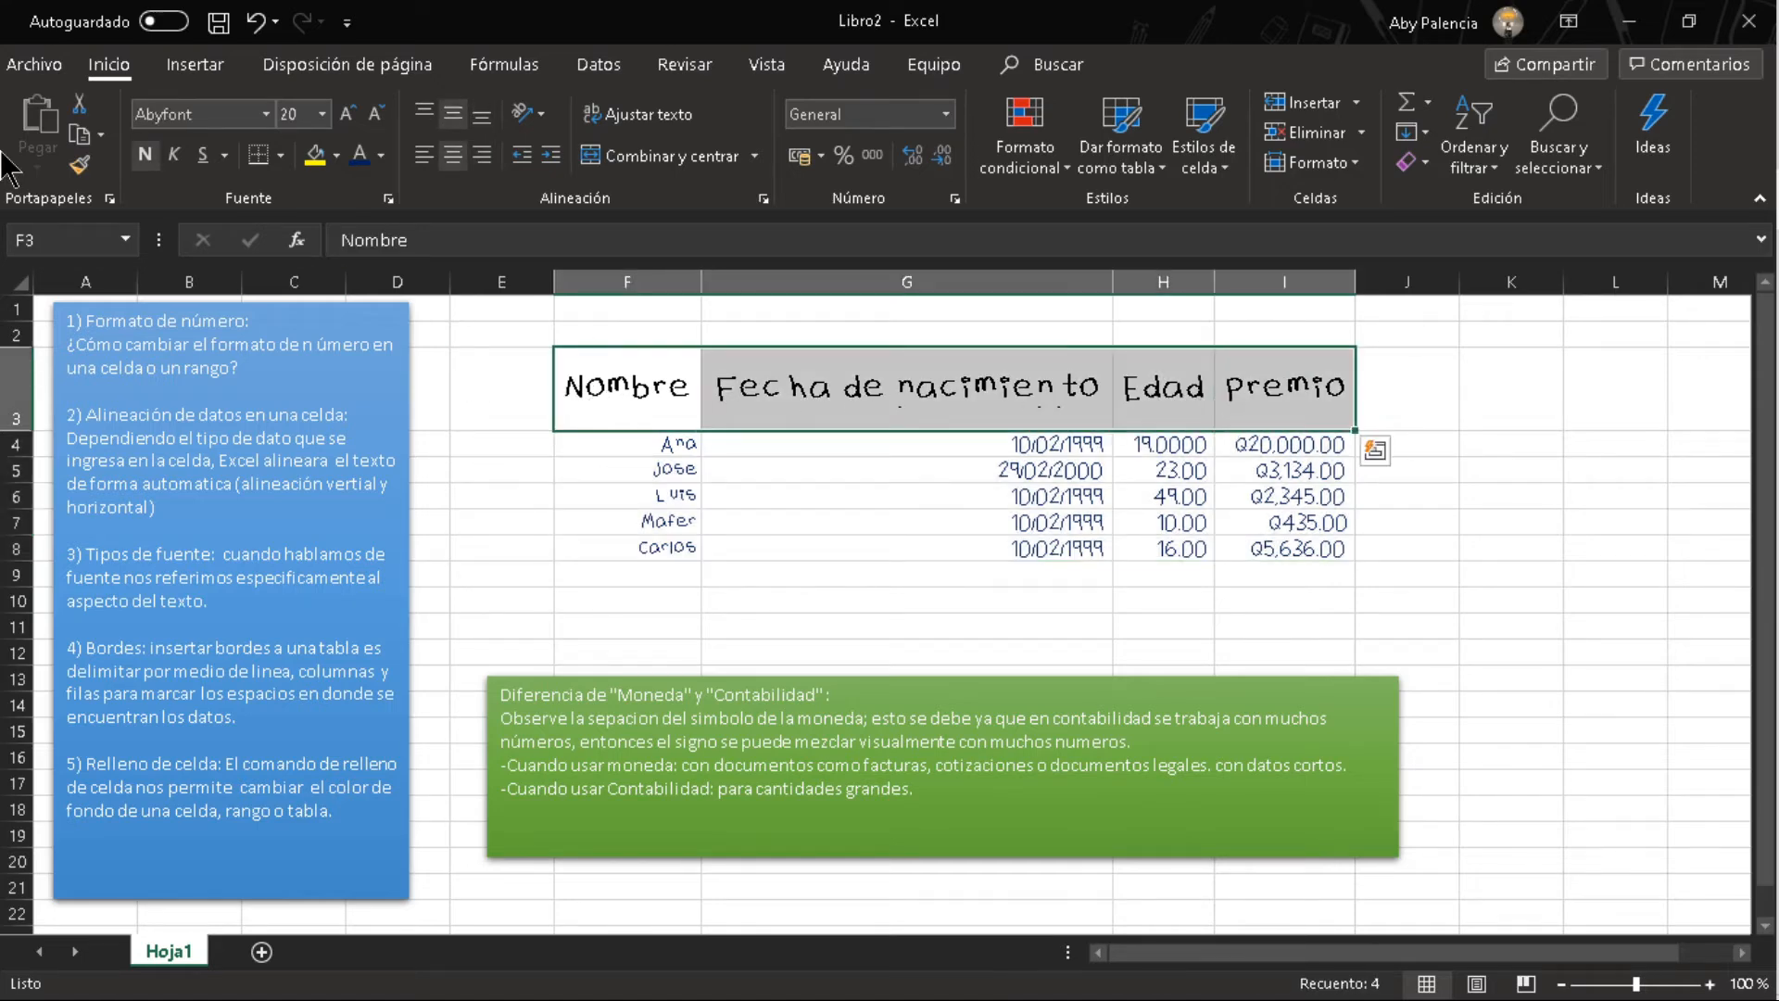
{"action": "left_click", "coordinate": [524, 426]}
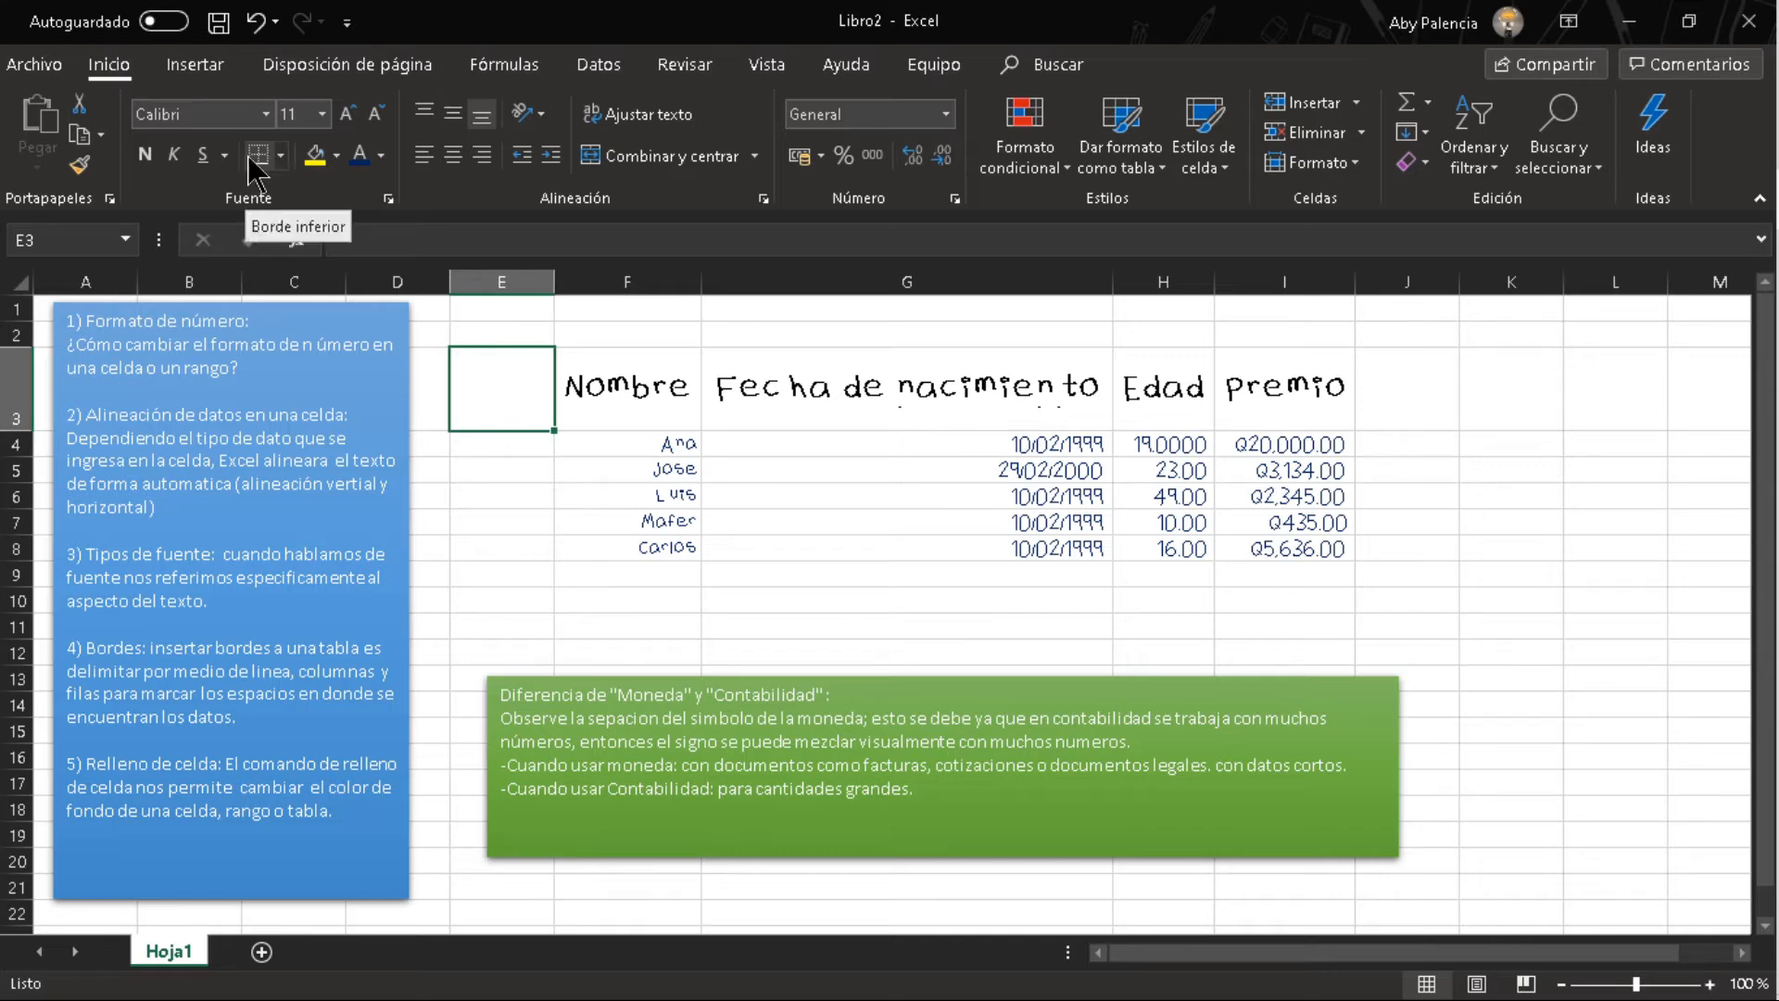
Apply all borders to the whole table in F3:I8.
{"action": "left_click", "coordinate": [280, 156]}
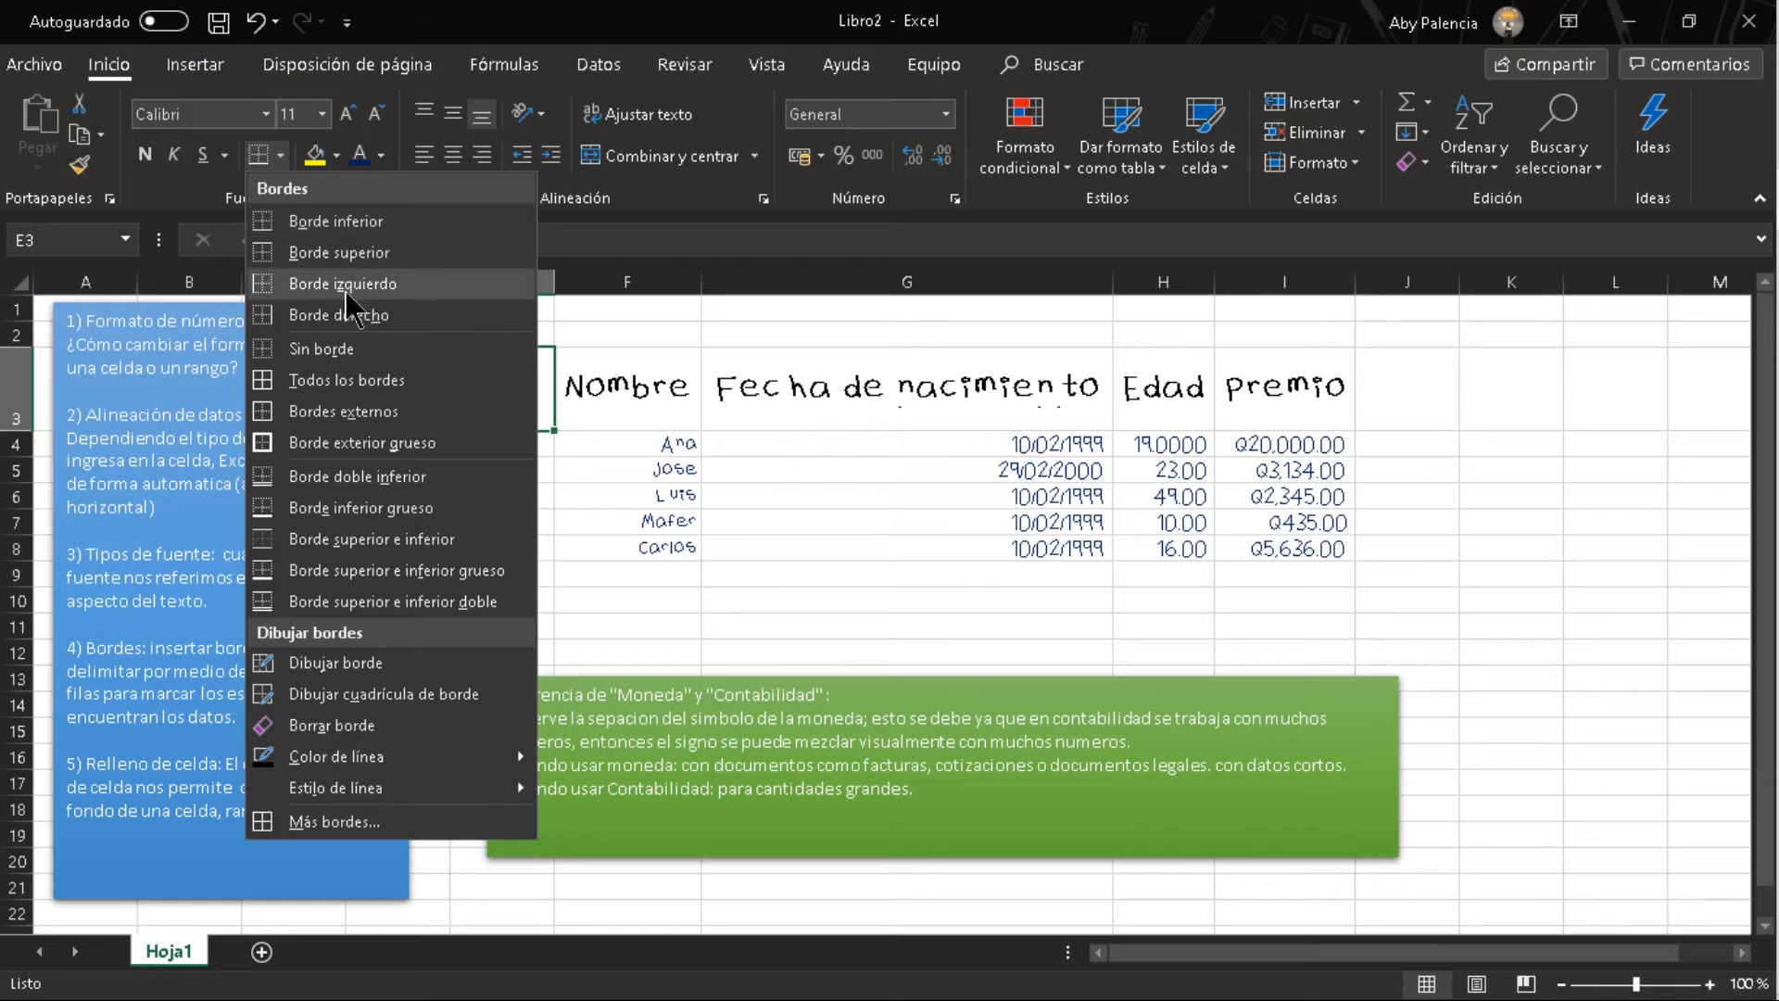
{"action": "left_click", "coordinate": [687, 616]}
{"action": "left_click_drag", "start_coordinate": [612, 384], "coordinate": [1315, 547]}
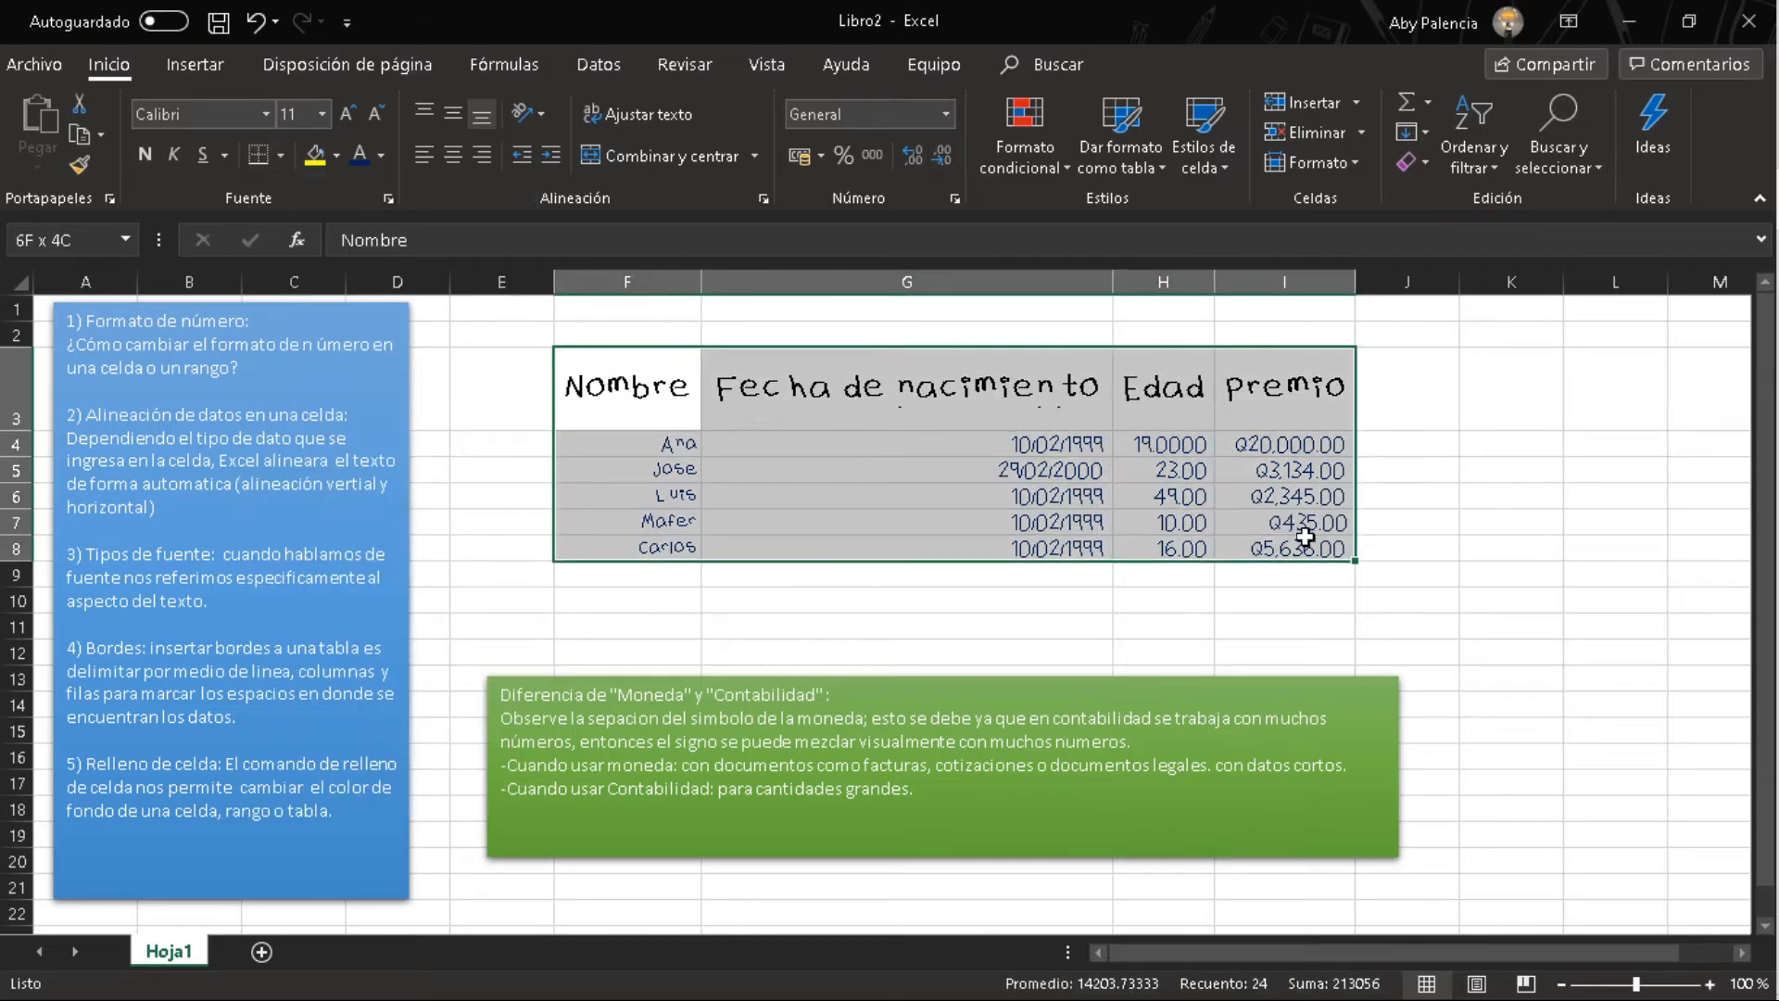
{"action": "left_click", "coordinate": [280, 156]}
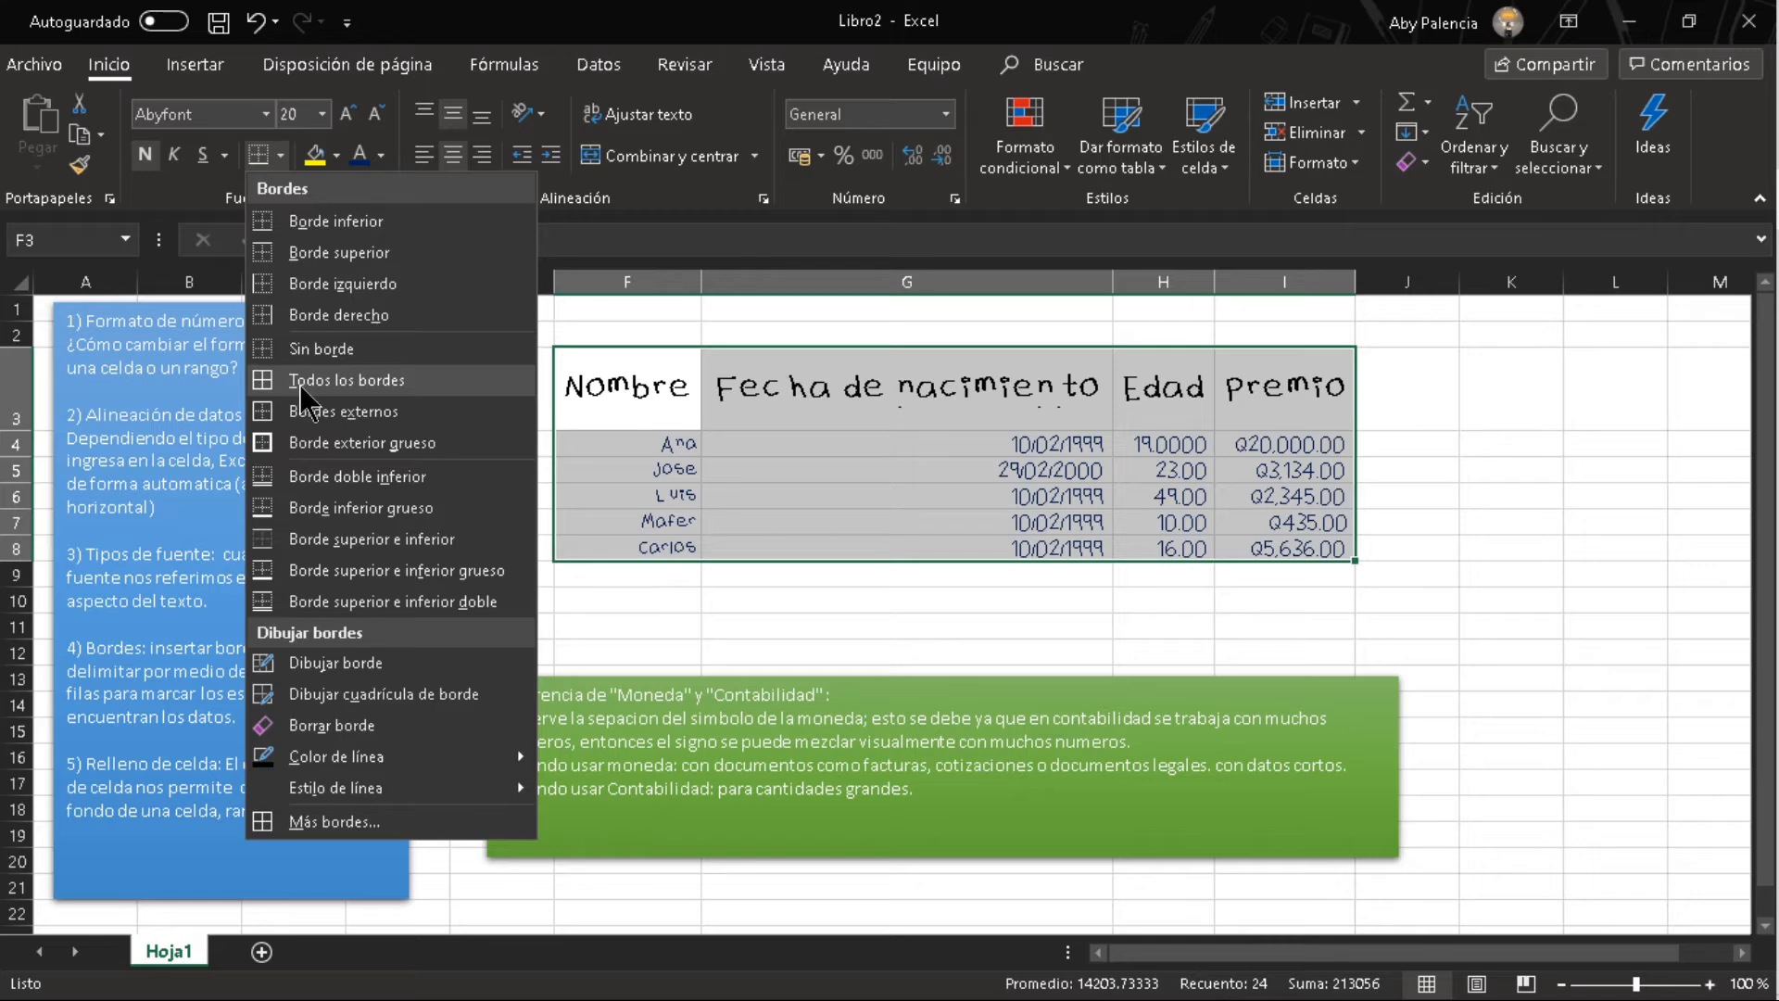
{"action": "left_click", "coordinate": [348, 389]}
{"action": "left_click", "coordinate": [958, 614]}
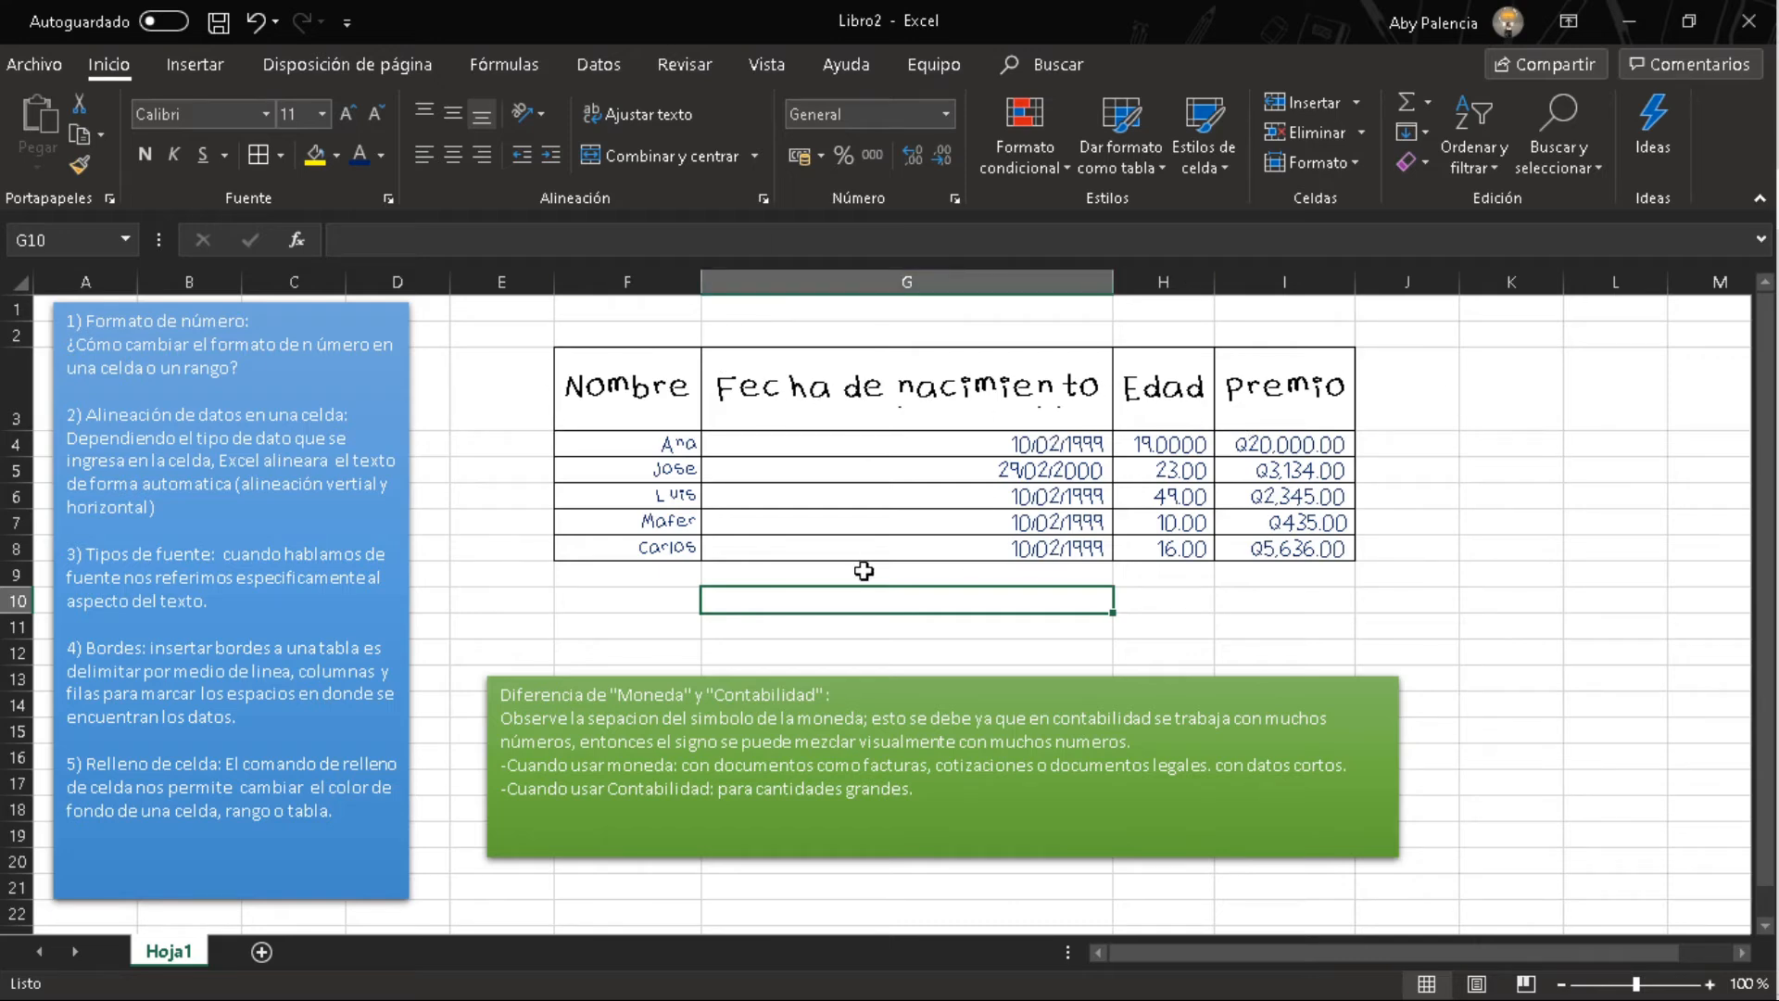
Fill the heading cells F3:I3 with the dark orange theme colour.
{"action": "left_click", "coordinate": [697, 617]}
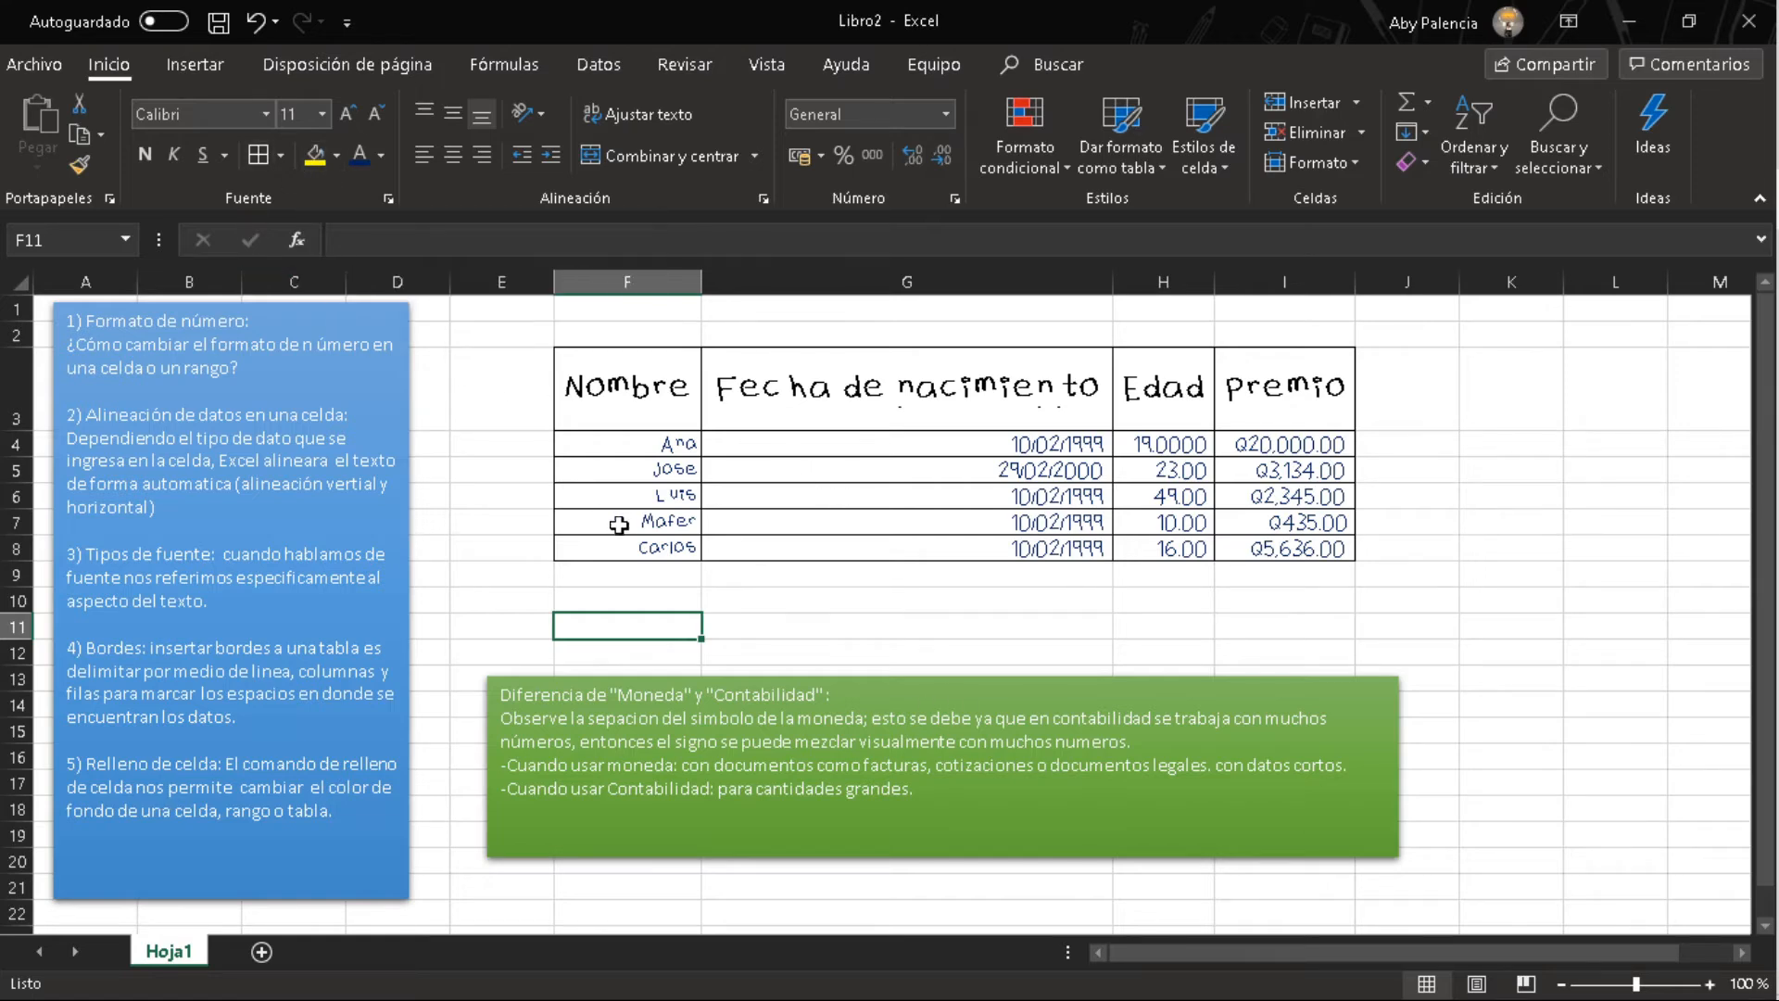
{"action": "left_click_drag", "start_coordinate": [622, 385], "coordinate": [1246, 425]}
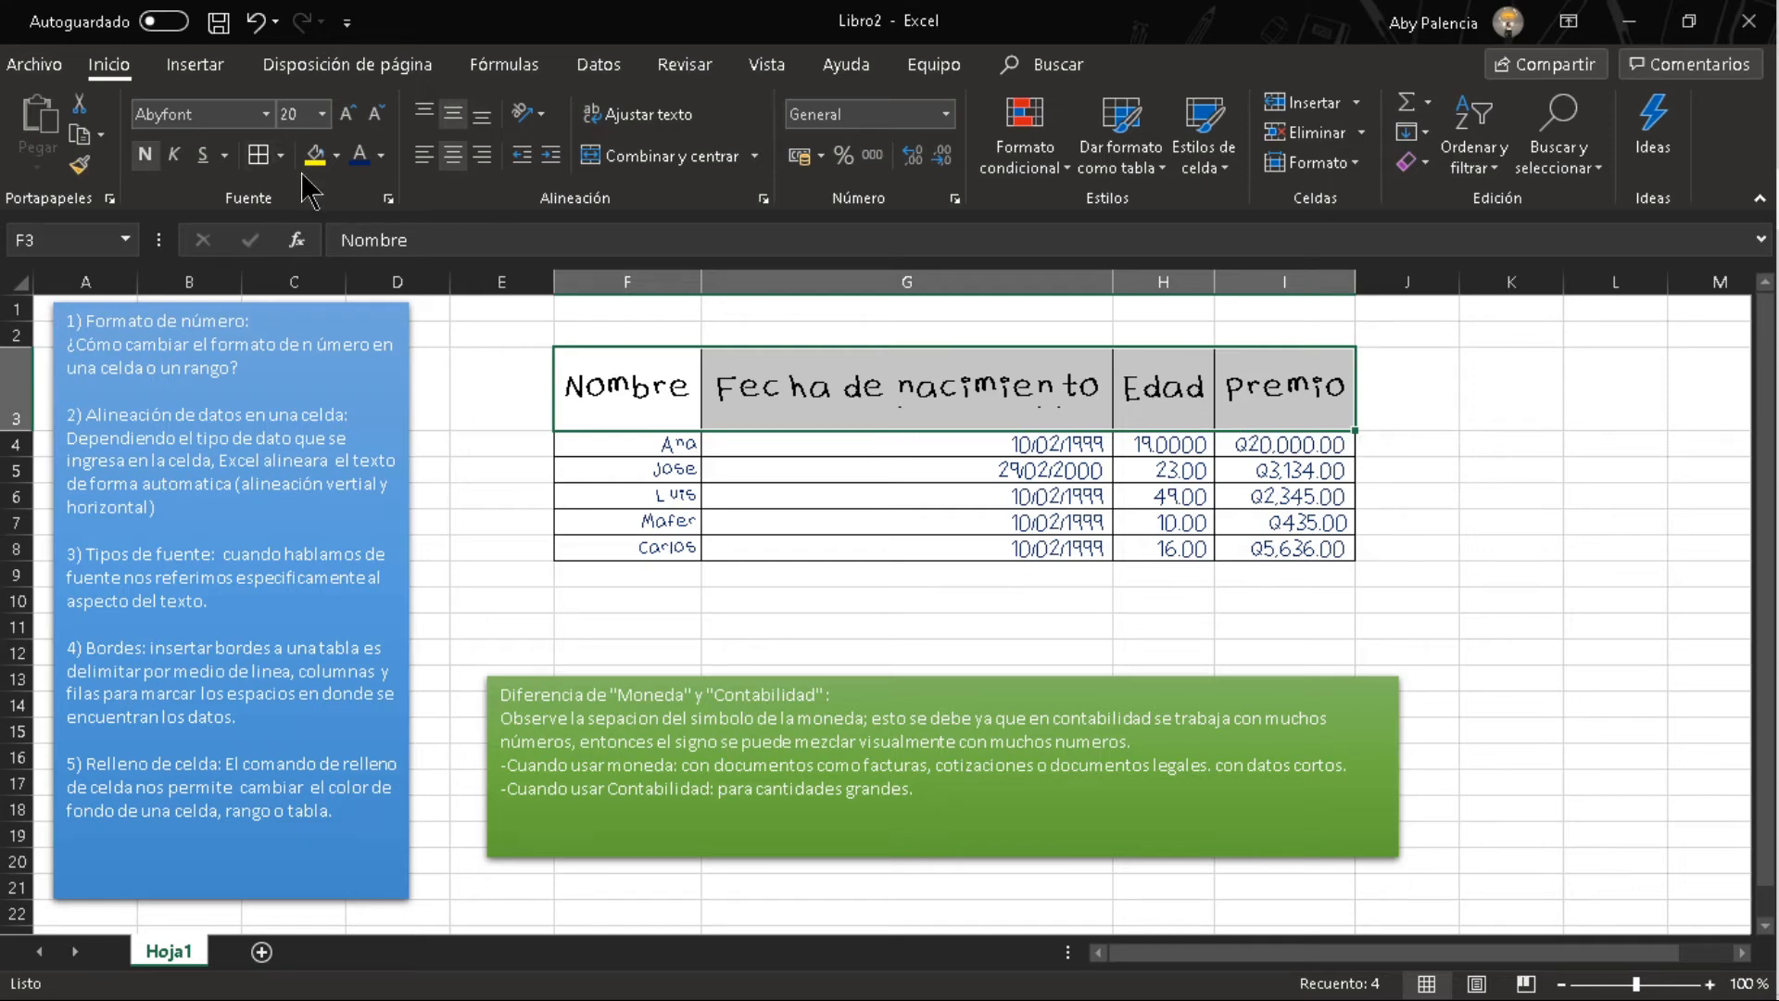
{"action": "left_click", "coordinate": [336, 156]}
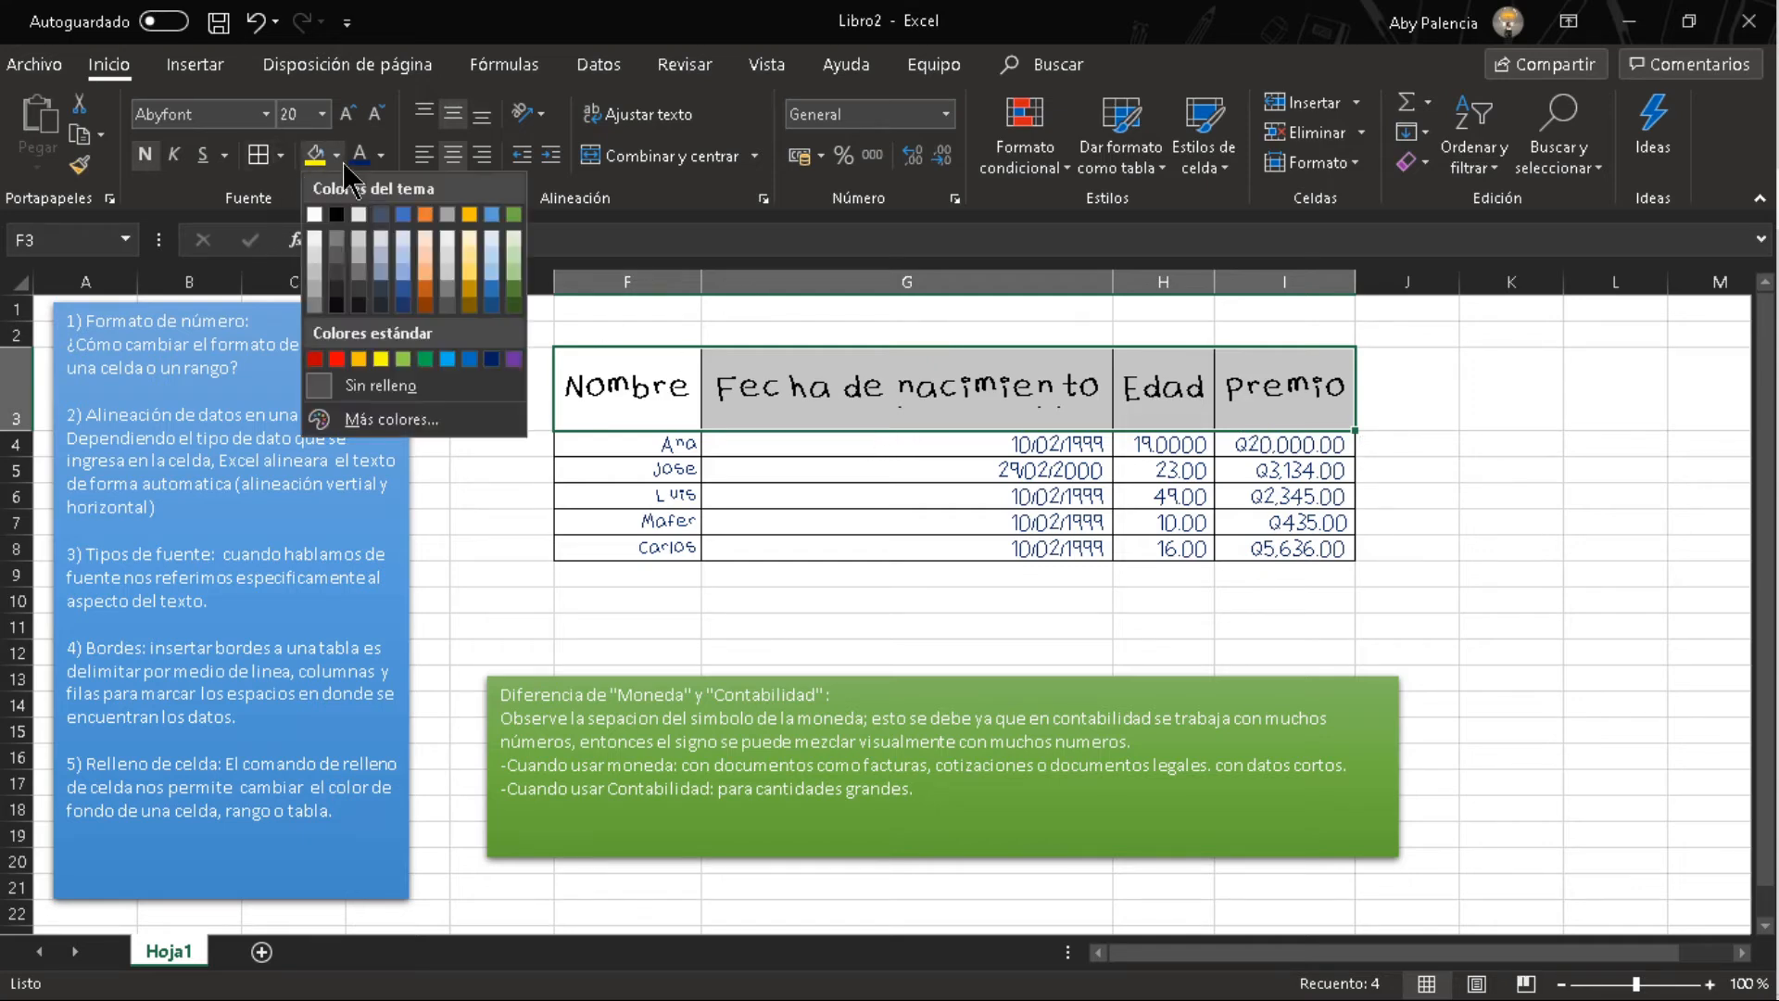
{"action": "left_click", "coordinate": [426, 289]}
{"action": "left_click", "coordinate": [1017, 616]}
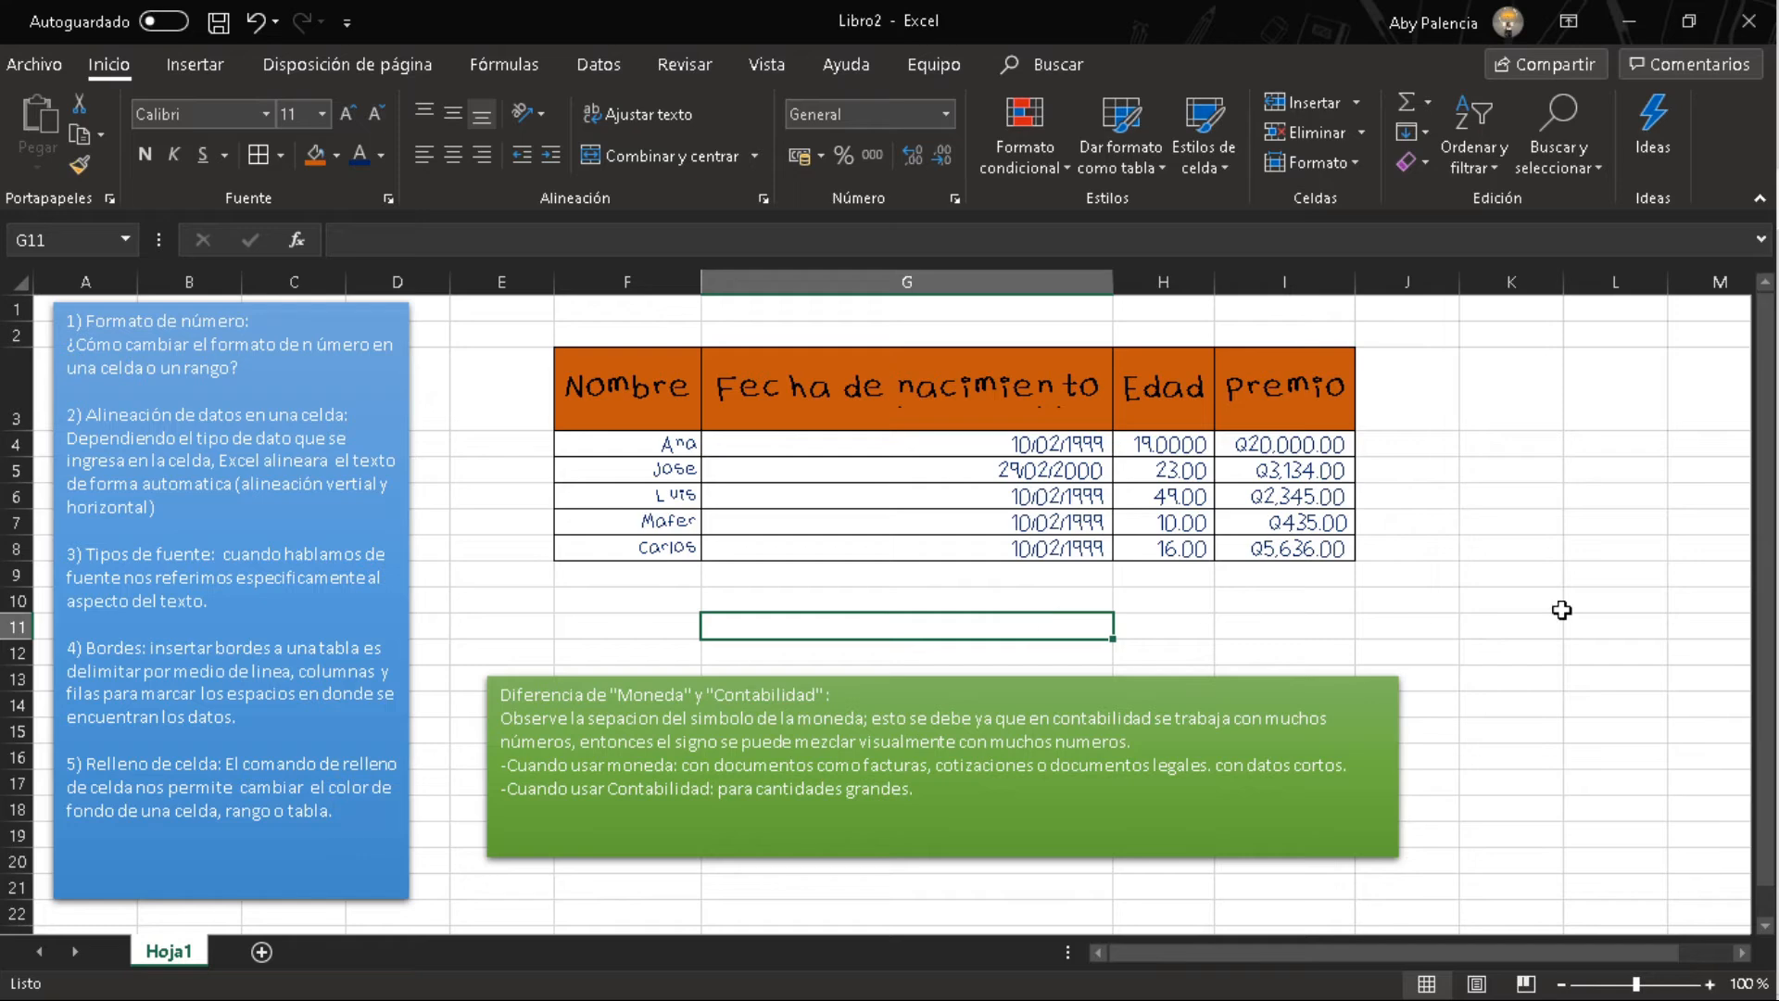
Minimise the current workbook, switch to the 04.Estilodeceldas workbook and enable editing in it.
{"action": "scroll", "coordinate": [1616, 611], "scroll_direction": "down", "scroll_amount": 1}
{"action": "scroll", "coordinate": [1615, 612], "scroll_direction": "up", "scroll_amount": 1}
{"action": "left_click", "coordinate": [1637, 37]}
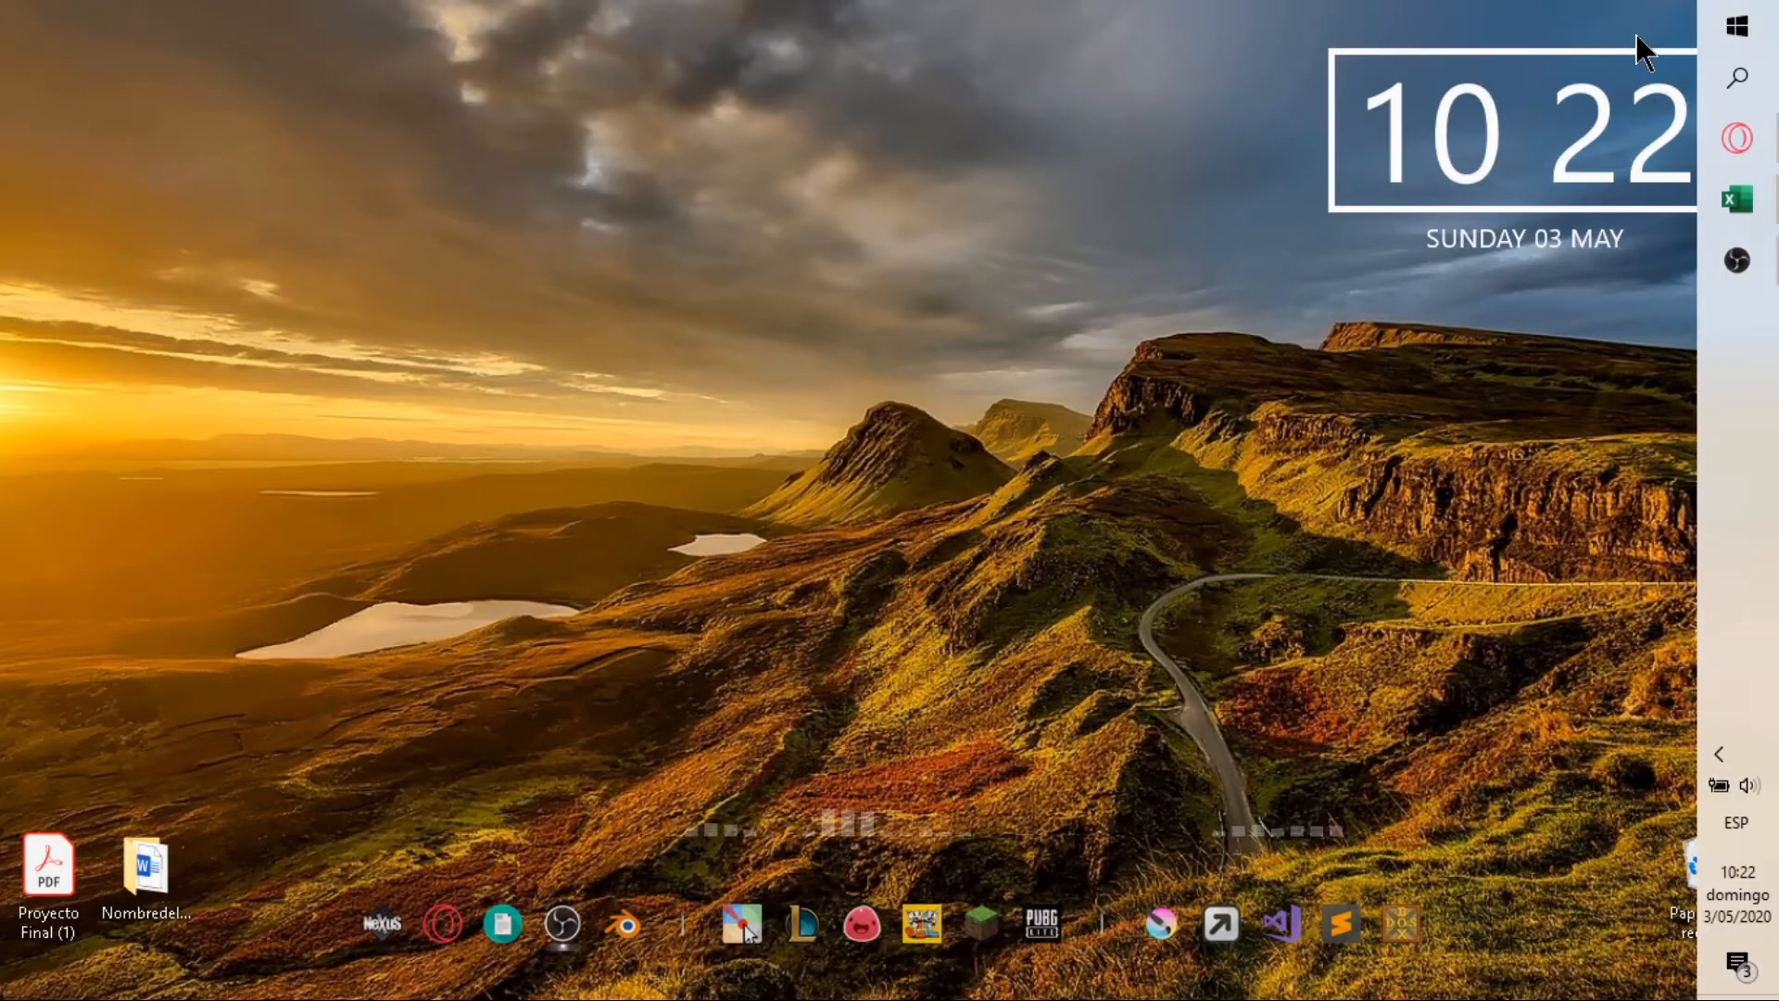
{"action": "mouse_move", "coordinate": [1763, 226]}
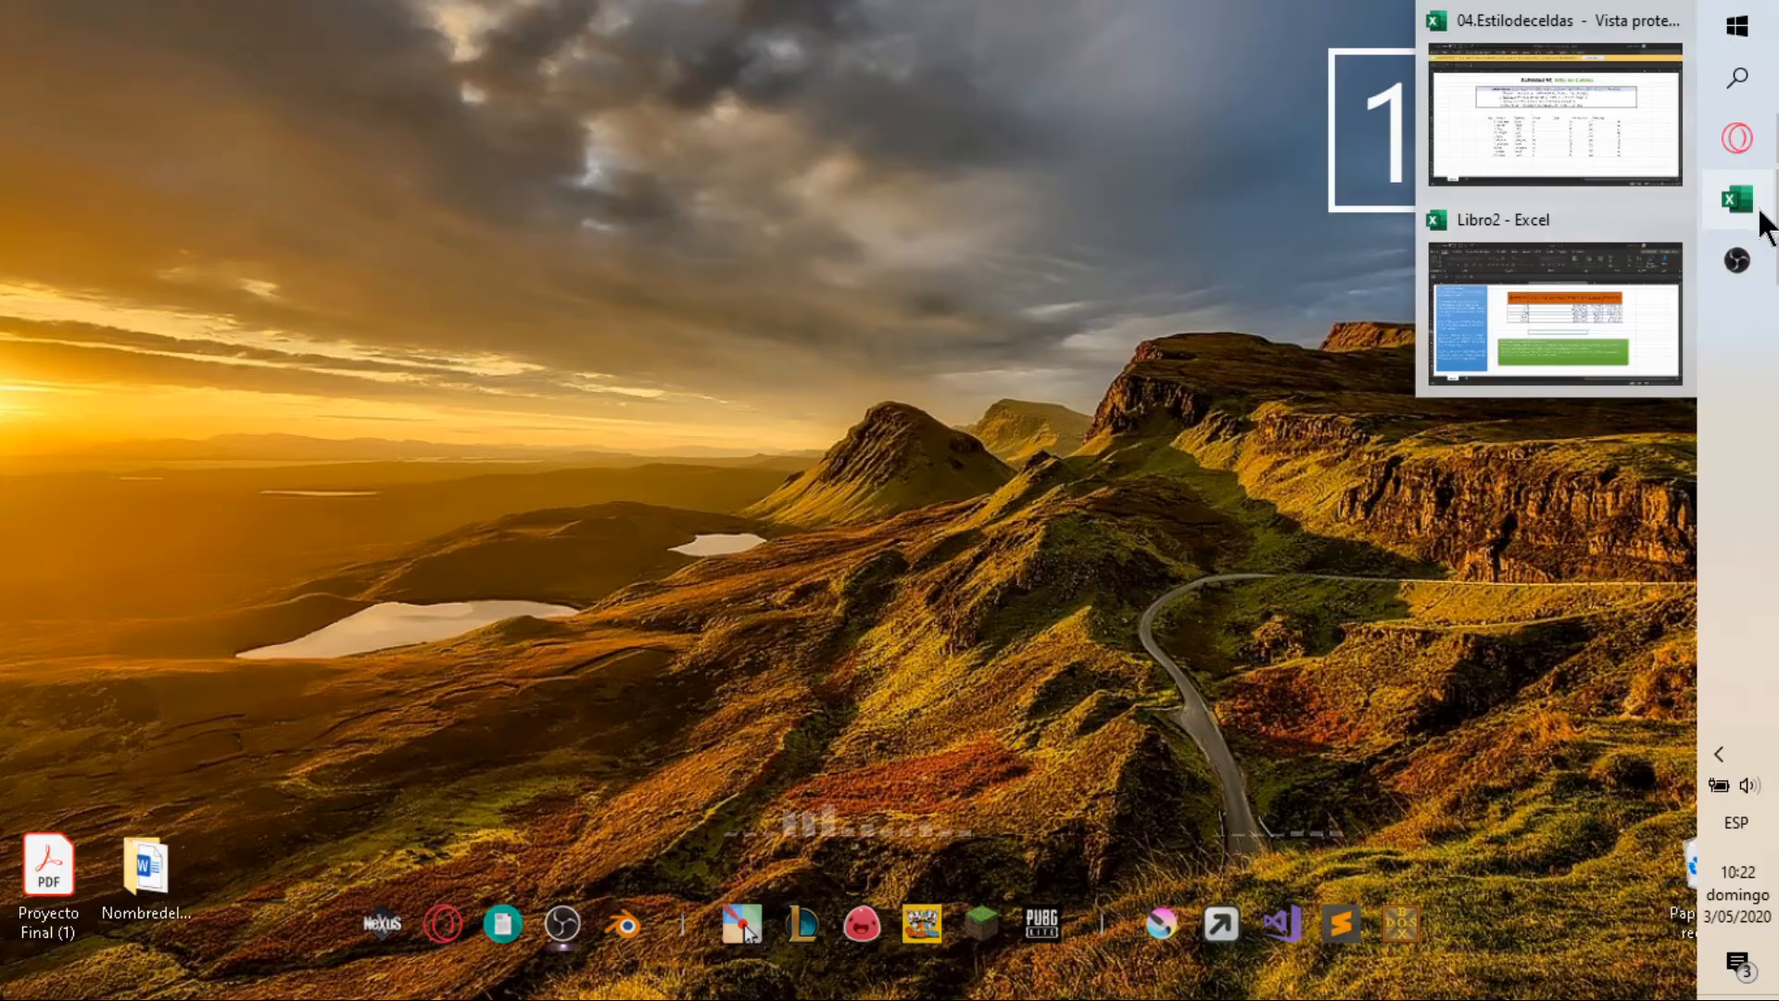
{"action": "left_click", "coordinate": [1579, 80]}
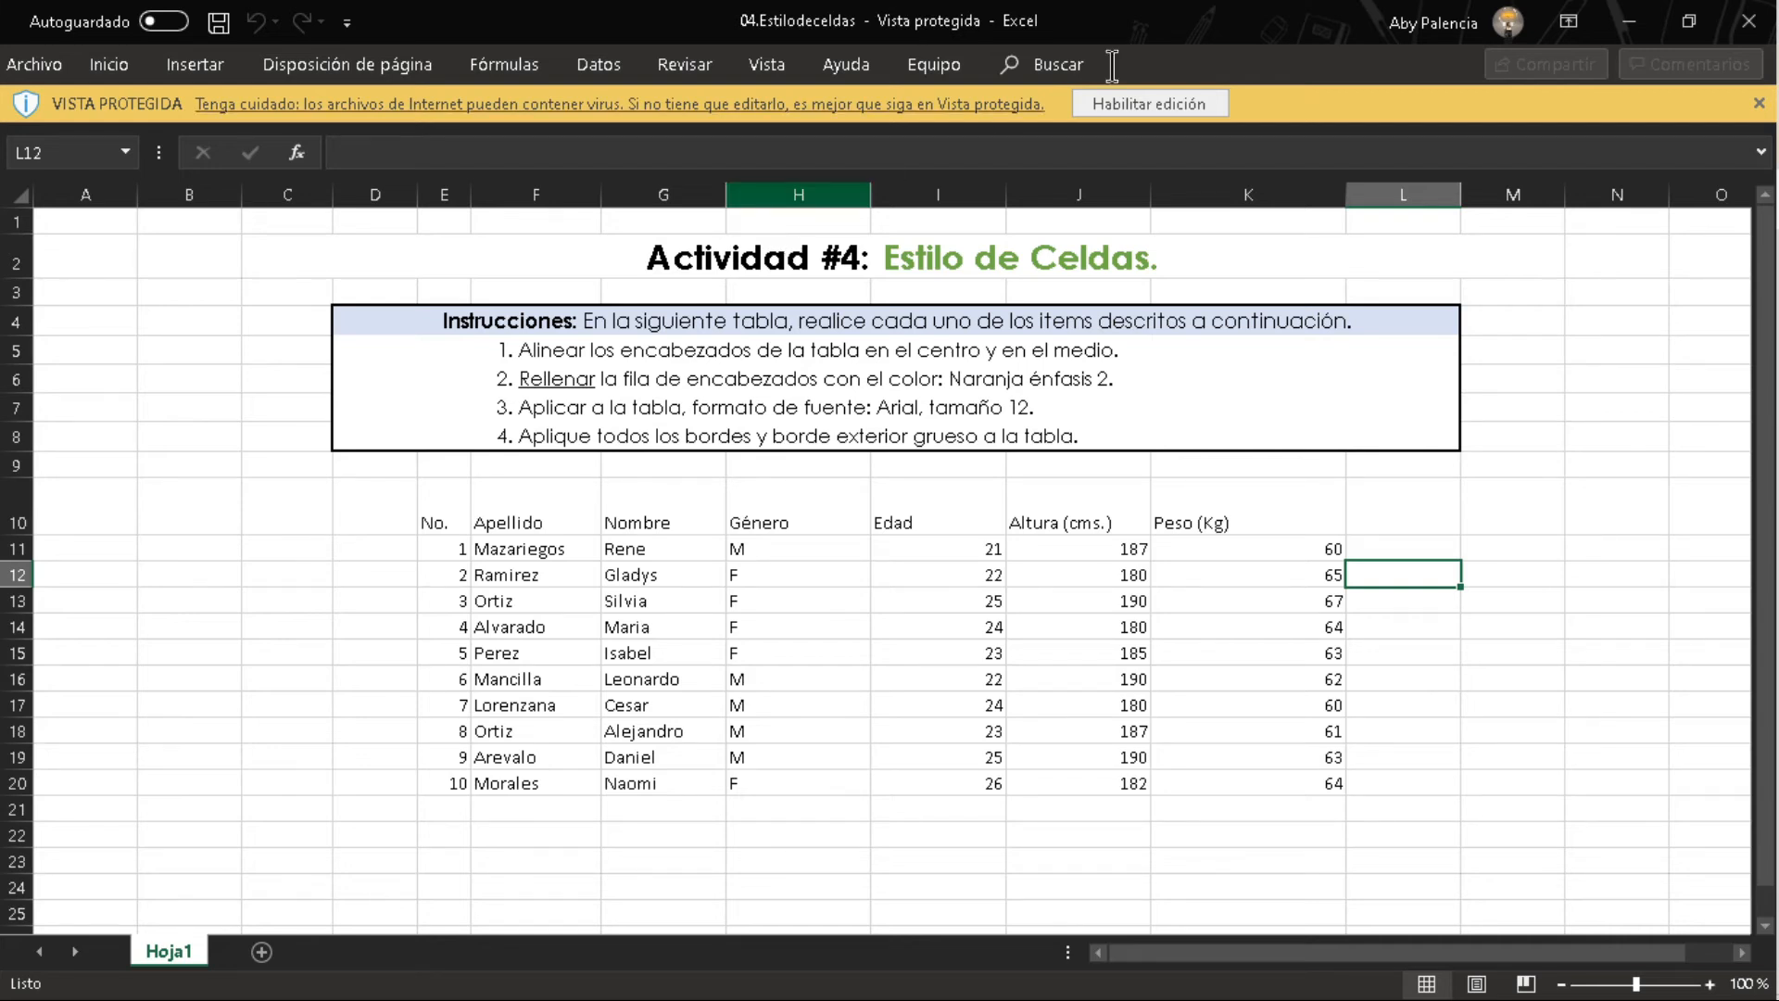
{"action": "left_click", "coordinate": [1147, 104]}
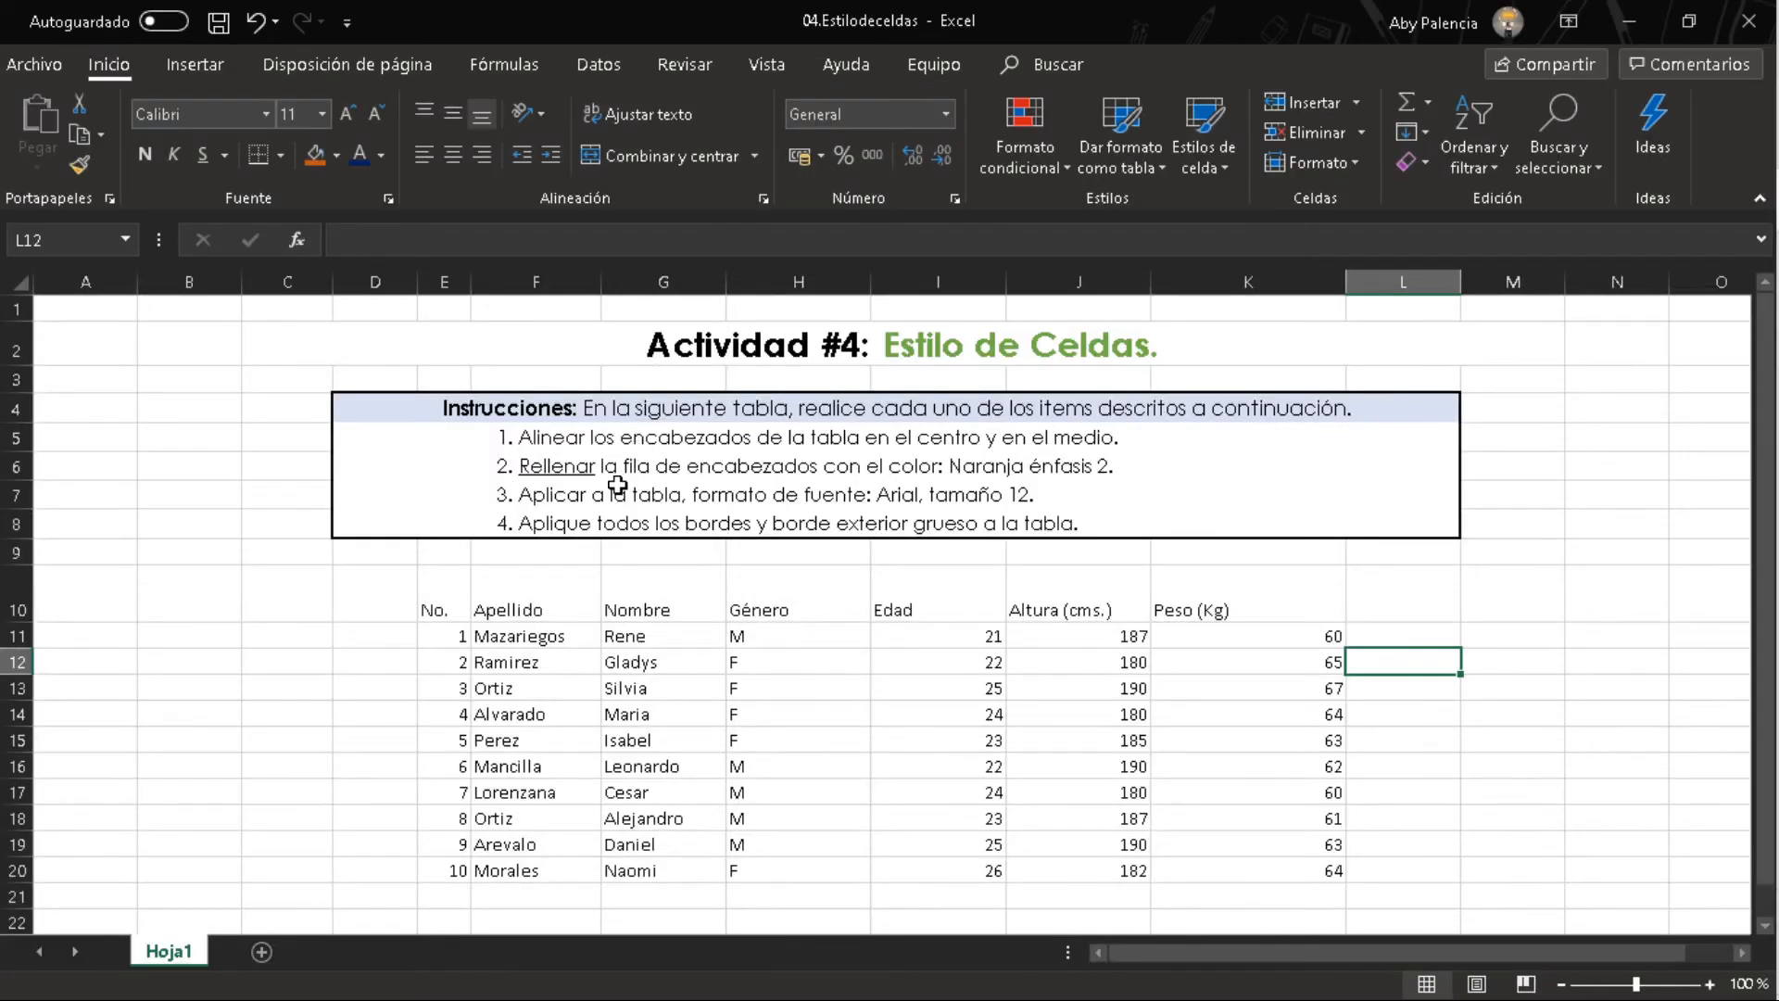
Align the table headings in row 10, from No. to Peso (Kg), to the centre horizontally and the middle vertically.
{"action": "scroll", "coordinate": [617, 484], "scroll_direction": "down", "scroll_amount": 1}
{"action": "left_click", "coordinate": [517, 342]}
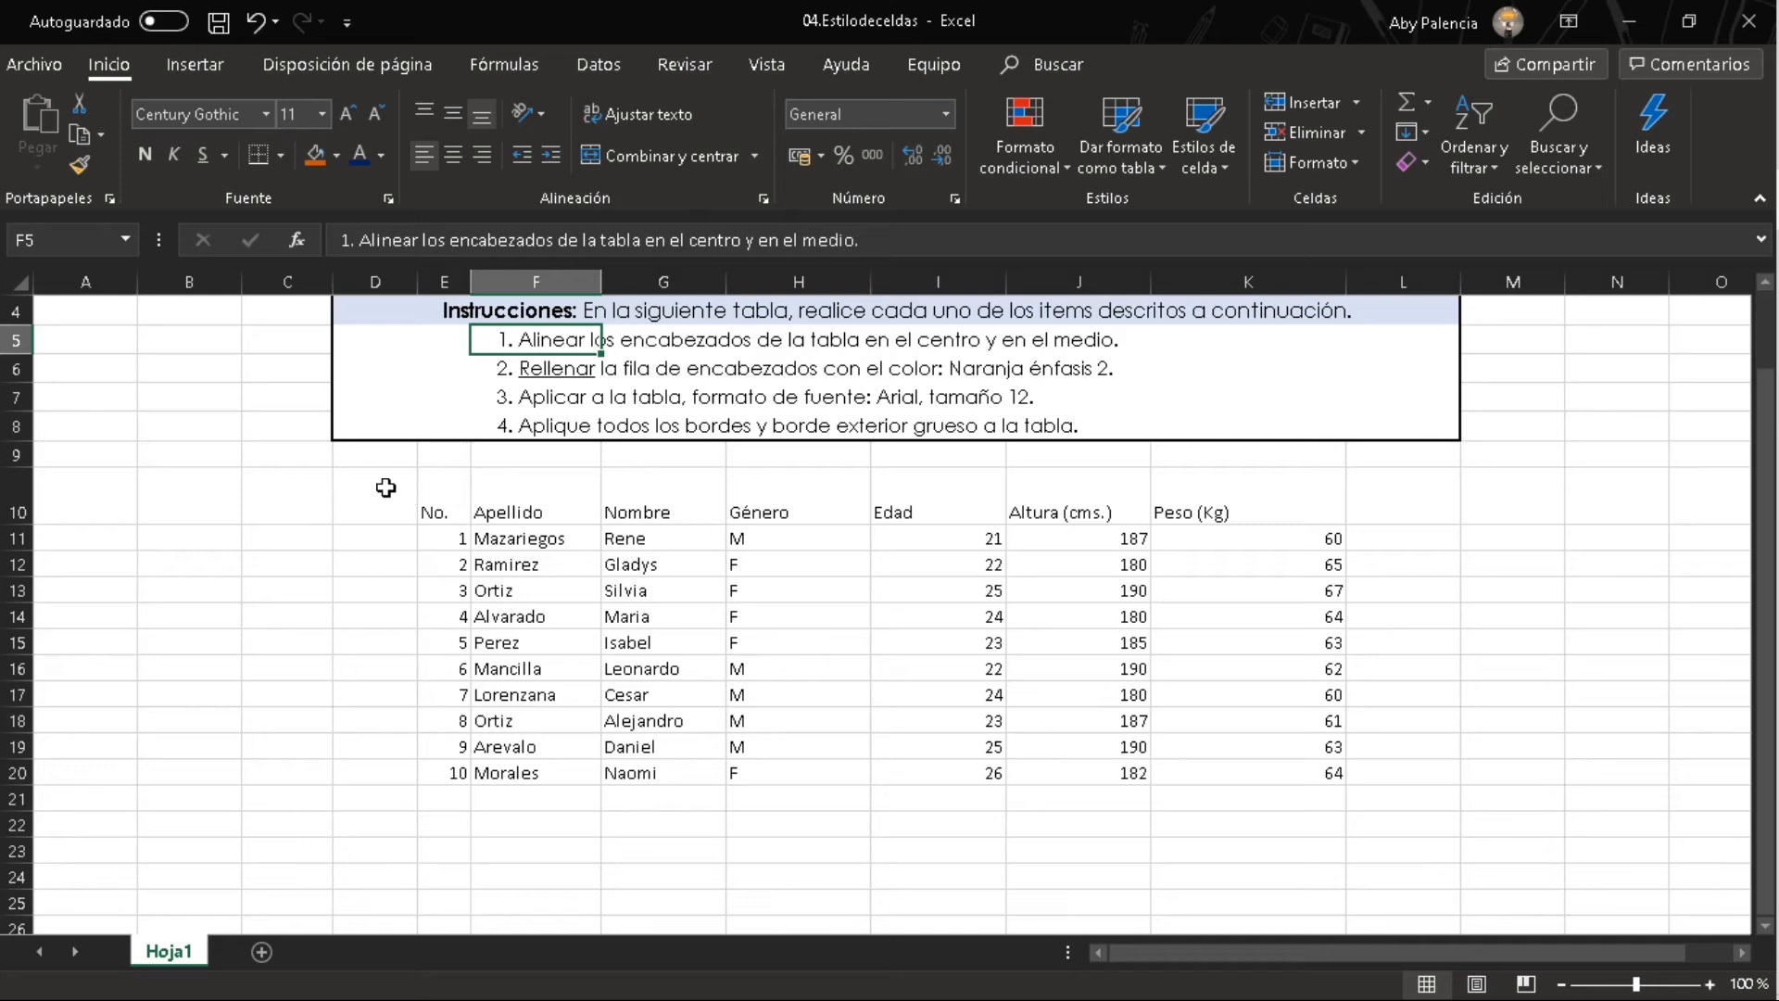
{"action": "left_click", "coordinate": [482, 499]}
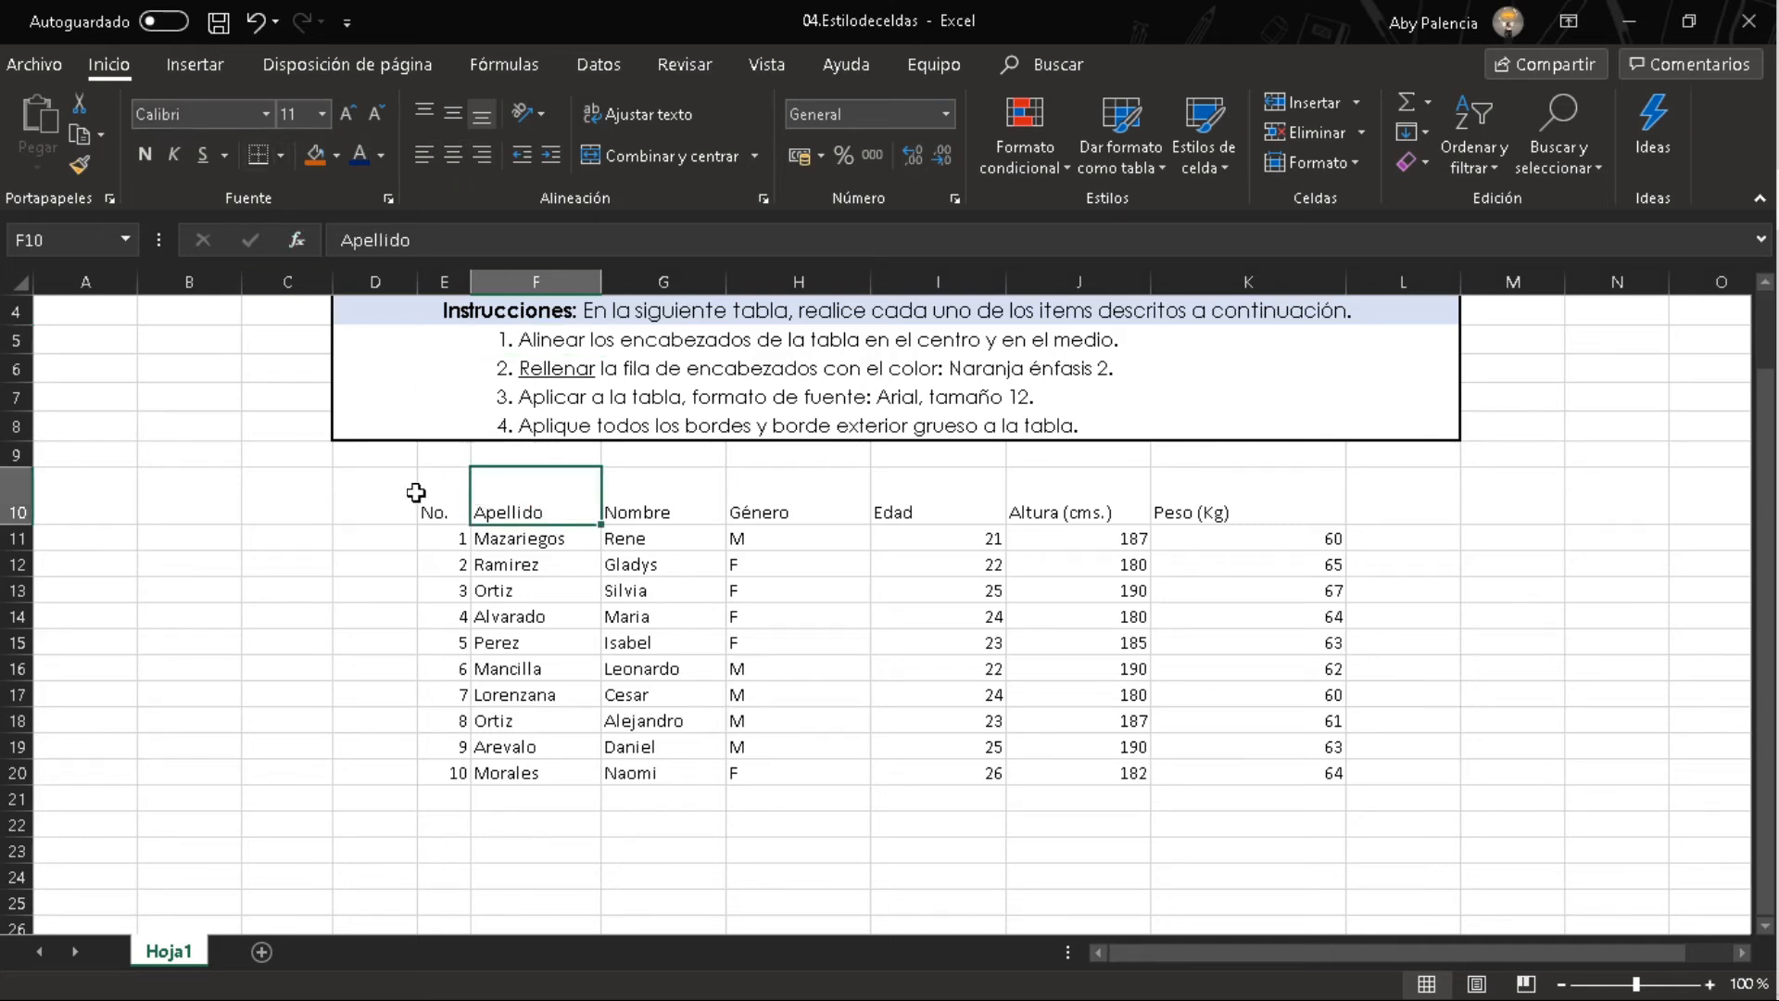
{"action": "left_click_drag", "start_coordinate": [415, 492], "coordinate": [1232, 506]}
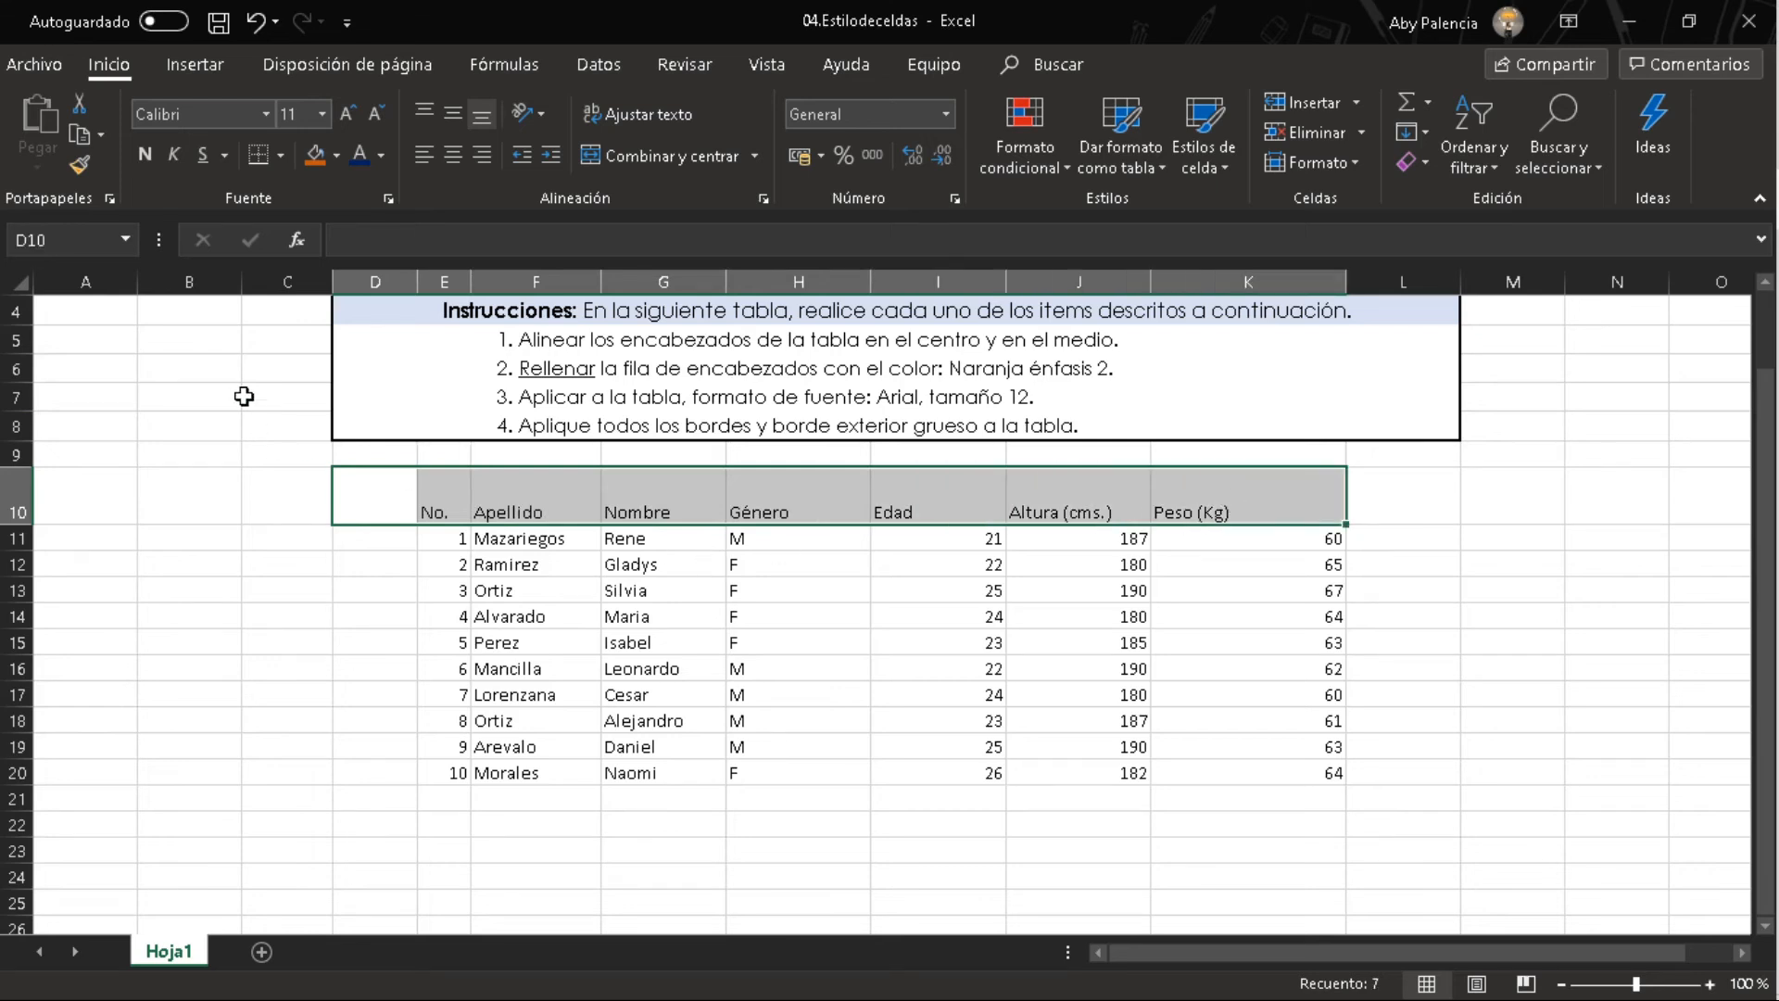
{"action": "left_click", "coordinate": [461, 120]}
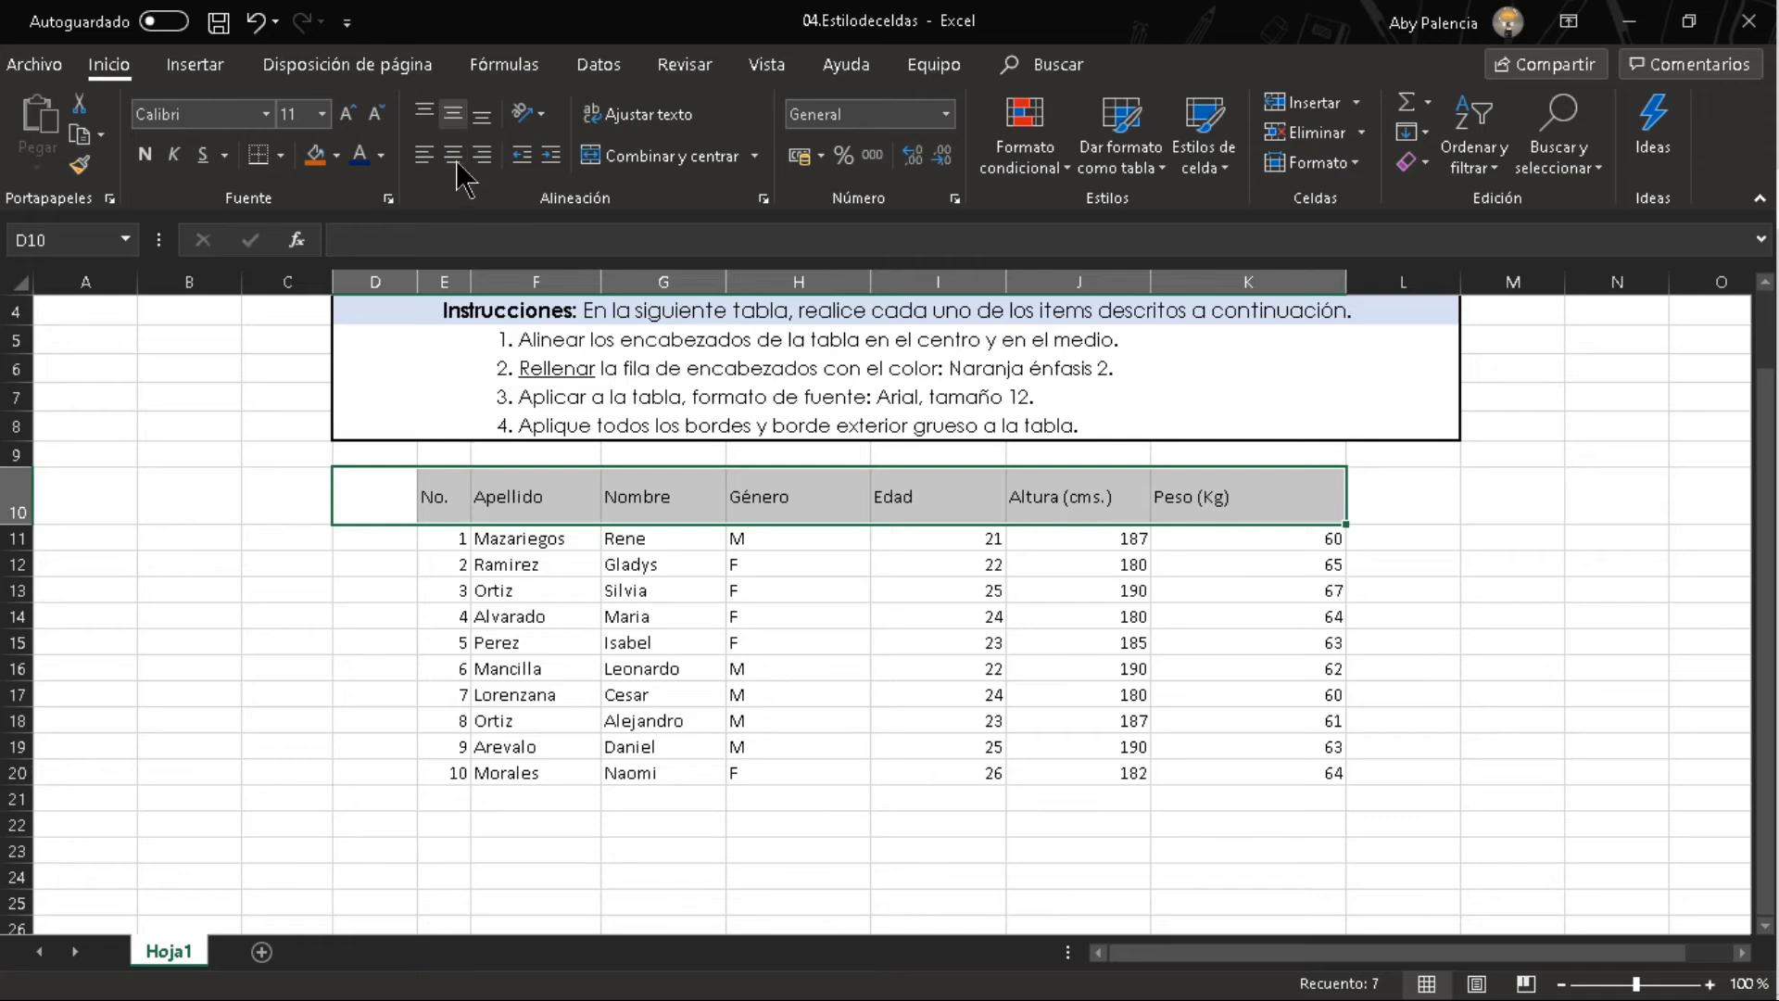
{"action": "left_click", "coordinate": [454, 155]}
{"action": "left_click", "coordinate": [1019, 752]}
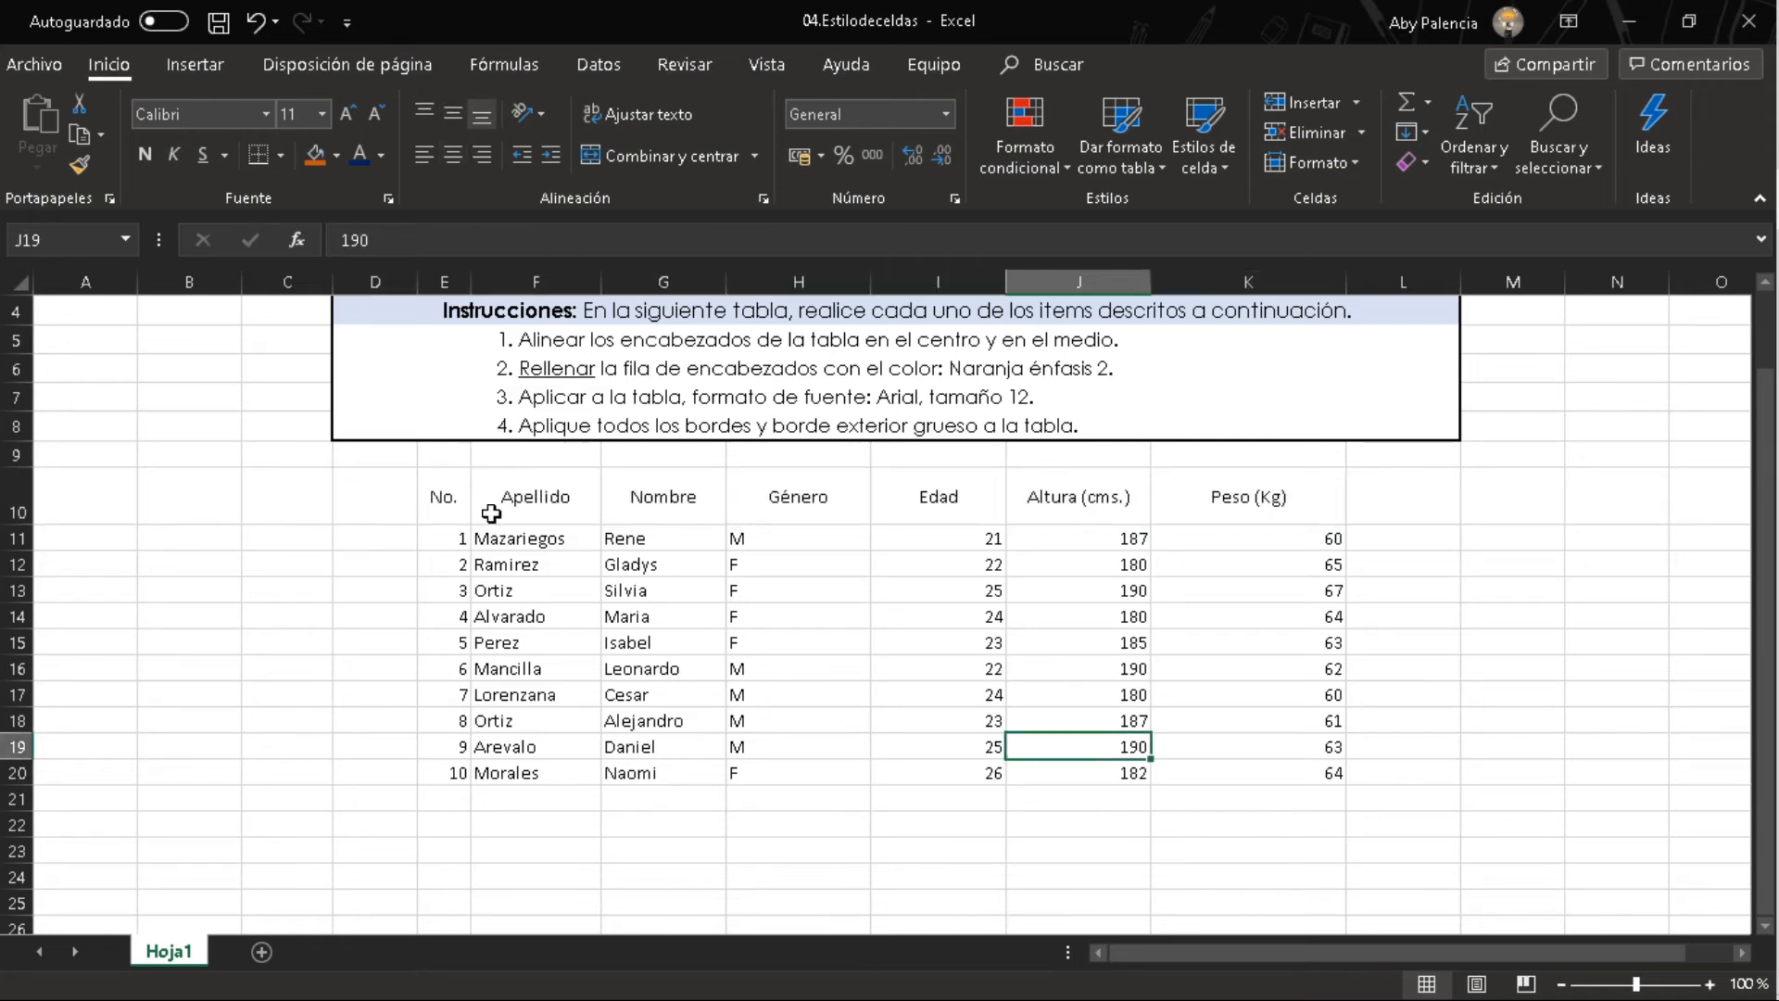
{"action": "left_click_drag", "start_coordinate": [447, 515], "coordinate": [1284, 521]}
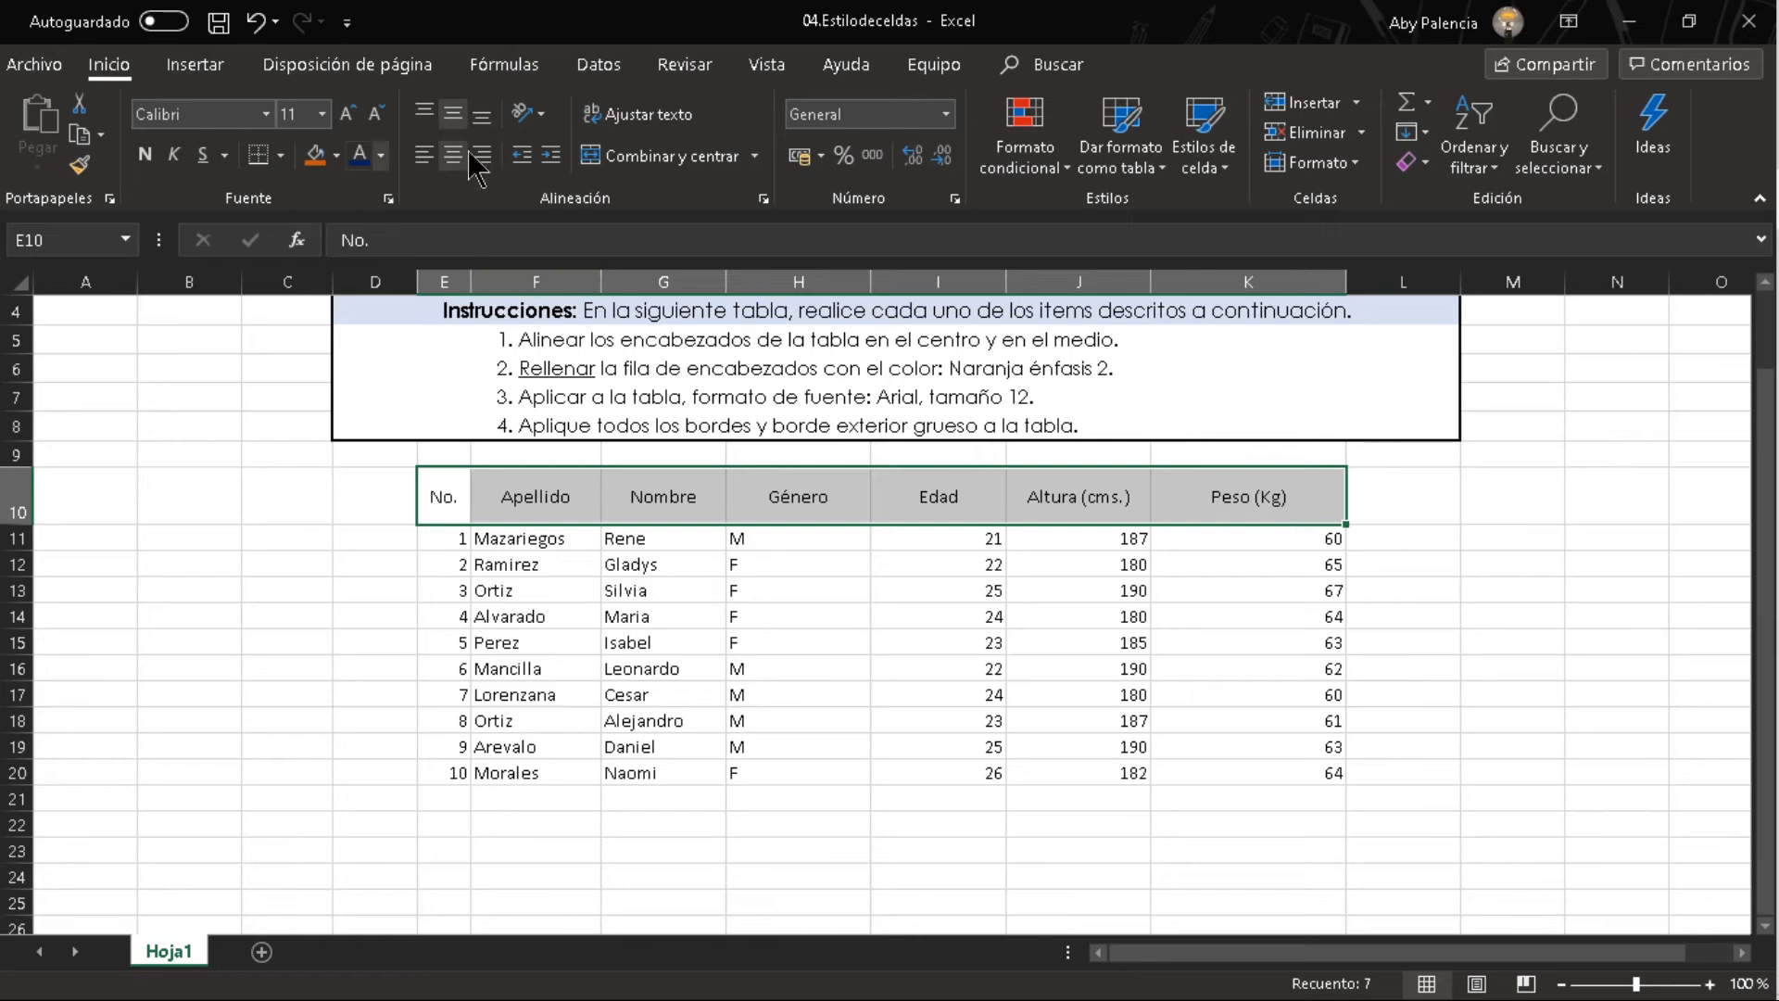
{"action": "left_click", "coordinate": [1013, 719]}
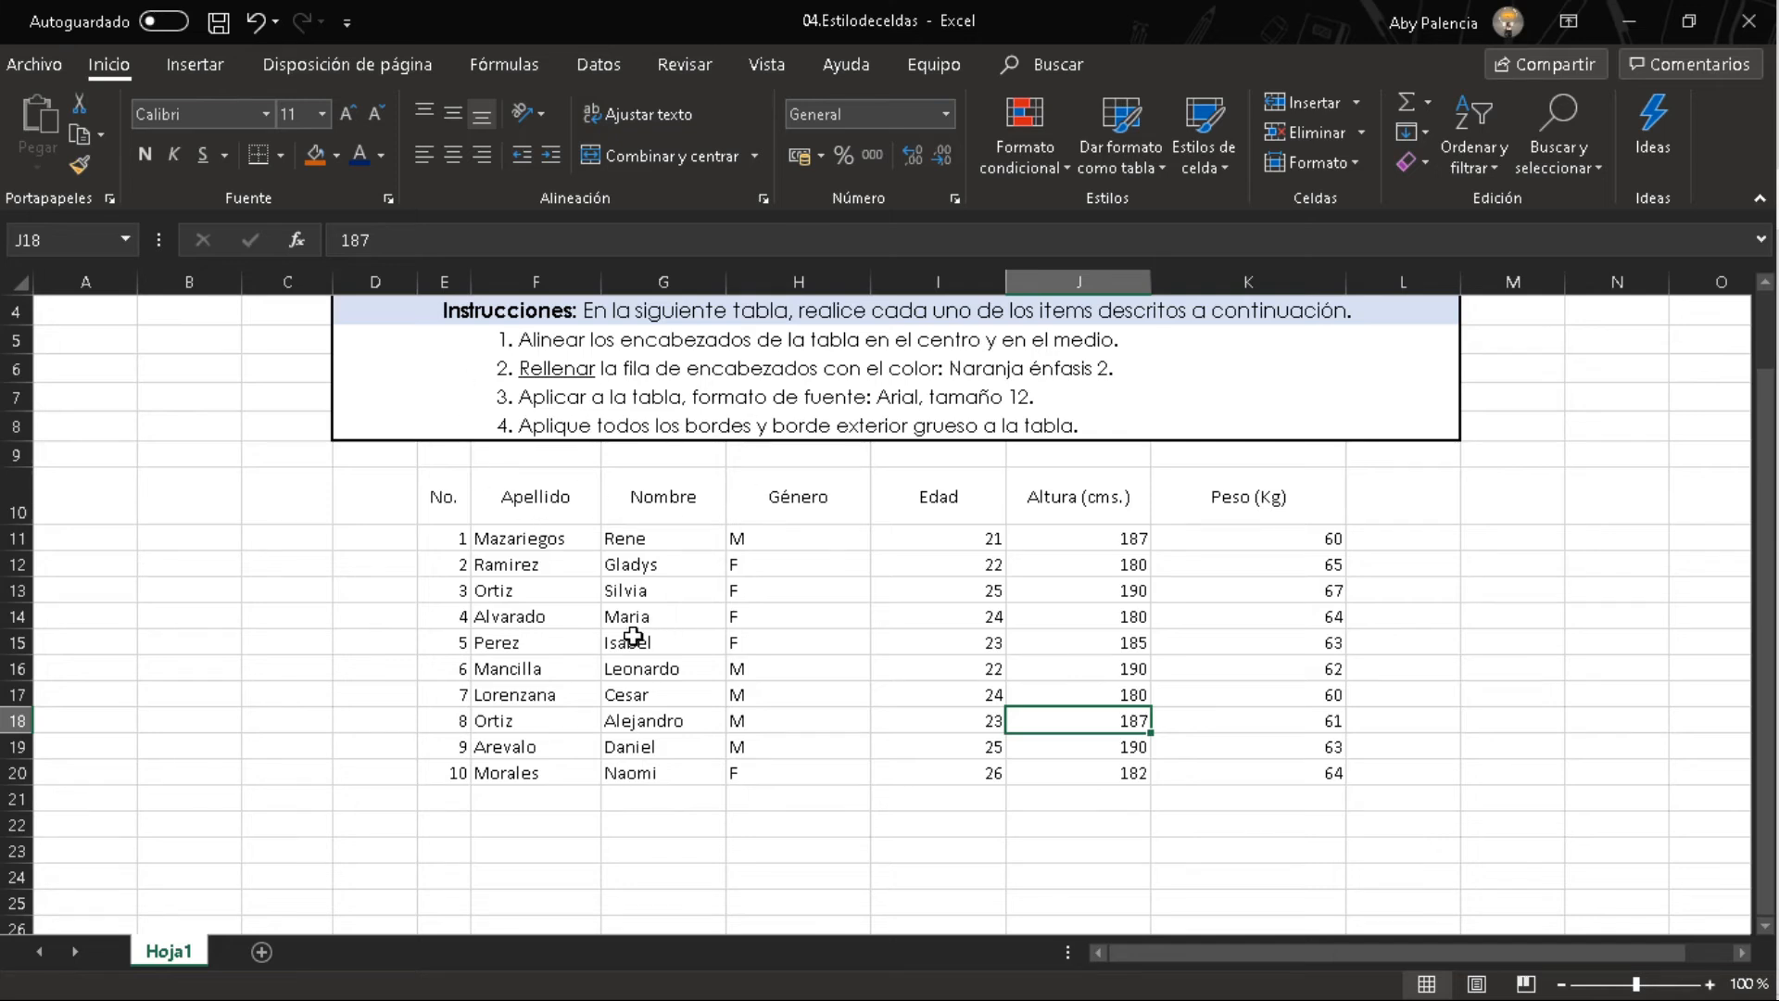
Apply all borders and a thick outside border to the whole table in E10:K20.
{"action": "left_click_drag", "start_coordinate": [457, 492], "coordinate": [1283, 739]}
{"action": "left_click", "coordinate": [520, 482]}
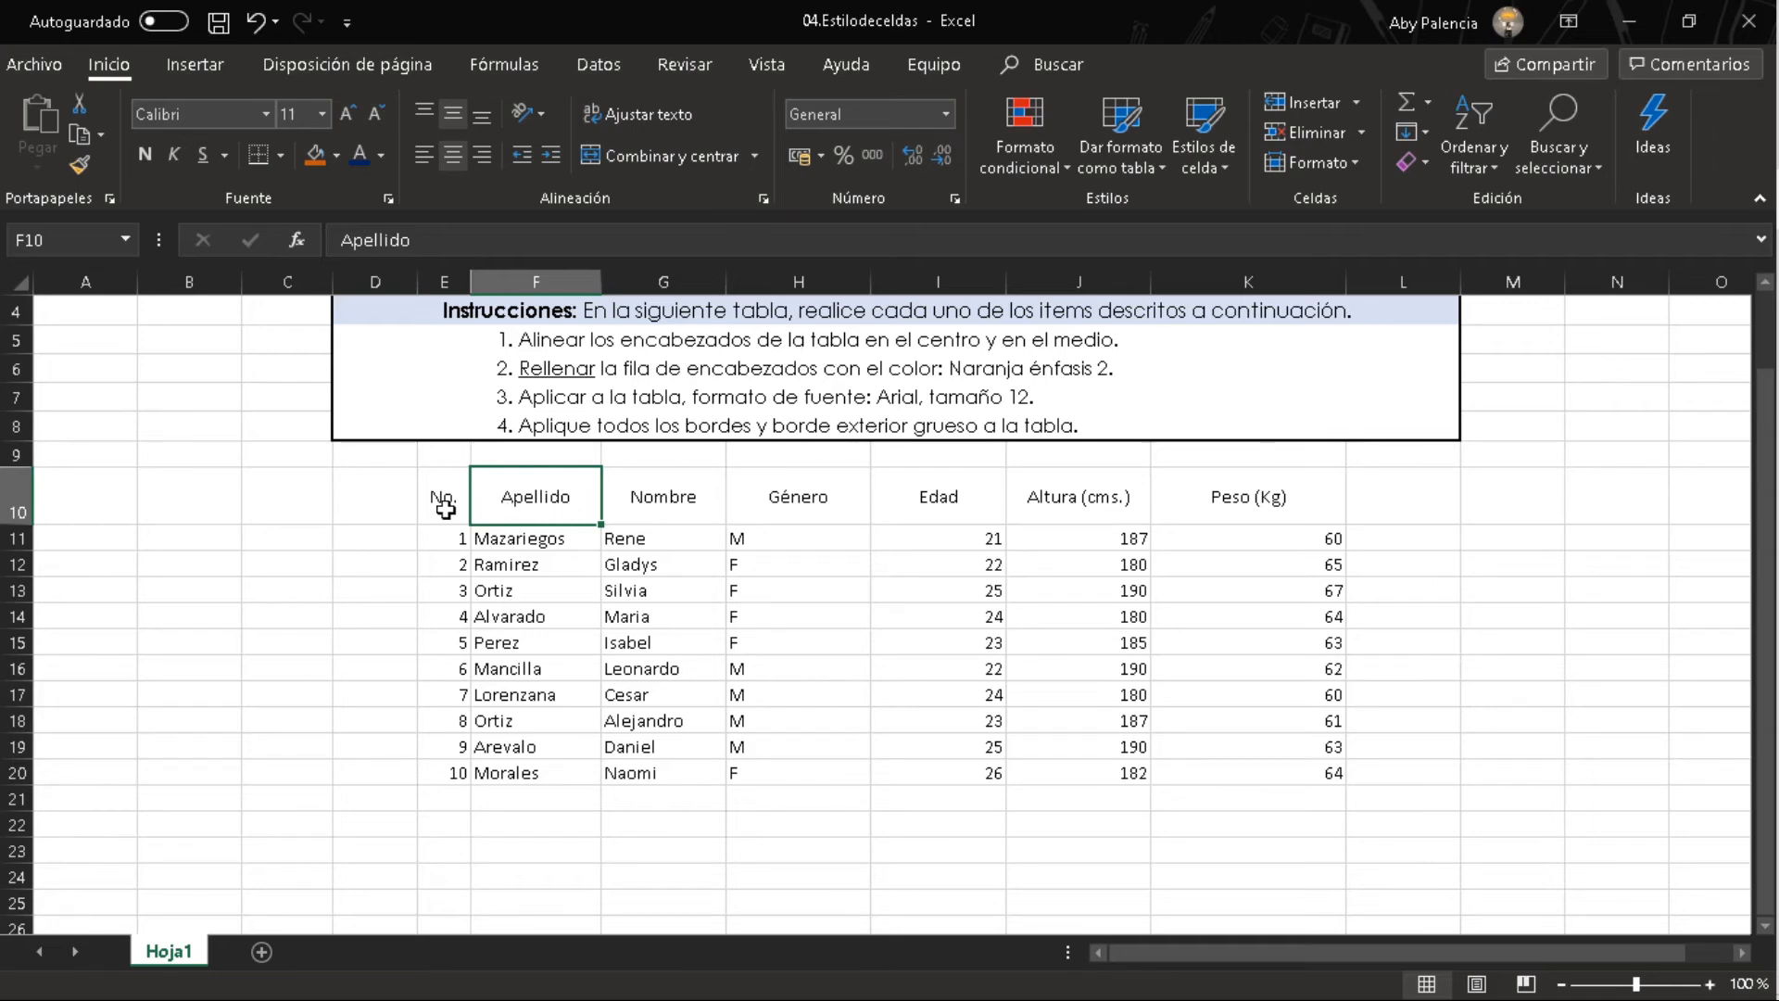
{"action": "left_click_drag", "start_coordinate": [446, 509], "coordinate": [1316, 769]}
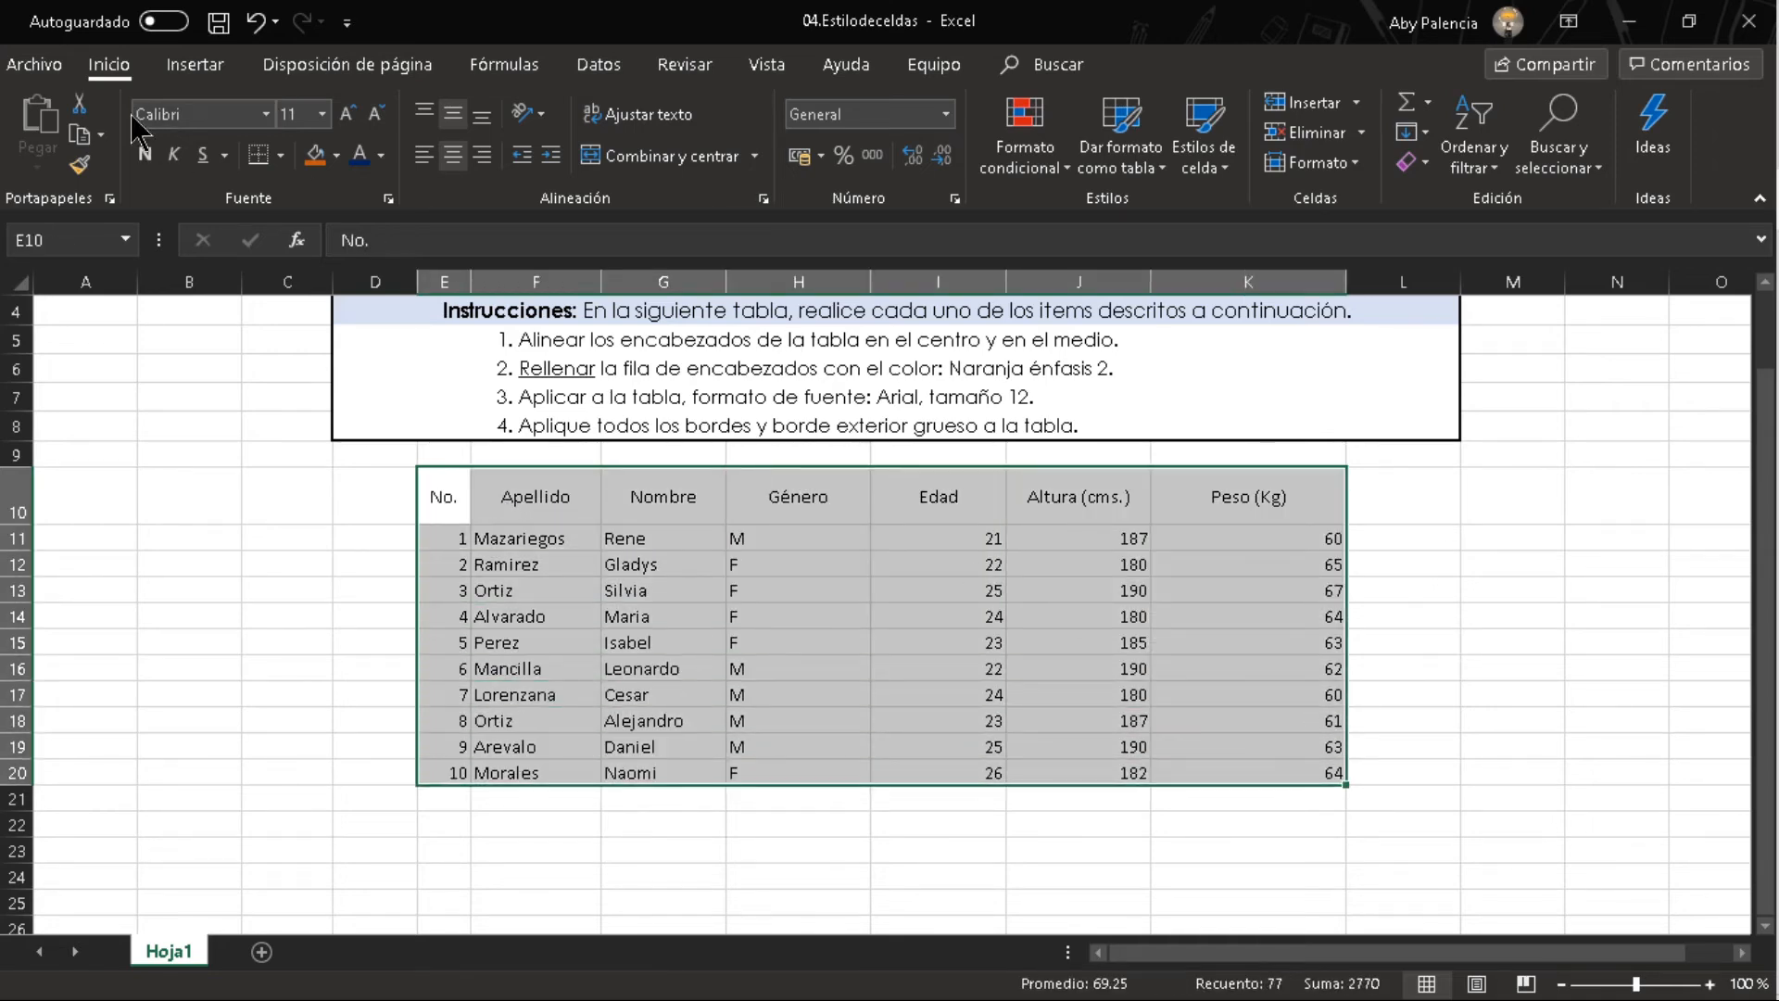
{"action": "left_click", "coordinate": [280, 154]}
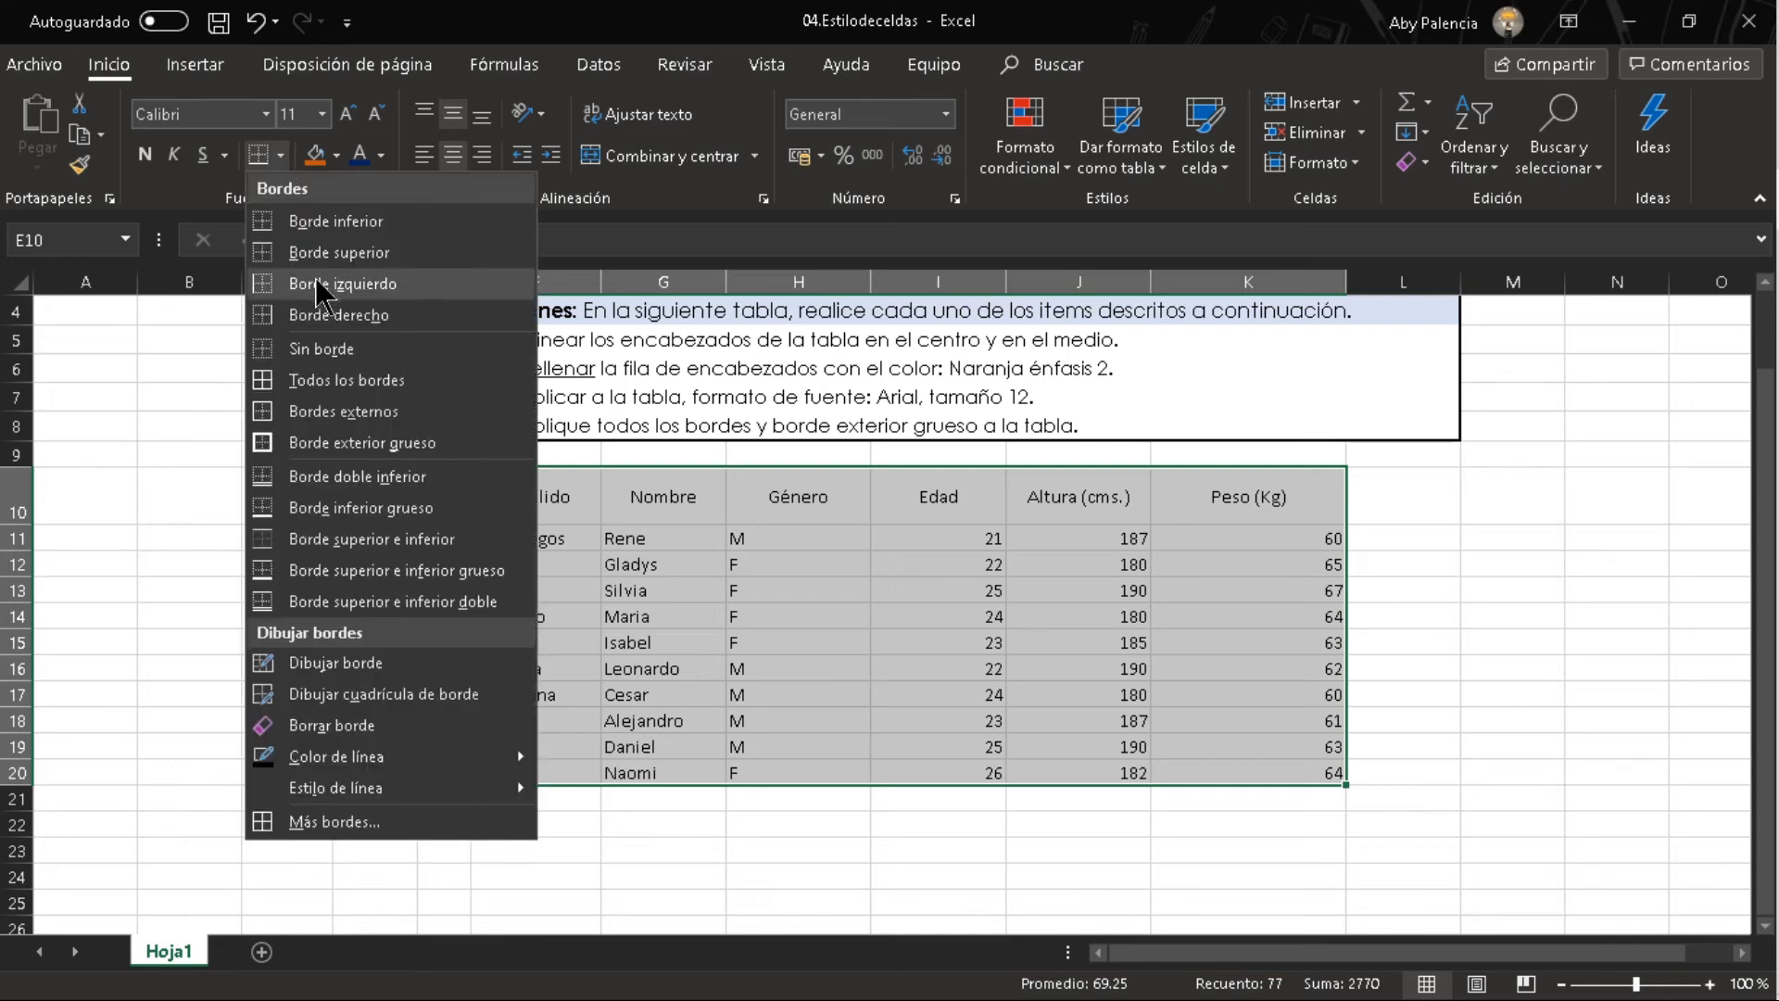
{"action": "left_click", "coordinate": [329, 380]}
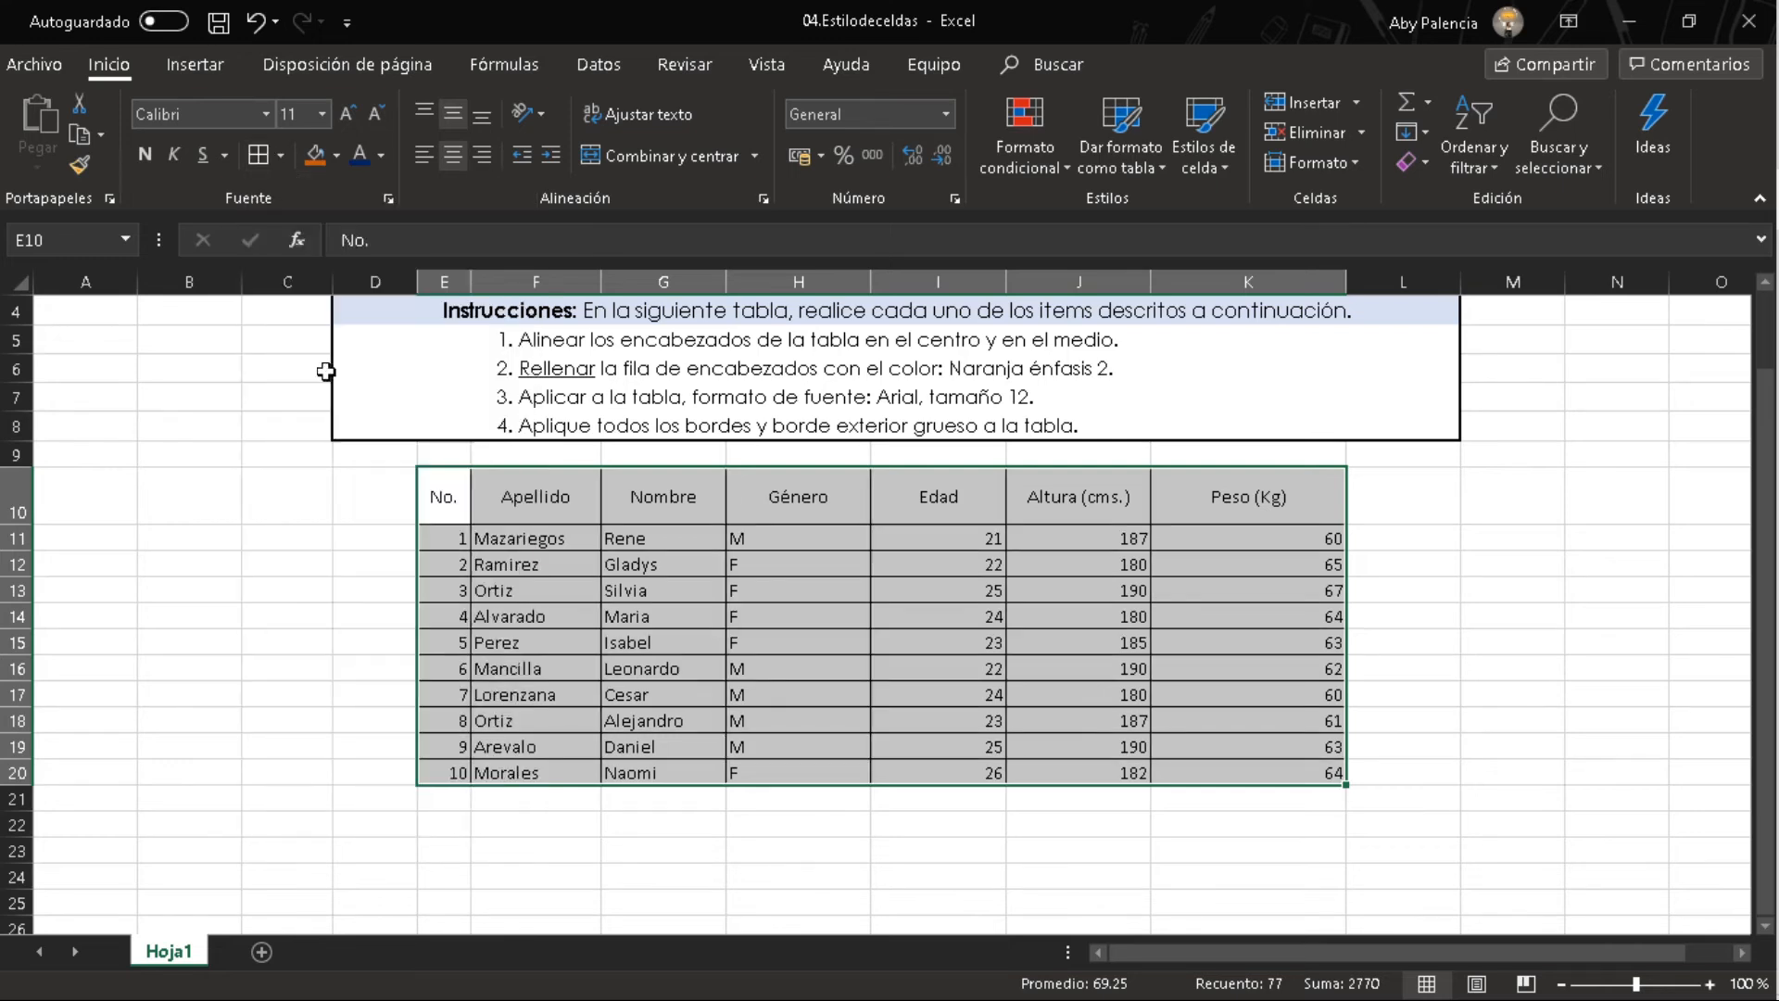
{"action": "left_click", "coordinate": [280, 155]}
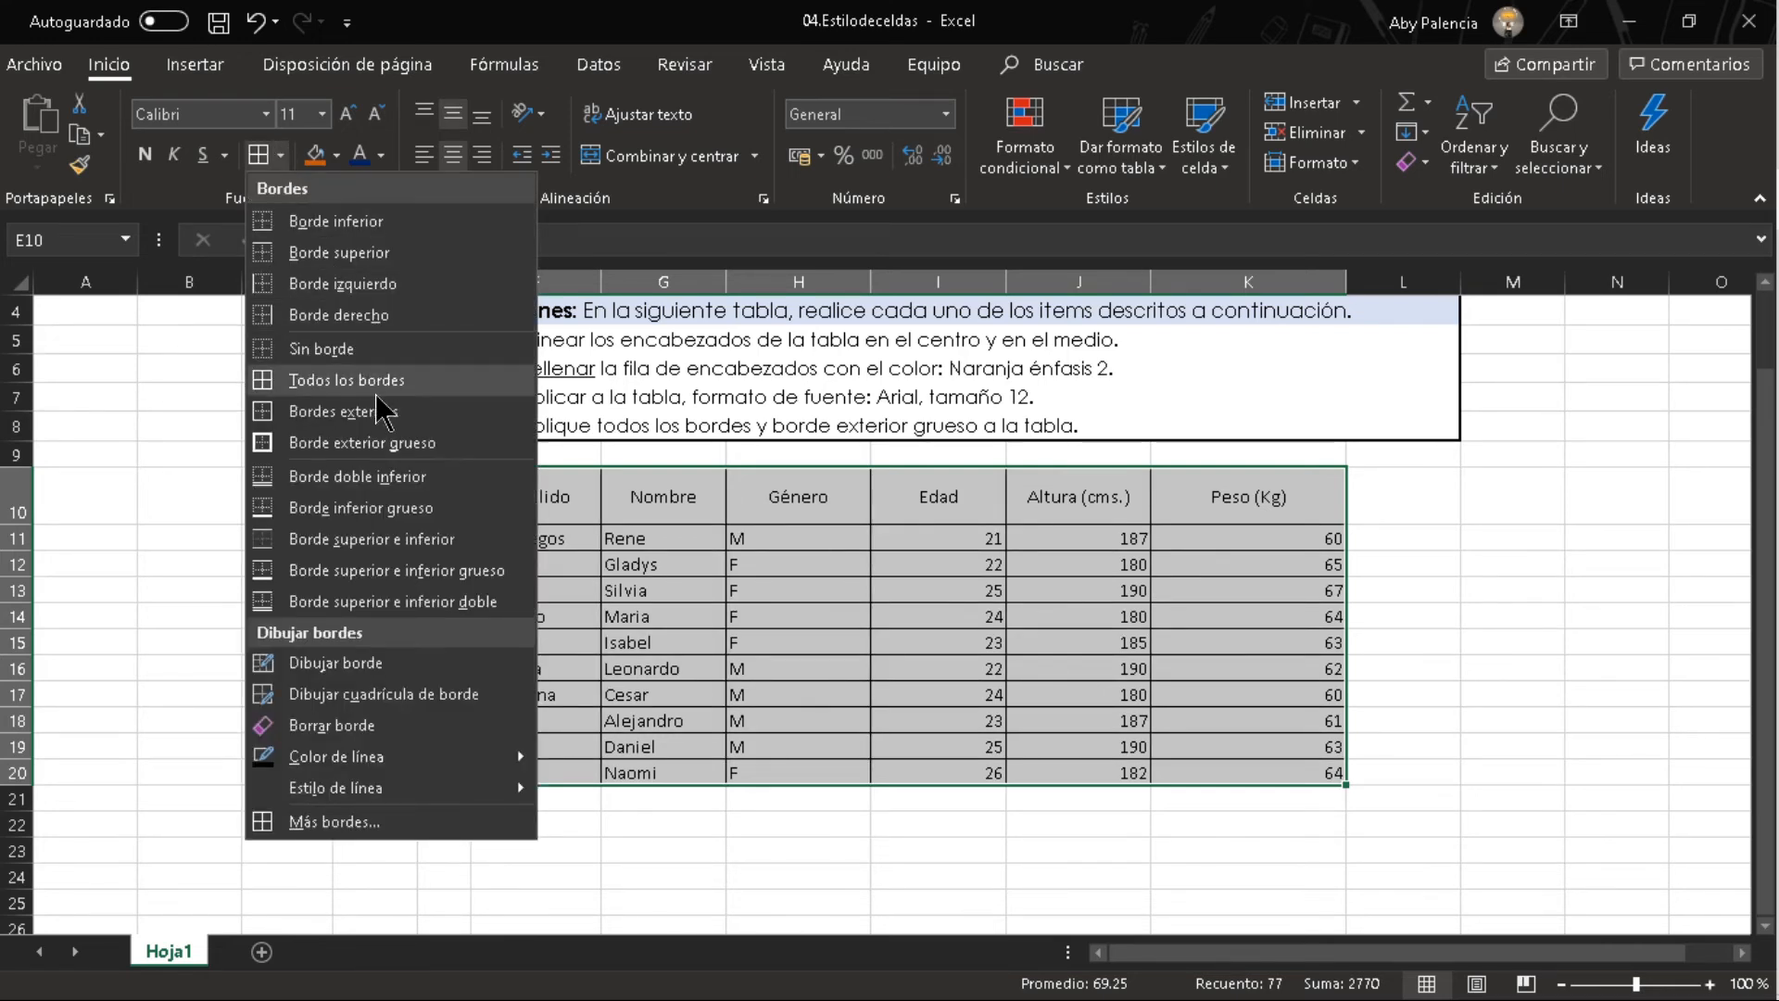
{"action": "left_click", "coordinate": [401, 445]}
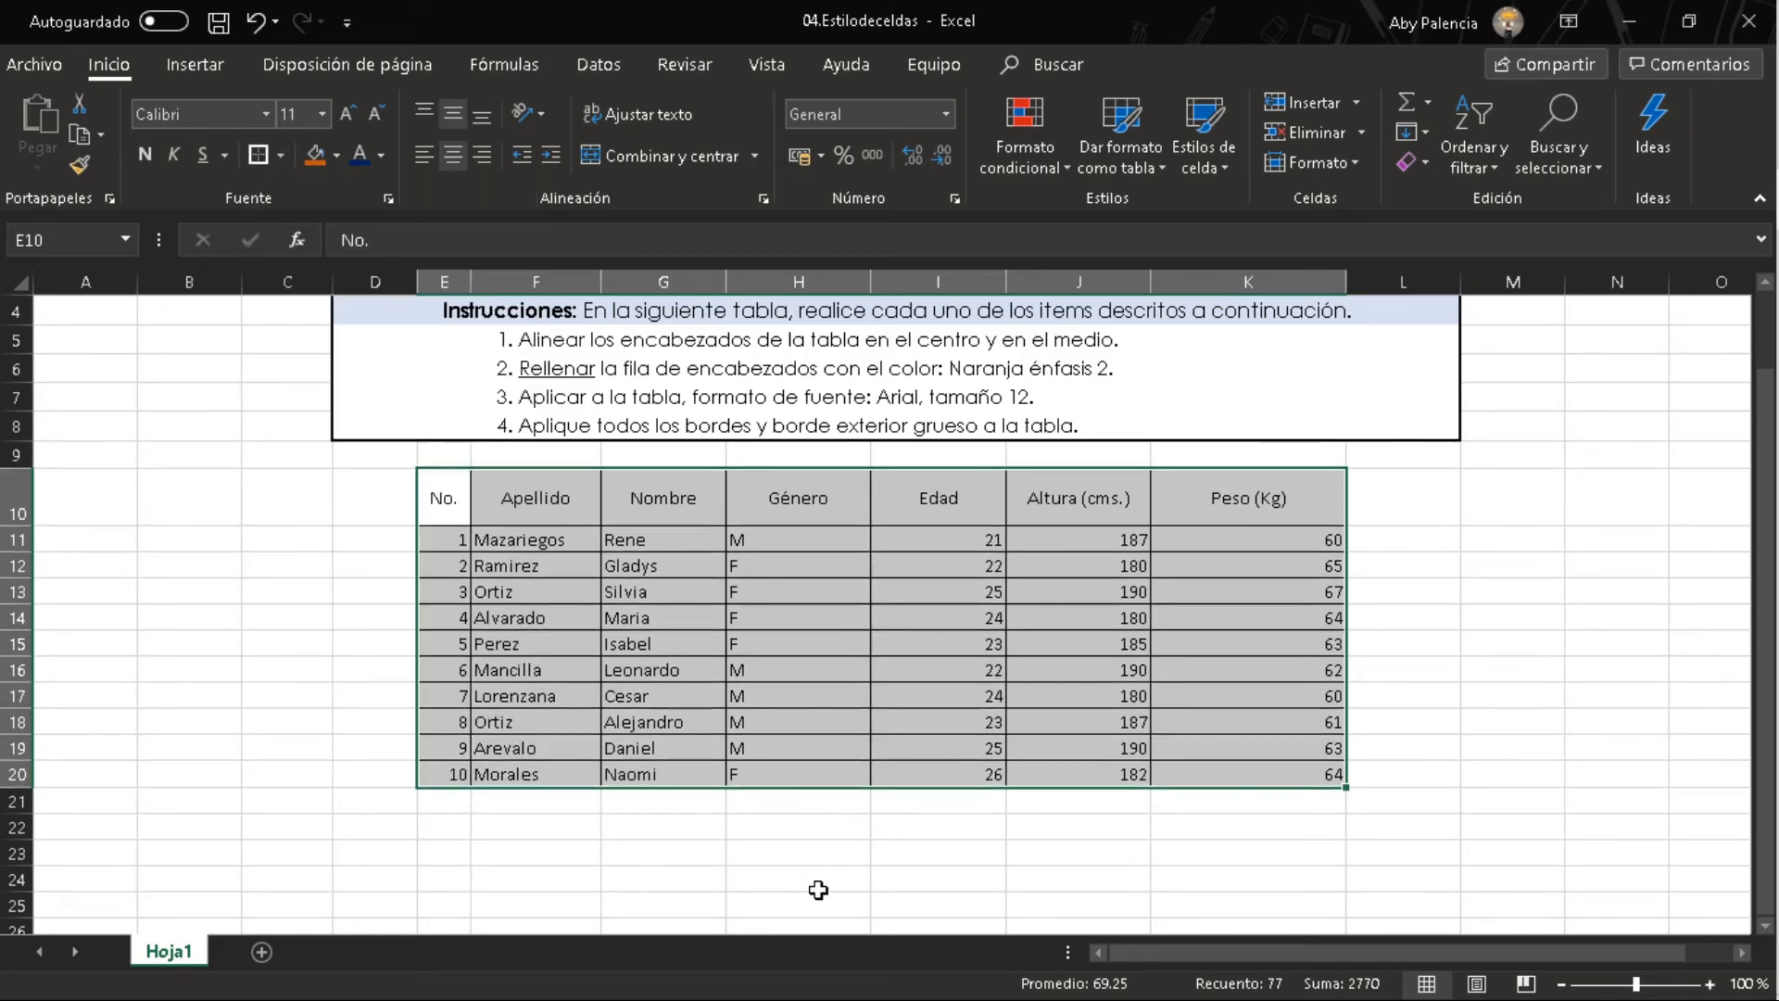
{"action": "left_click", "coordinate": [819, 890]}
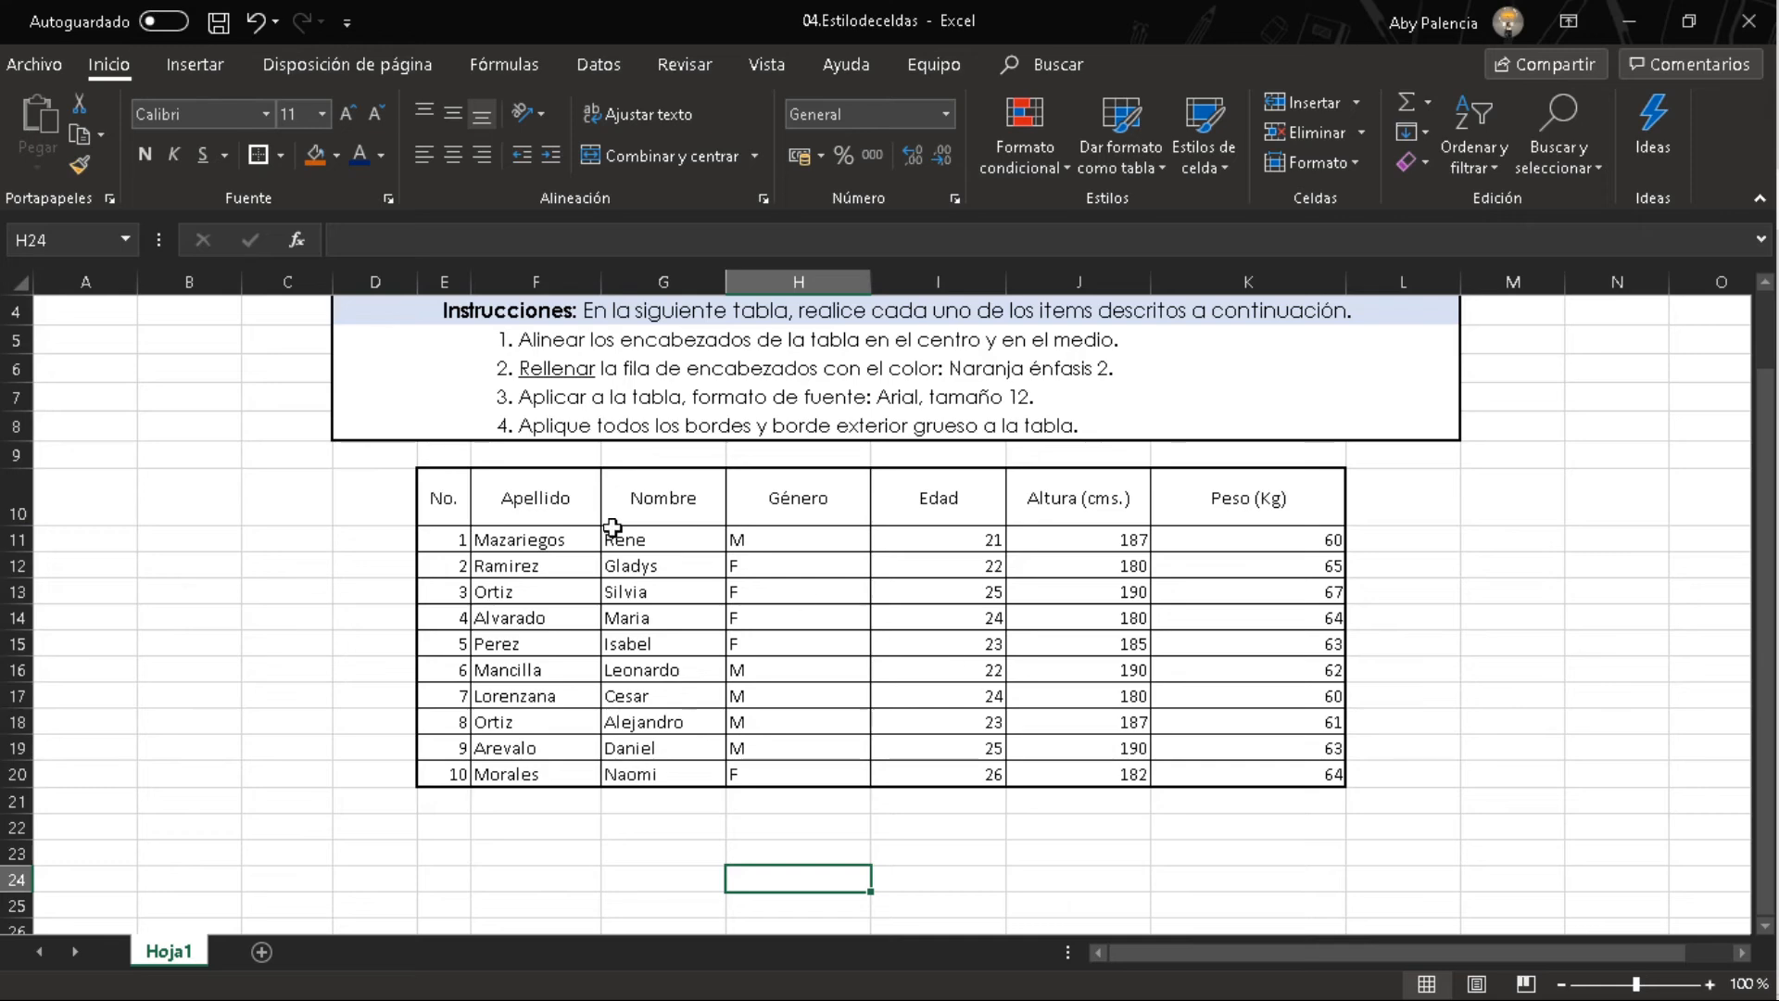
{"action": "left_click", "coordinate": [1126, 876]}
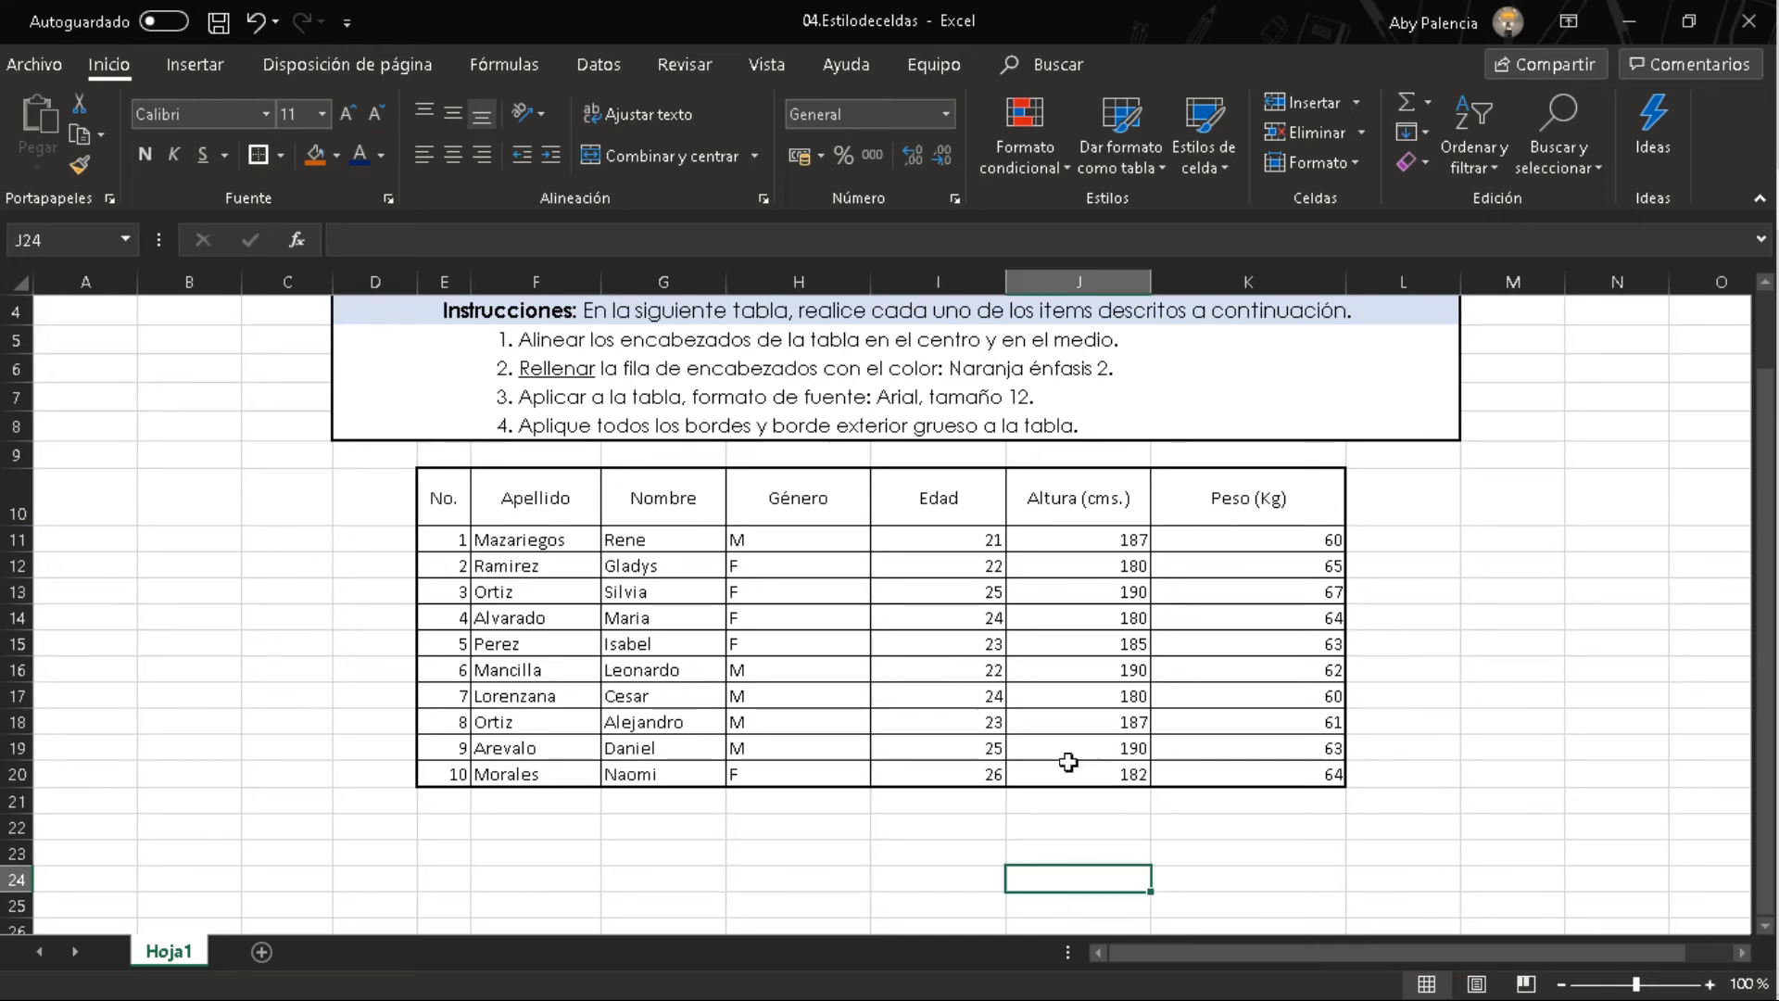
{"action": "scroll", "coordinate": [627, 501], "scroll_direction": "up", "scroll_amount": 1}
{"action": "scroll", "coordinate": [892, 615], "scroll_direction": "down", "scroll_amount": 1}
{"action": "left_click", "coordinate": [505, 829]}
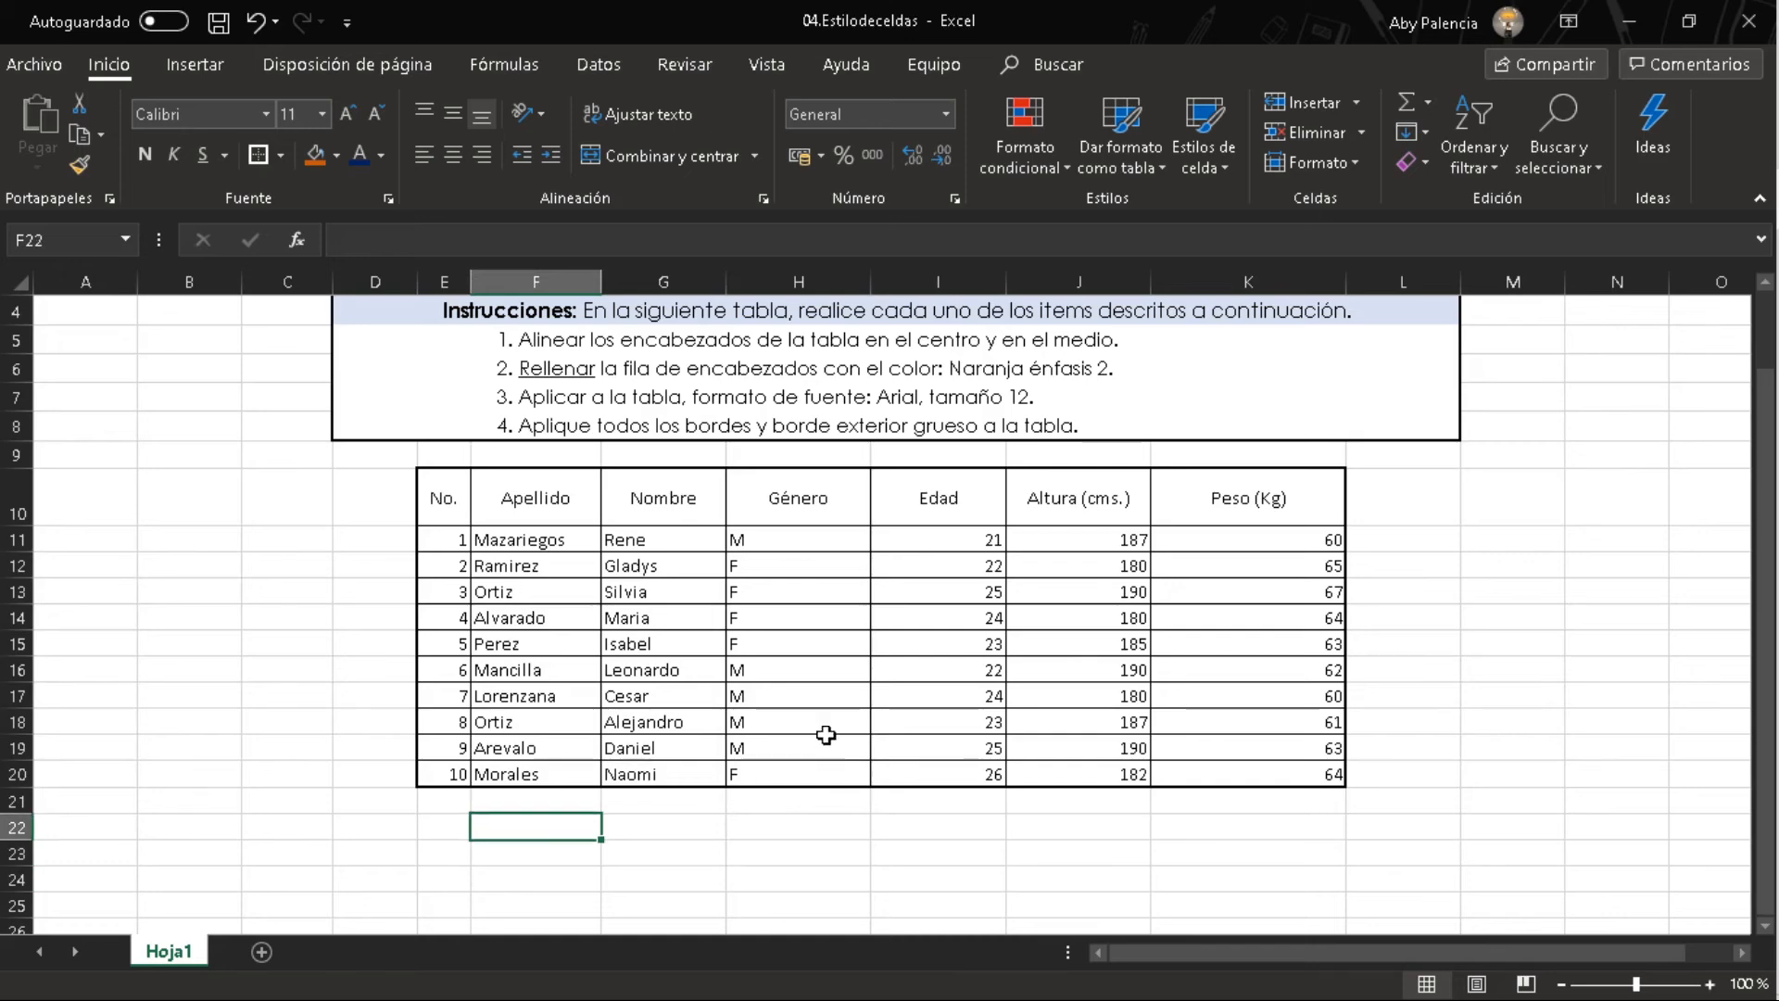